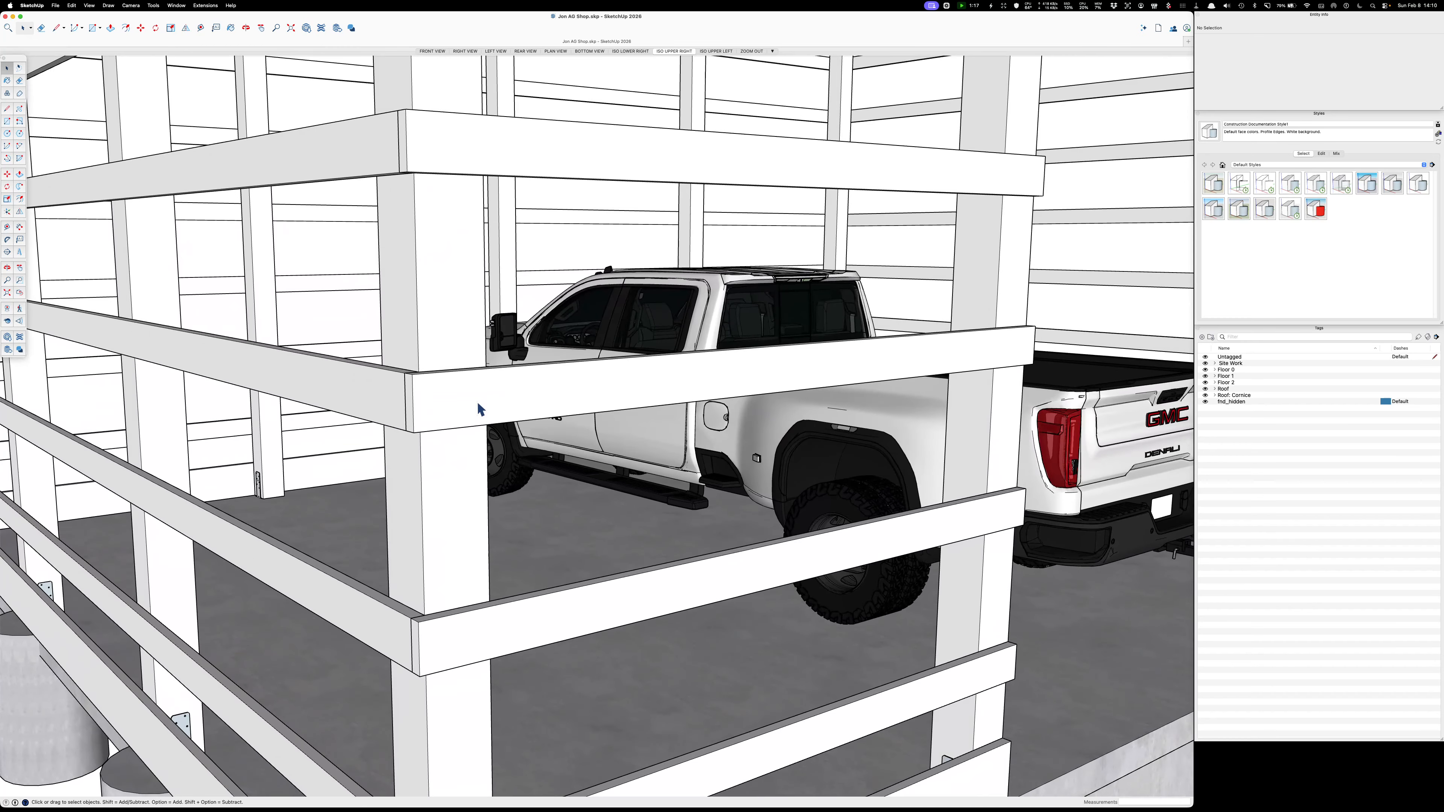
Measure the height of the third-from-top visible wall girt at the corner post with the Dimension tool, without placing the dimension.
key("d")
left_click(413, 373)
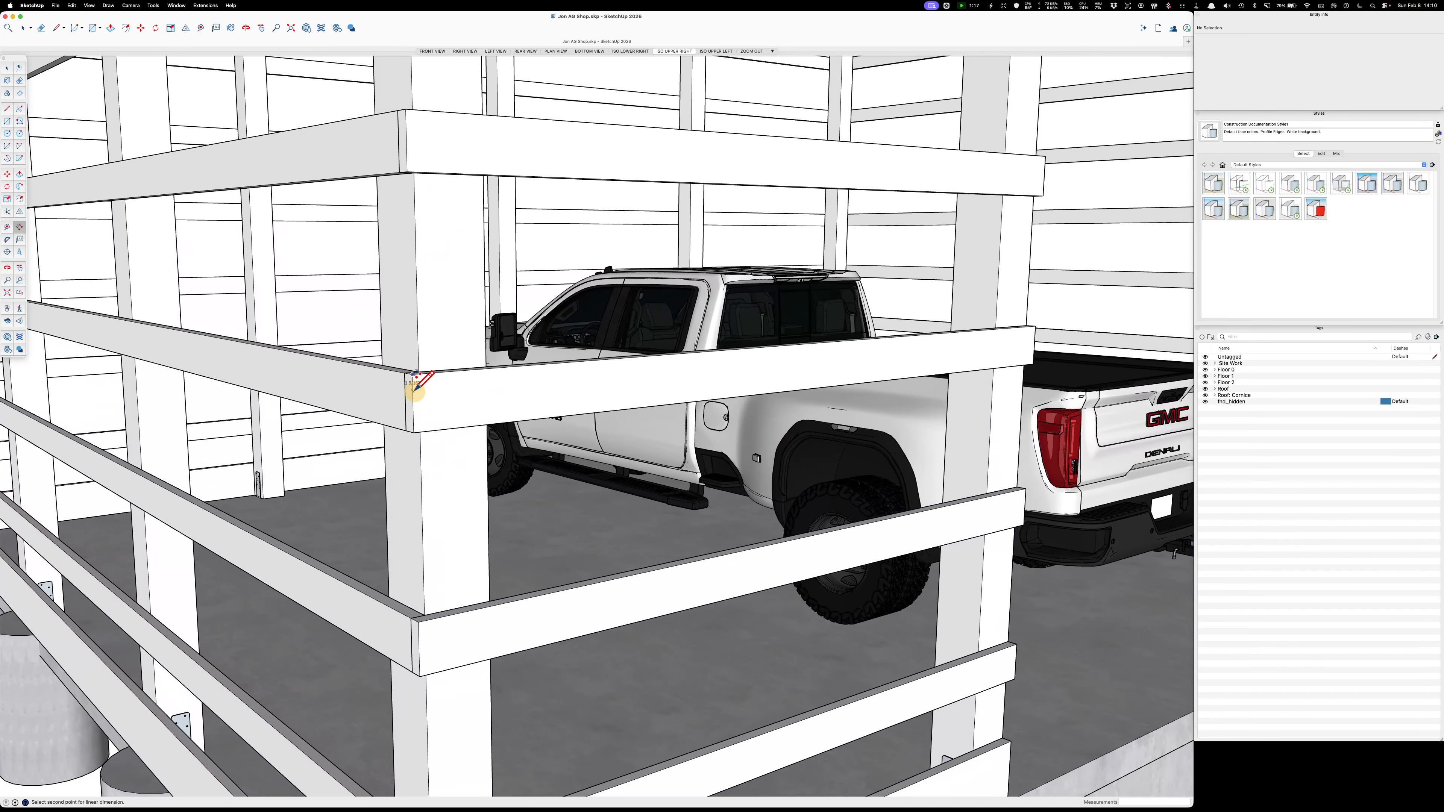
left_click(414, 432)
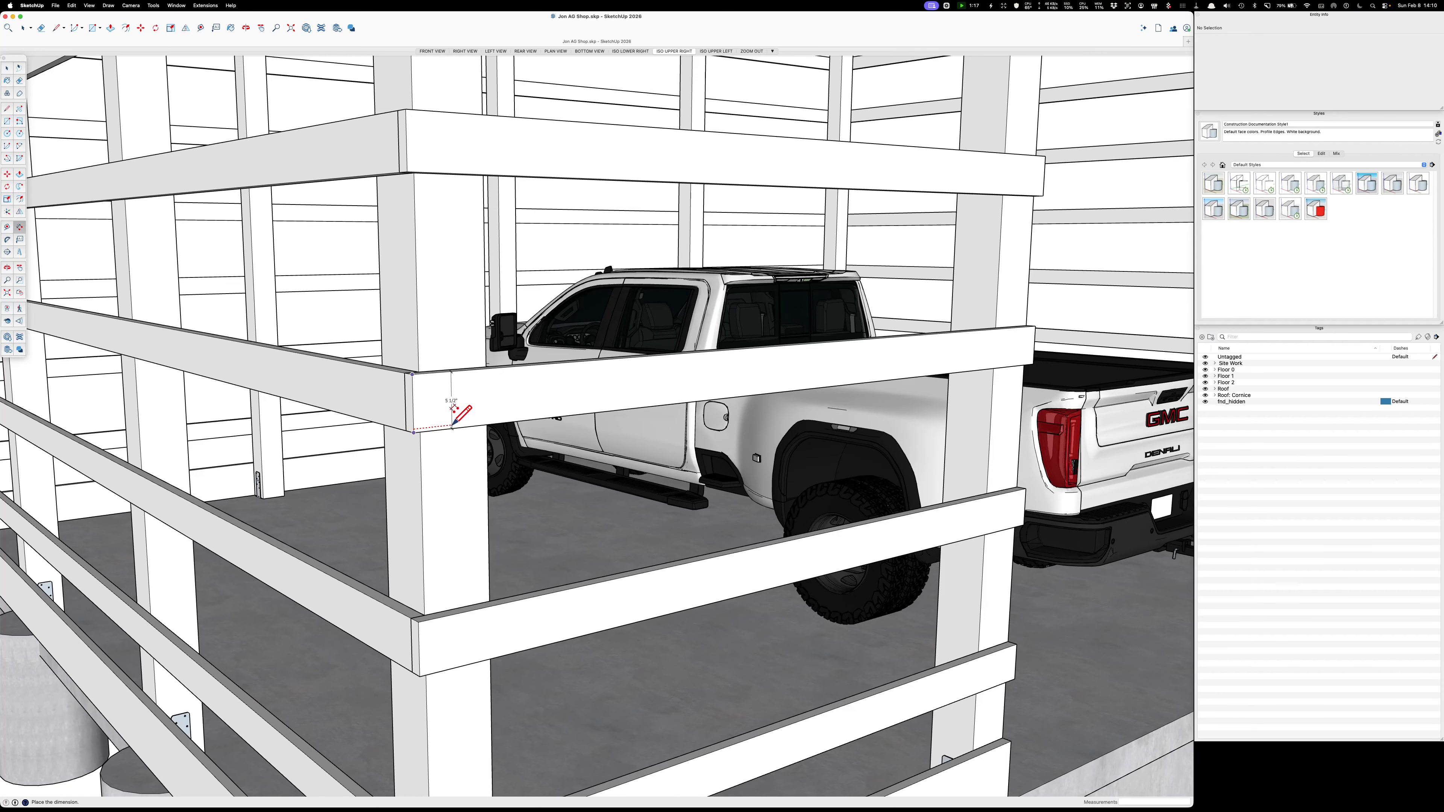
key("Escape")
scroll(453, 425, "down", 5)
key("space")
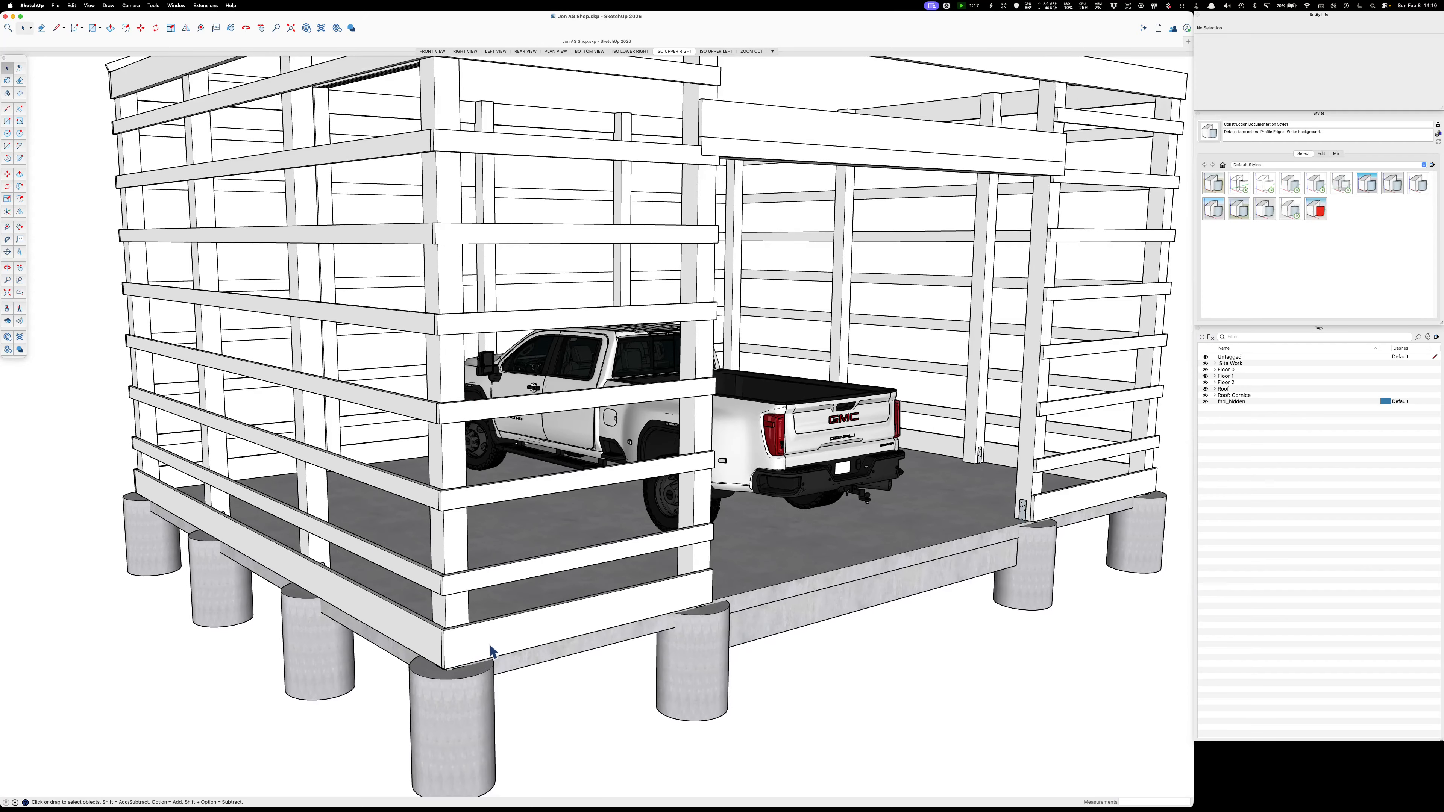
Turn on the X-ray display to examine the reinforcement inside the concrete piers and slab.
middle_click_drag(603, 597, 404, 653)
key("alt+r")
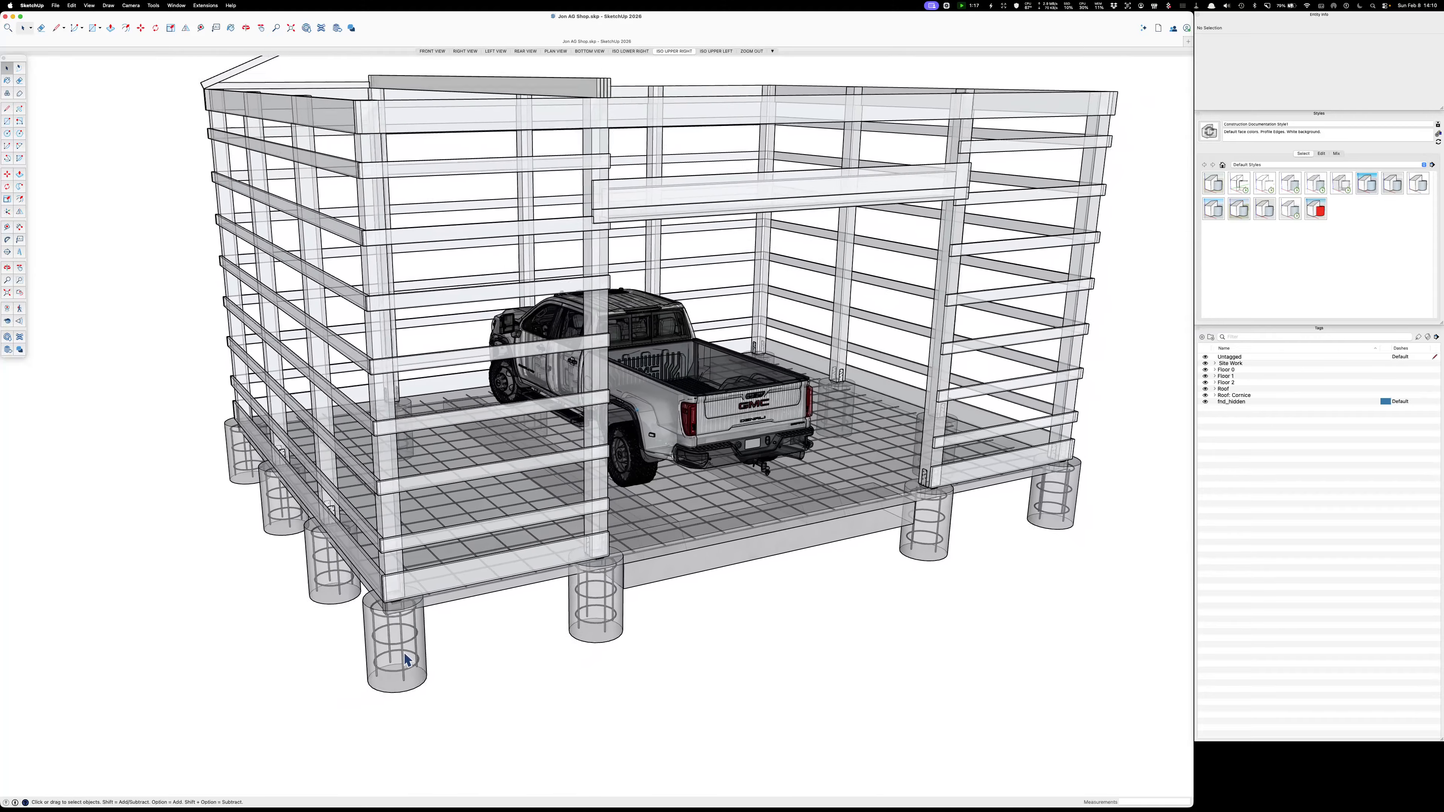
middle_click_drag(509, 579, 622, 542)
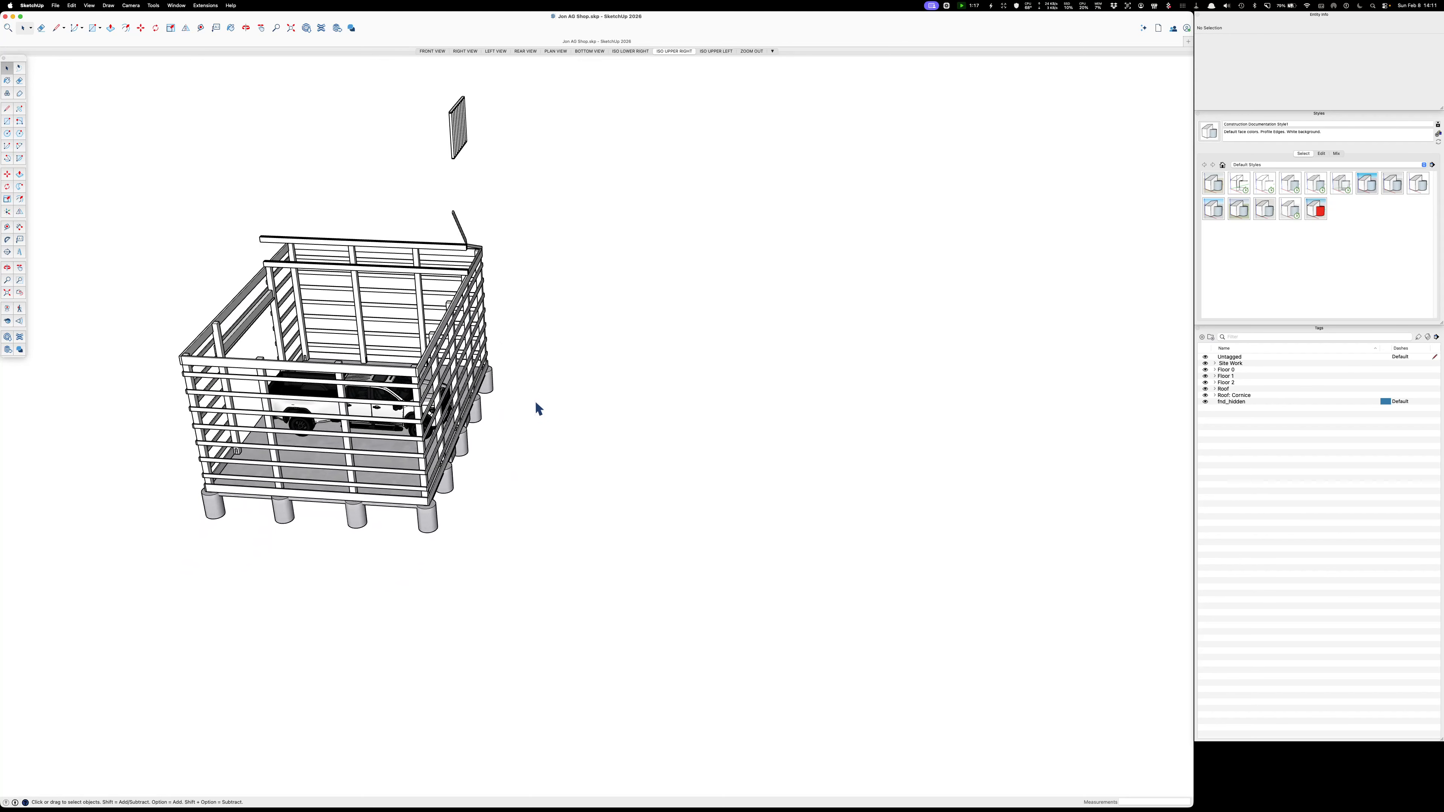
Draw a large flat rectangle on the ground beside the building and make its face and edges a group.
key("r")
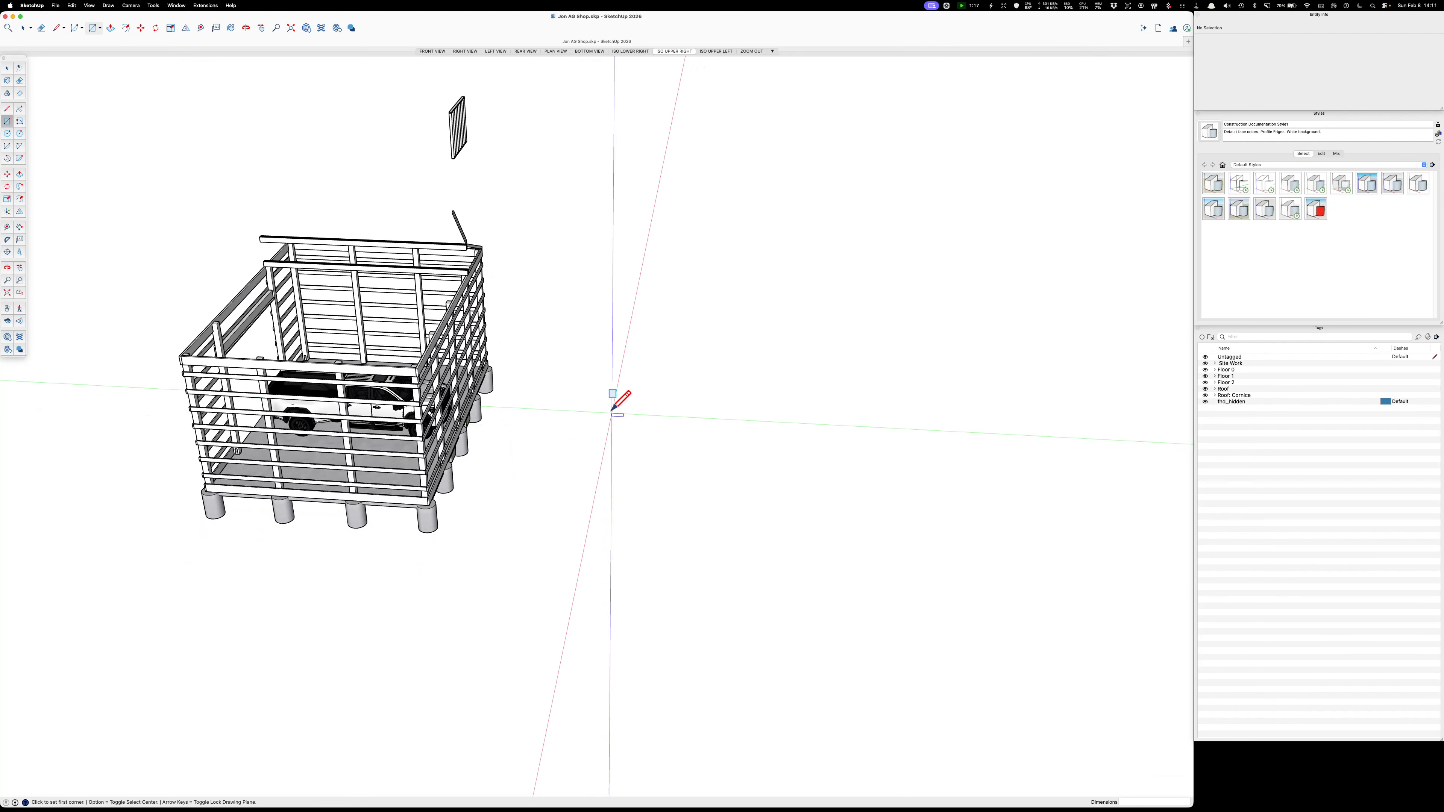
left_click_drag(596, 415, 822, 523)
key("space")
double_click(727, 467)
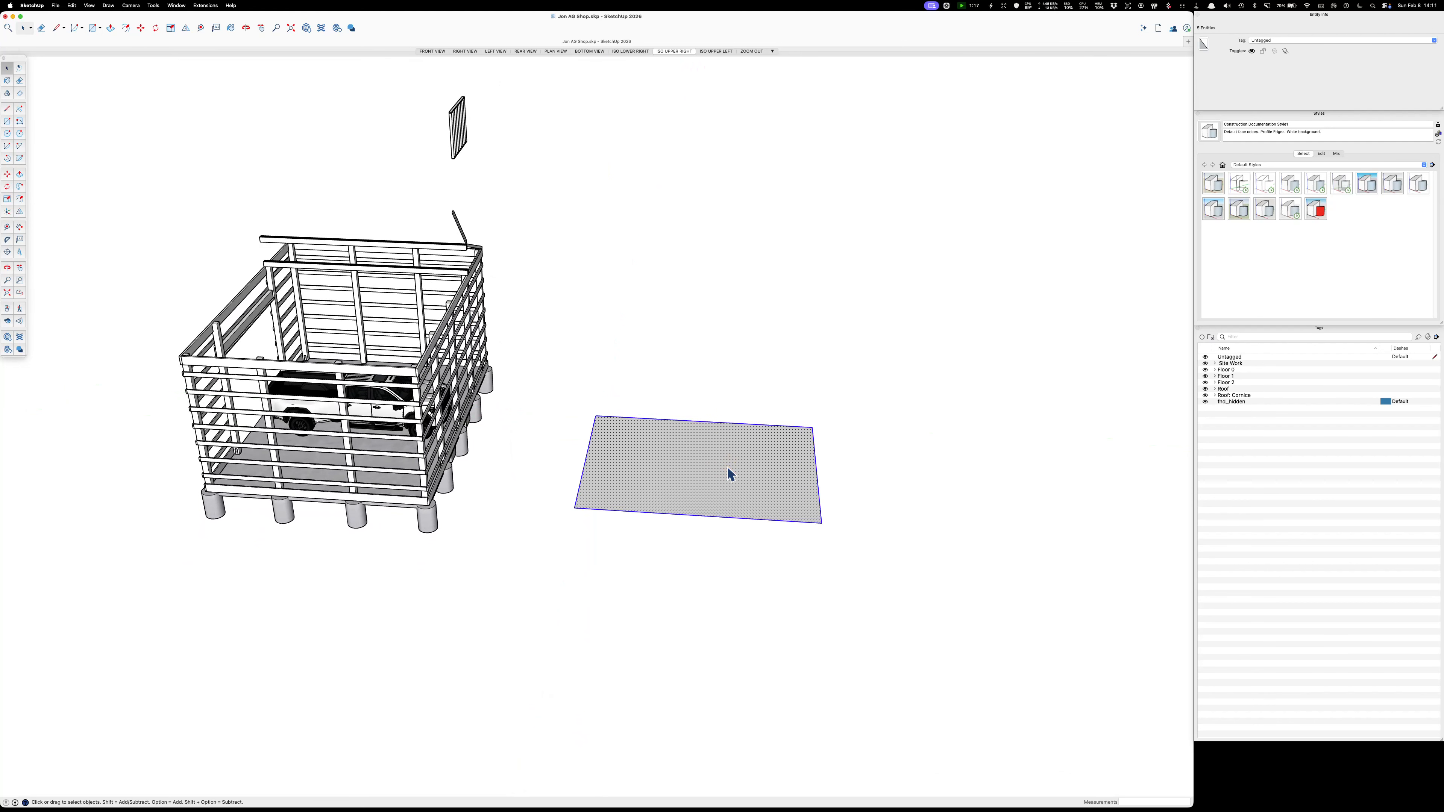
key("super+g")
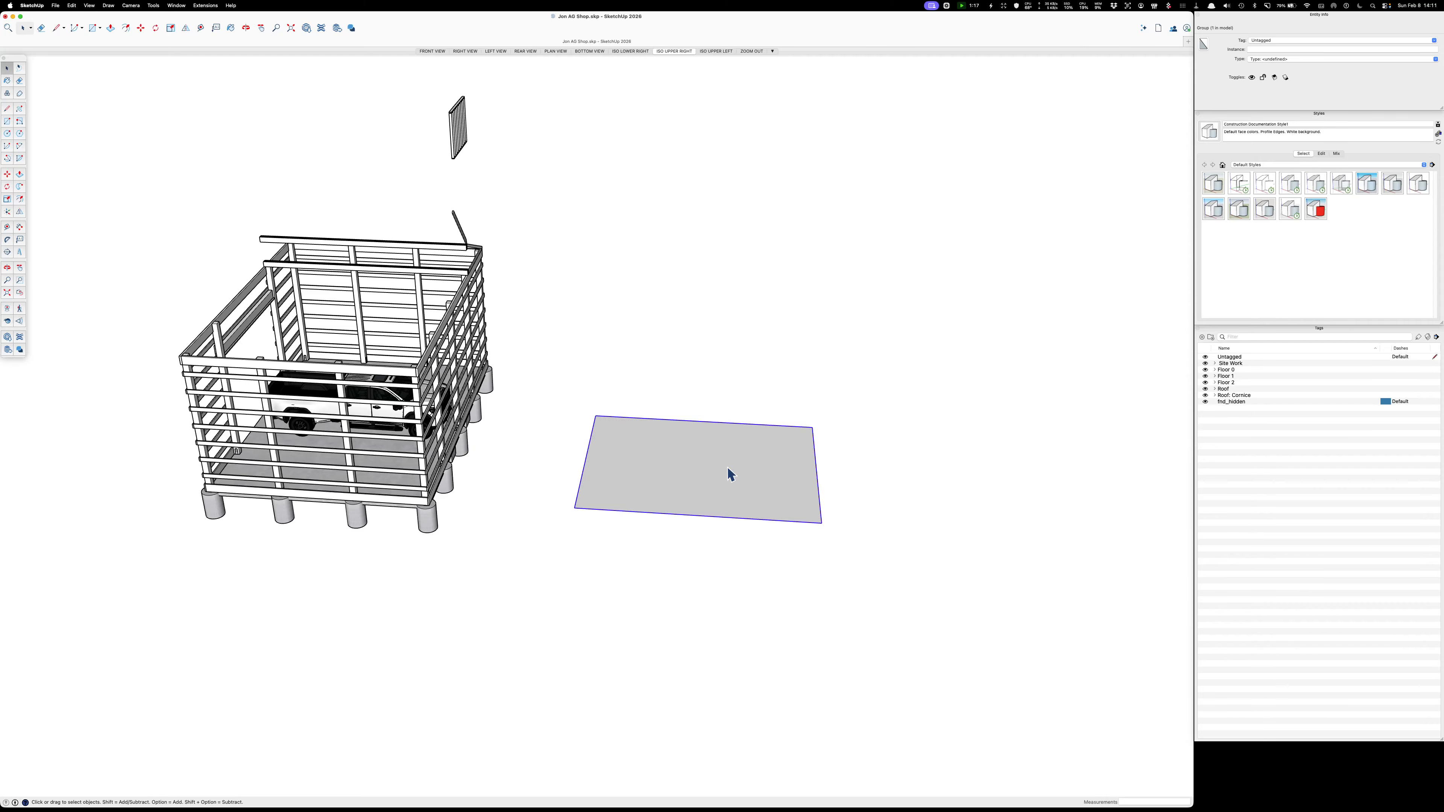
Rotate the rectangle group 90° upright about its corner, with the rotation plane locked to the green axis.
middle_click_drag(727, 467, 305, 238)
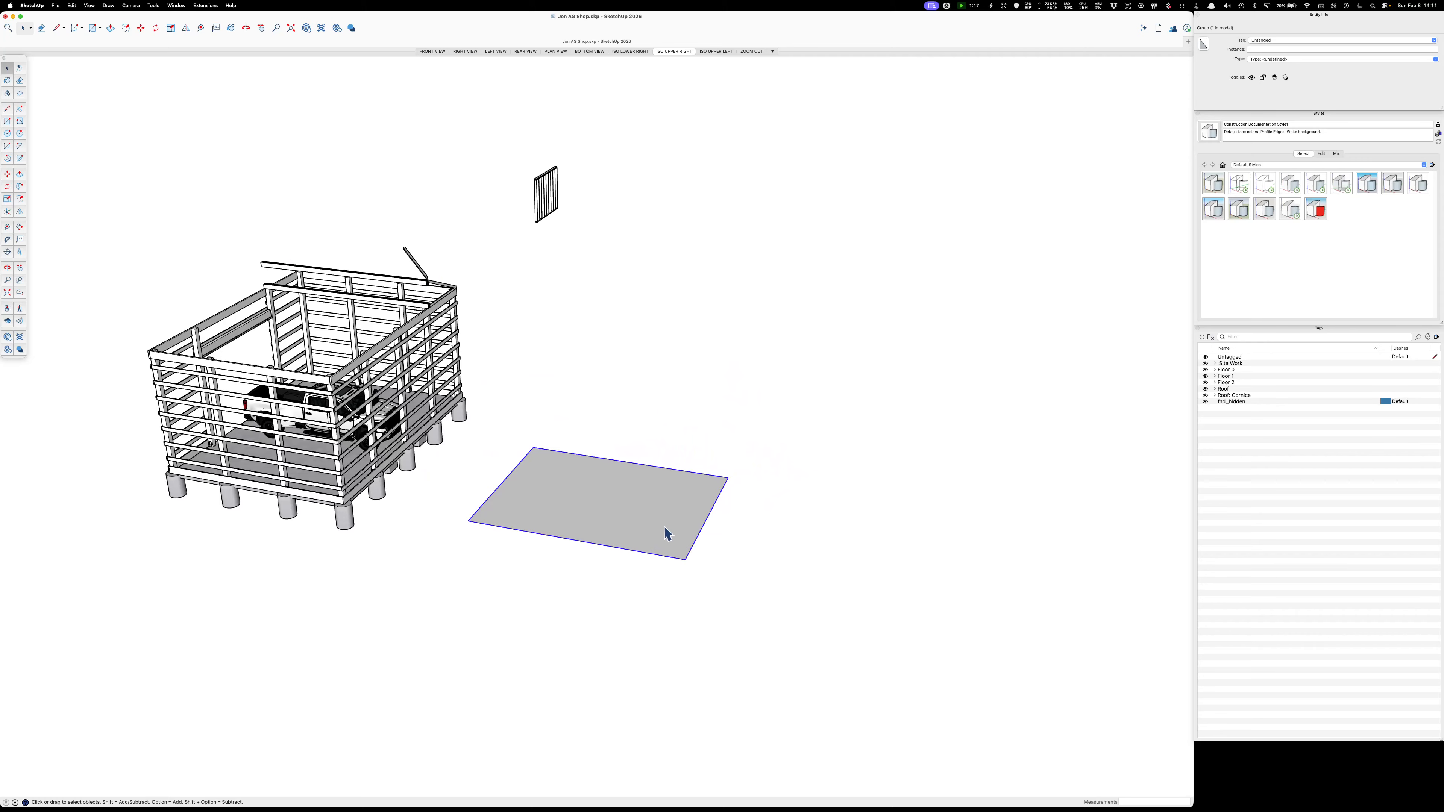
middle_click_drag(687, 547, 522, 540)
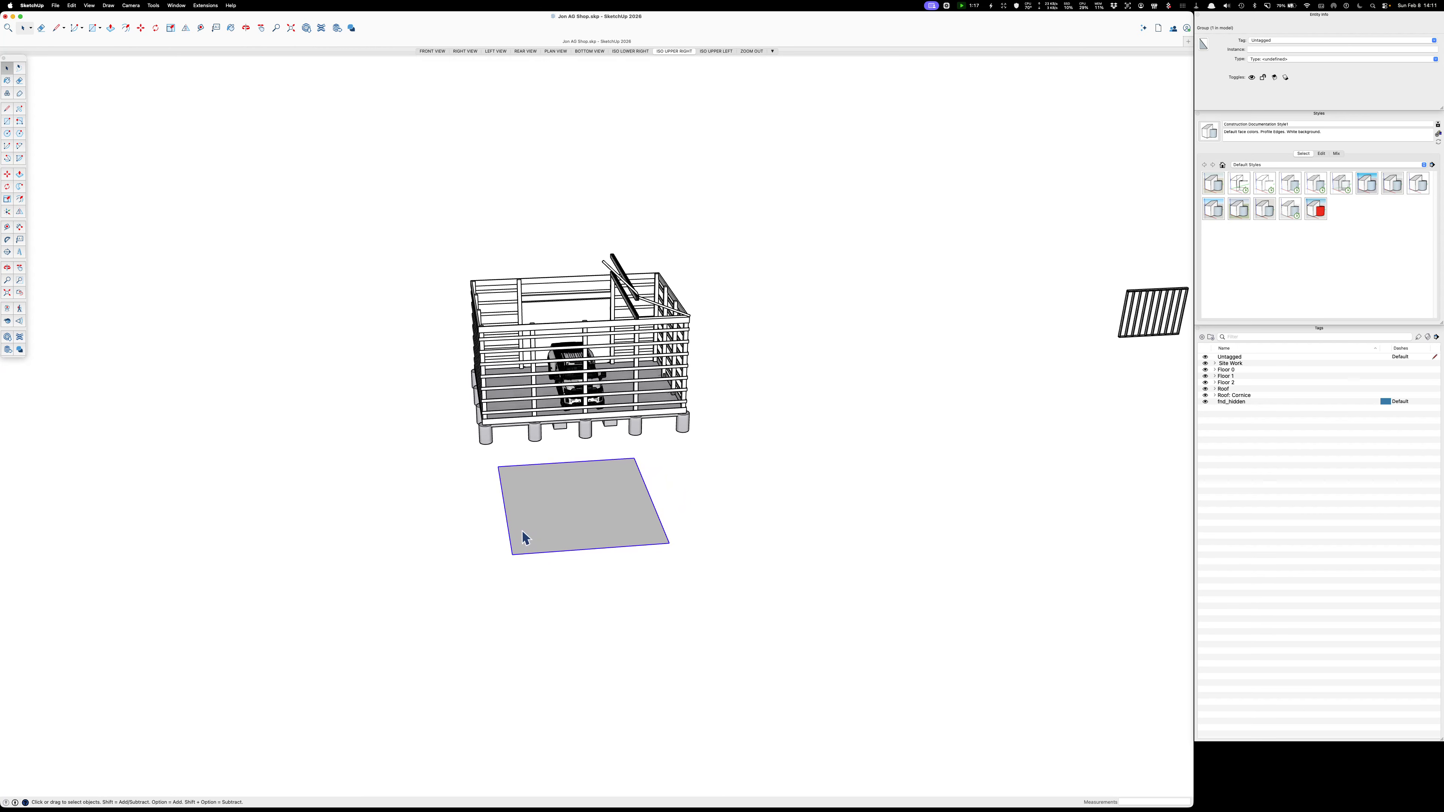
key("q")
scroll(662, 544, "up", 3)
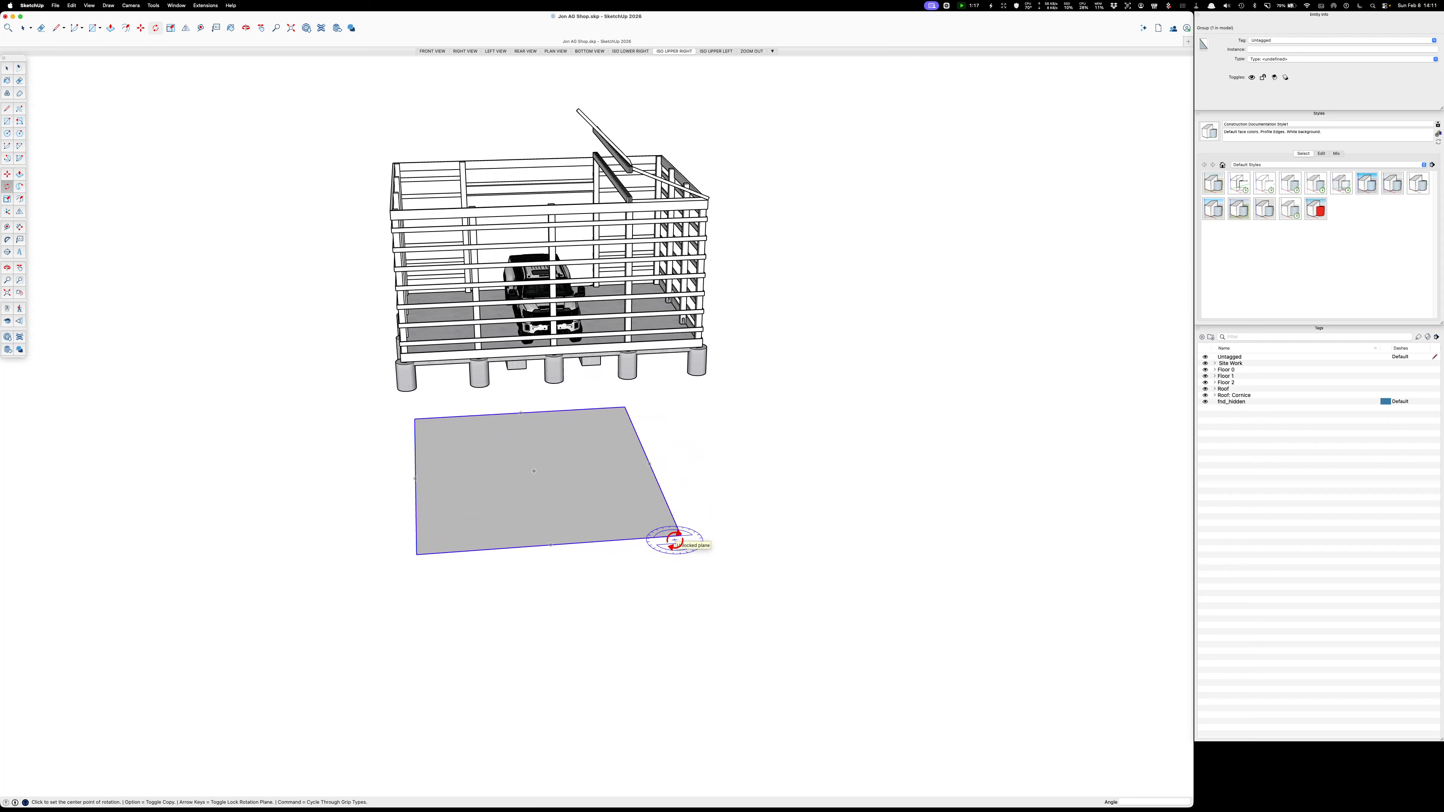
key("Down")
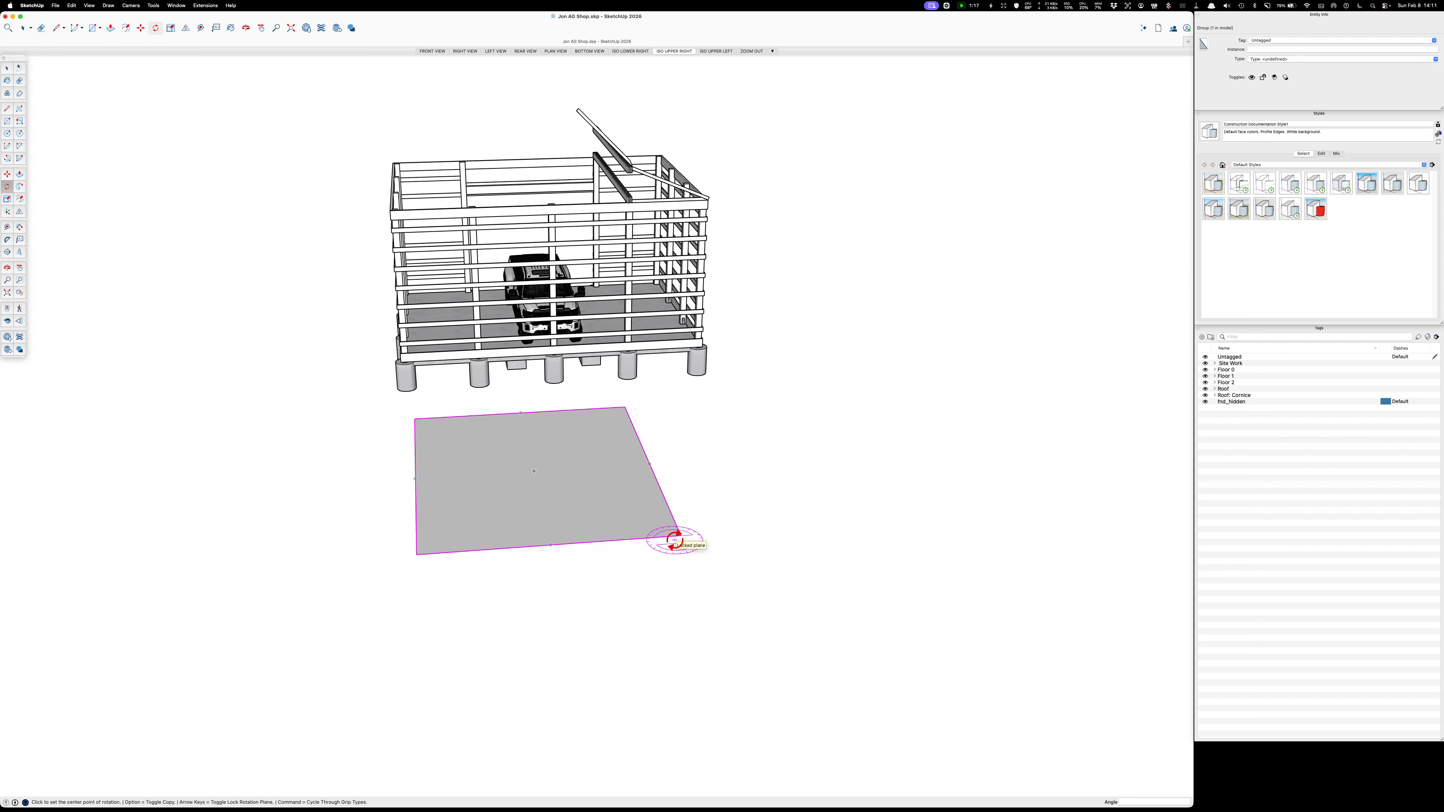
key("Up")
key("Left")
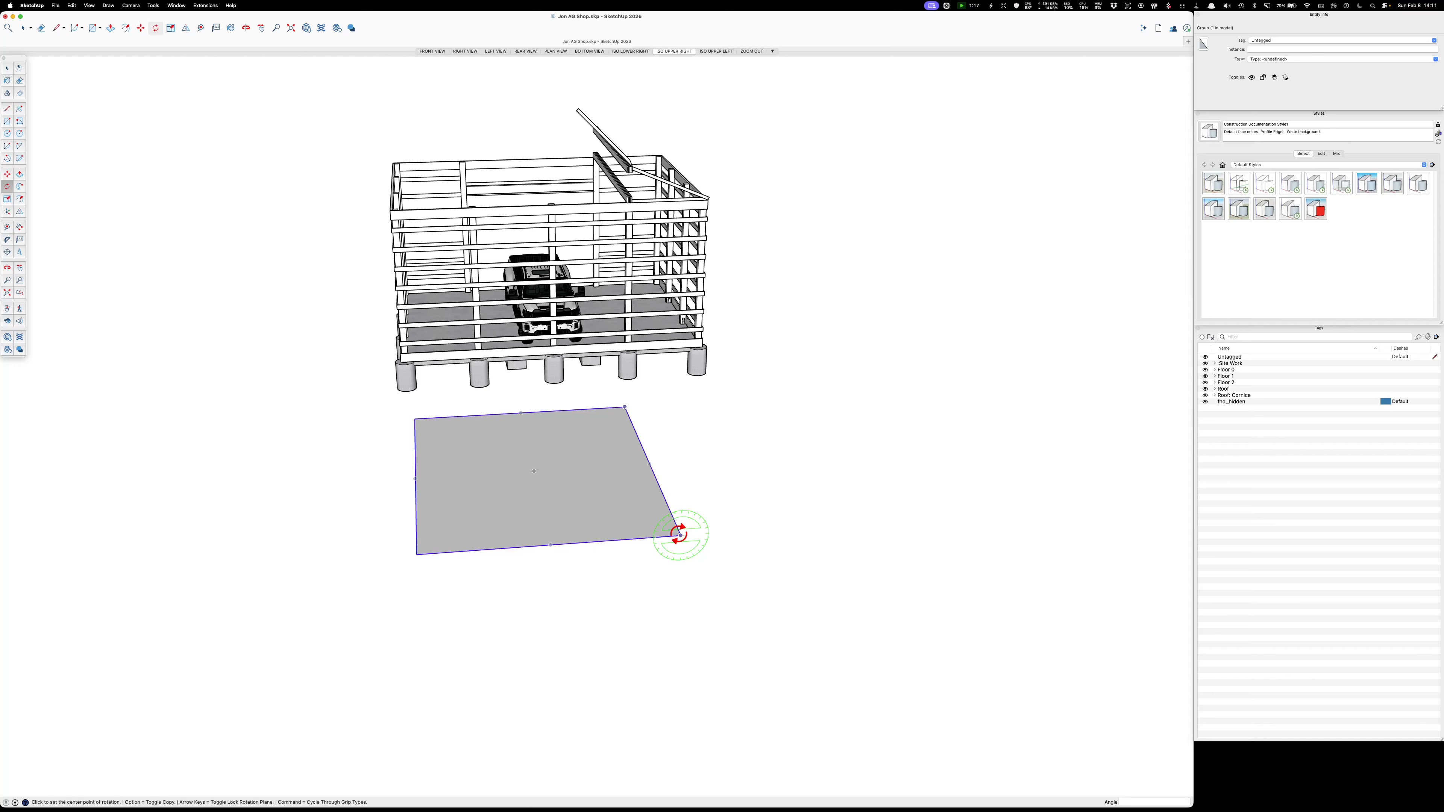
left_click(680, 535)
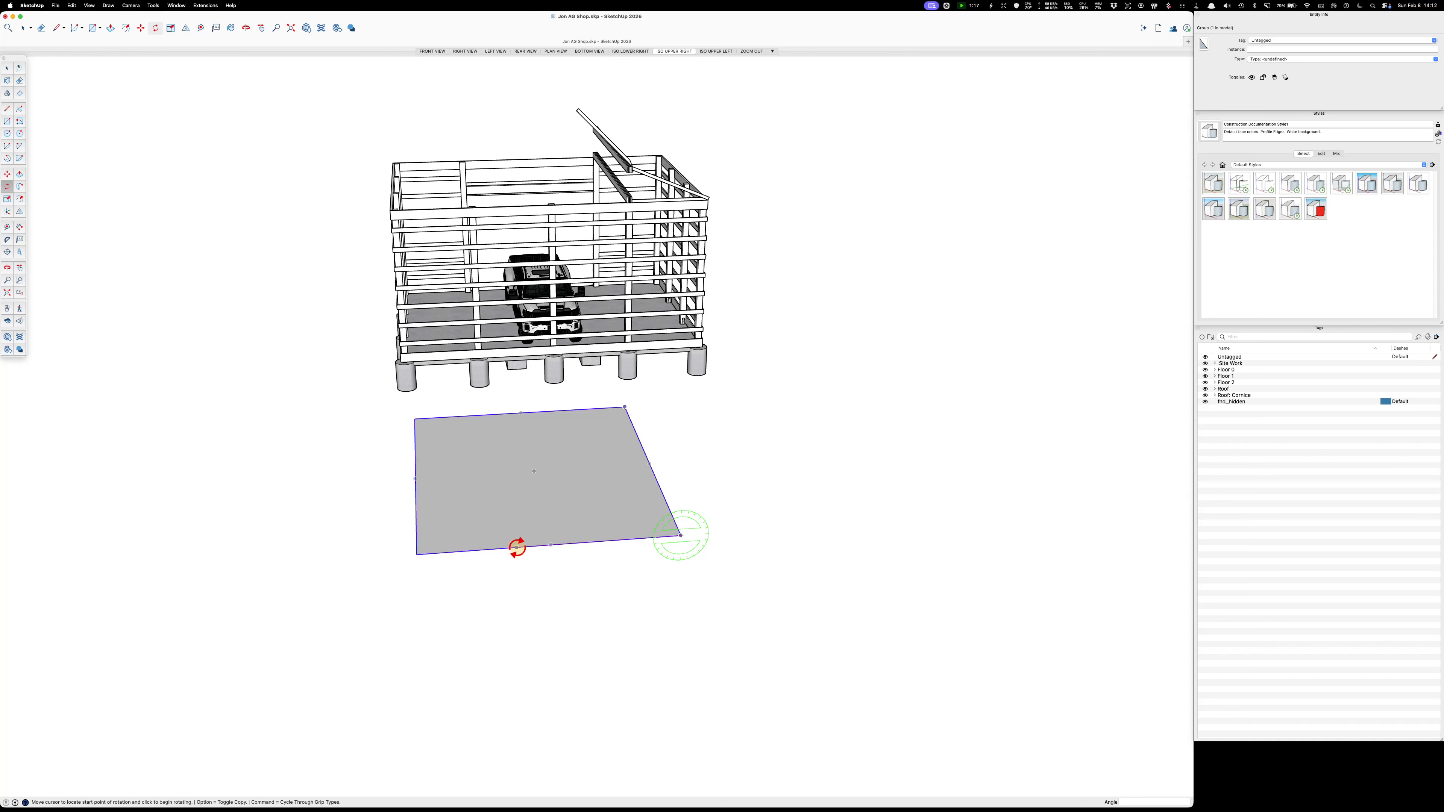
left_click(516, 547)
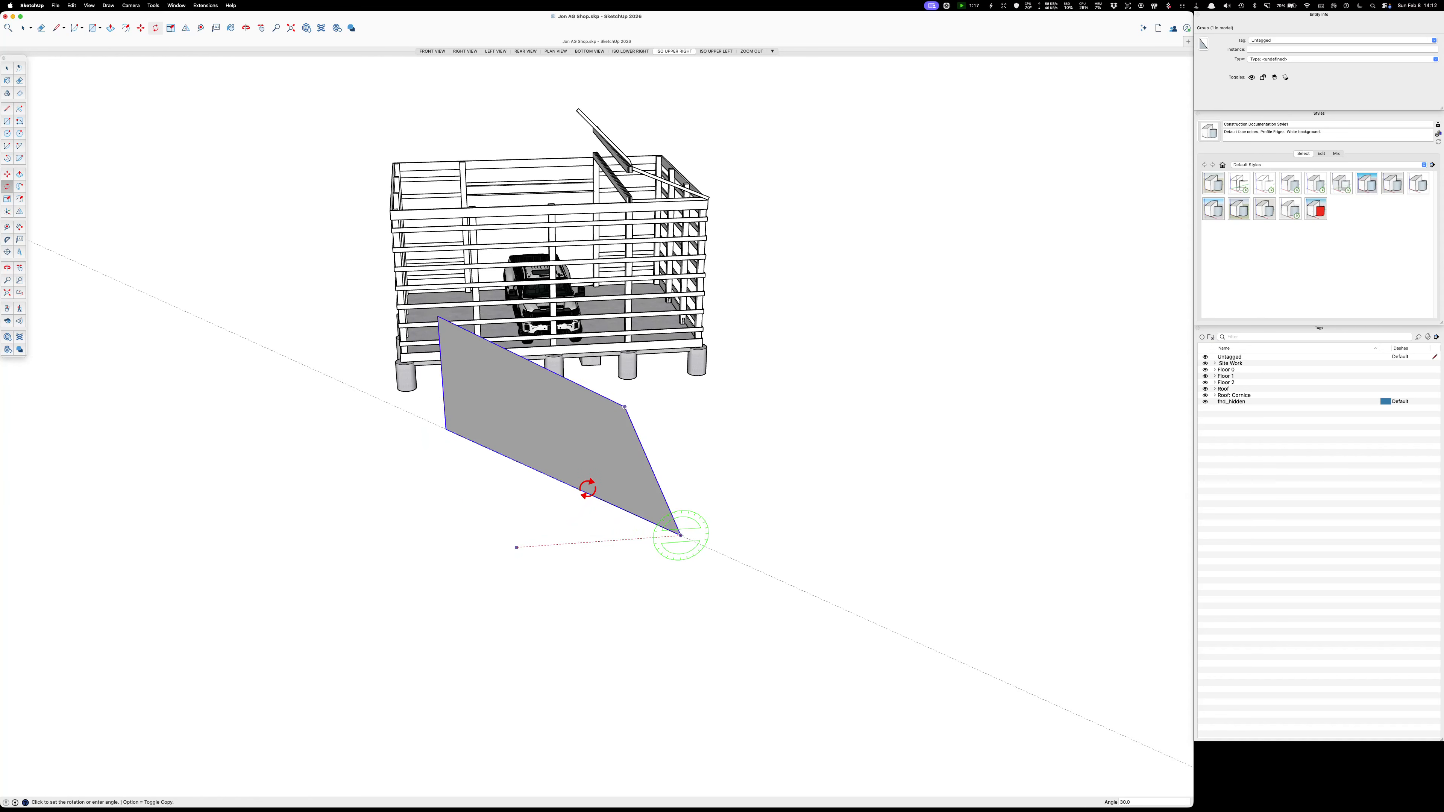
left_click(651, 462)
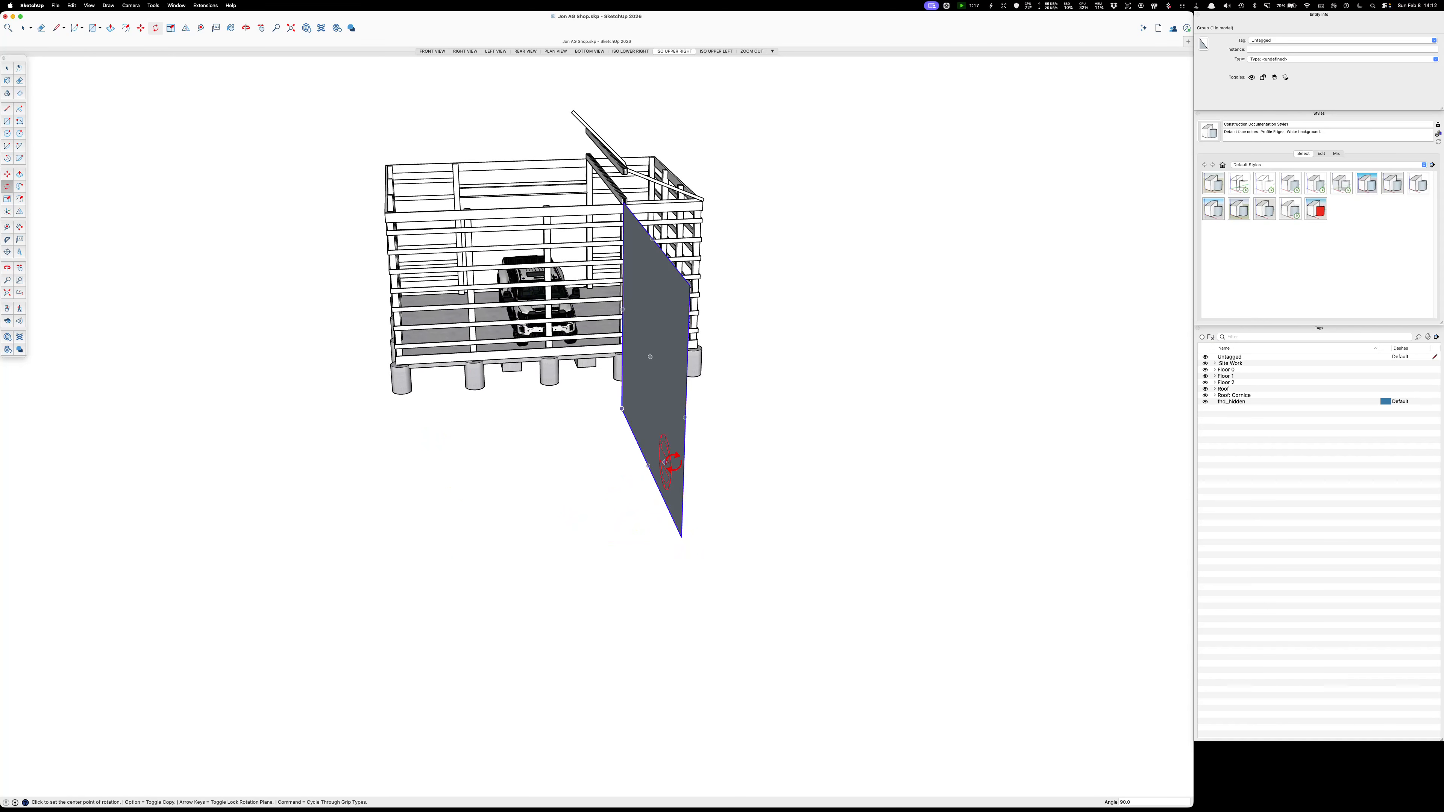
key("space")
left_click(818, 482)
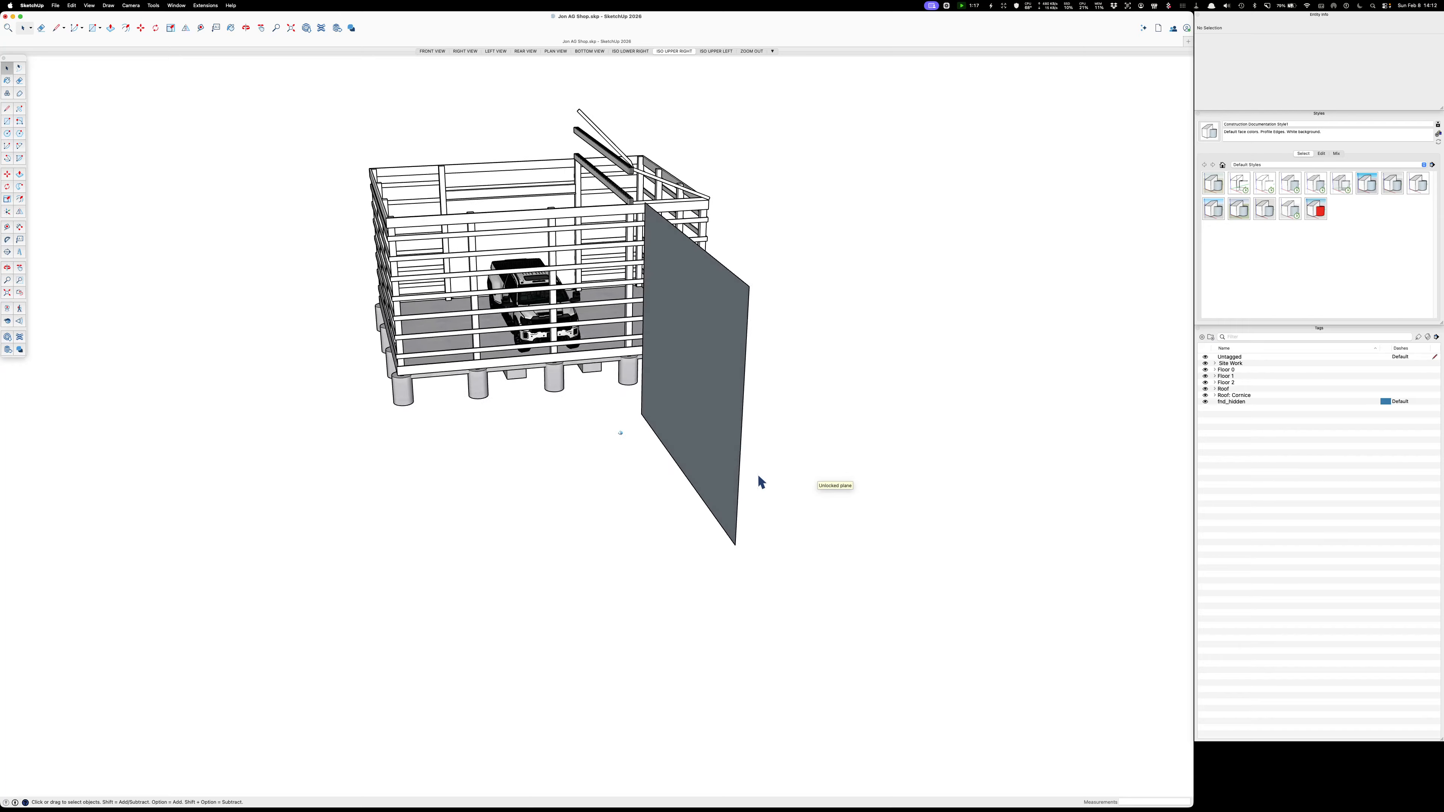
Move the upright panel by its lower corner to the middle of the end wall's bottom board.
left_click(822, 458)
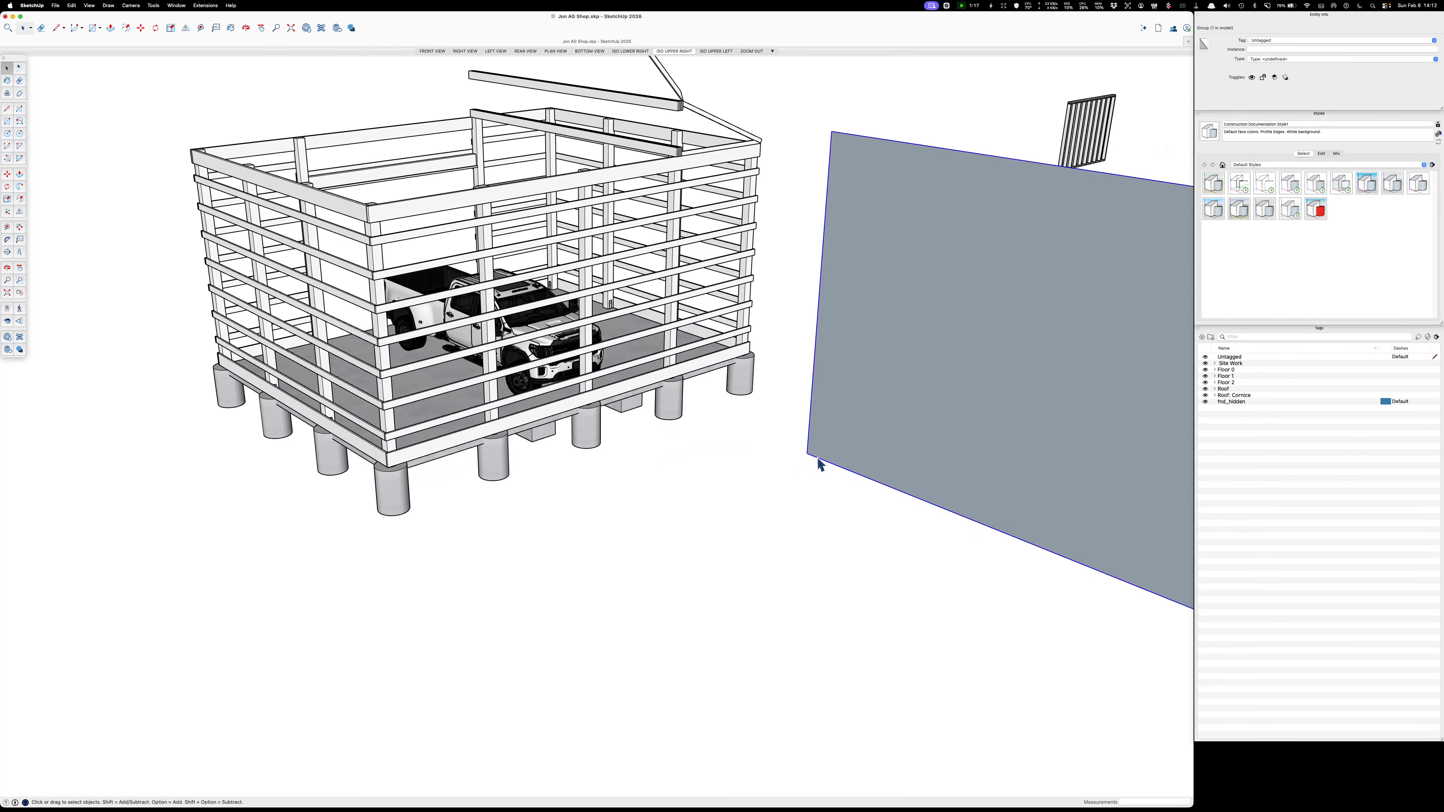
key("m")
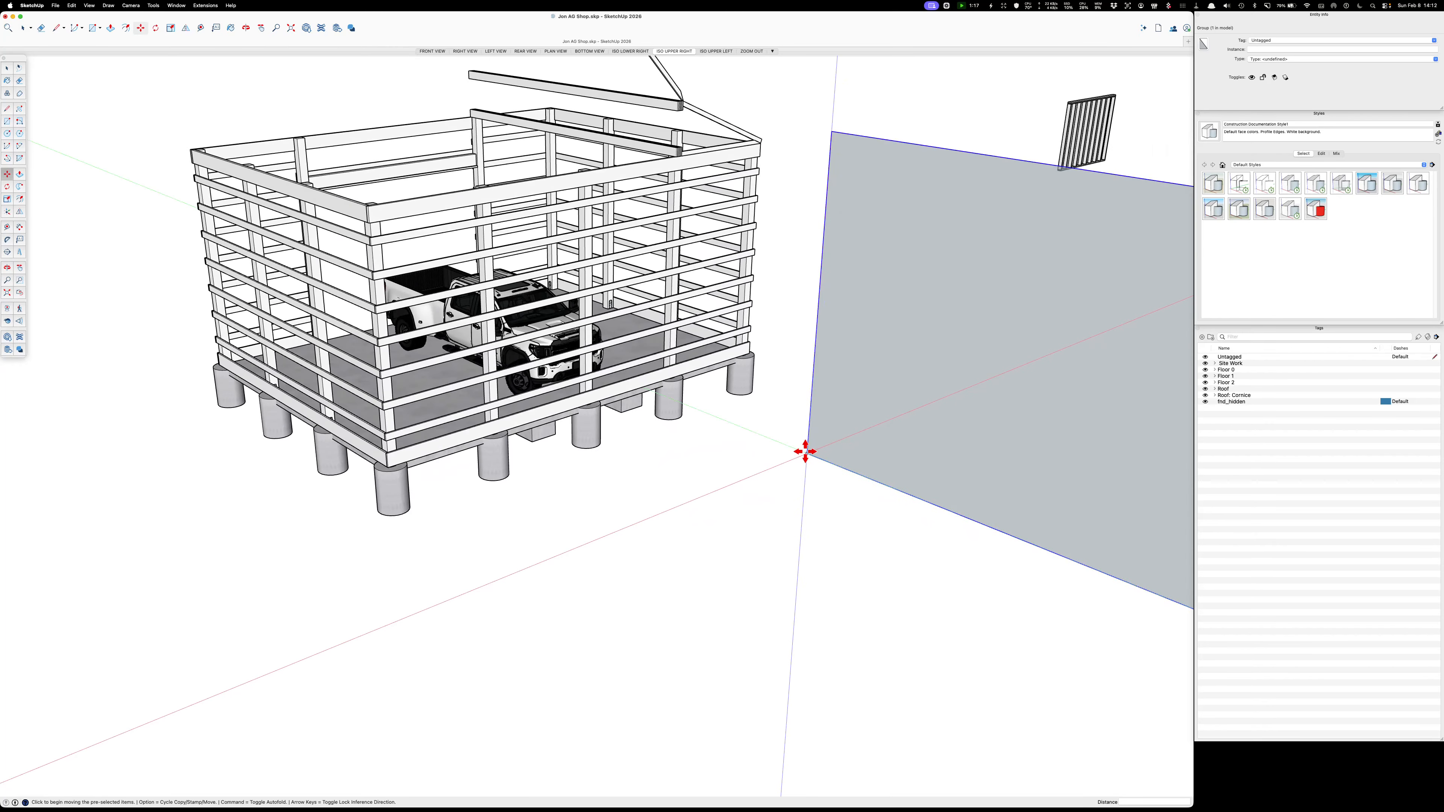
left_click(805, 454)
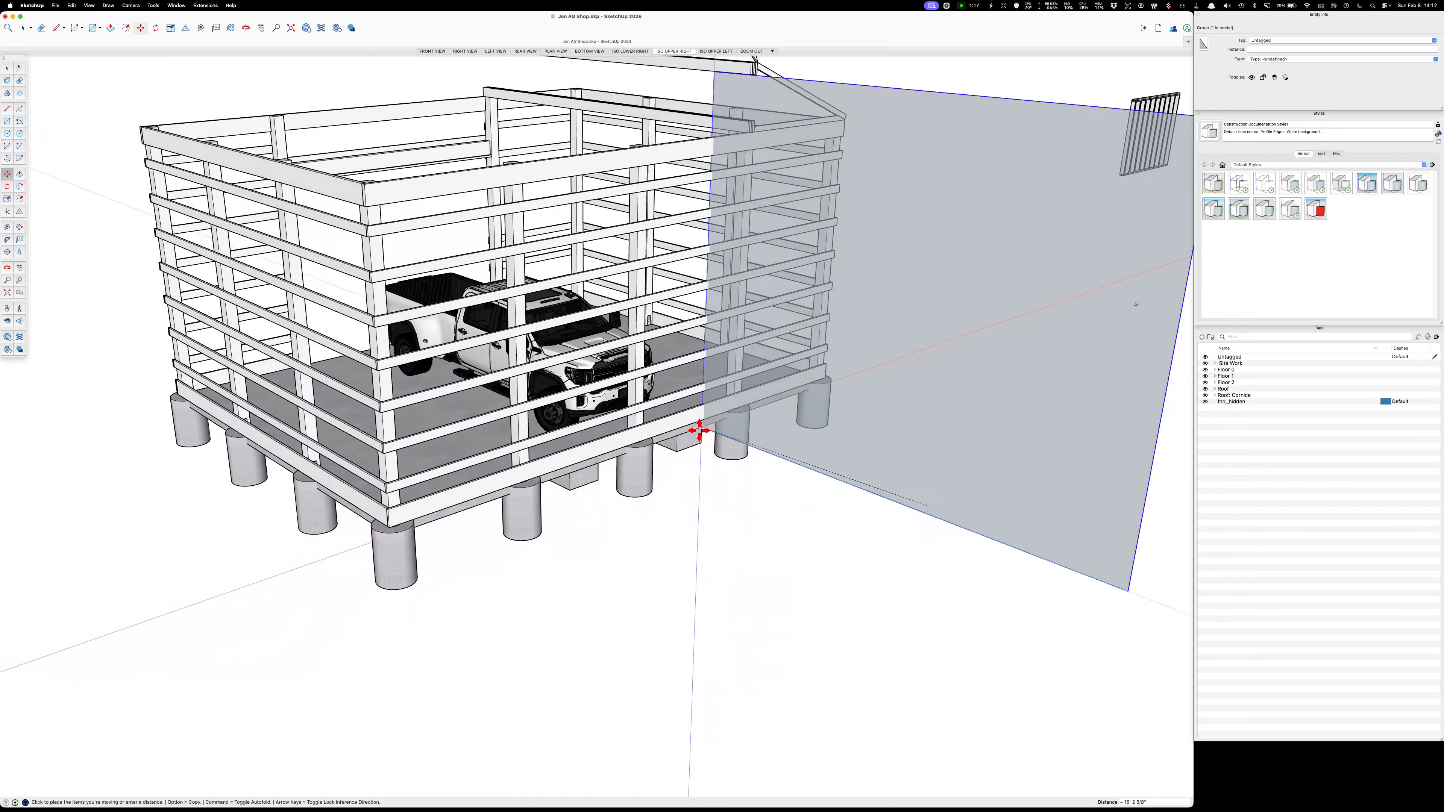
scroll(682, 425, "up", 4)
scroll(669, 422, "up", 2)
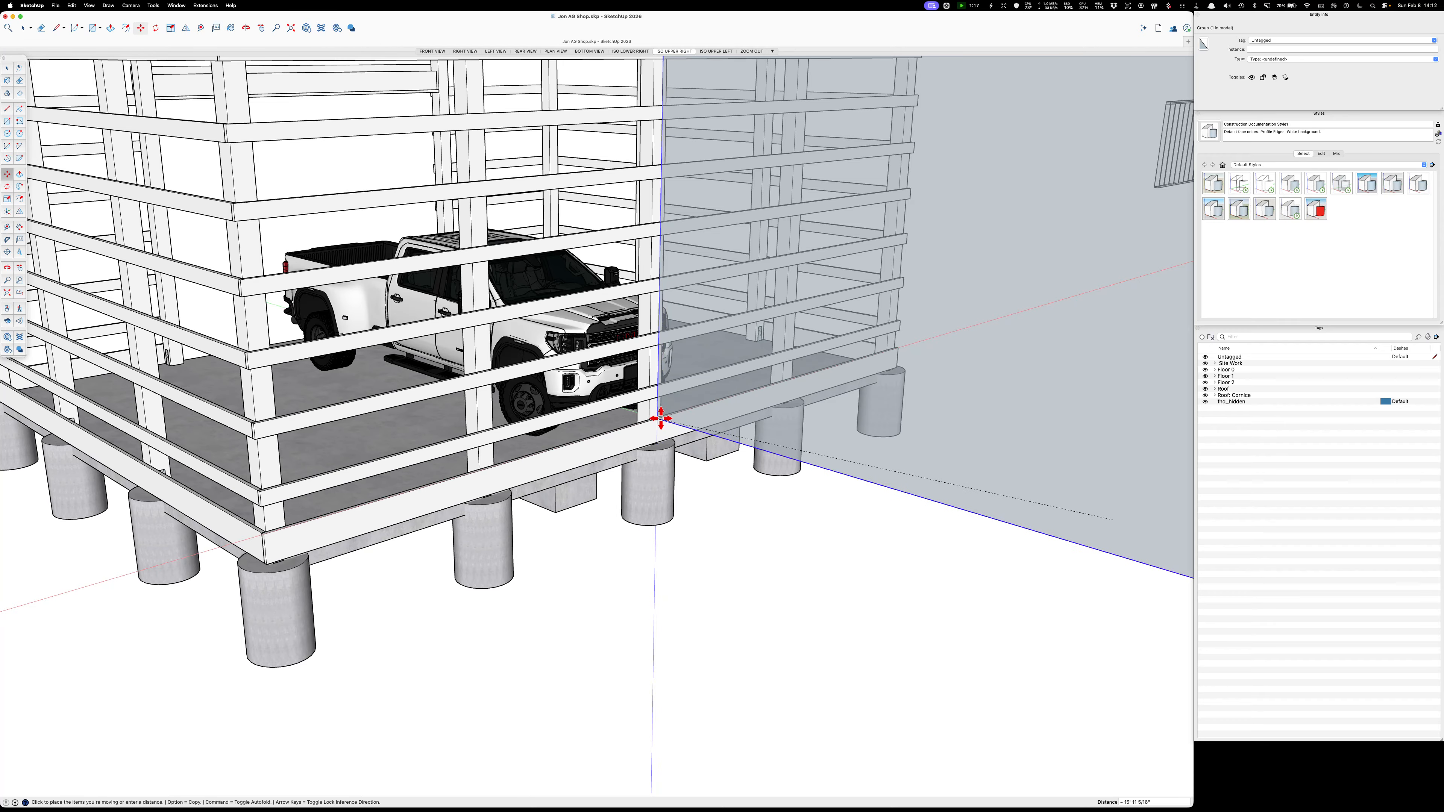
left_click(660, 418)
scroll(657, 424, "down", 8)
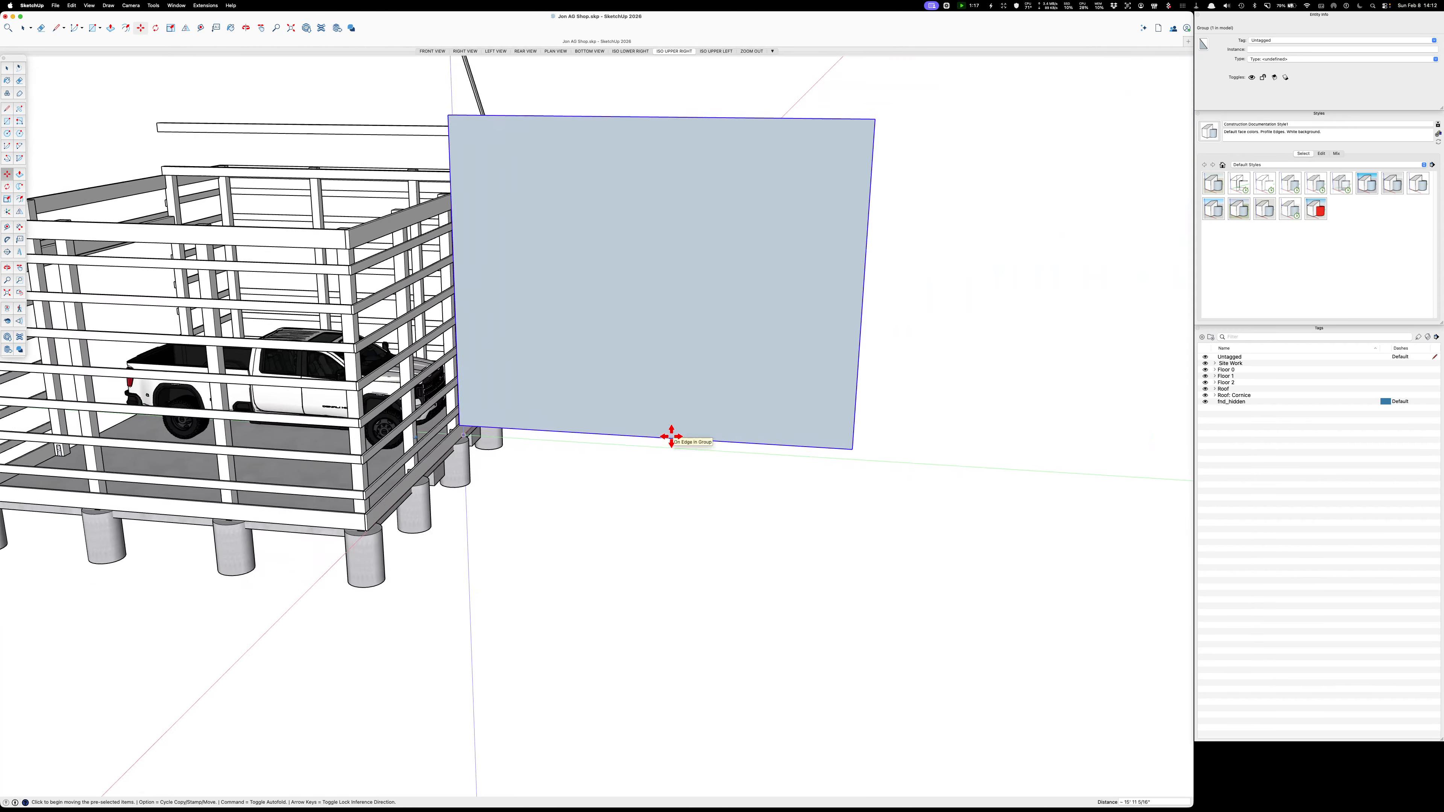
scroll(652, 431, "down", 4)
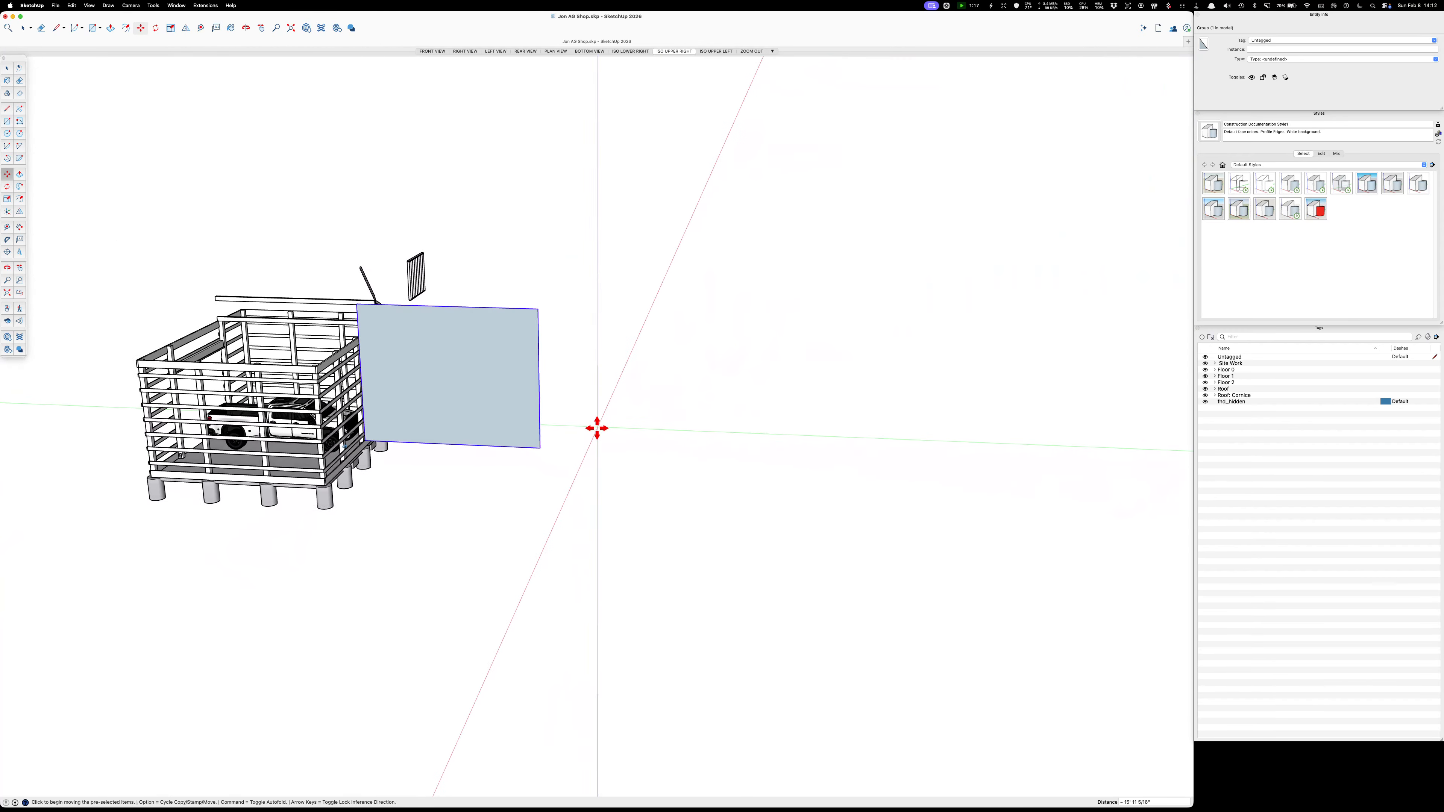
Move the upright panel along the green axis, well clear of the building.
left_click(493, 407)
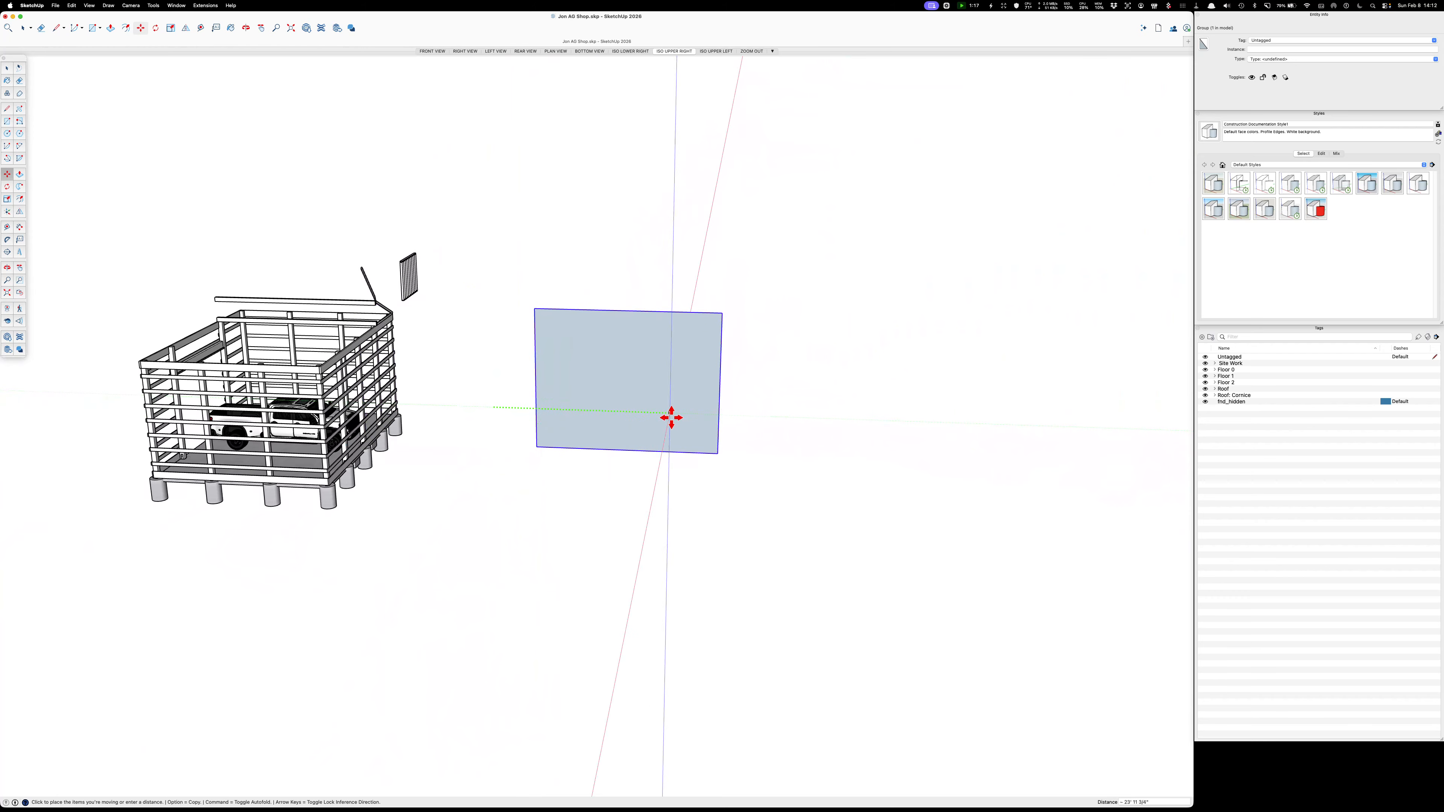
scroll(1057, 422, "down", 4)
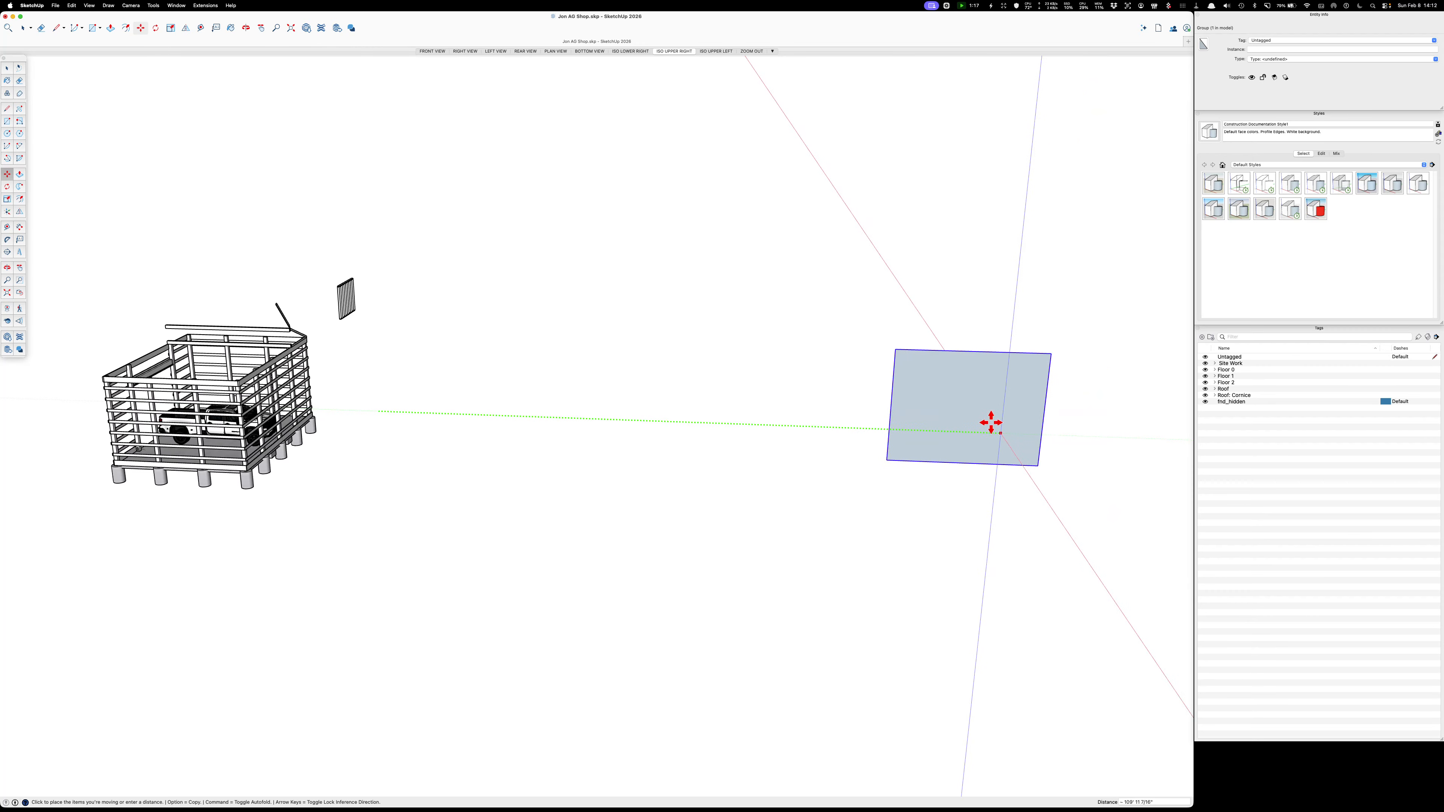
left_click(804, 414)
key("space")
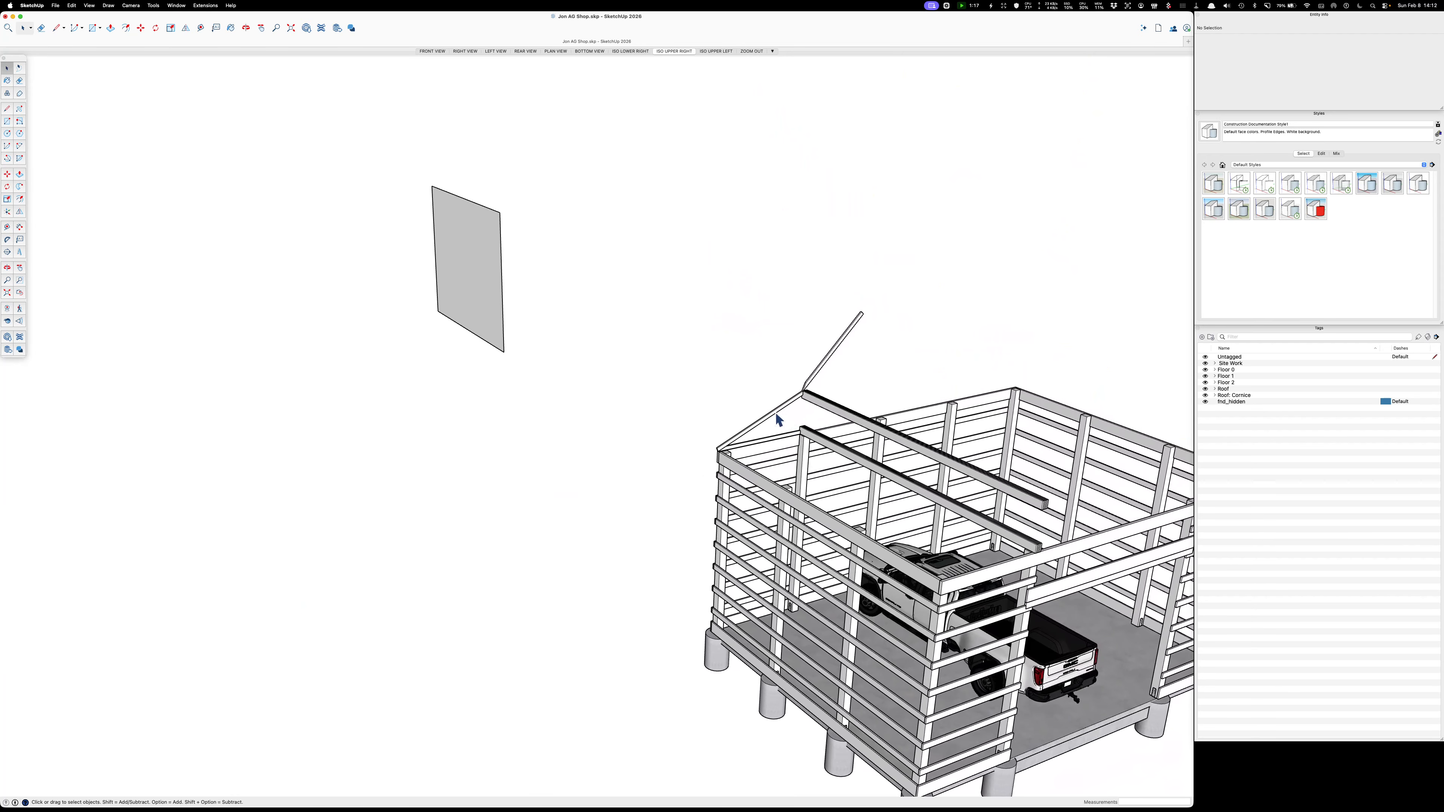
Flip a copy of the sloped rafter across the freestanding panel's plane and delete the mirrored copy.
left_click(772, 413)
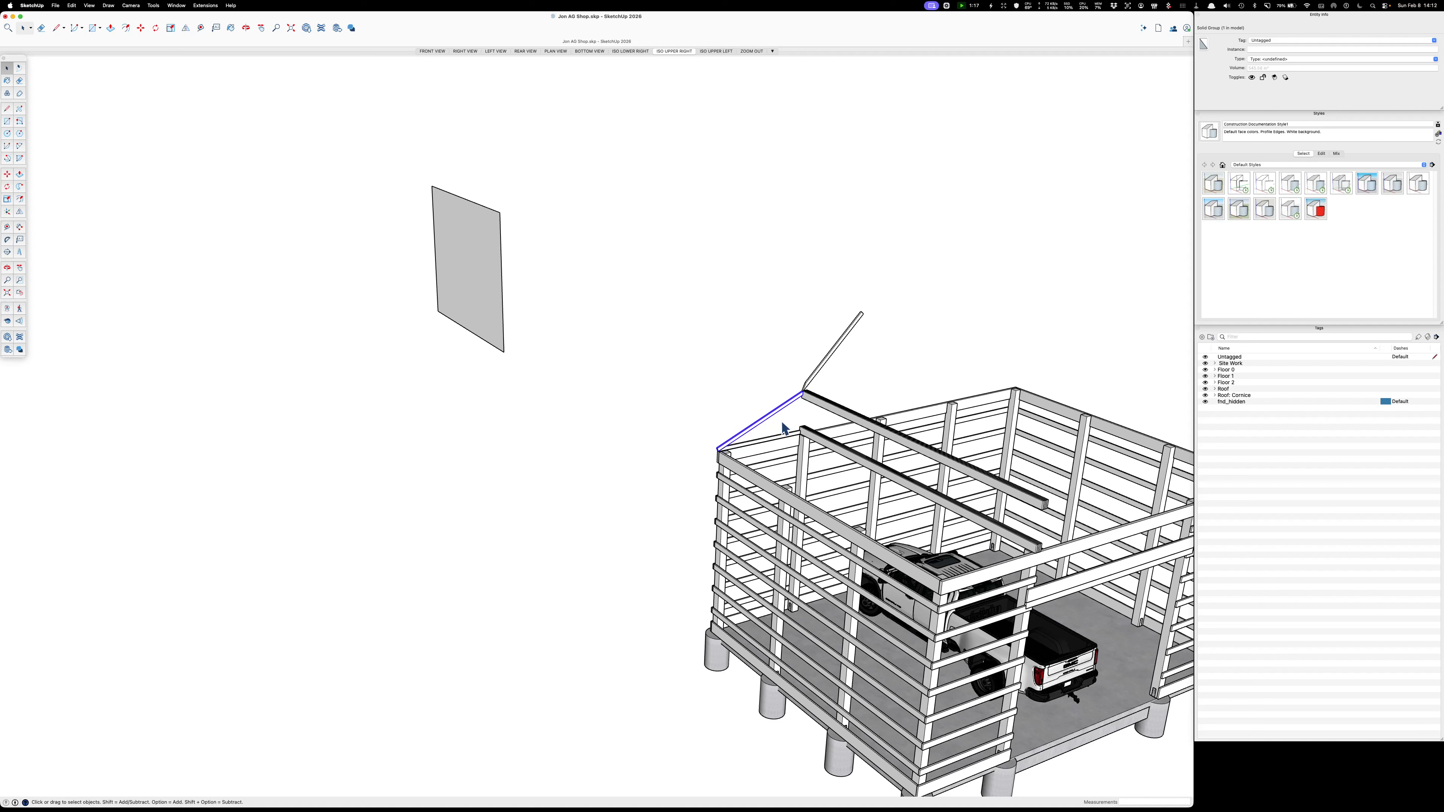
left_click(19, 211)
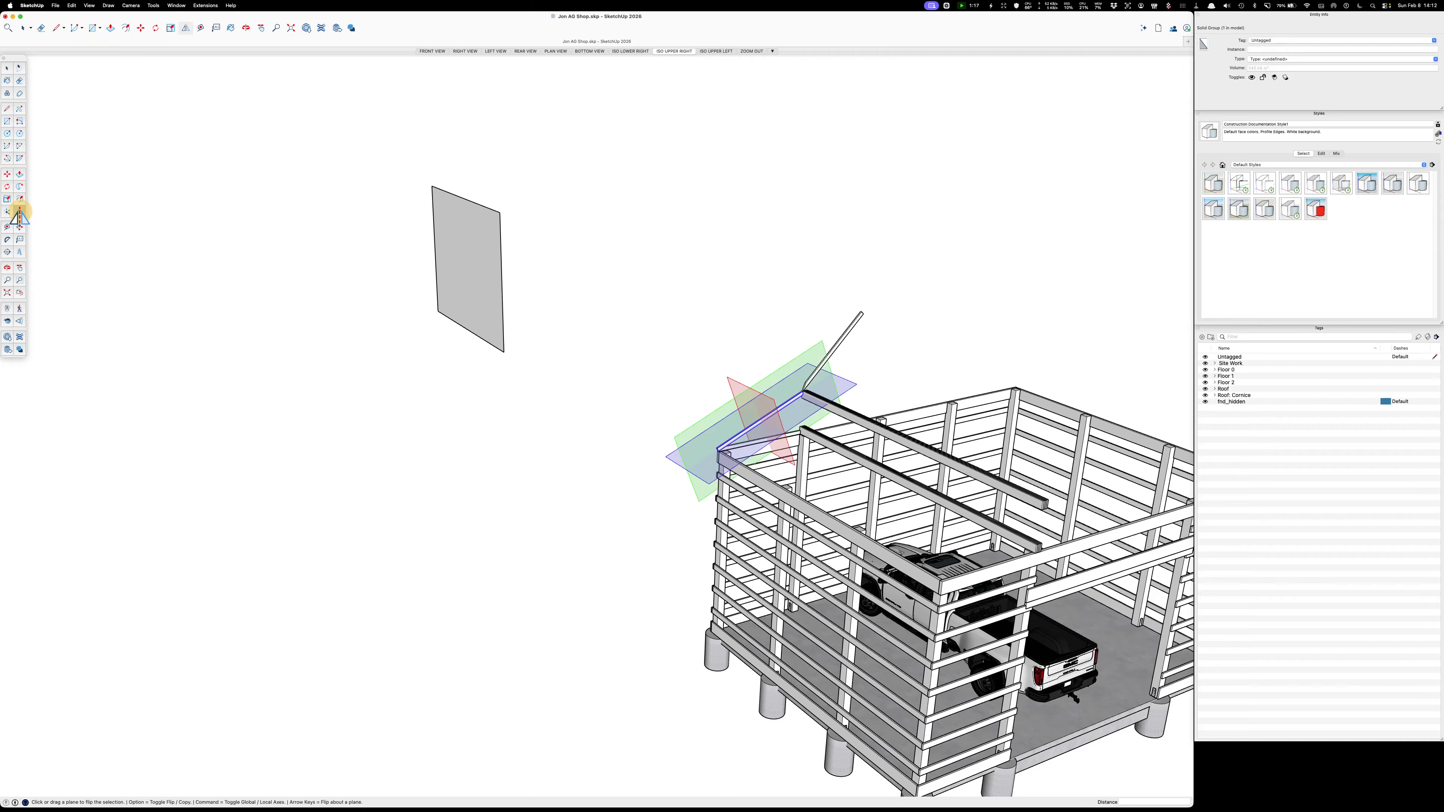
key("alt")
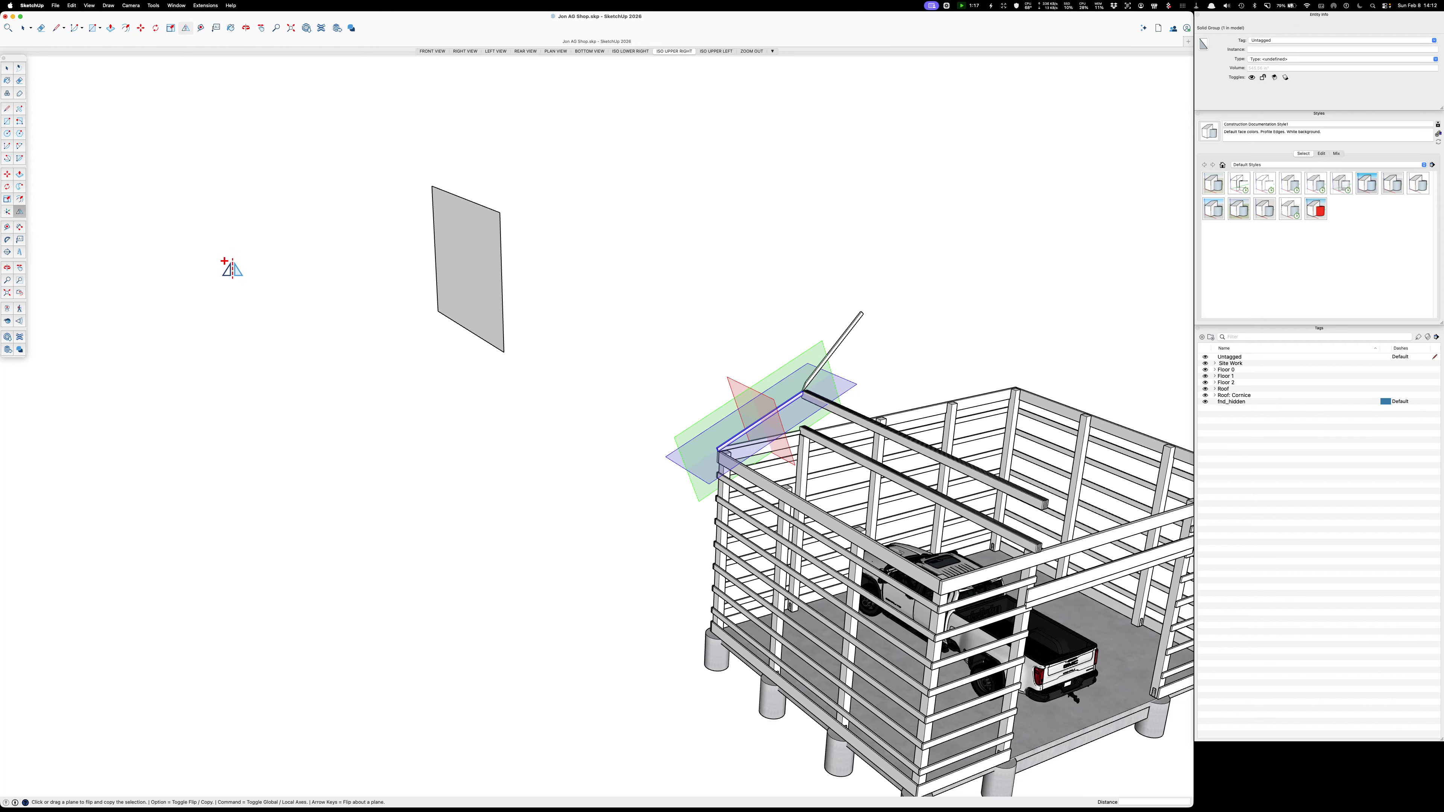
left_click(459, 260)
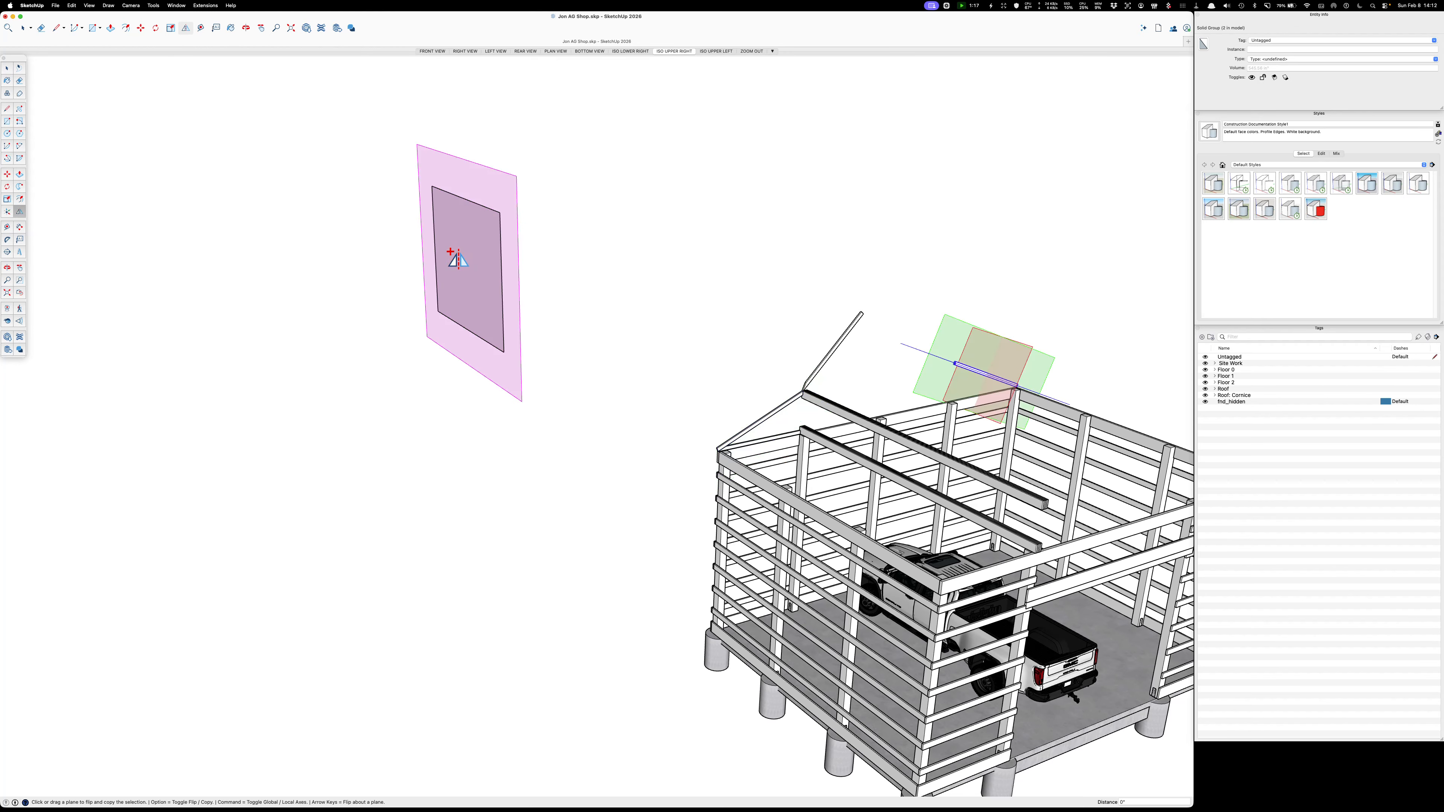
key("space")
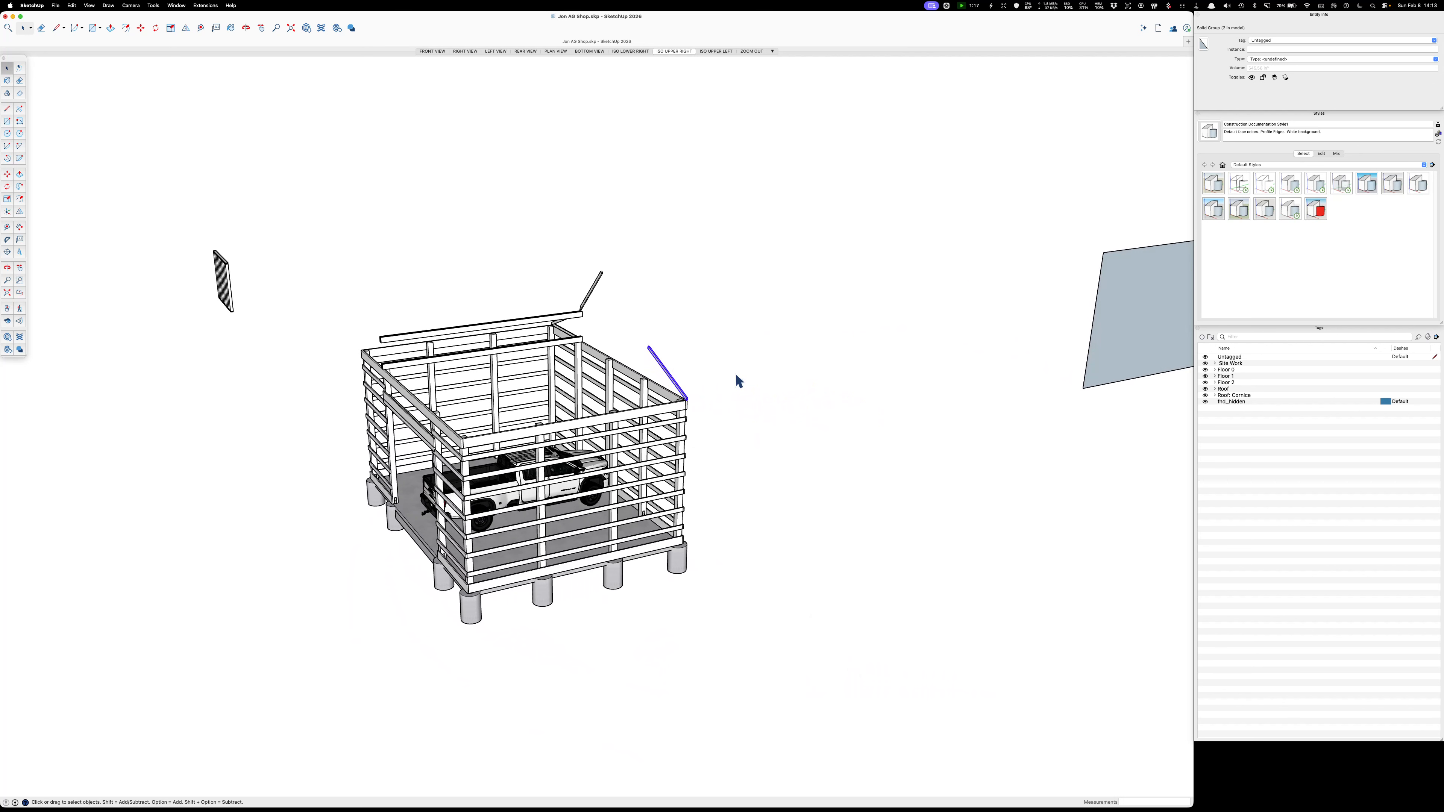
key("Delete")
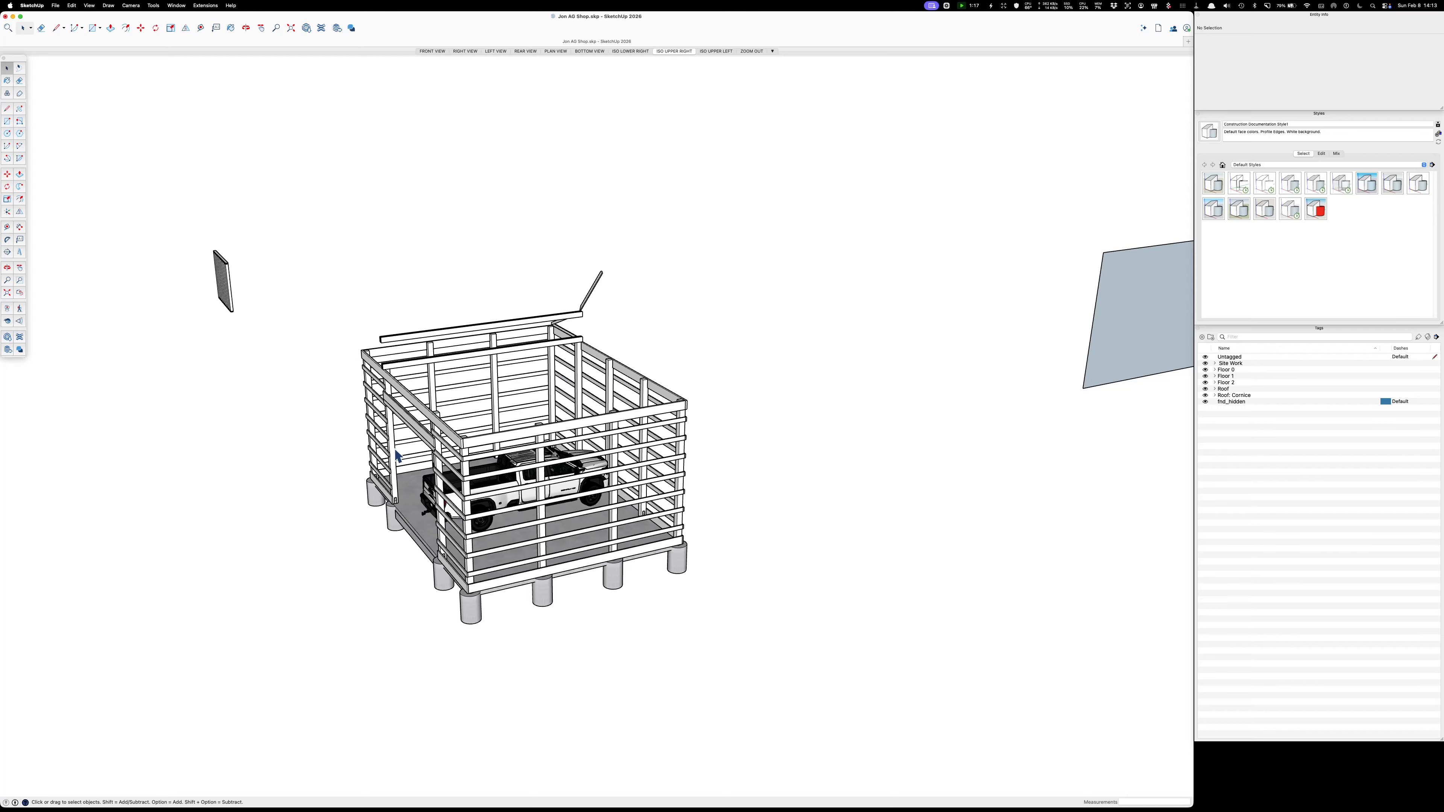
Move the steep rafter by the upper corner of its end cut onto the top corner of the upper four-ply beam.
scroll(385, 460, "down", 4)
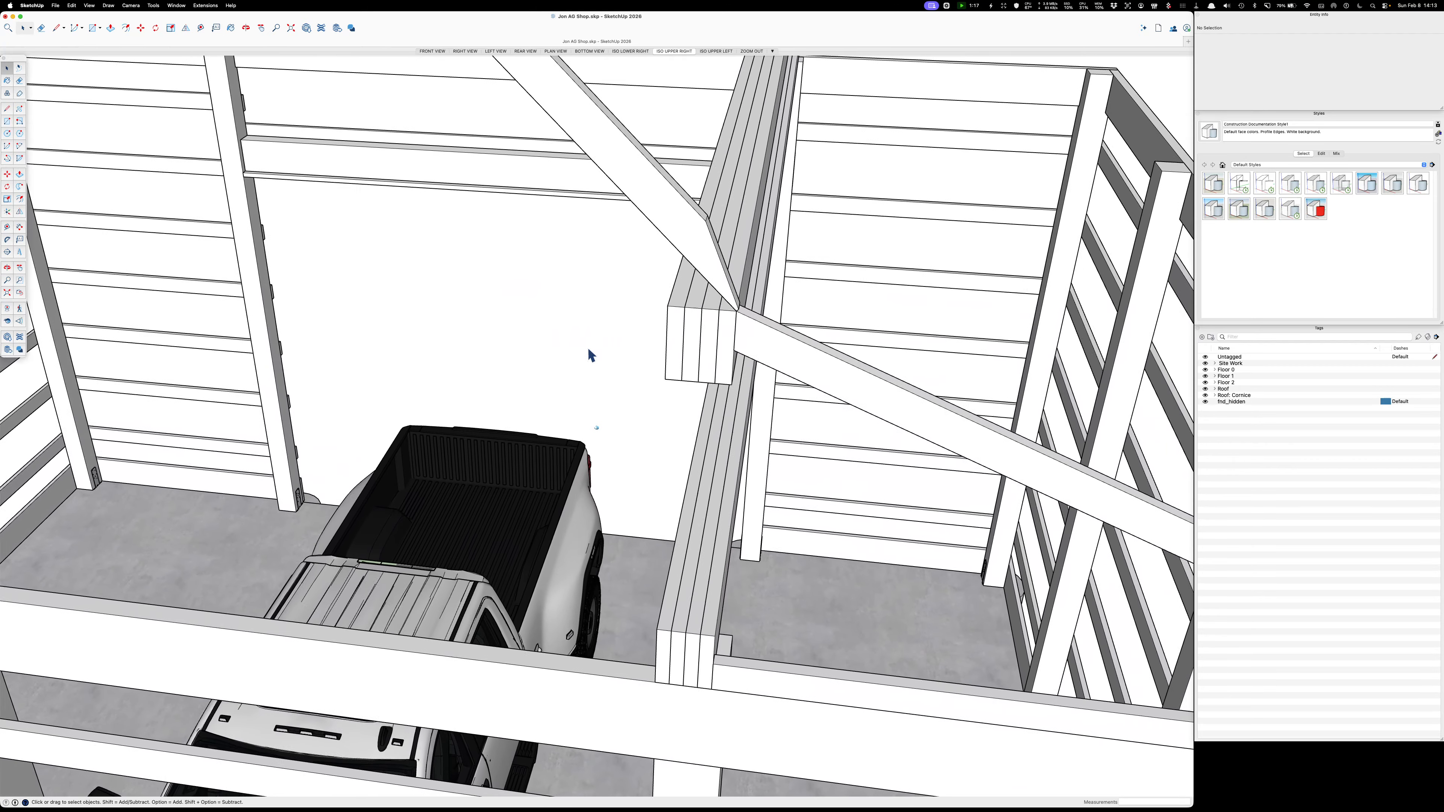
left_click(675, 222)
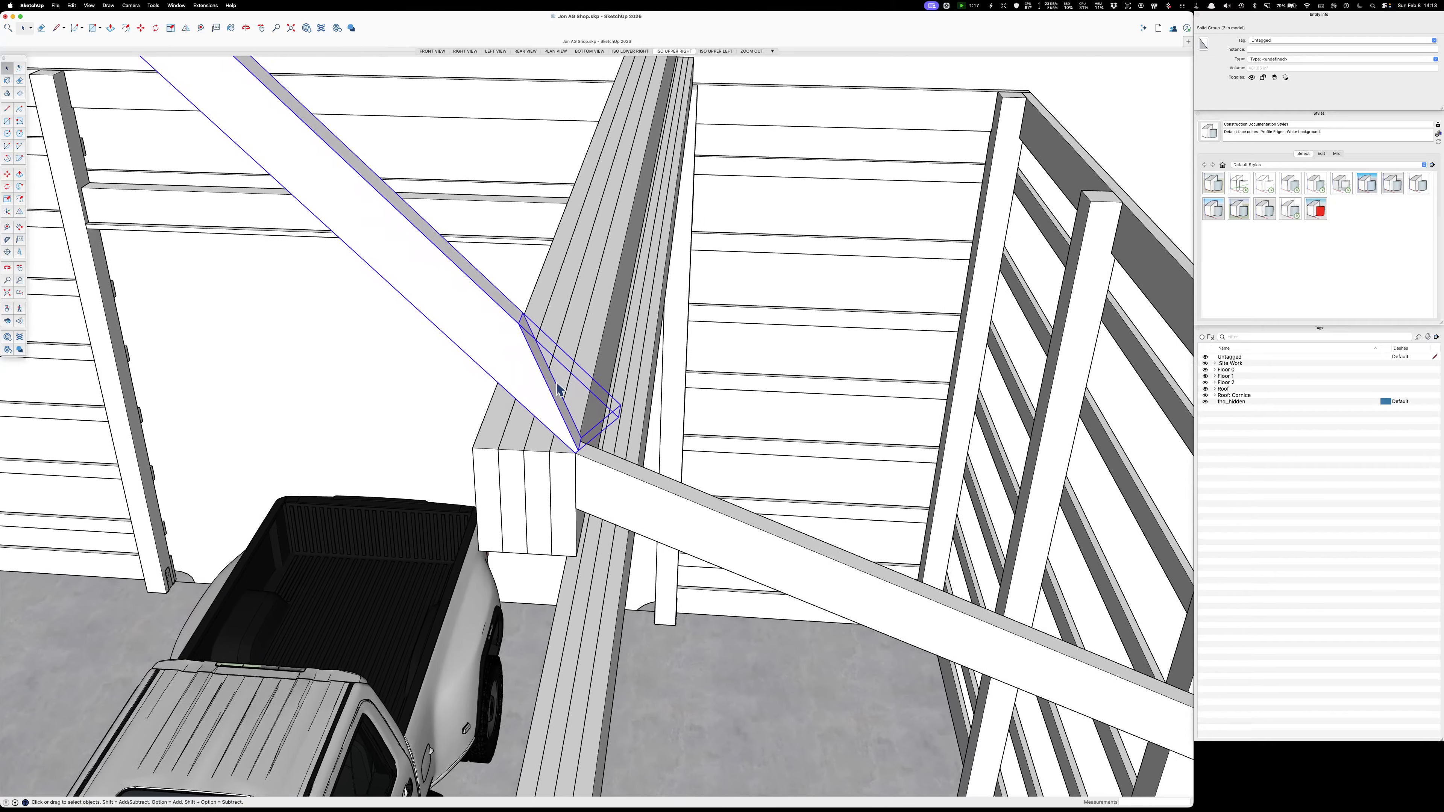
key("m")
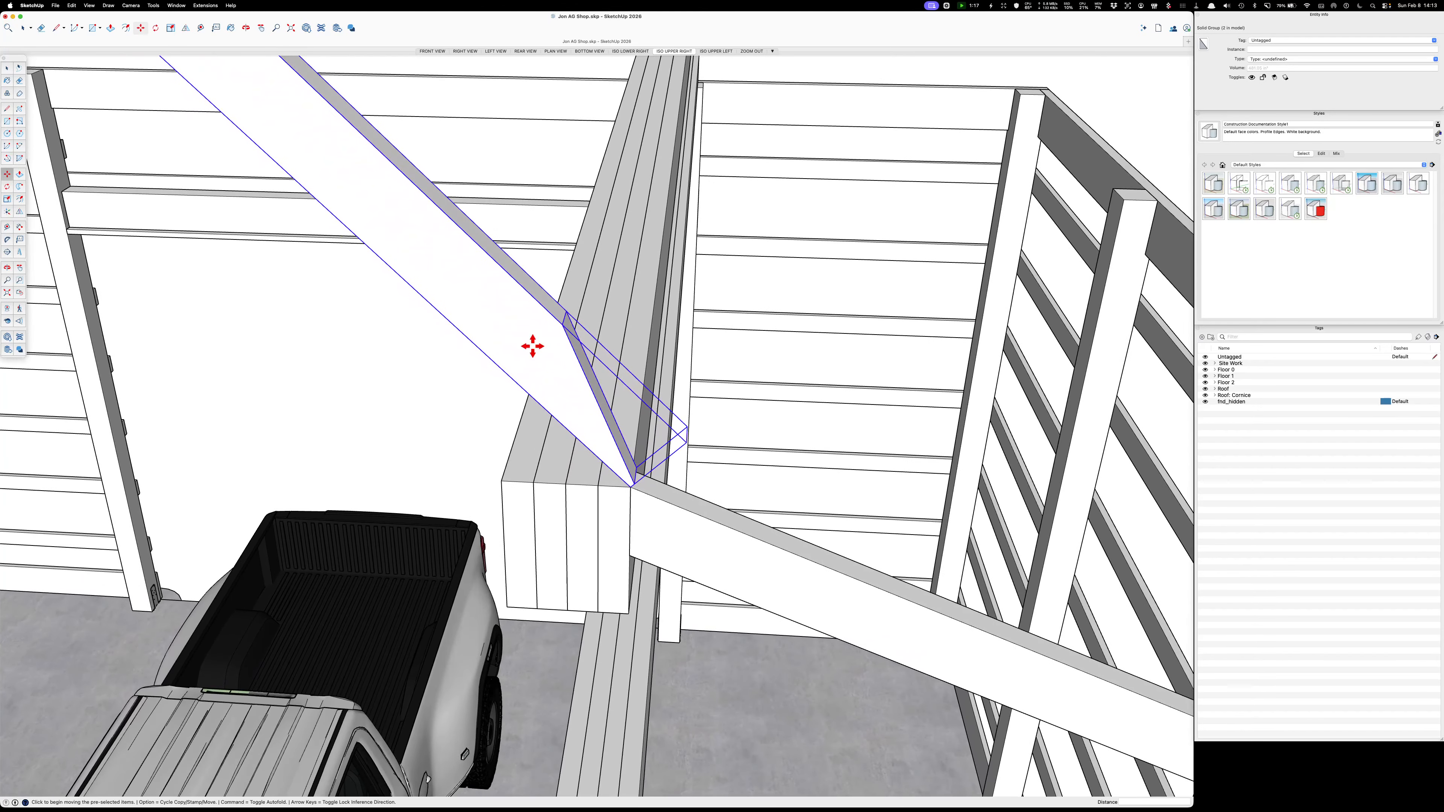
left_click(561, 323)
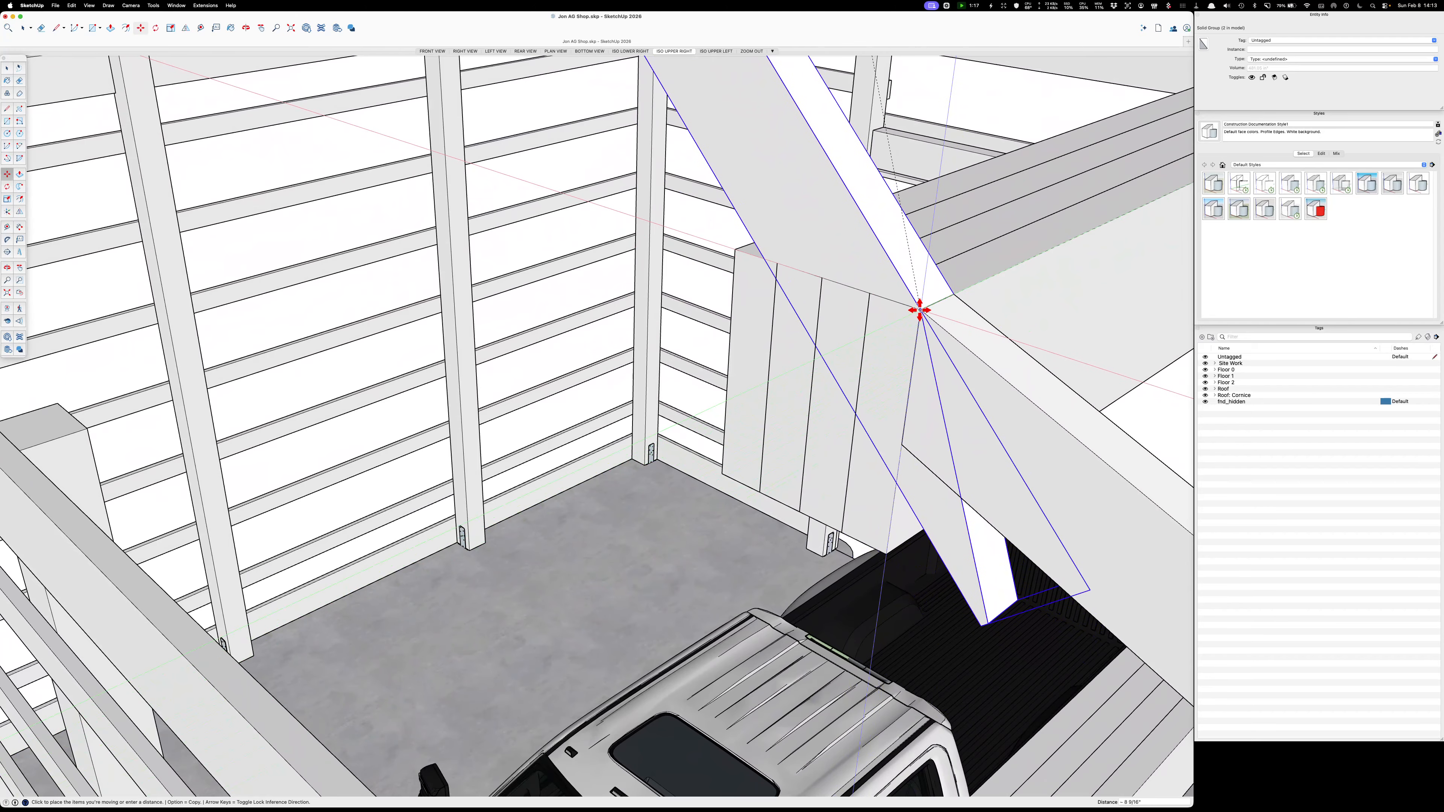
left_click(920, 311)
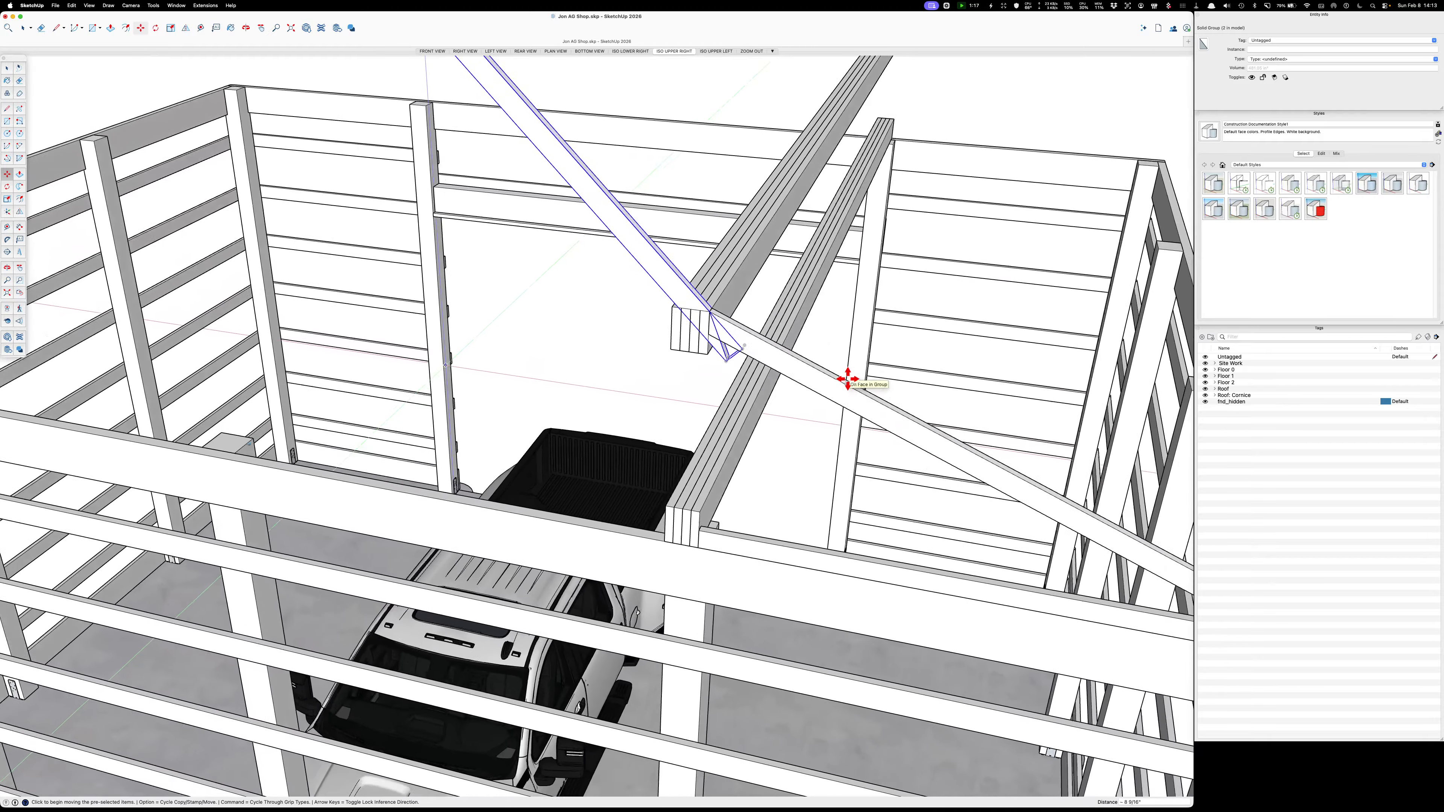
key("Escape")
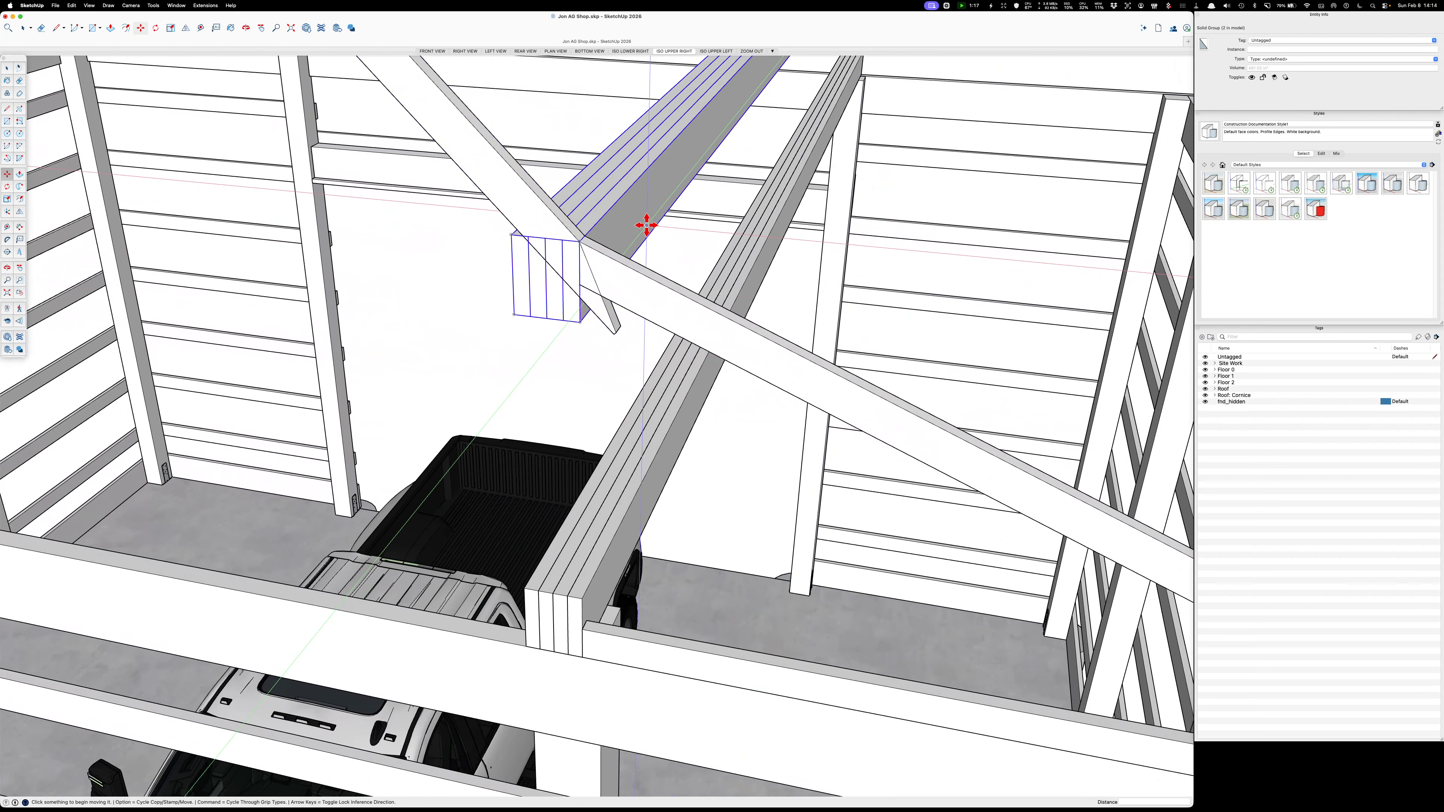
Trim the steep rafter's tail flush with the side face of the upper four-ply beam using the Medeek Trim tool.
key("t")
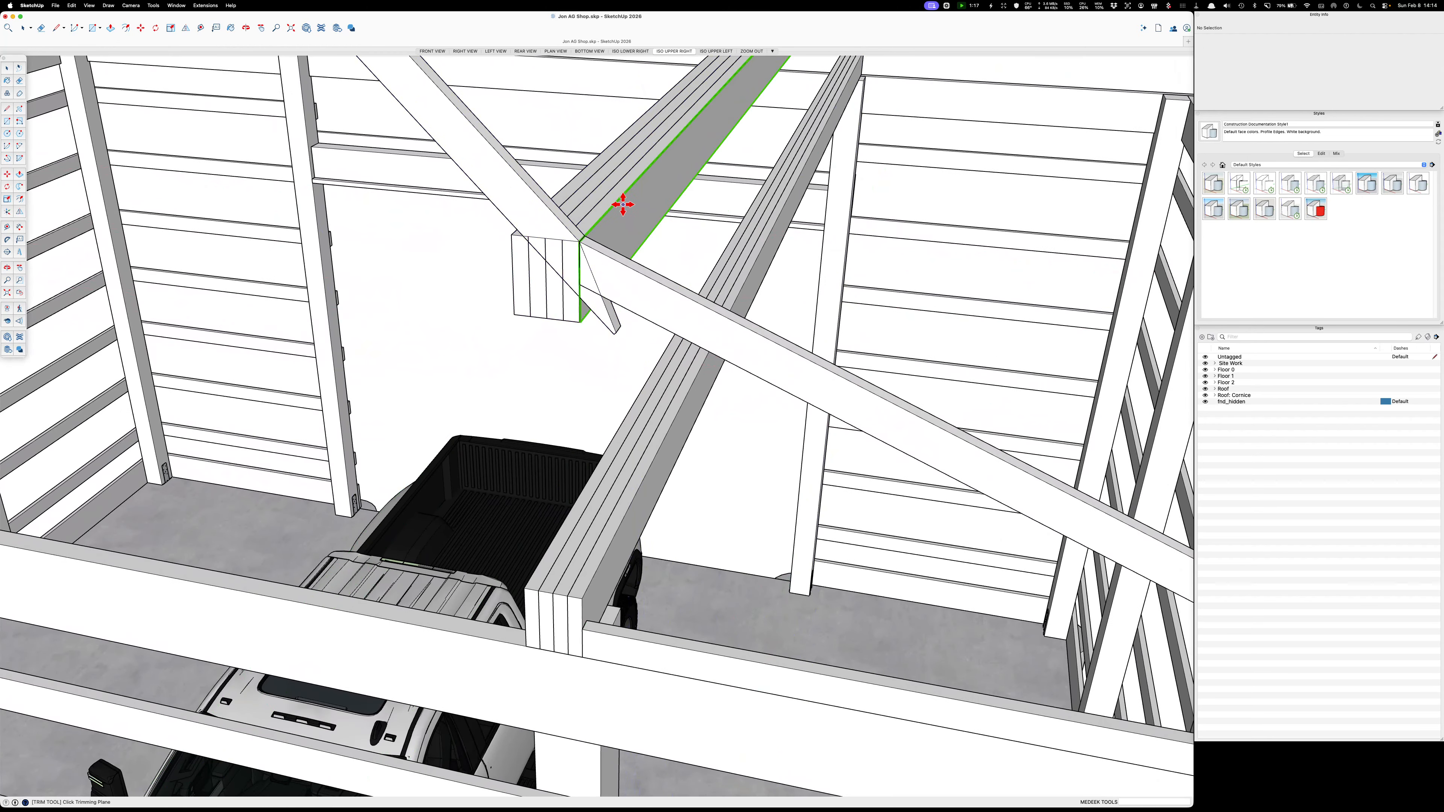
key("space")
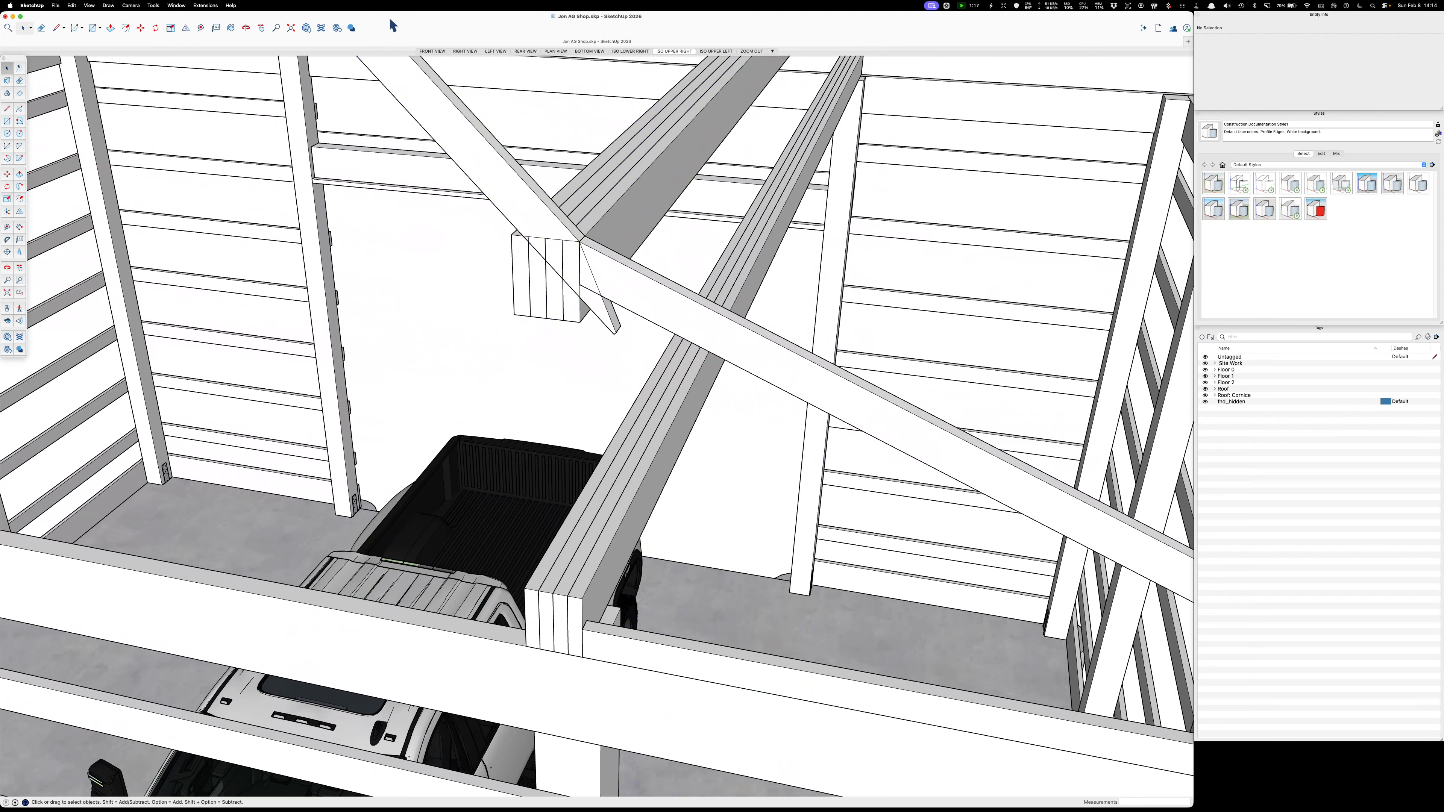
left_click(215, 5)
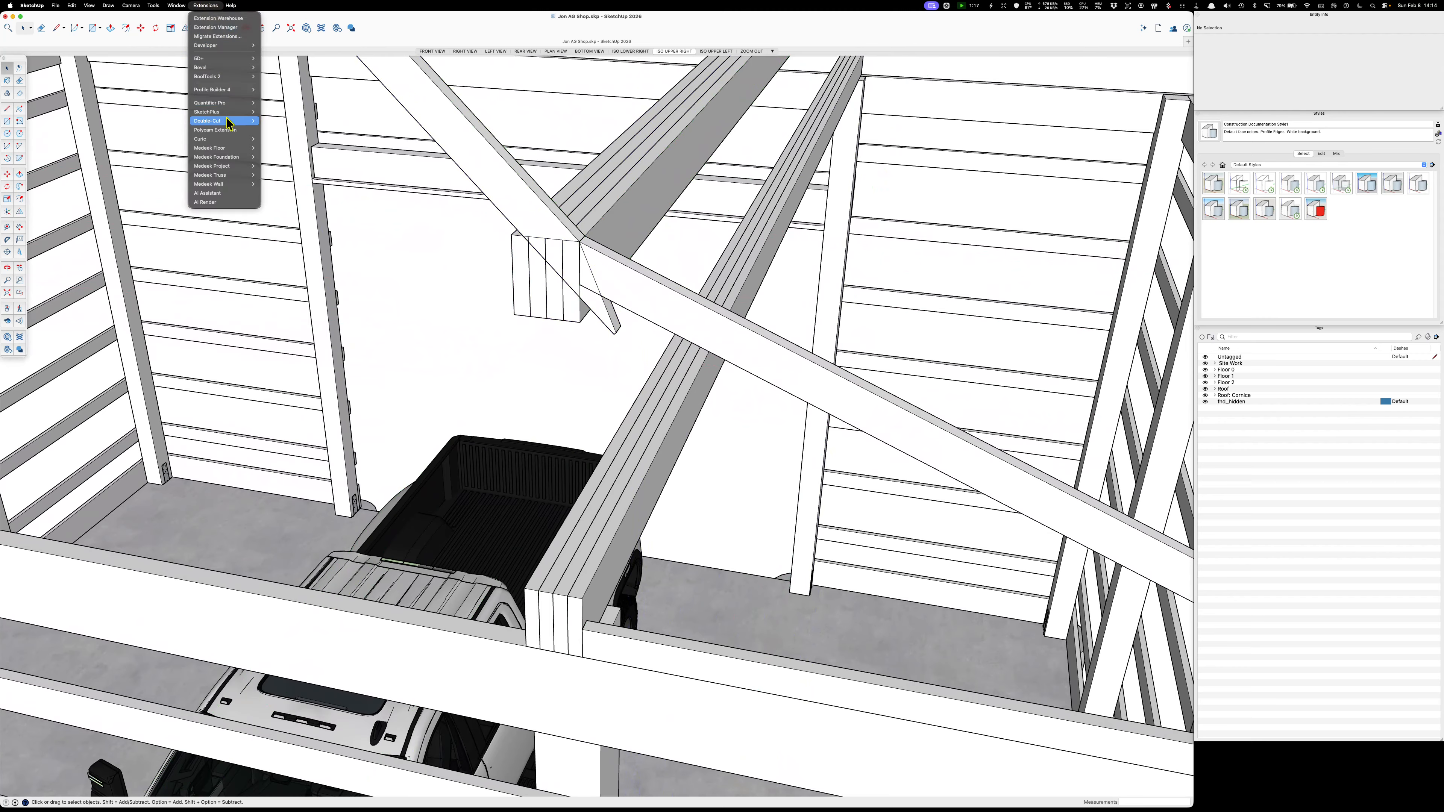
mouse_move(230, 170)
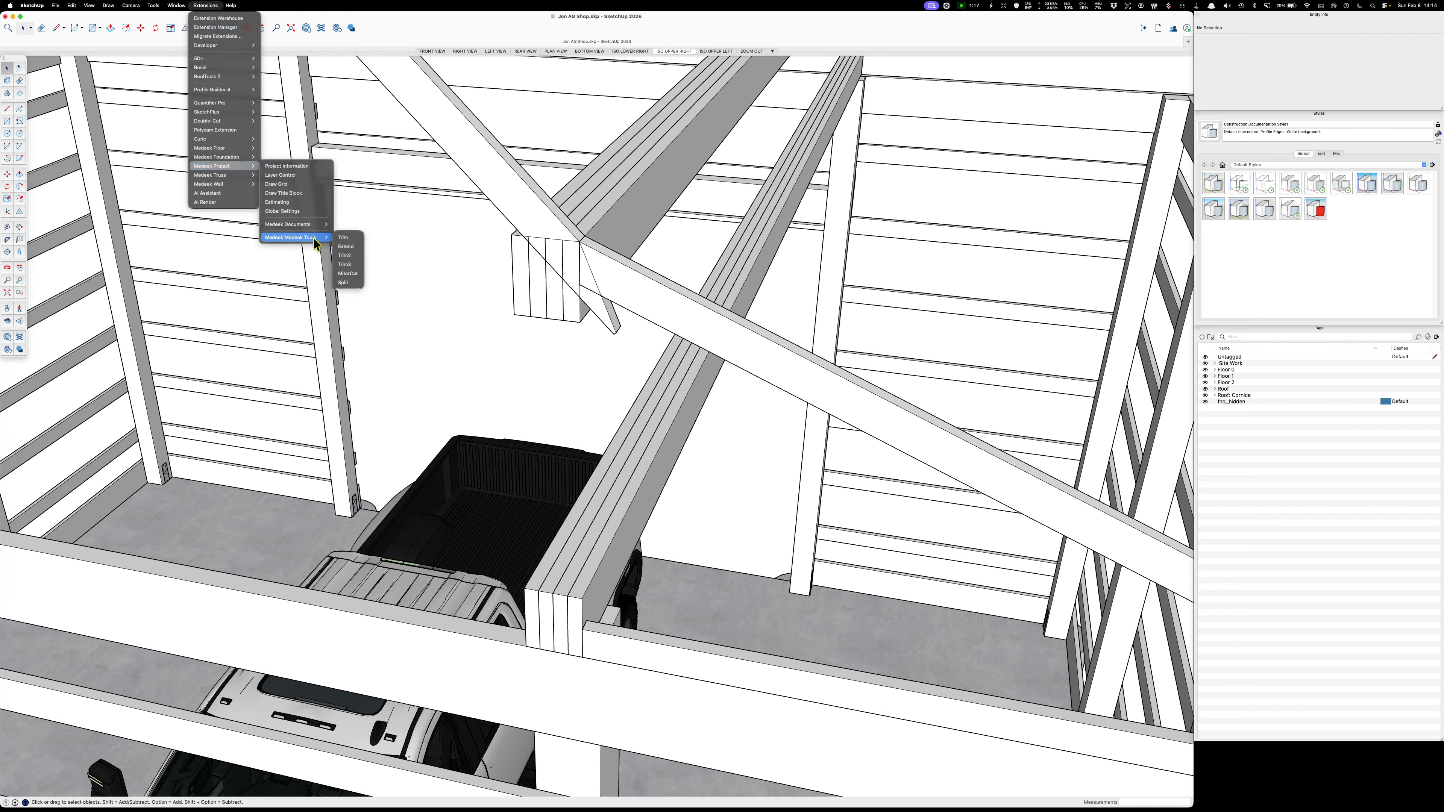
left_click(345, 237)
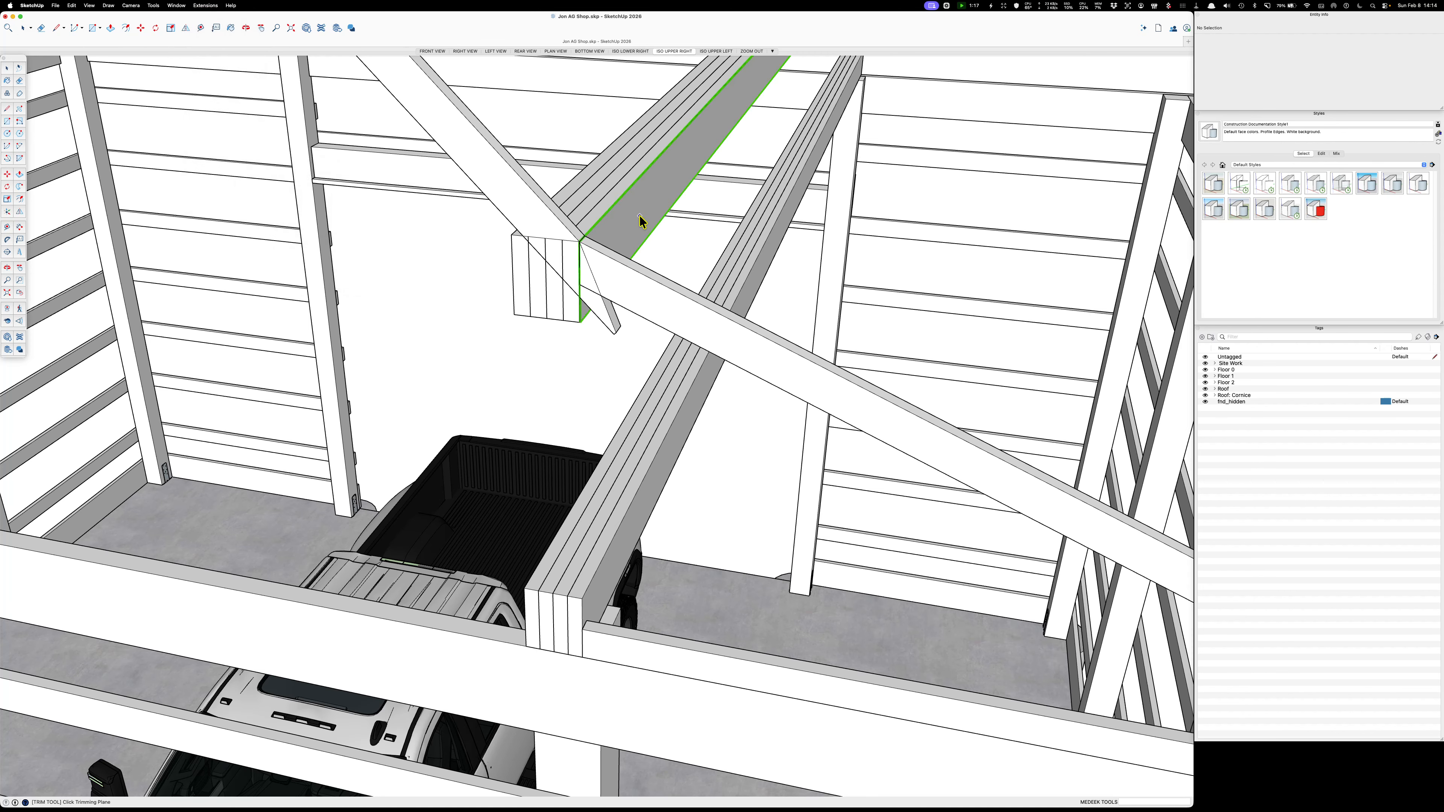
left_click(607, 313)
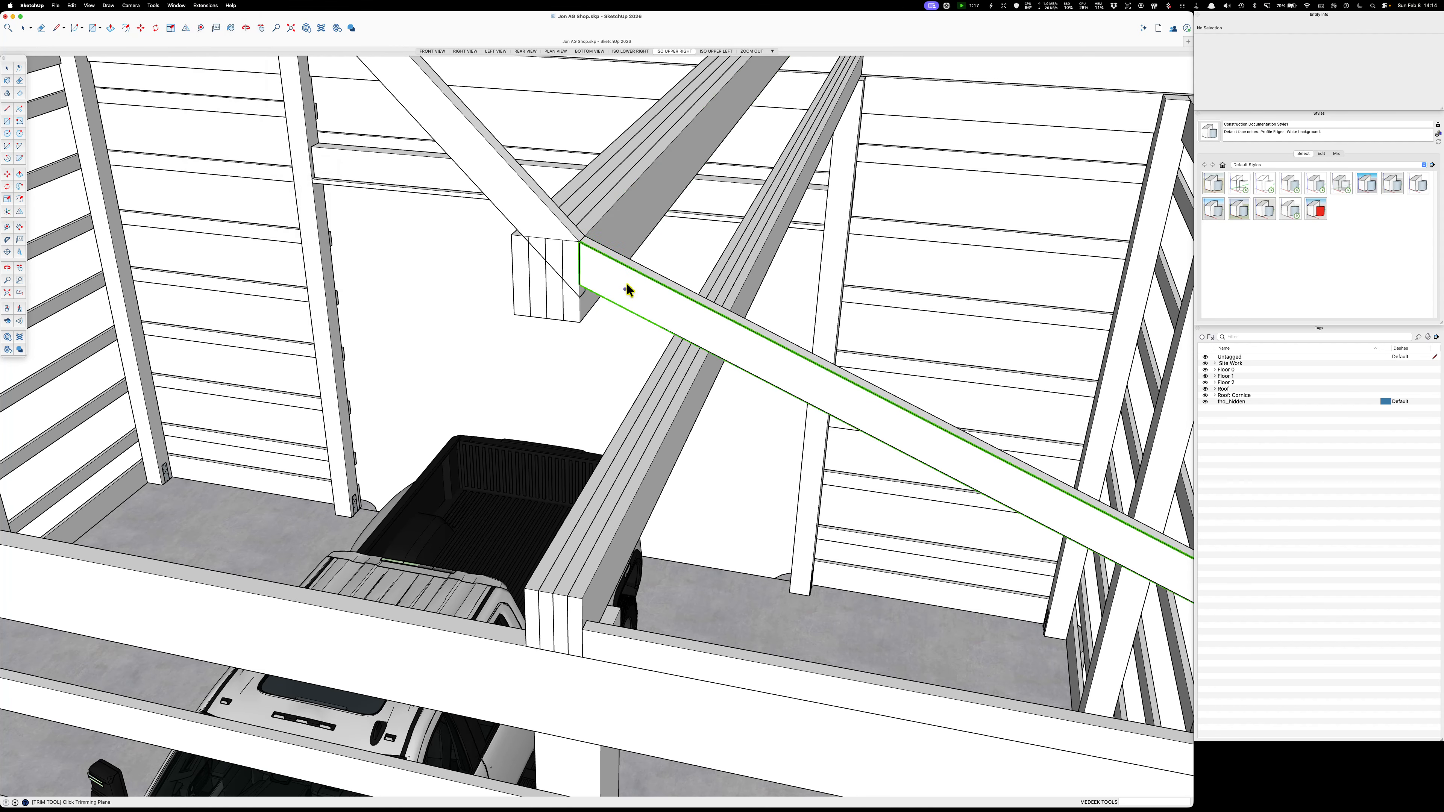
scroll(541, 193, "up", 1)
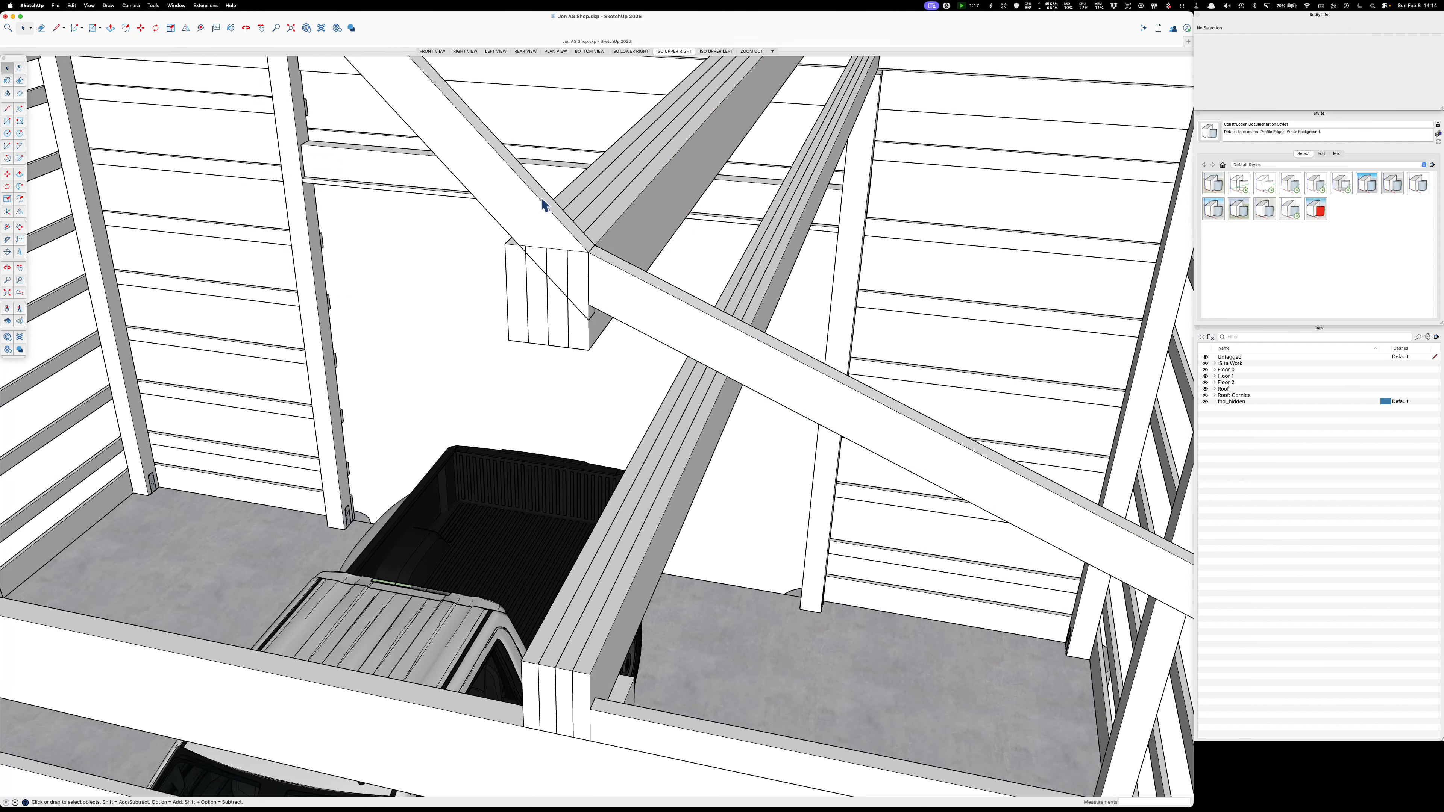
Move the trimmed steep rafter straight up so its lower end sits at the top of the upper beam.
left_click(532, 192)
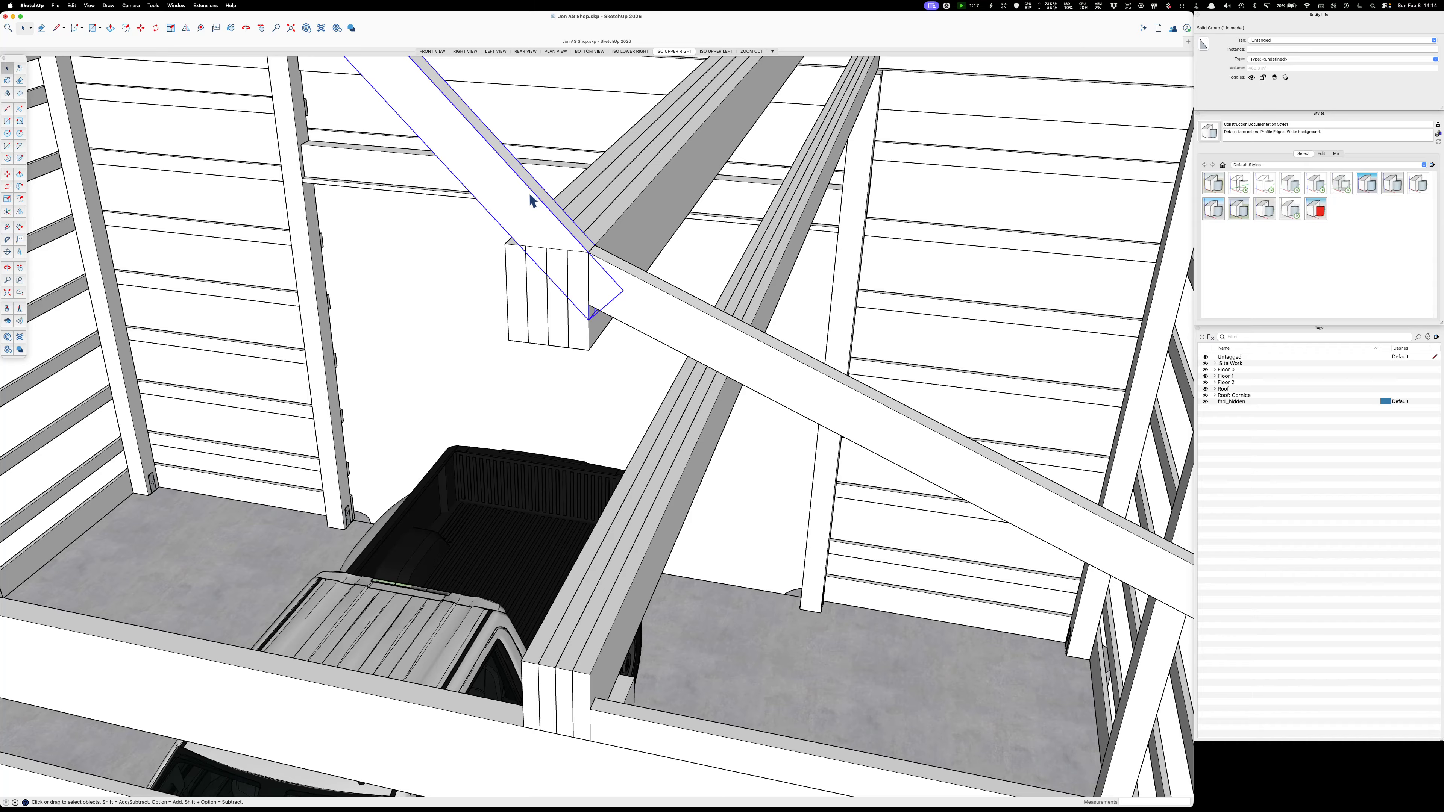
key("m")
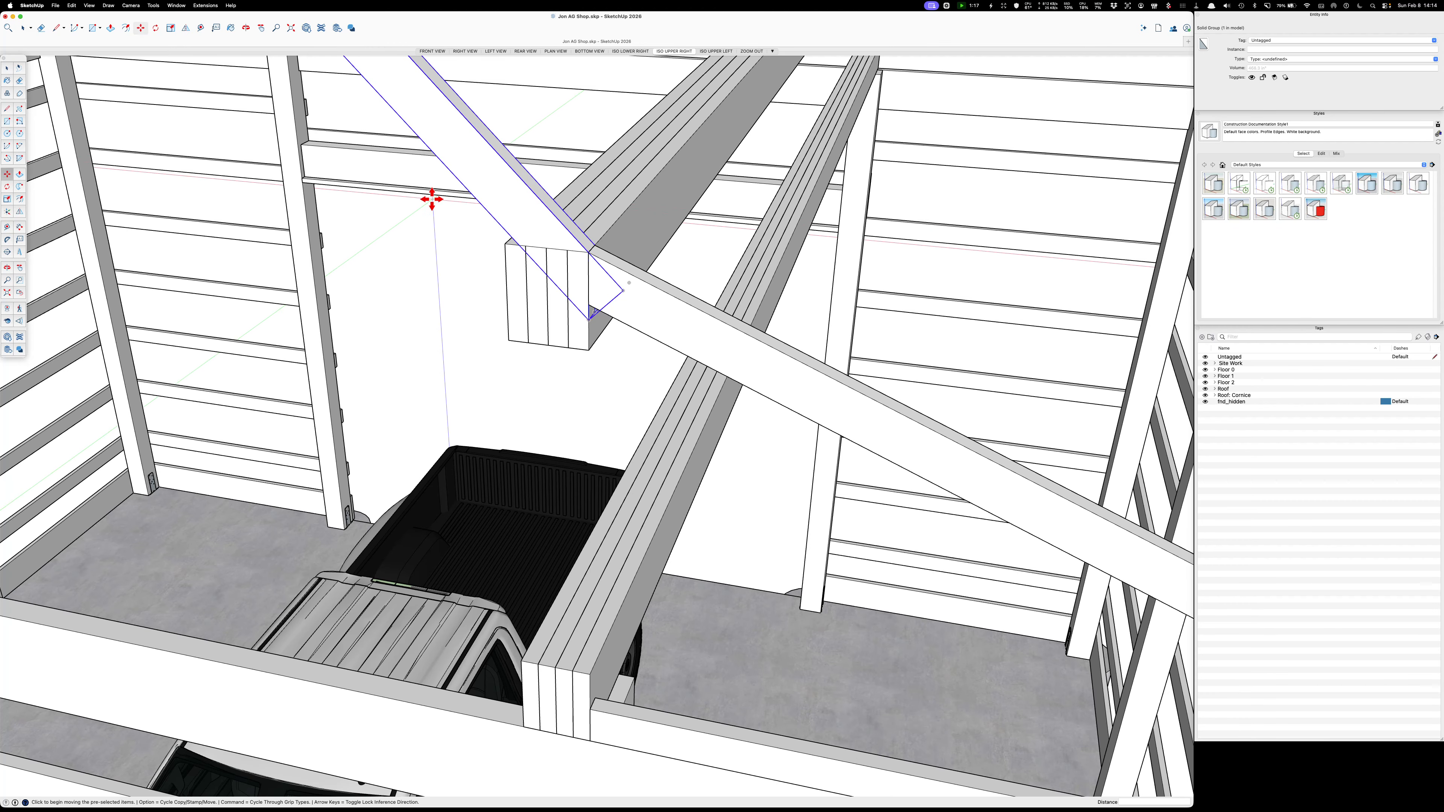
left_click(416, 290)
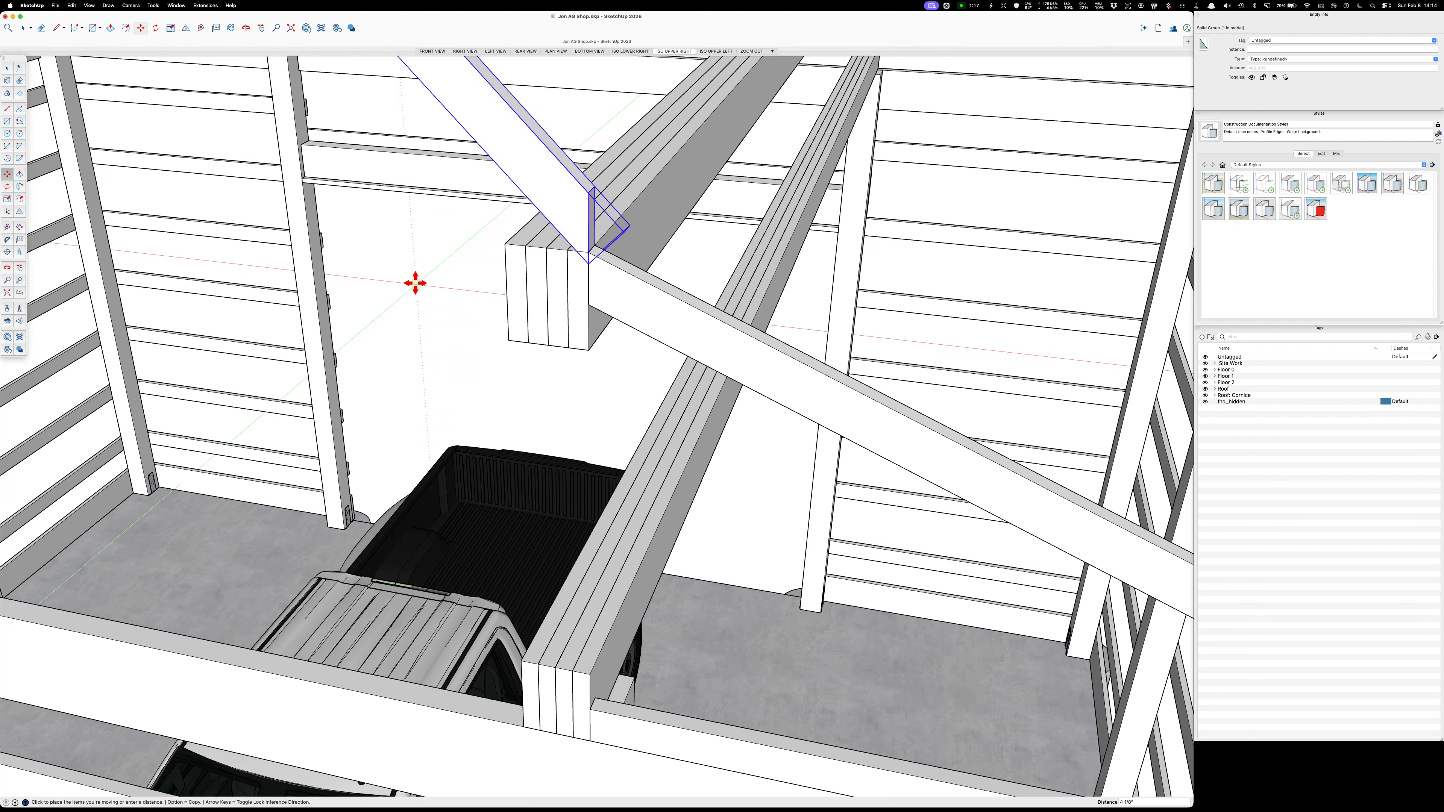
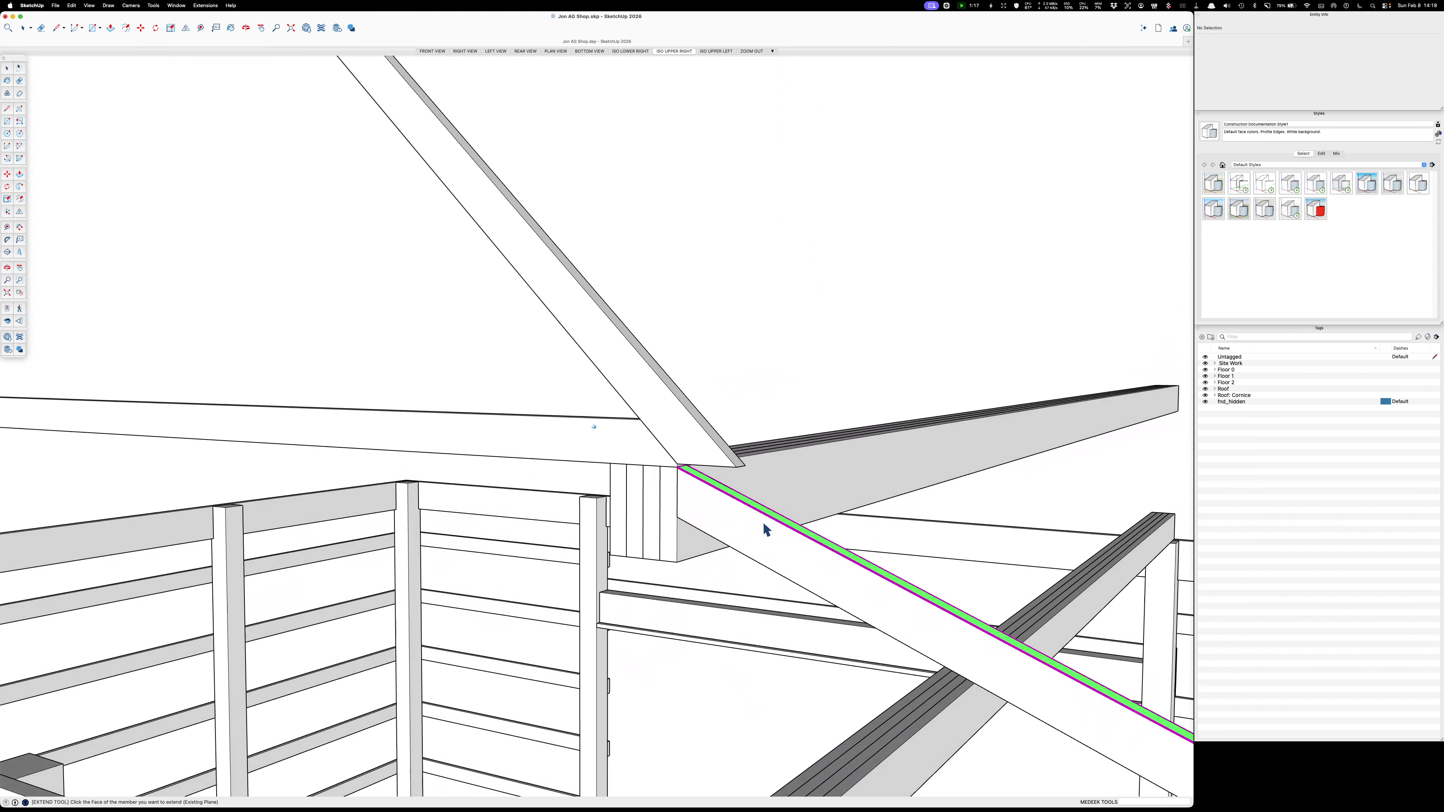
Inspect the extra edge across the steep rafter's angled end face by opening its group, and close the group again.
scroll(741, 483, "up", 8)
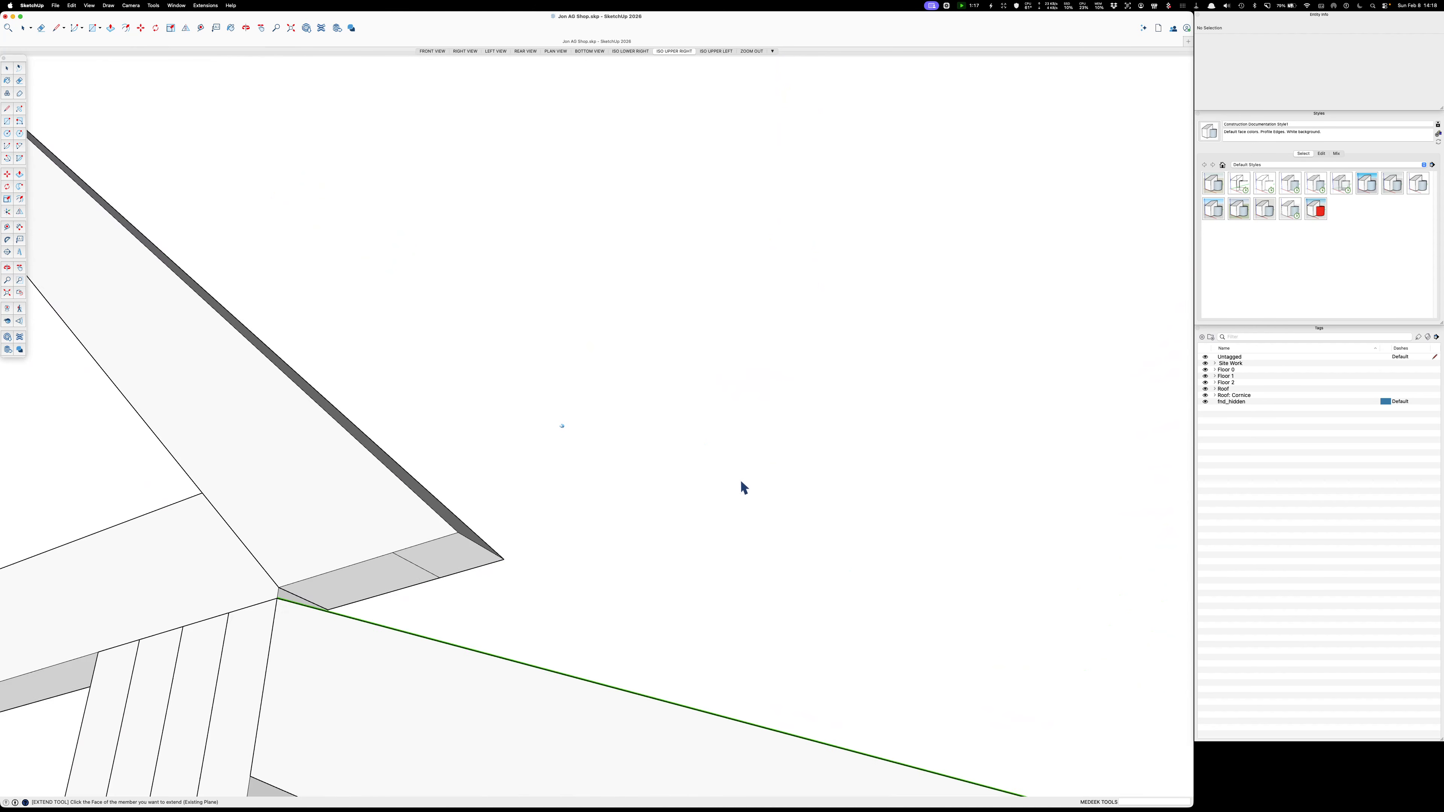
scroll(789, 480, "down", 8)
key("space")
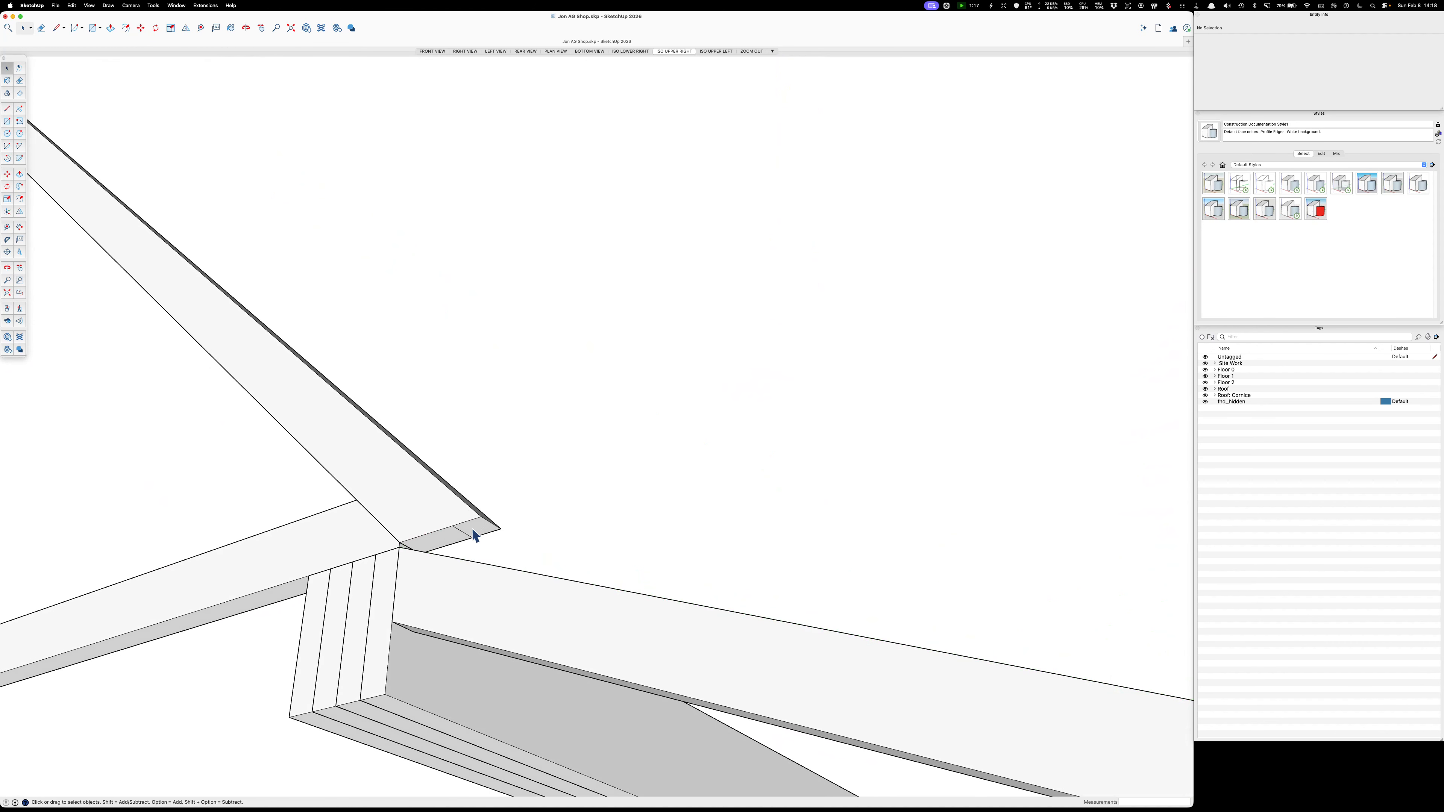
left_click(459, 529)
double_click(458, 529)
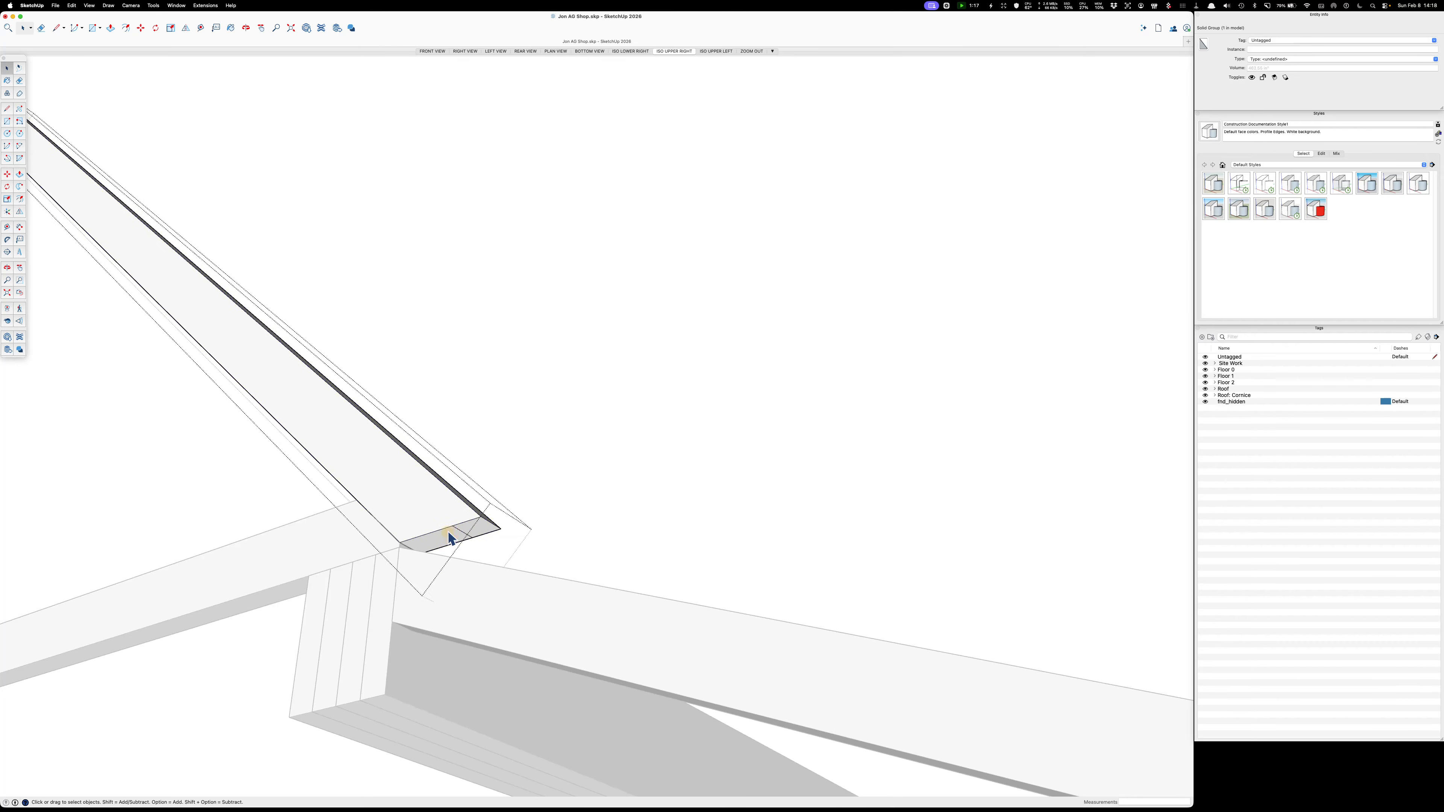
left_click(460, 533)
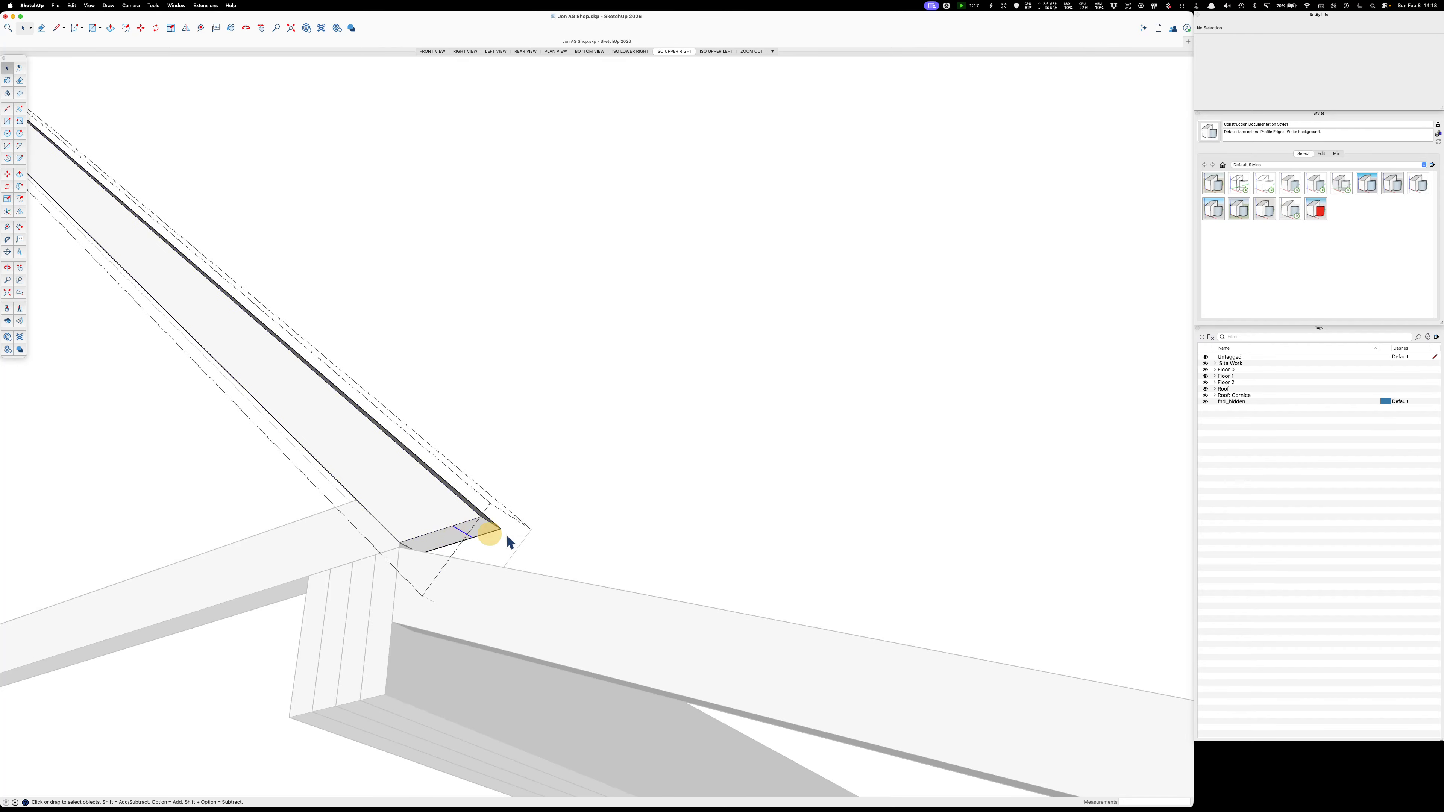
left_click(696, 475)
scroll(577, 527, "down", 6)
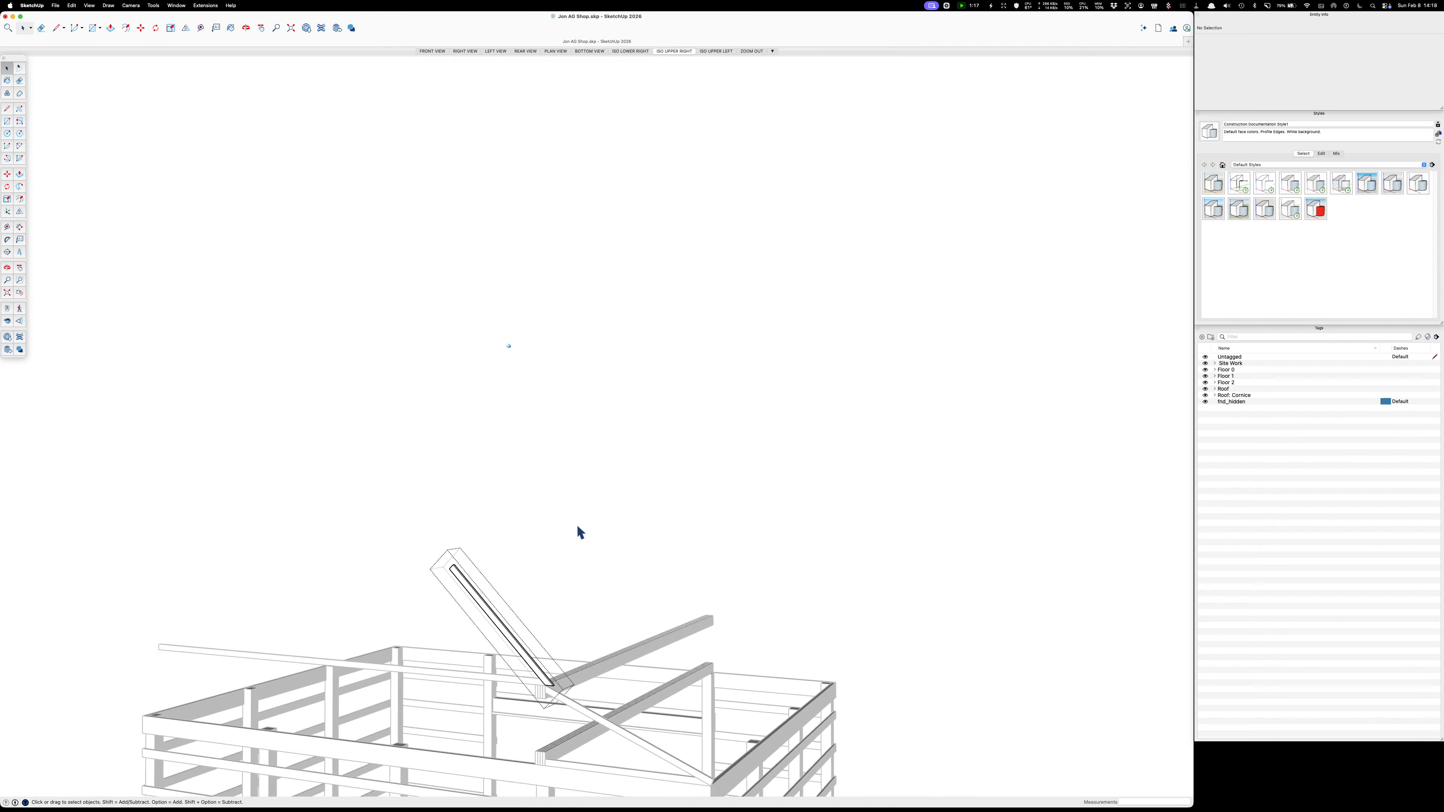
scroll(577, 528, "up", 10)
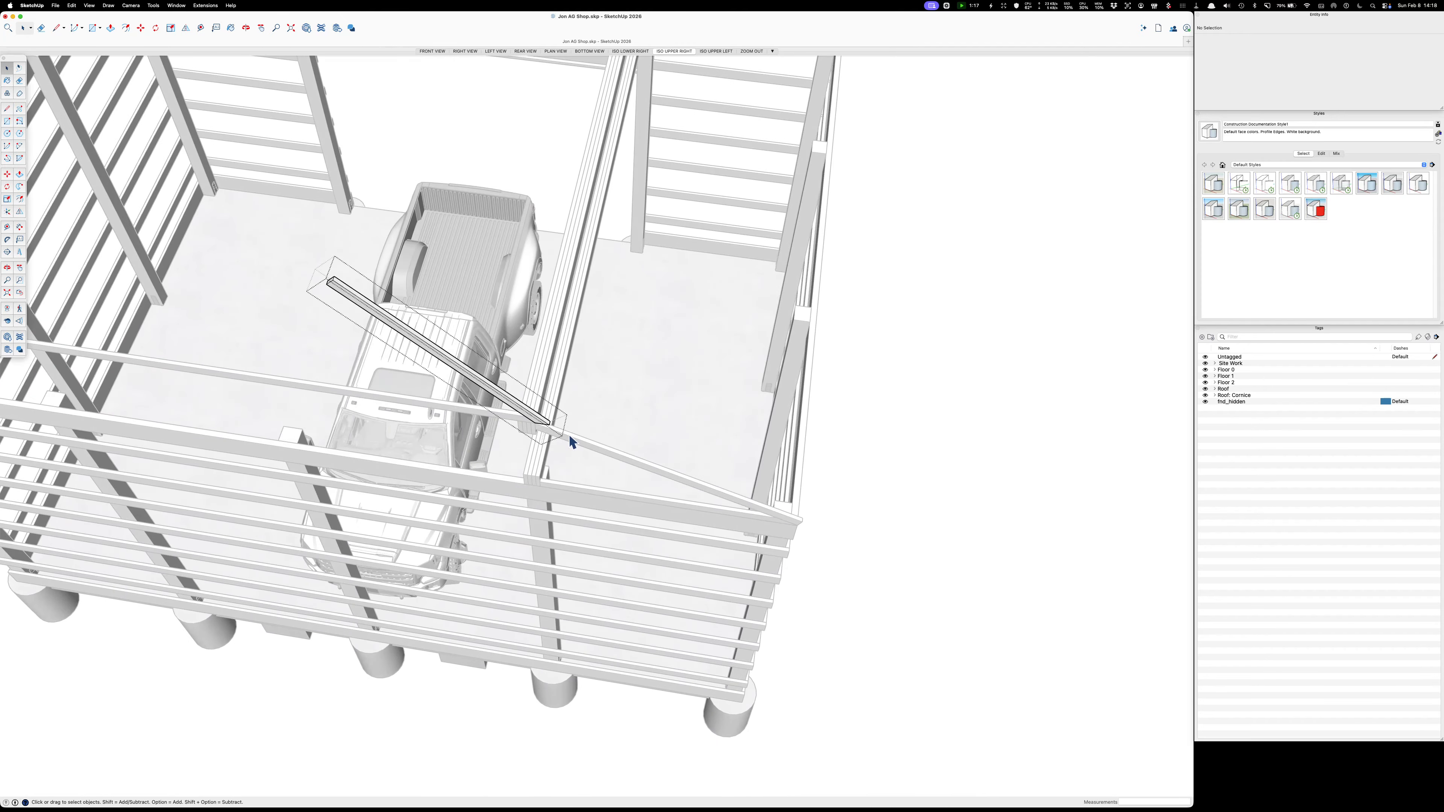
key("Escape")
Extend the steep rafter's lower end down to the top face of the lower-pitched rafter with the Extend tool.
scroll(572, 428, "up", 10)
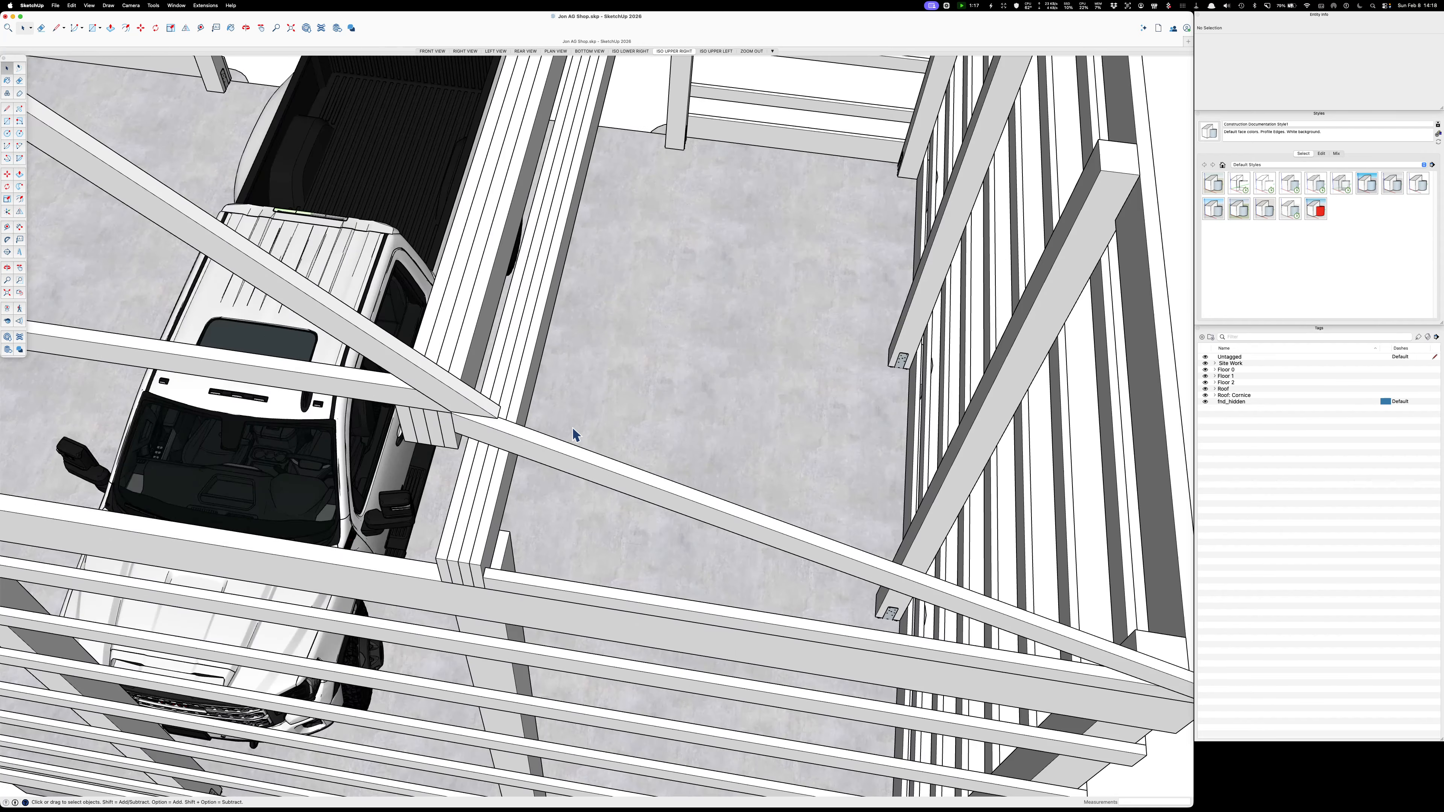
key("e")
left_click(467, 450)
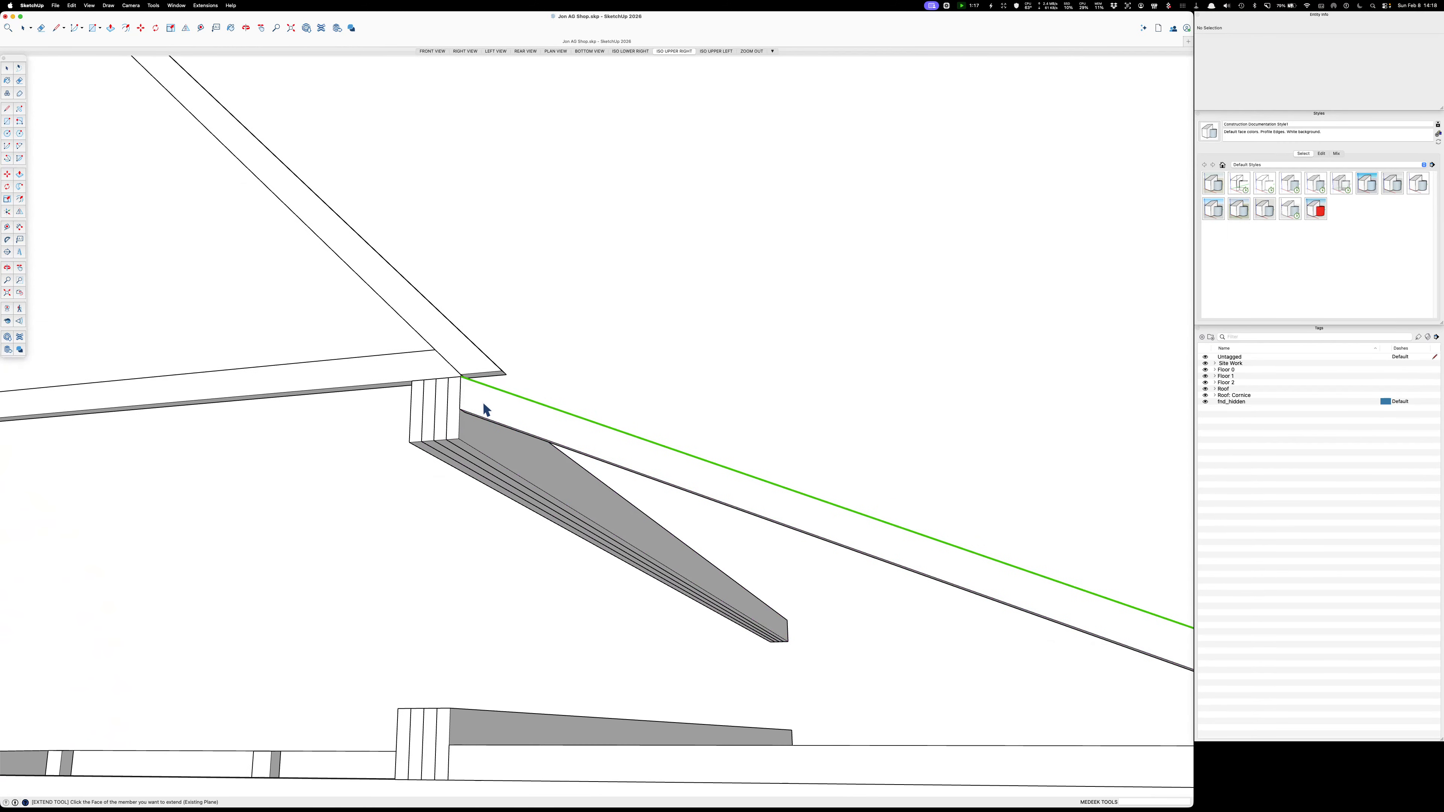
left_click(440, 187)
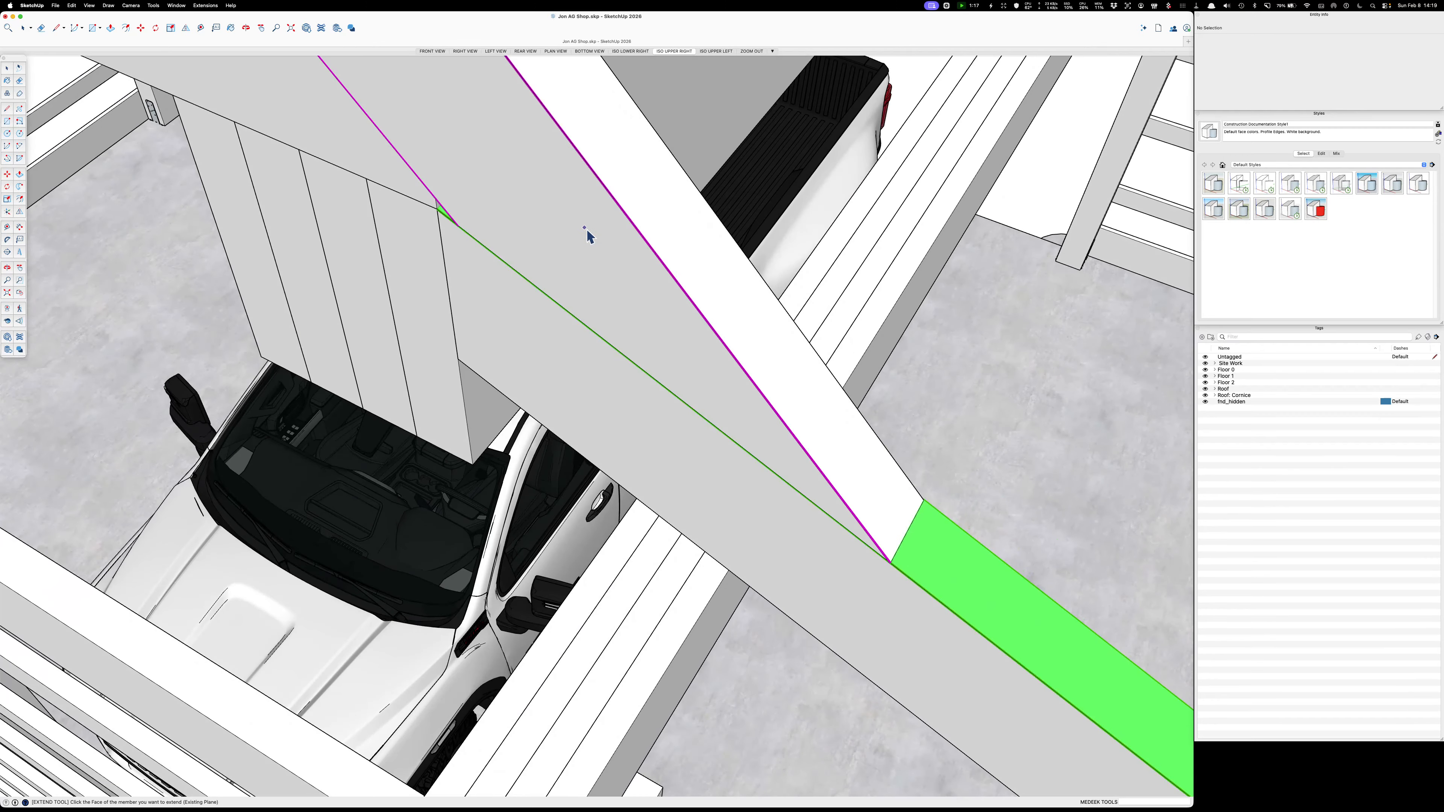
left_click(586, 228)
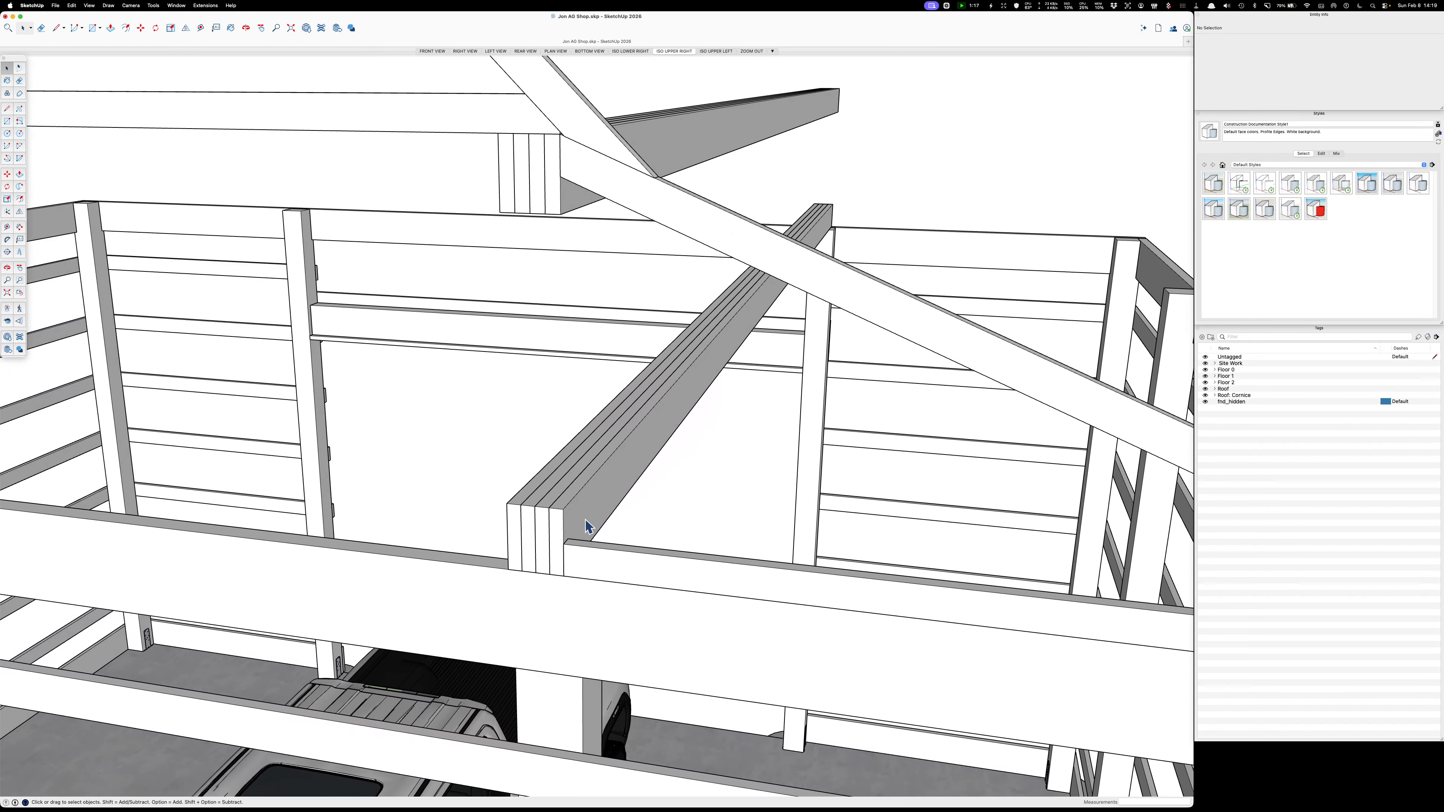
Draw a small rectangle on top of the end wall's top board, against the side of the lower four-ply beam.
scroll(582, 512, "up", 5)
key("r")
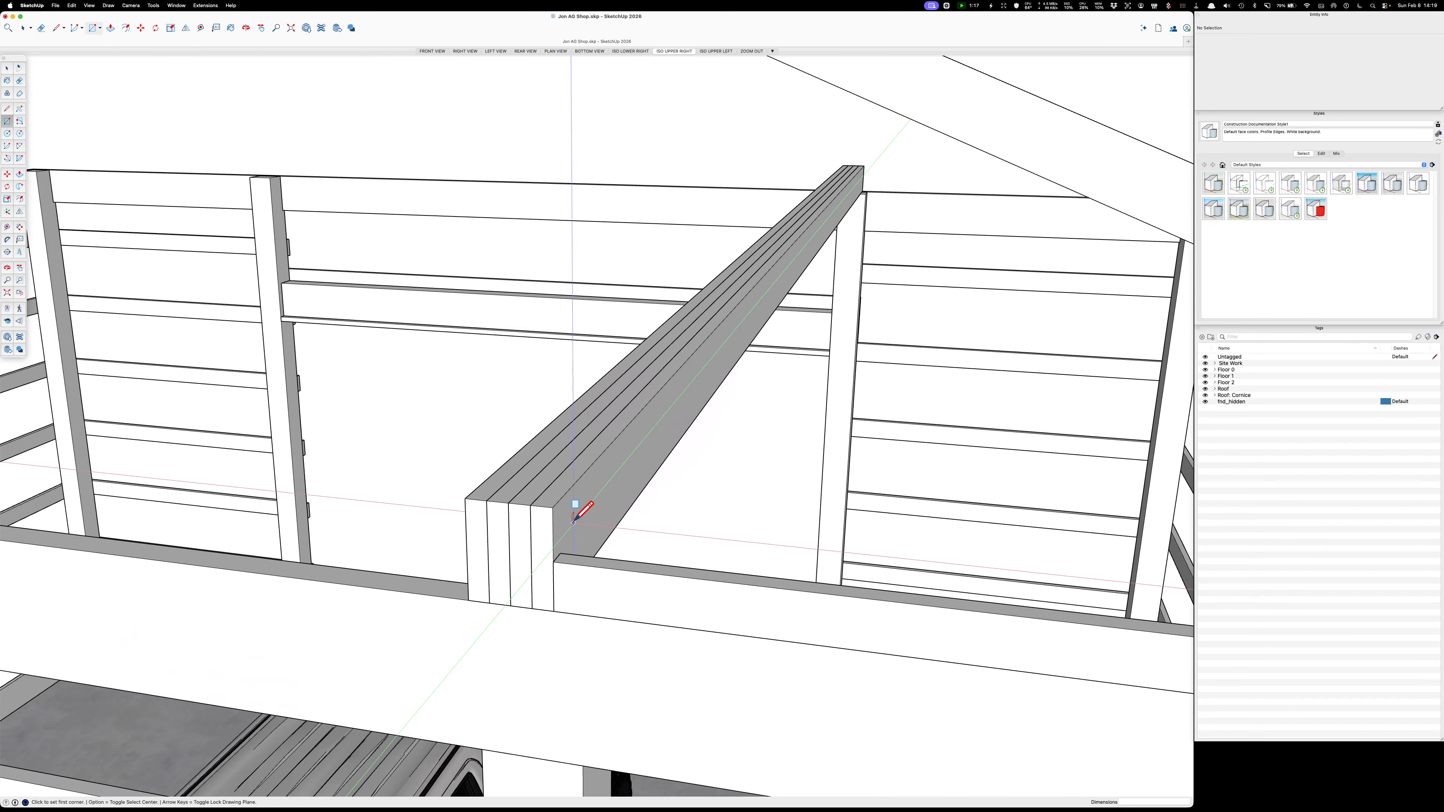
left_click(559, 553)
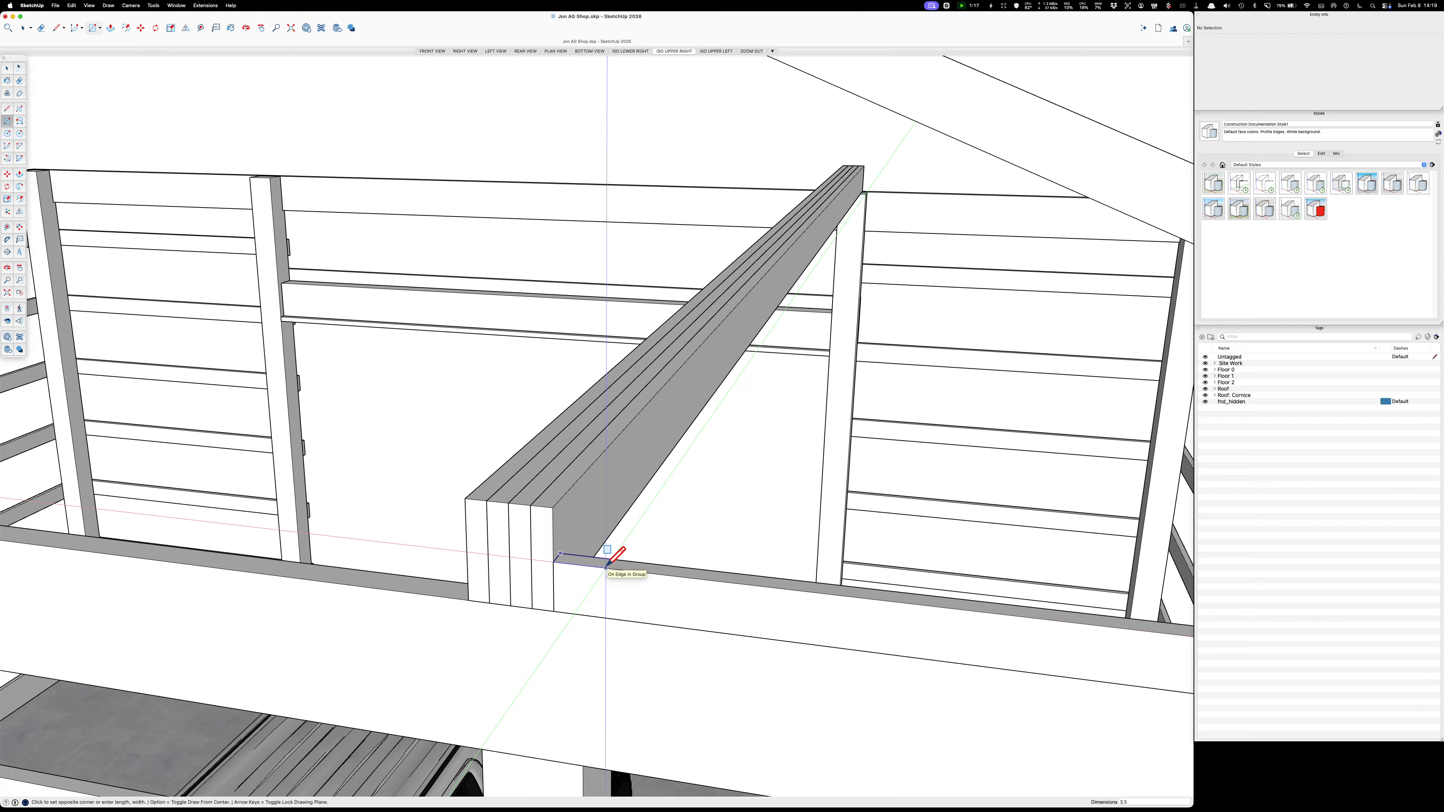
left_click(606, 567)
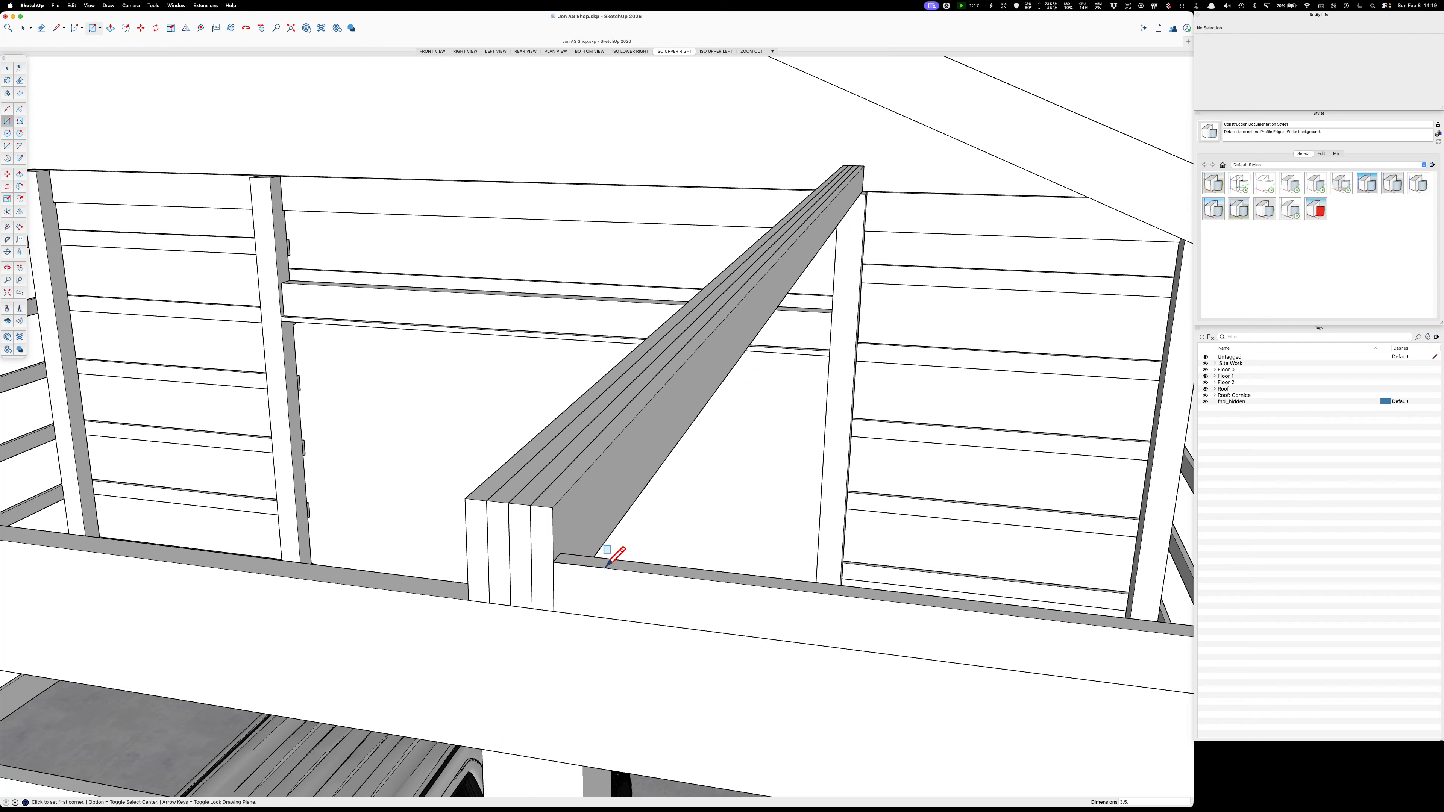
Push/Pull the small rectangle upward into a tall stud ending below the sloped rafter, and group it.
key("p")
left_click(589, 565)
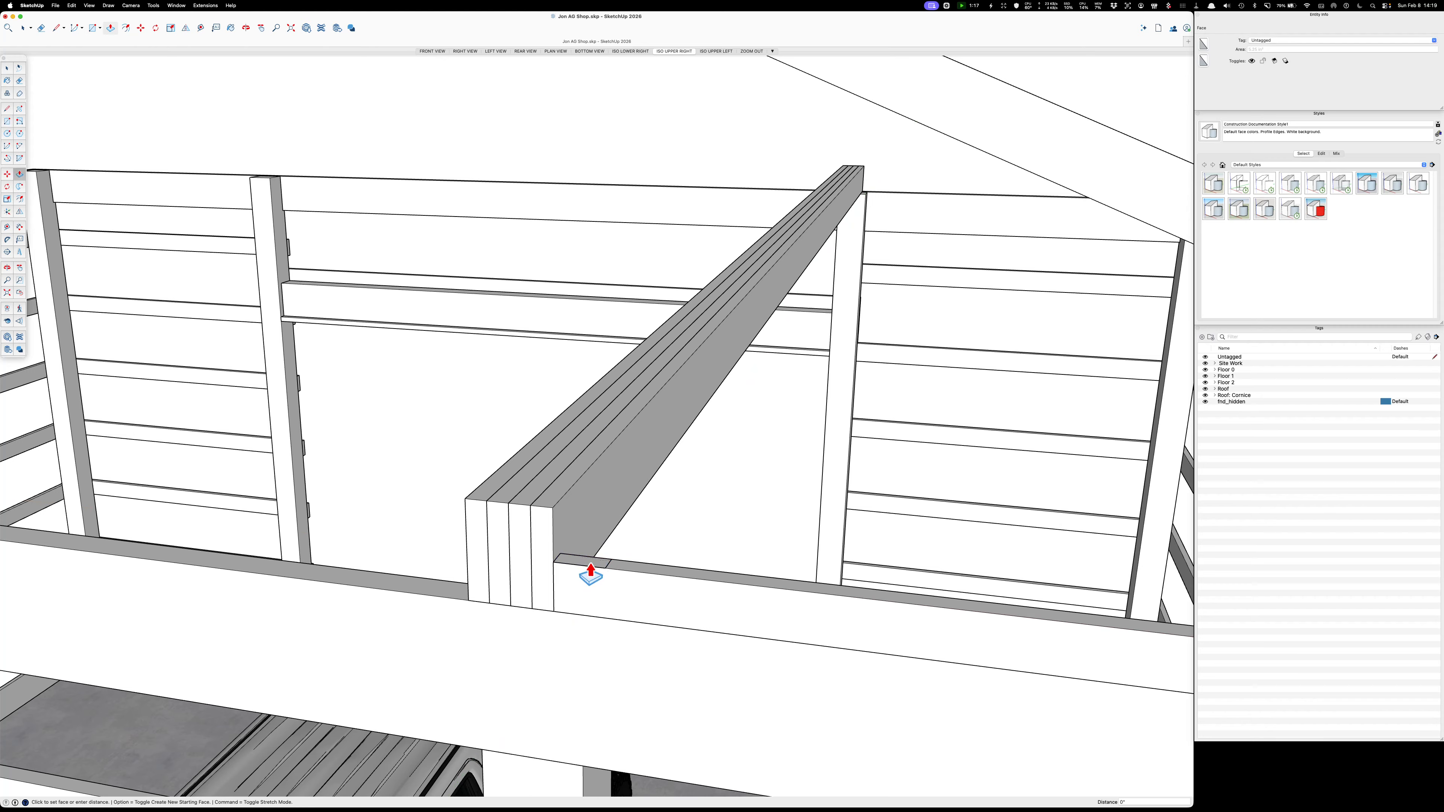
left_click(584, 121)
key("space")
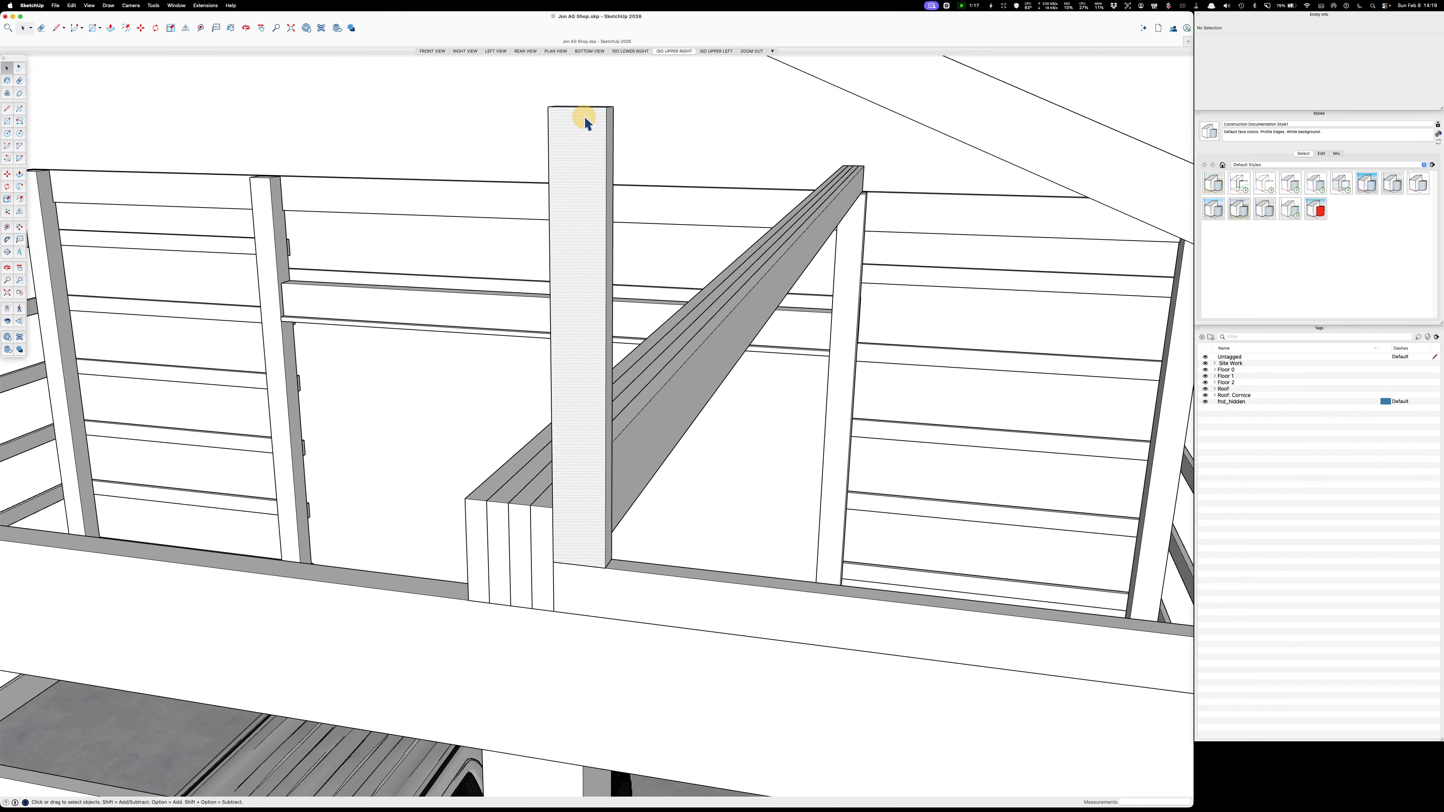
key("g")
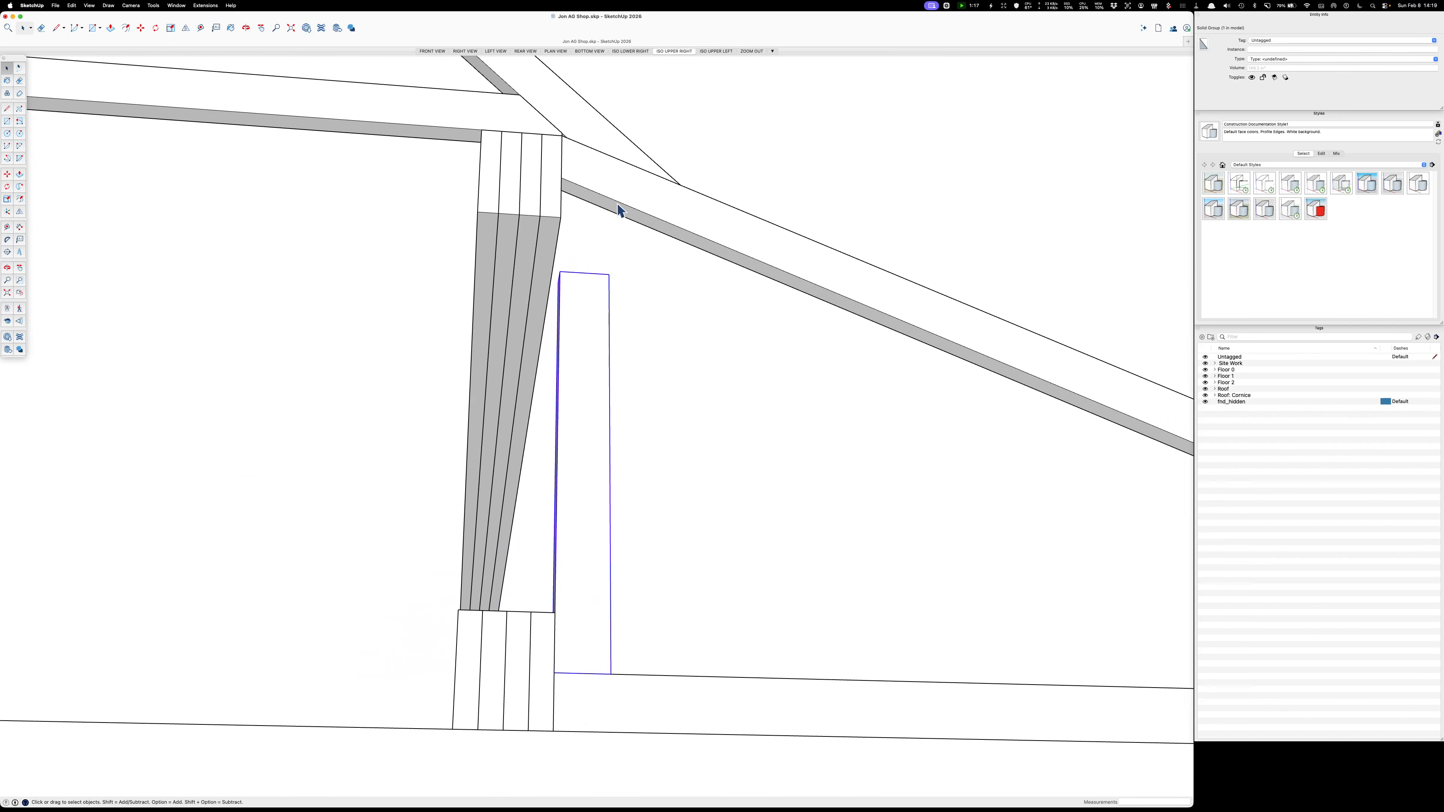
Extend the top of the tall stud up to the underside of the lower-pitched rafter with the Extend tool.
key("e")
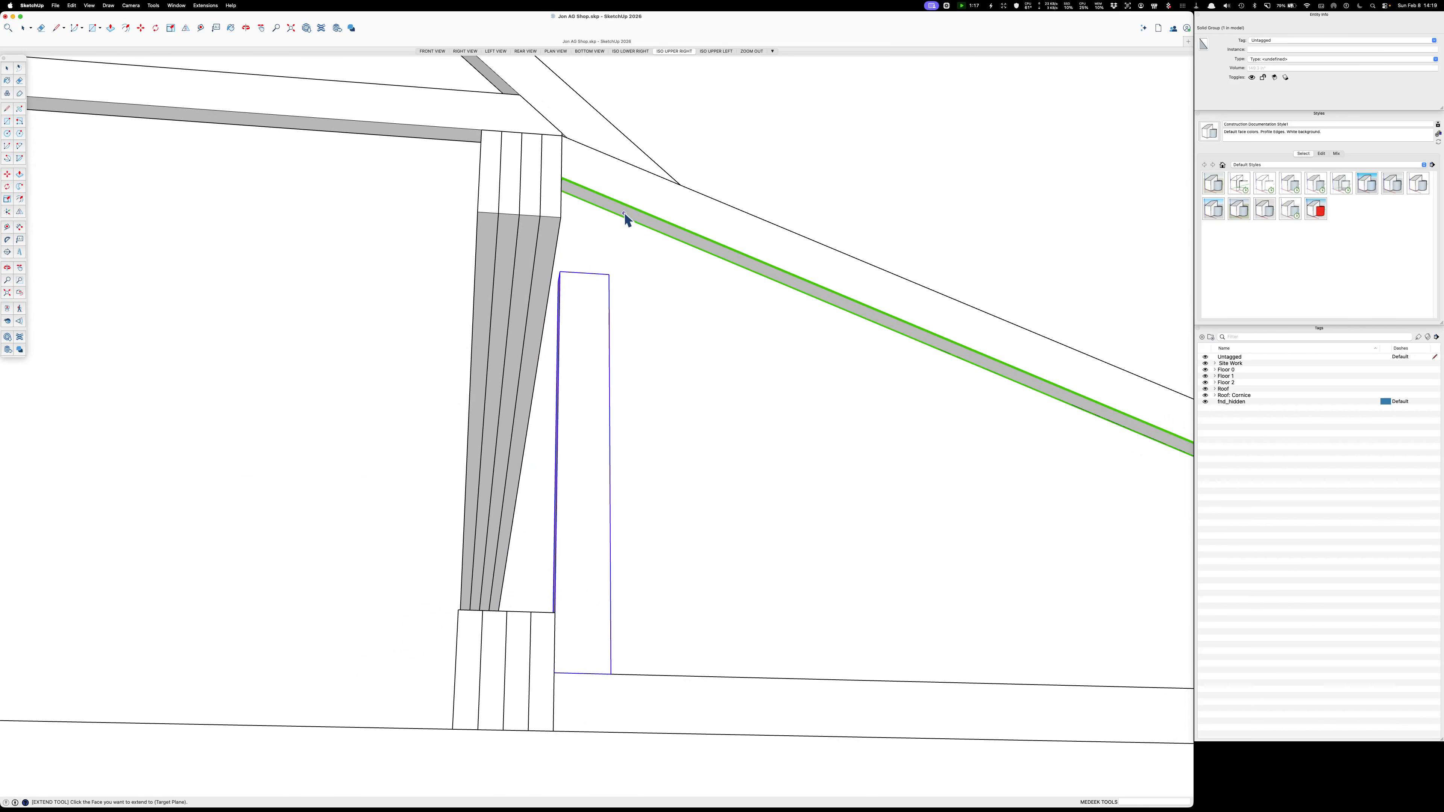
left_click(623, 212)
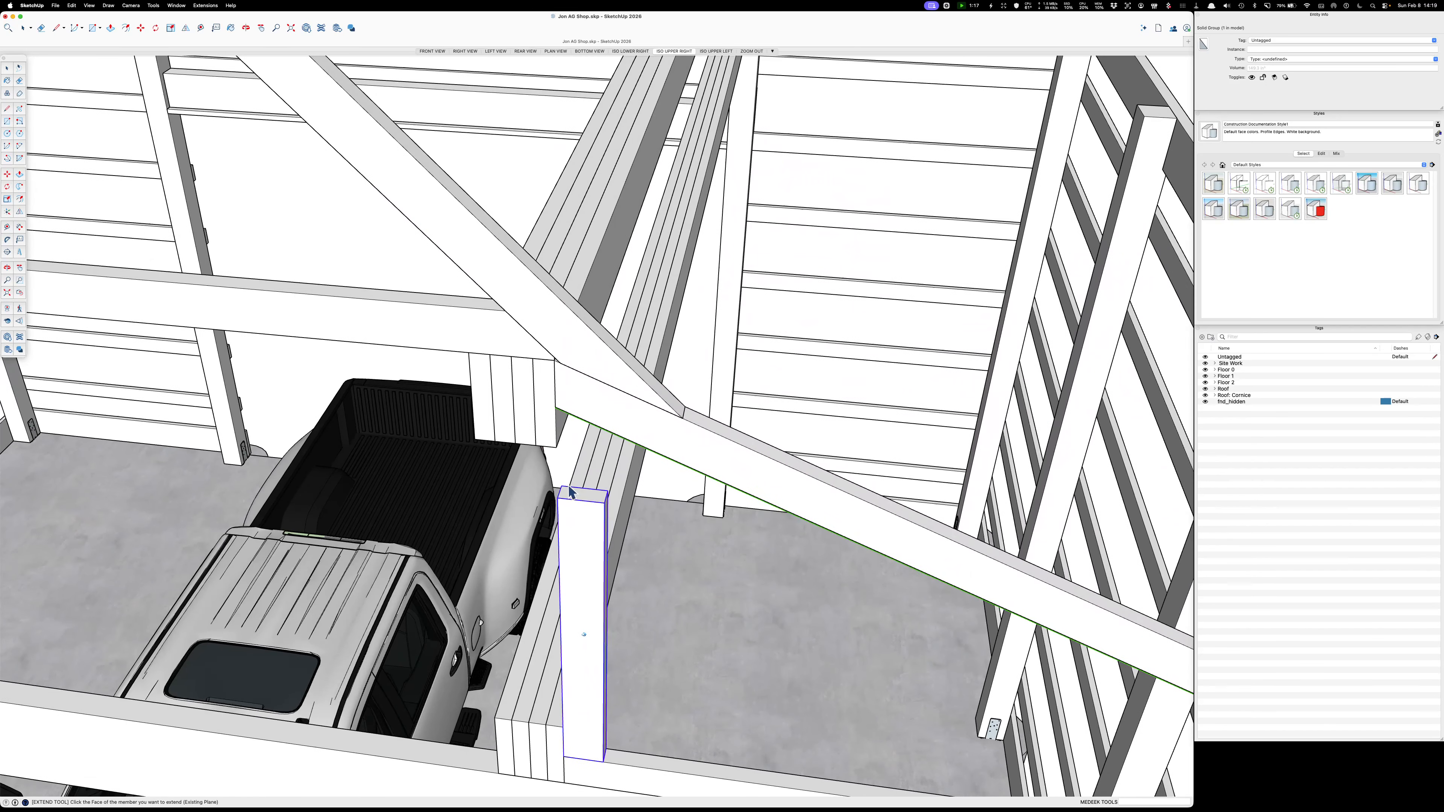
left_click(588, 496)
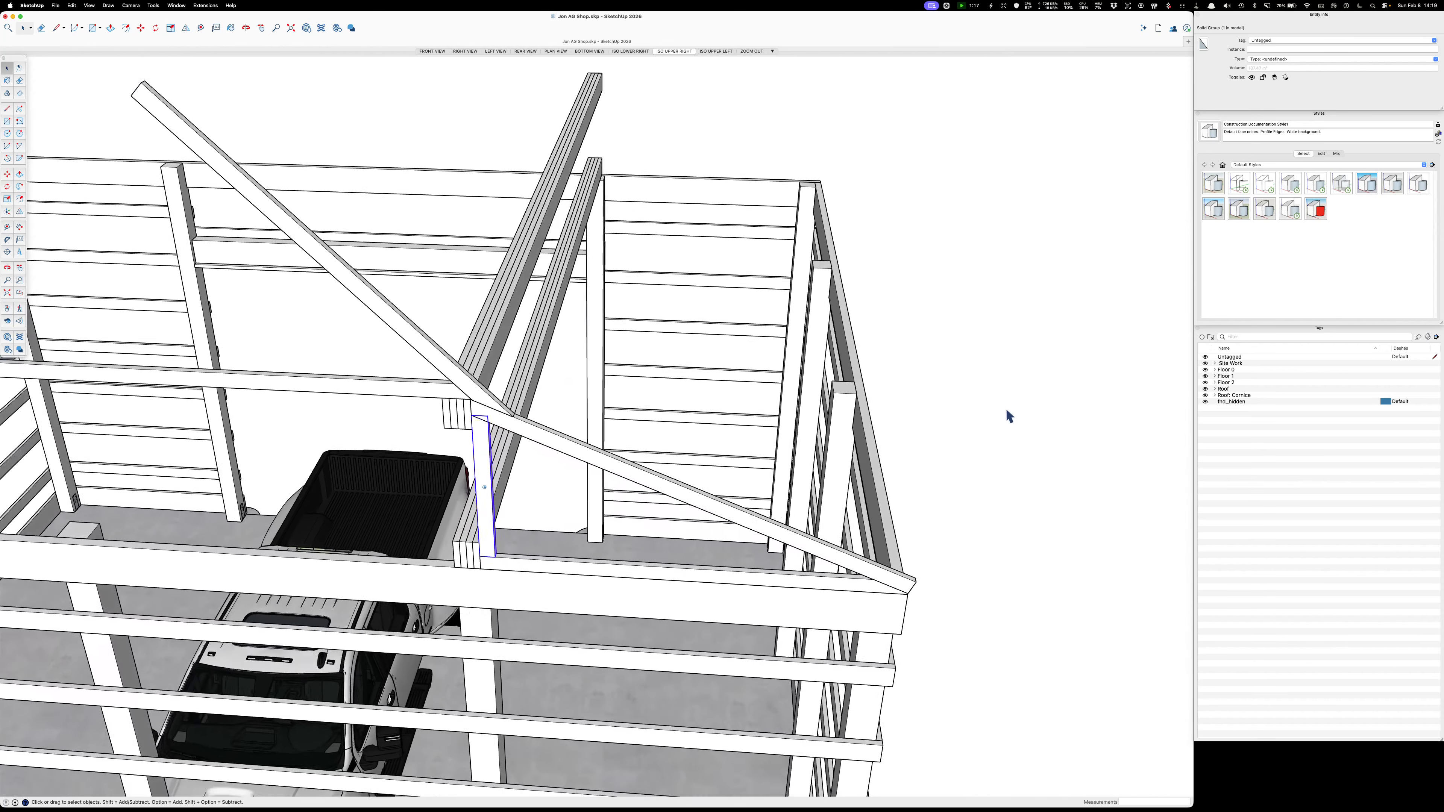
left_click(1025, 401)
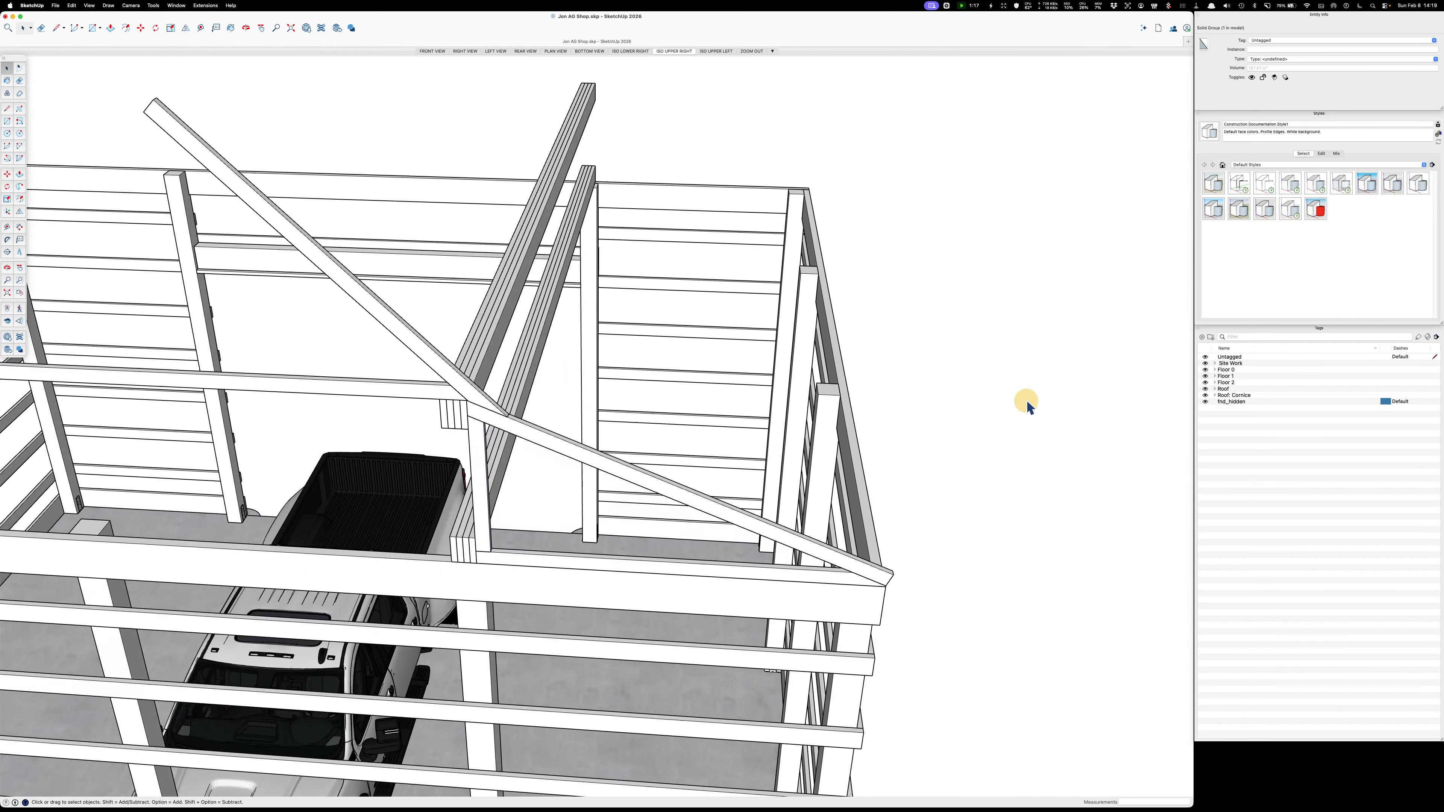
Push/Pull the lower end of the lower-pitched rafter outward past the side wall as an overhang, and close its group.
middle_click_drag(947, 459, 630, 347)
left_click(633, 344)
double_click(633, 344)
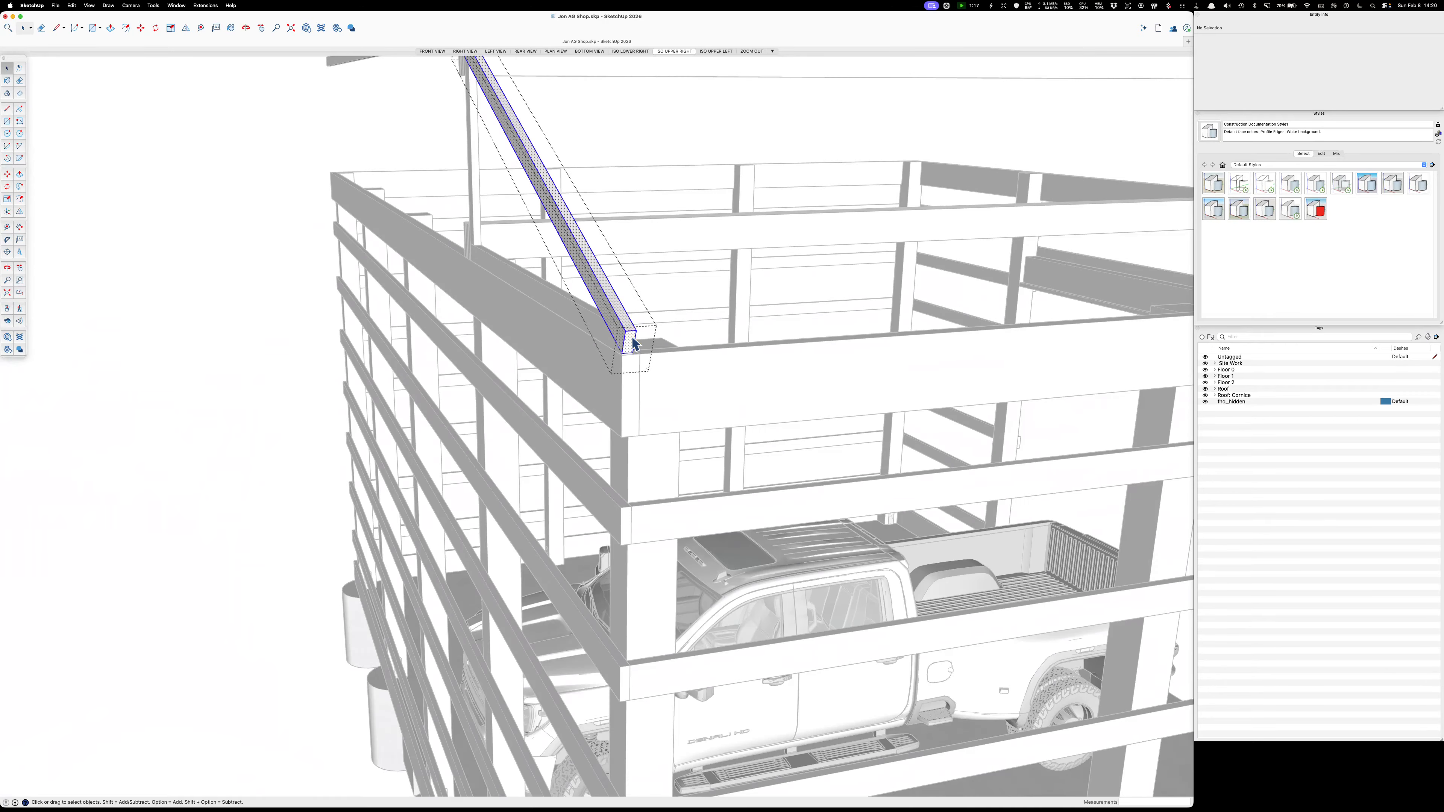
key("p")
left_click(631, 344)
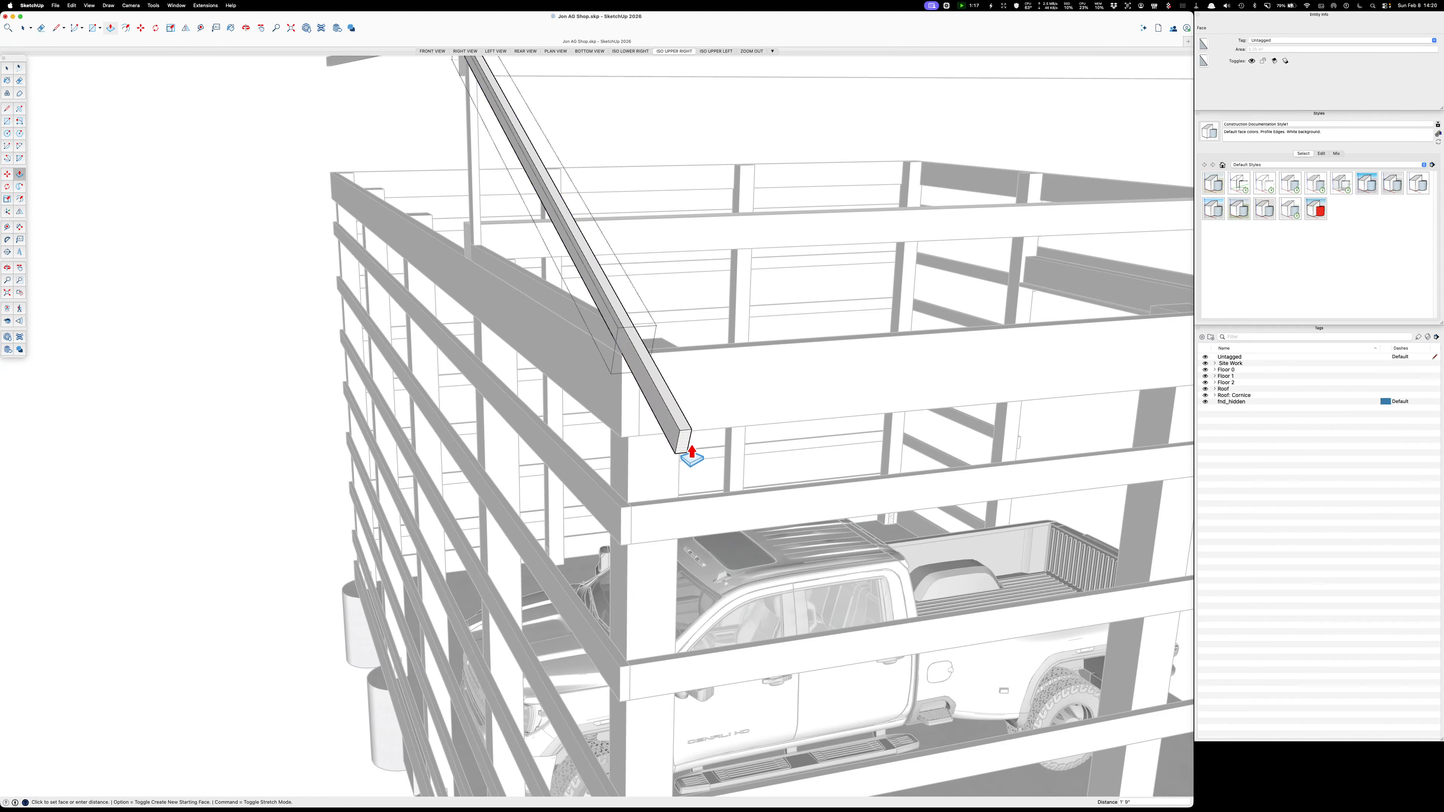
left_click(699, 464)
key("space")
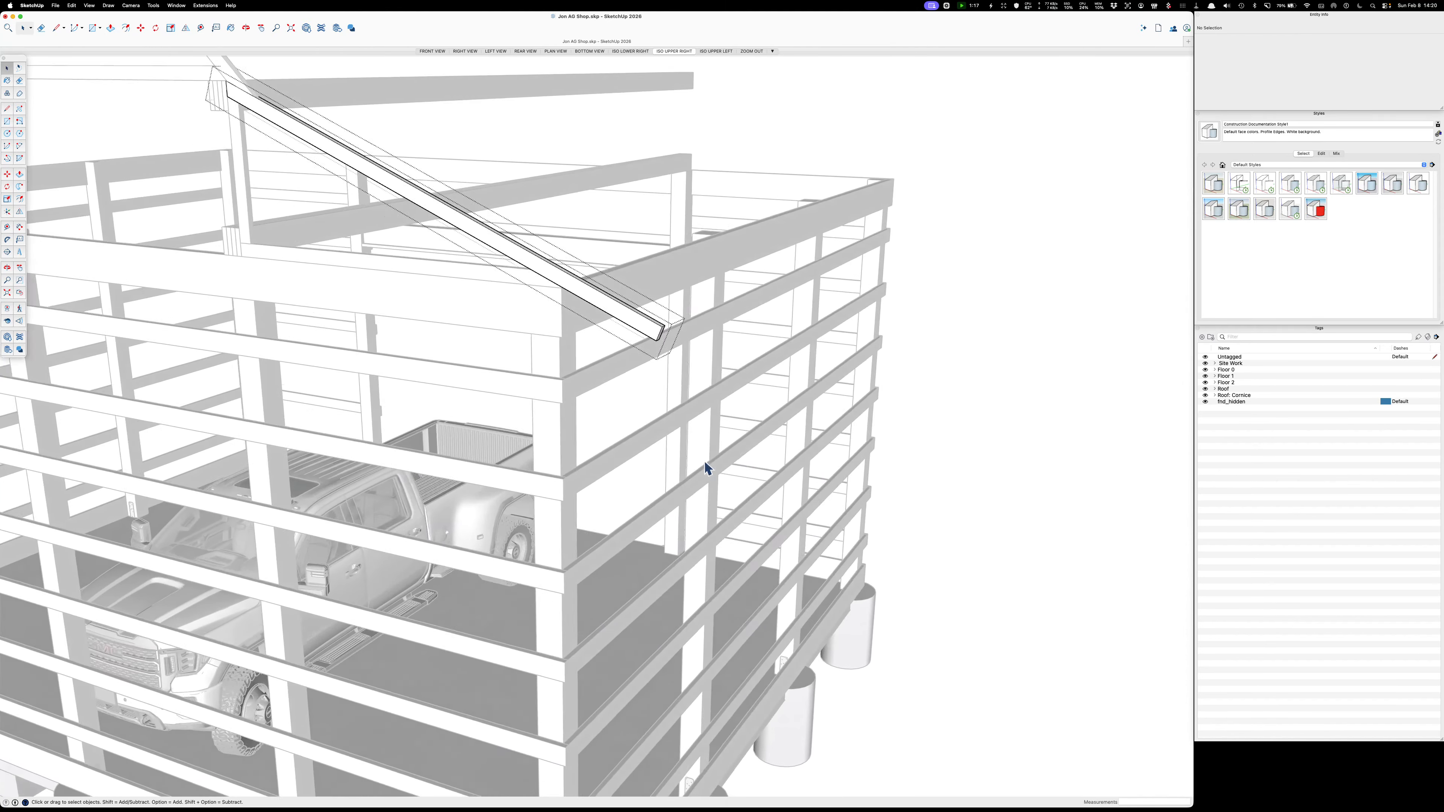
left_click(705, 461)
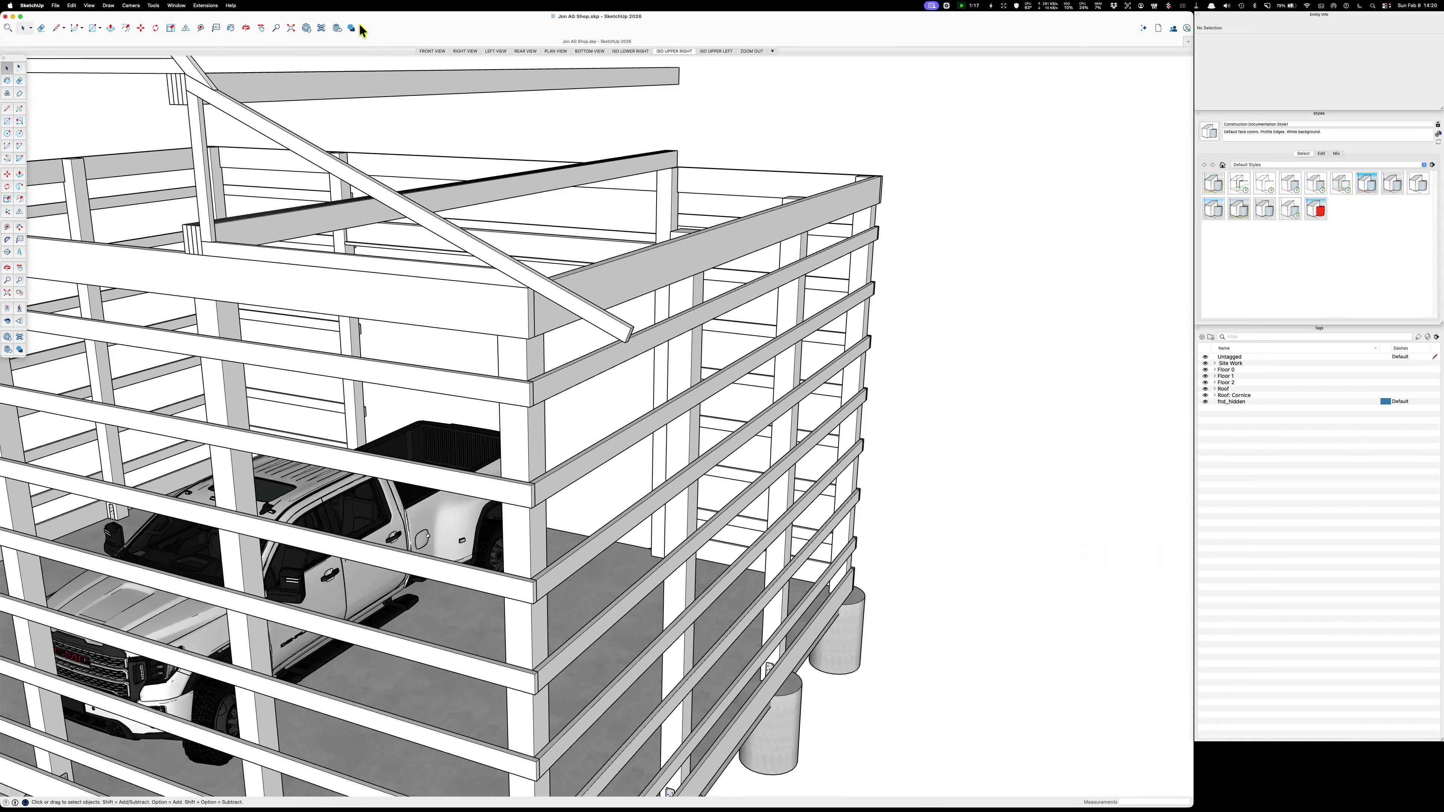
Draw a rectangle on the side wall's top board near the rafter tail and Push/Pull it outward into a temporary block.
left_click(92, 27)
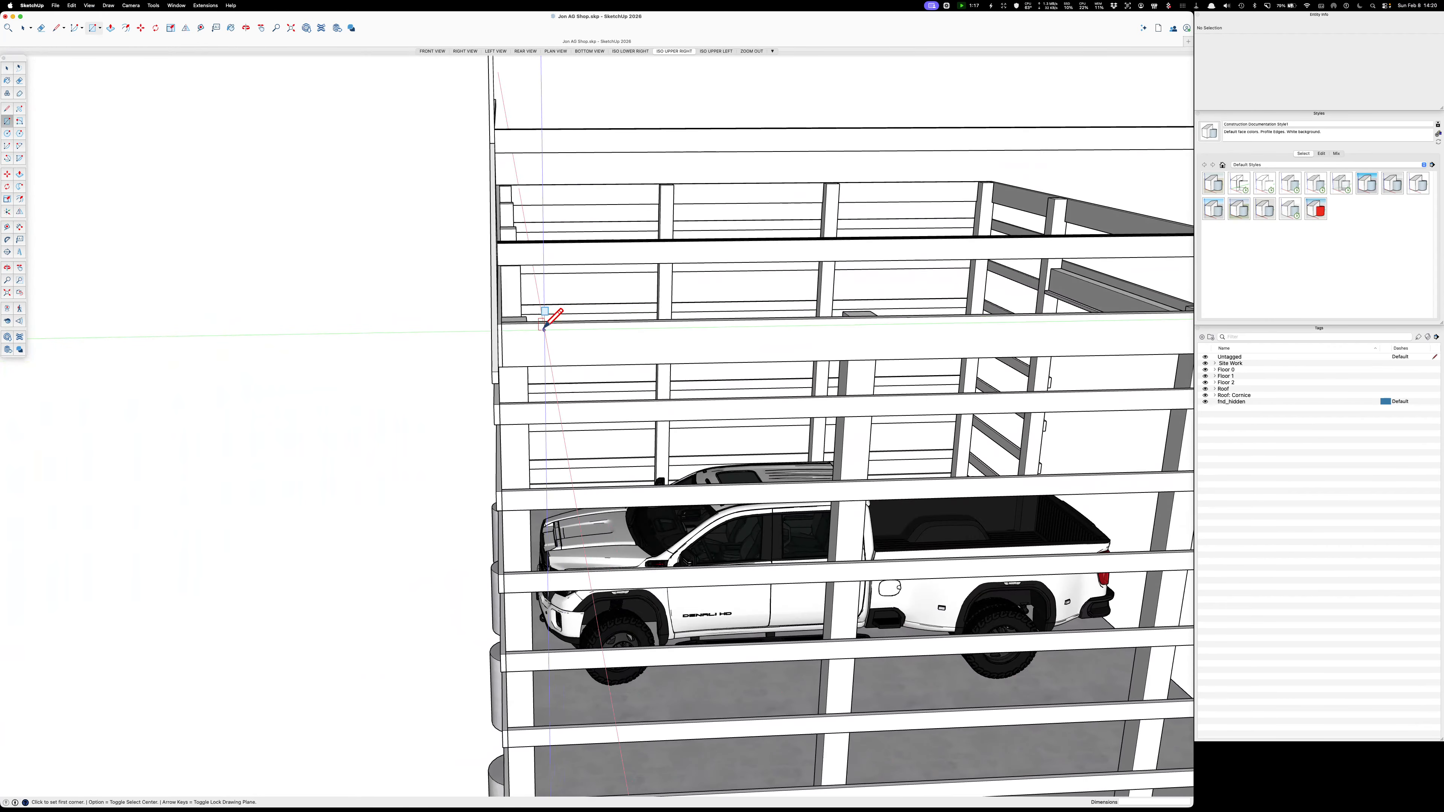
left_click(536, 331)
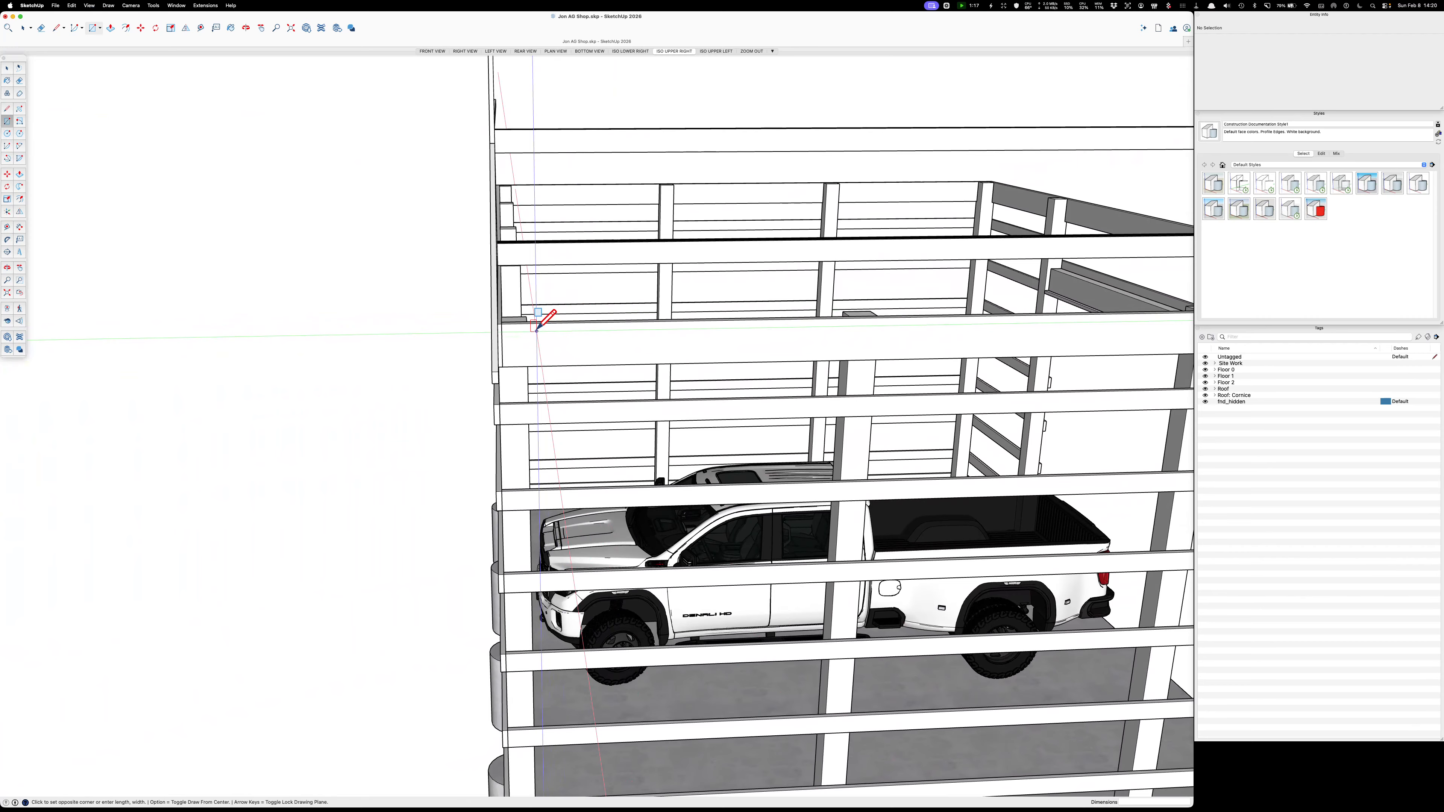
left_click(509, 363)
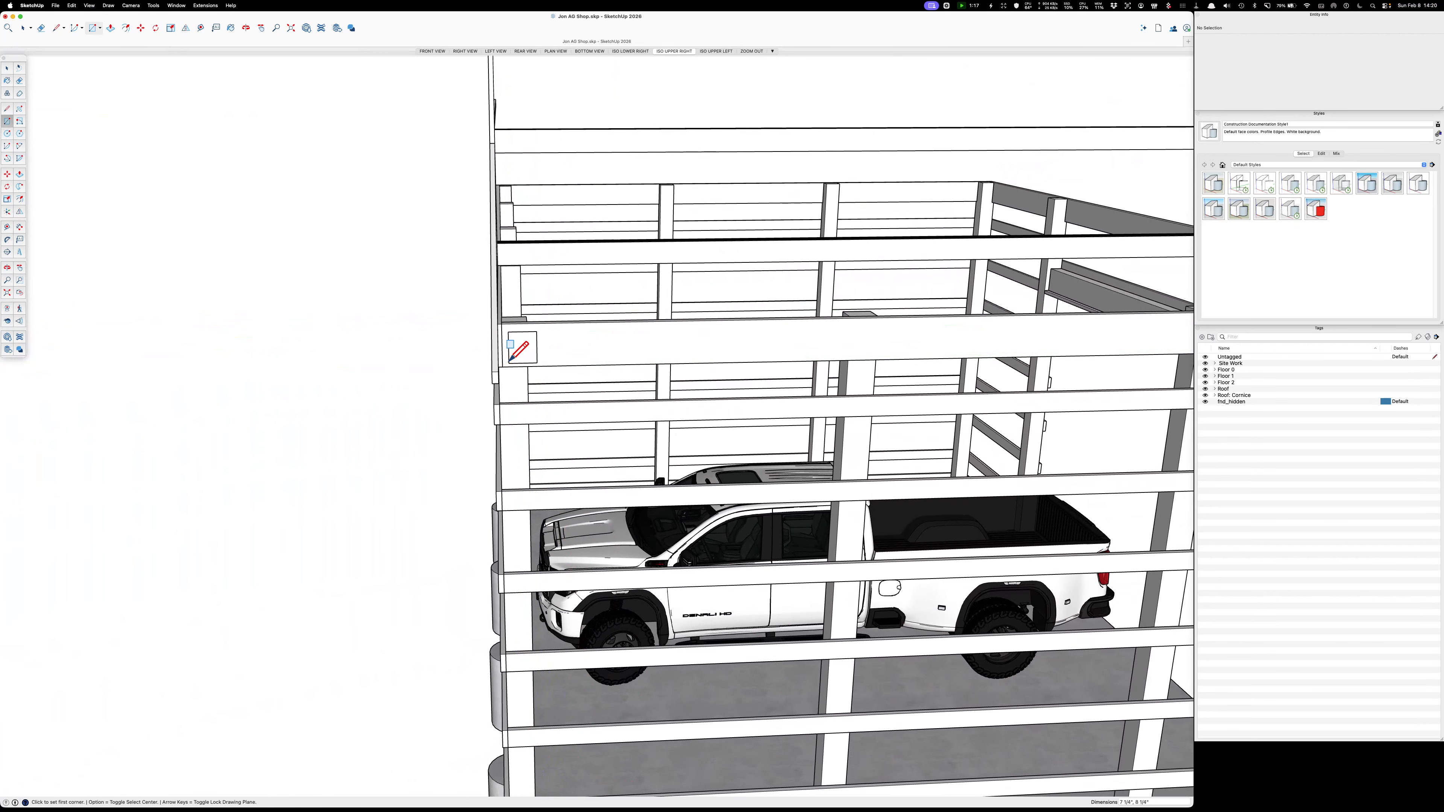
key("space")
key("p")
left_click(523, 350)
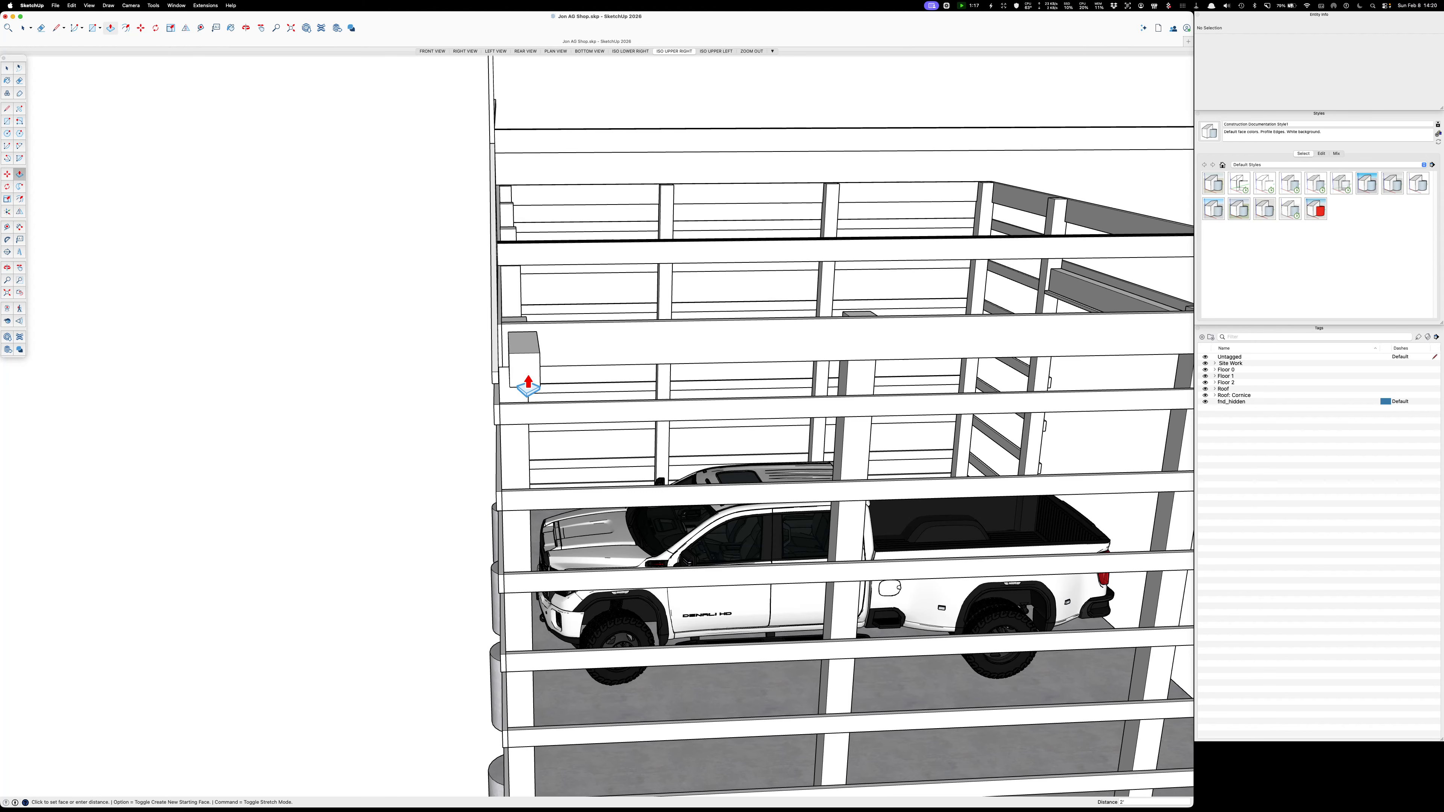
left_click(528, 378)
key("space")
Push the temporary block's outer face slightly inward inside its group, and close the group.
scroll(528, 373, "down", 1)
scroll(528, 373, "down", 6)
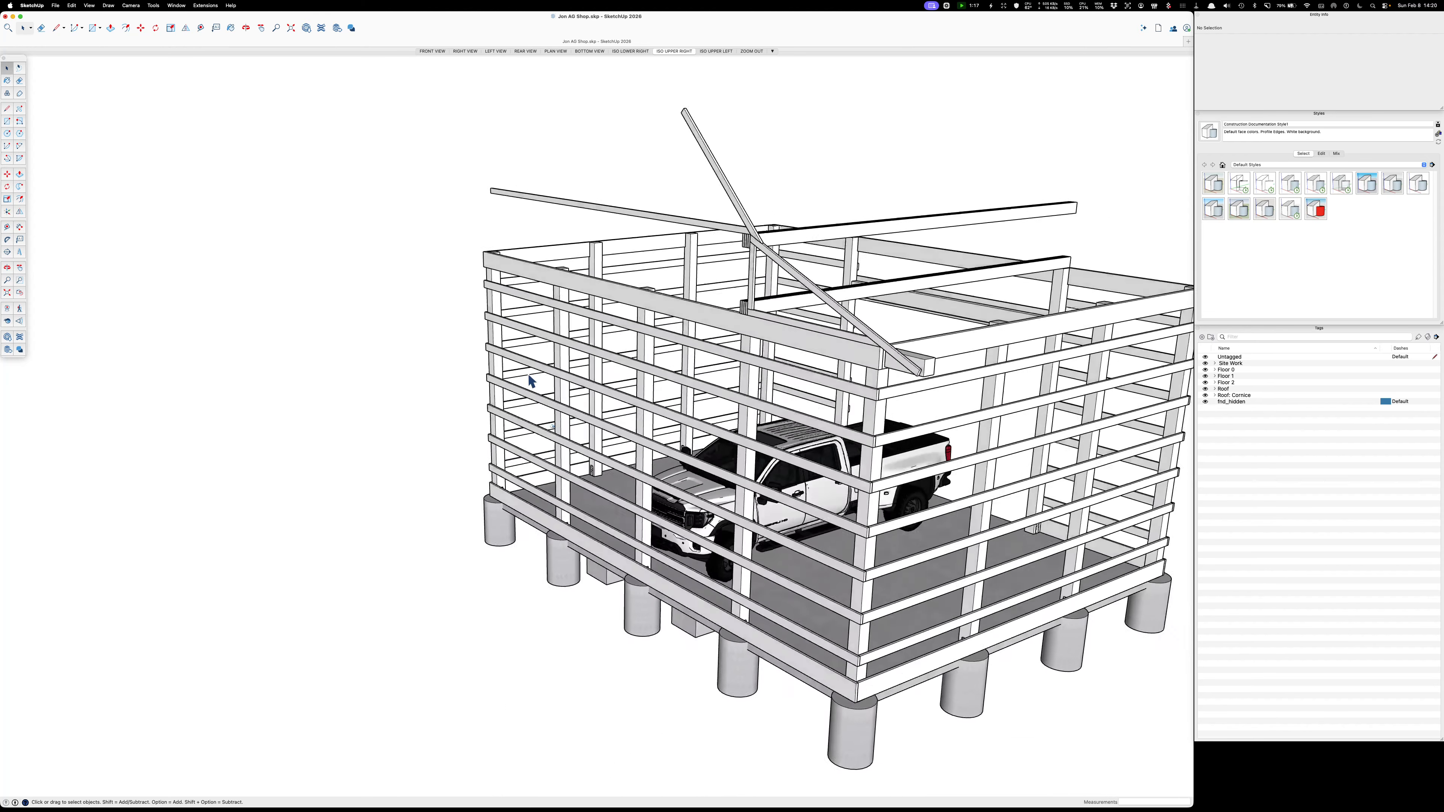
scroll(527, 373, "up", 8)
scroll(529, 380, "up", 5)
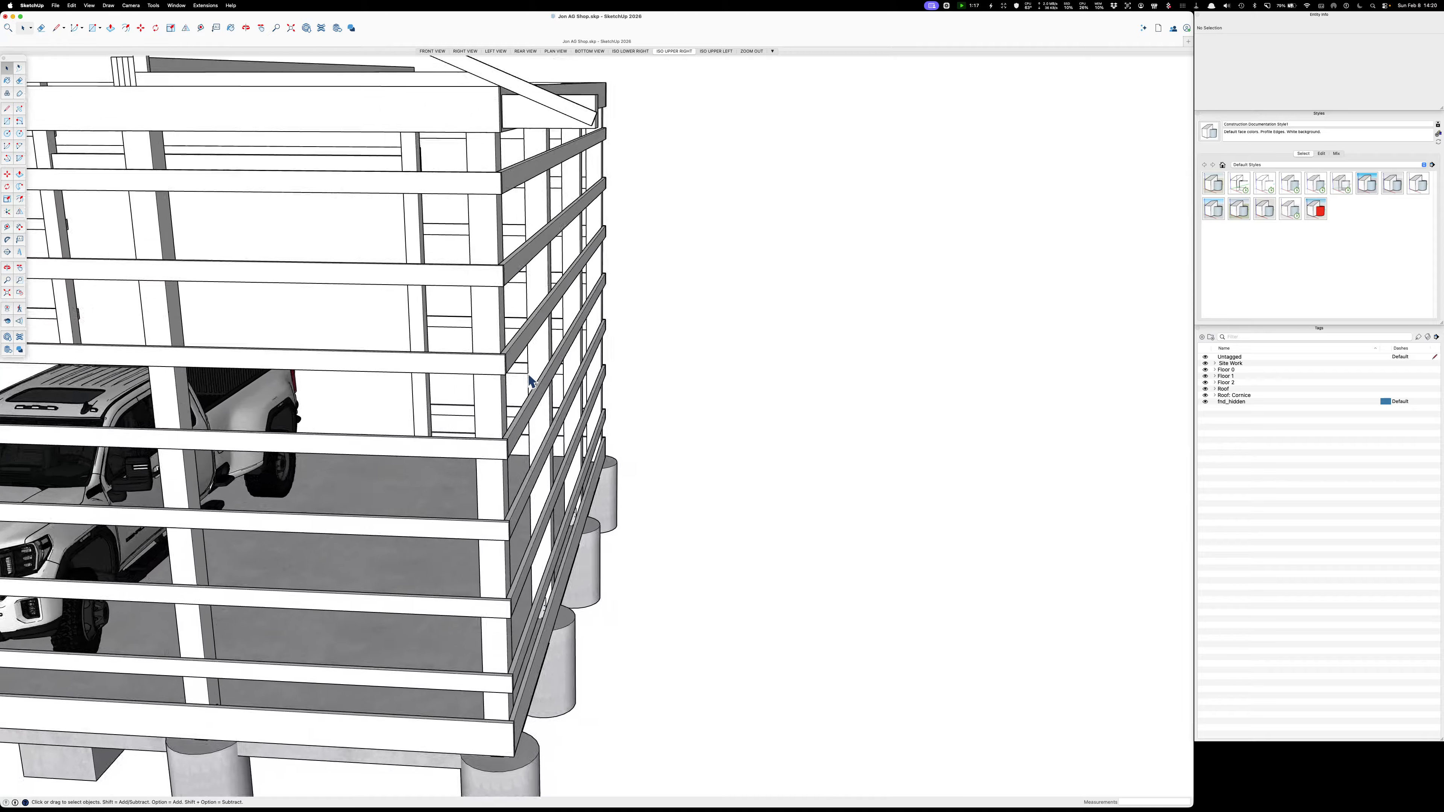
scroll(529, 380, "down", 8)
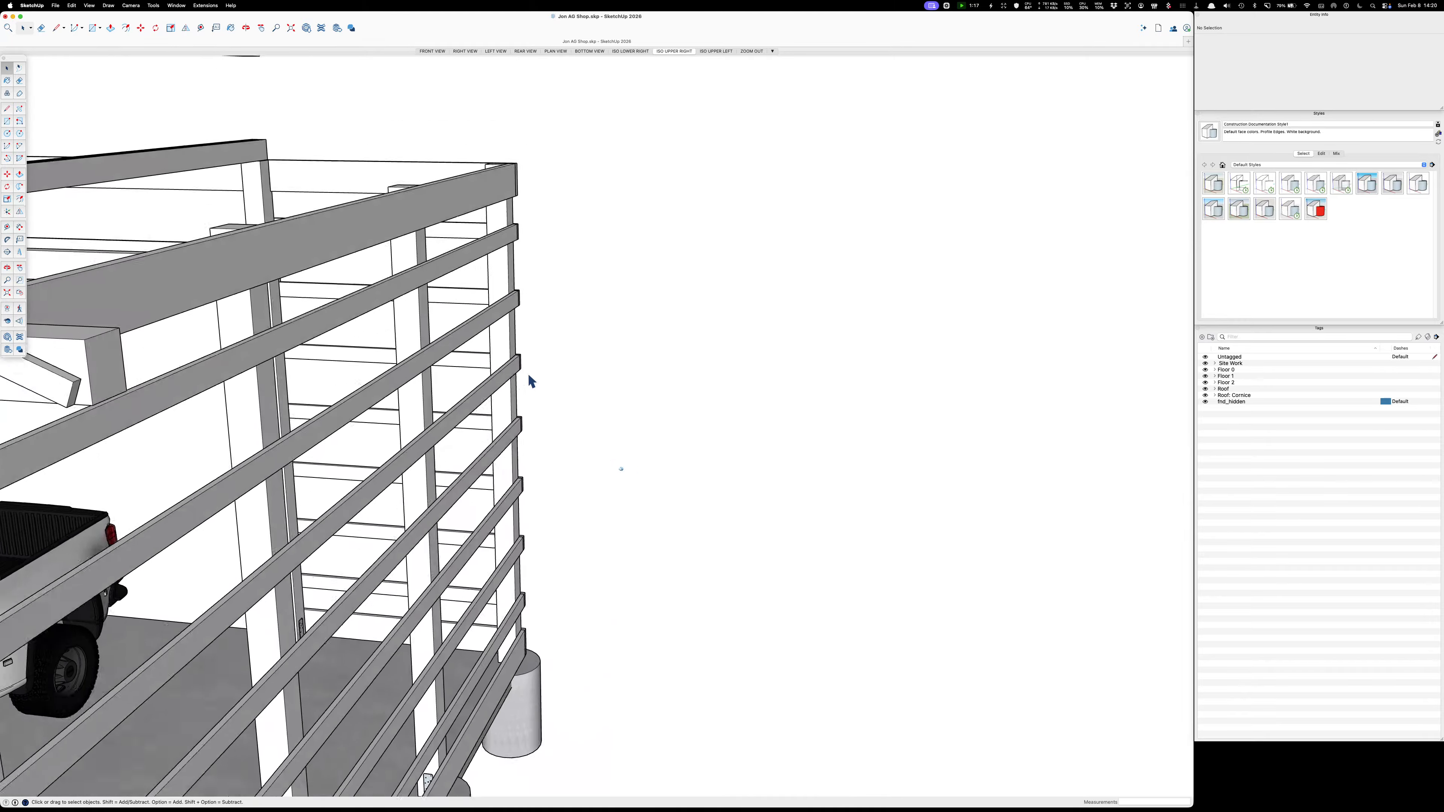
scroll(447, 384, "up", 5)
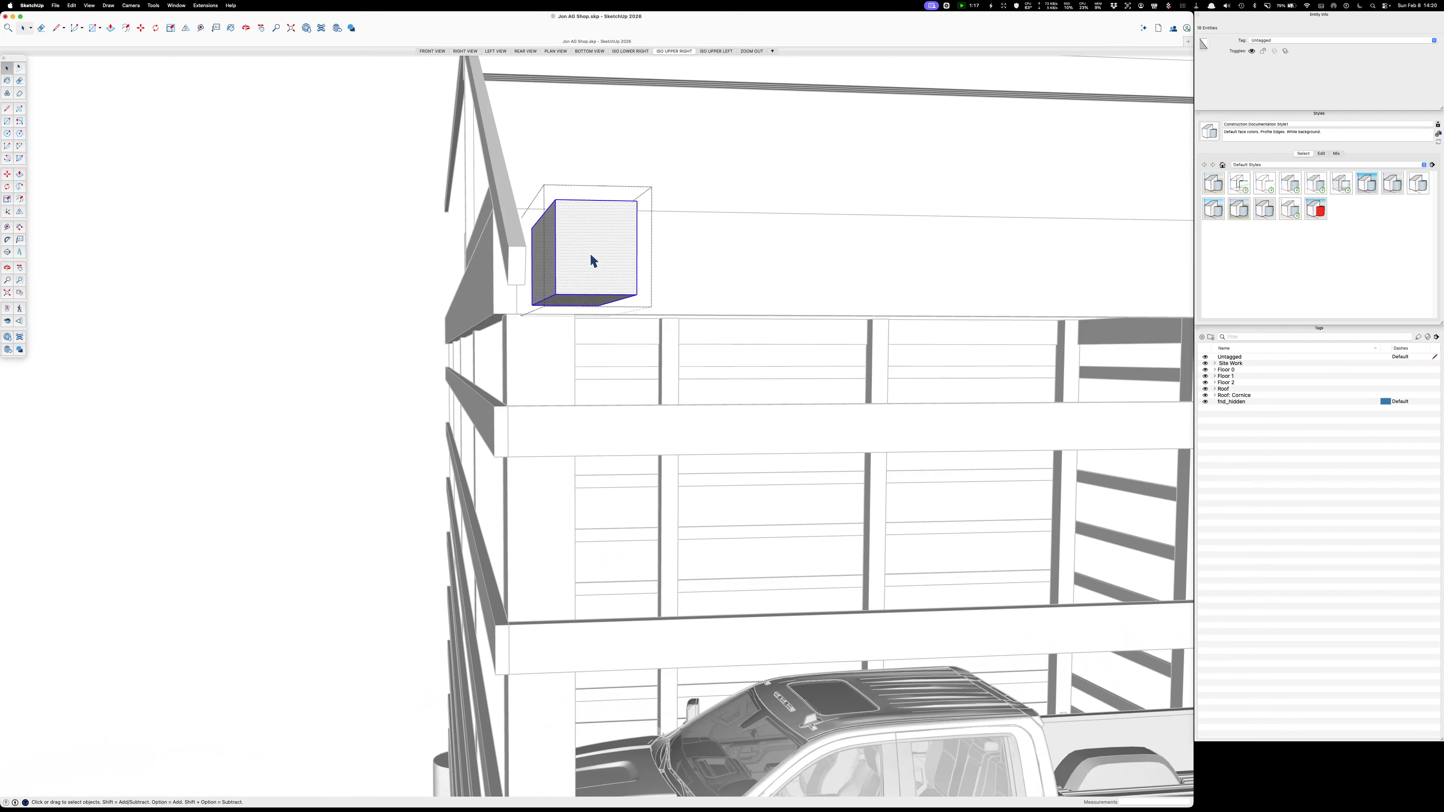
key("p")
left_click(584, 255)
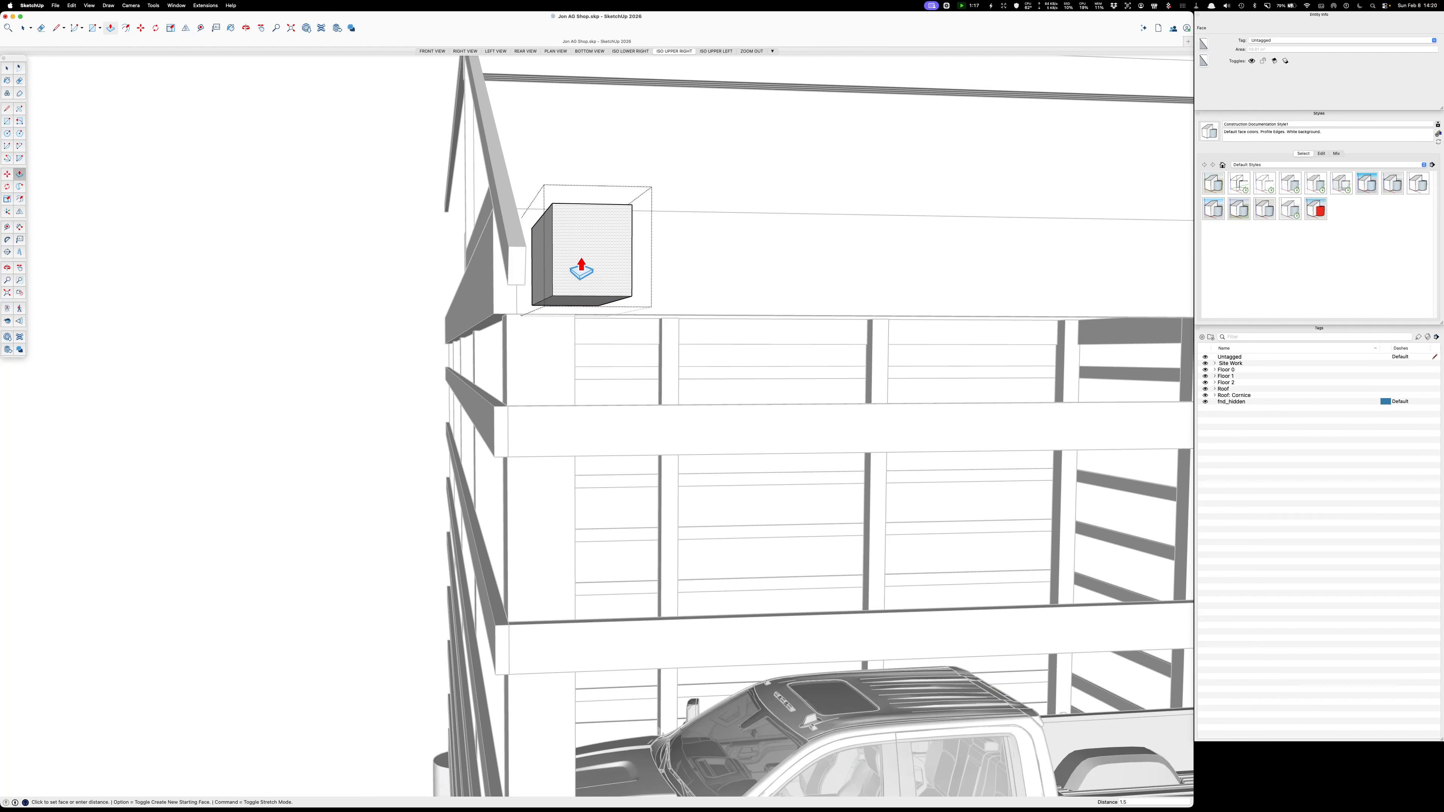
key("Return")
key("space")
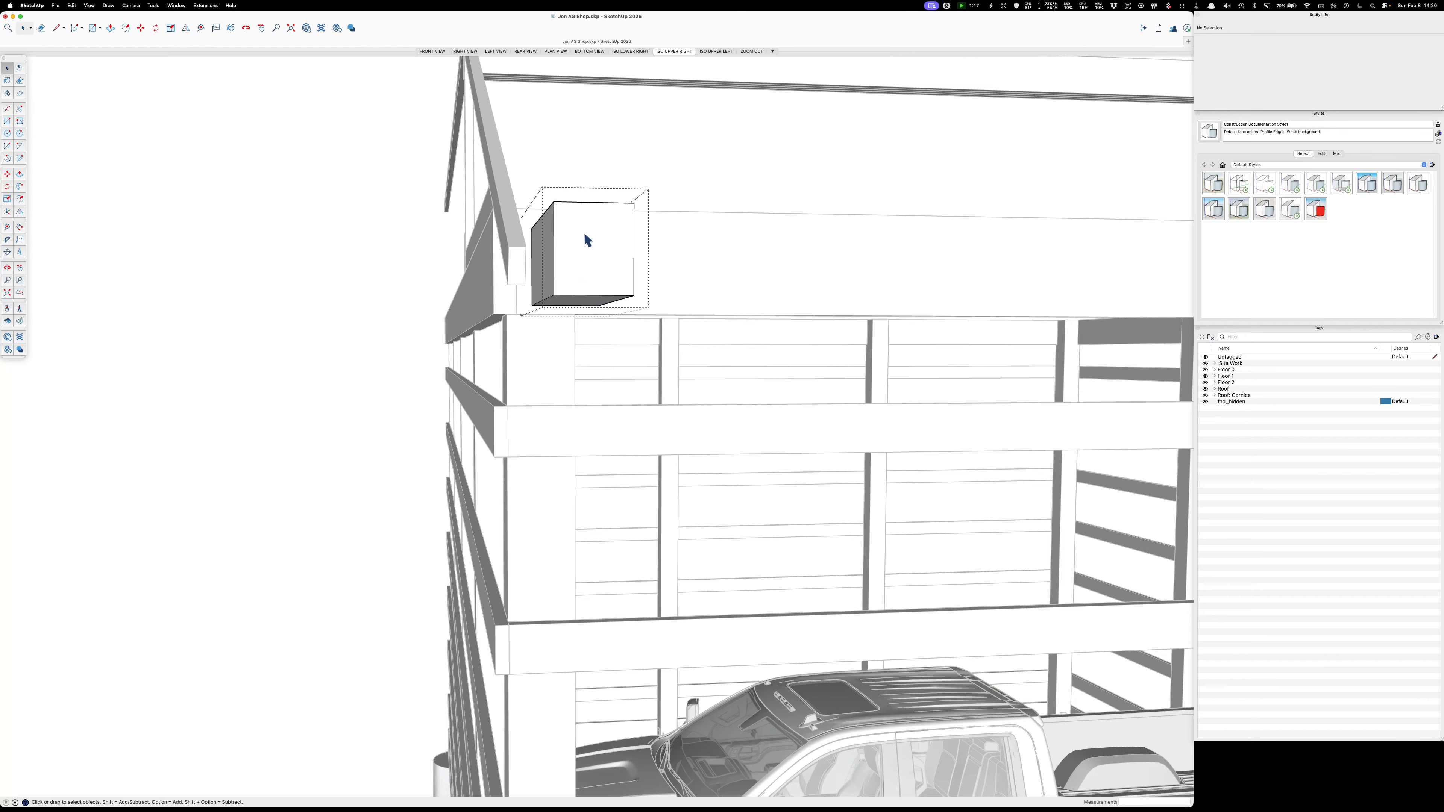
left_click(293, 221)
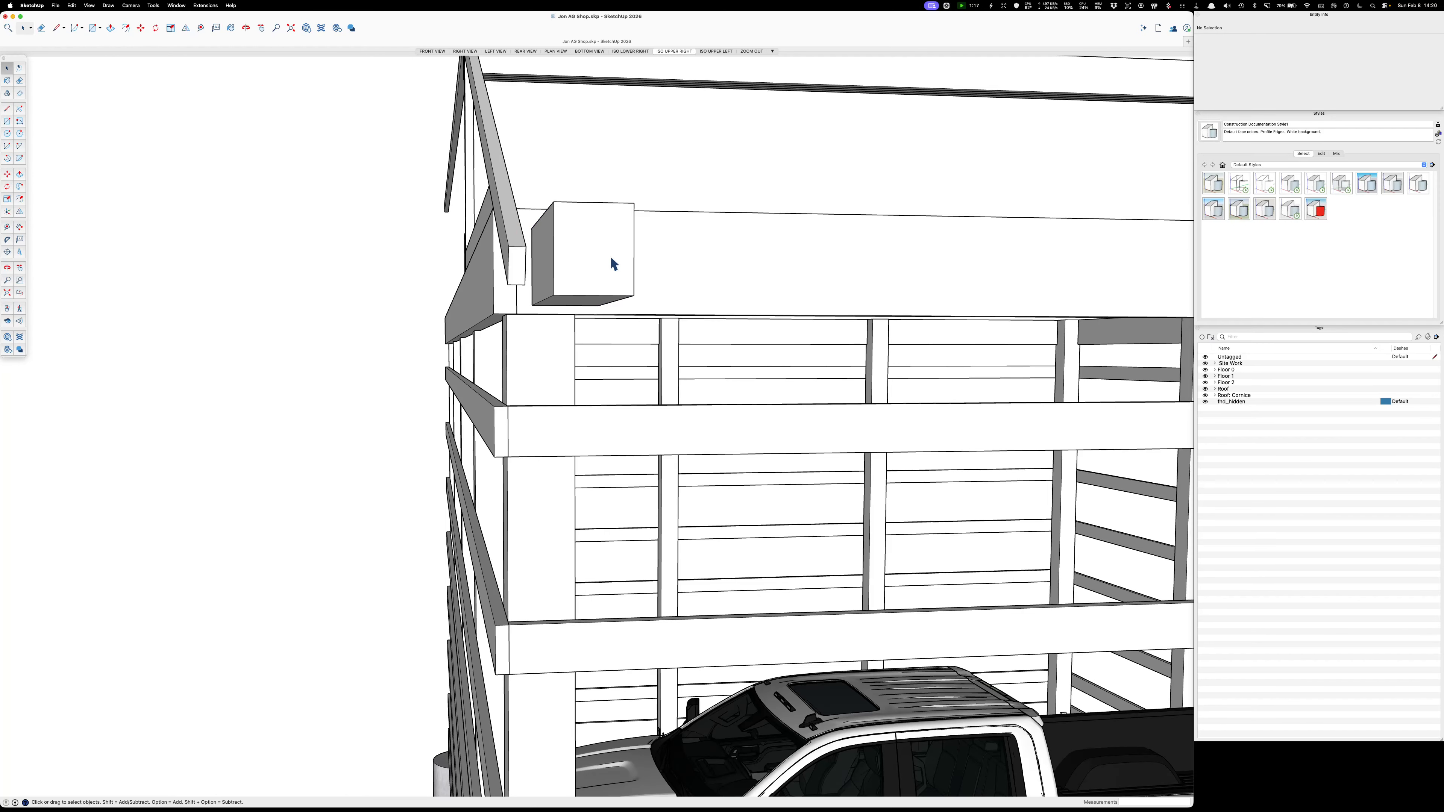
Trim the overhanging rafter tail plumb to the temporary block's outer face with the Trim tool, and delete the block.
key("t")
left_click(577, 249)
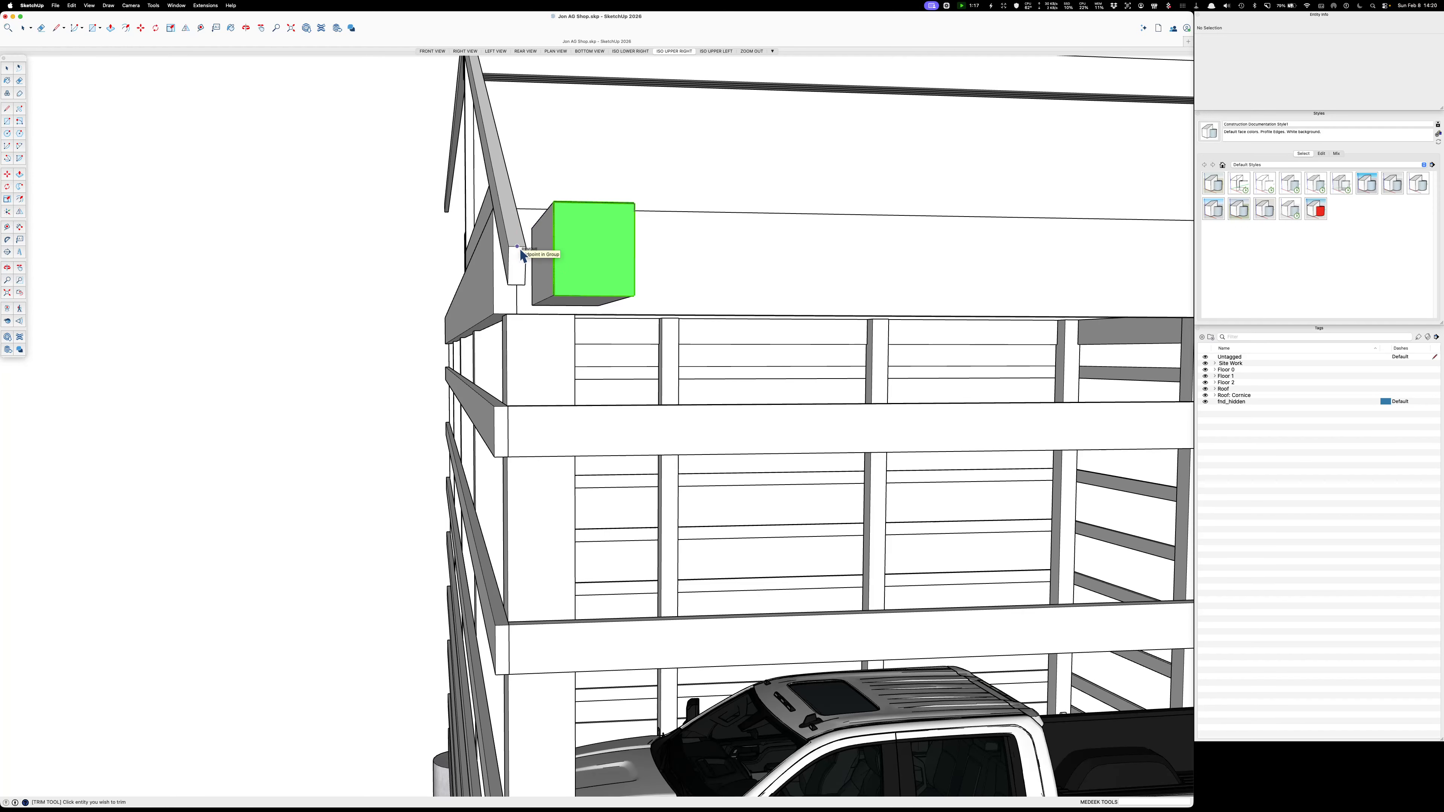
left_click(520, 255)
left_click(596, 261)
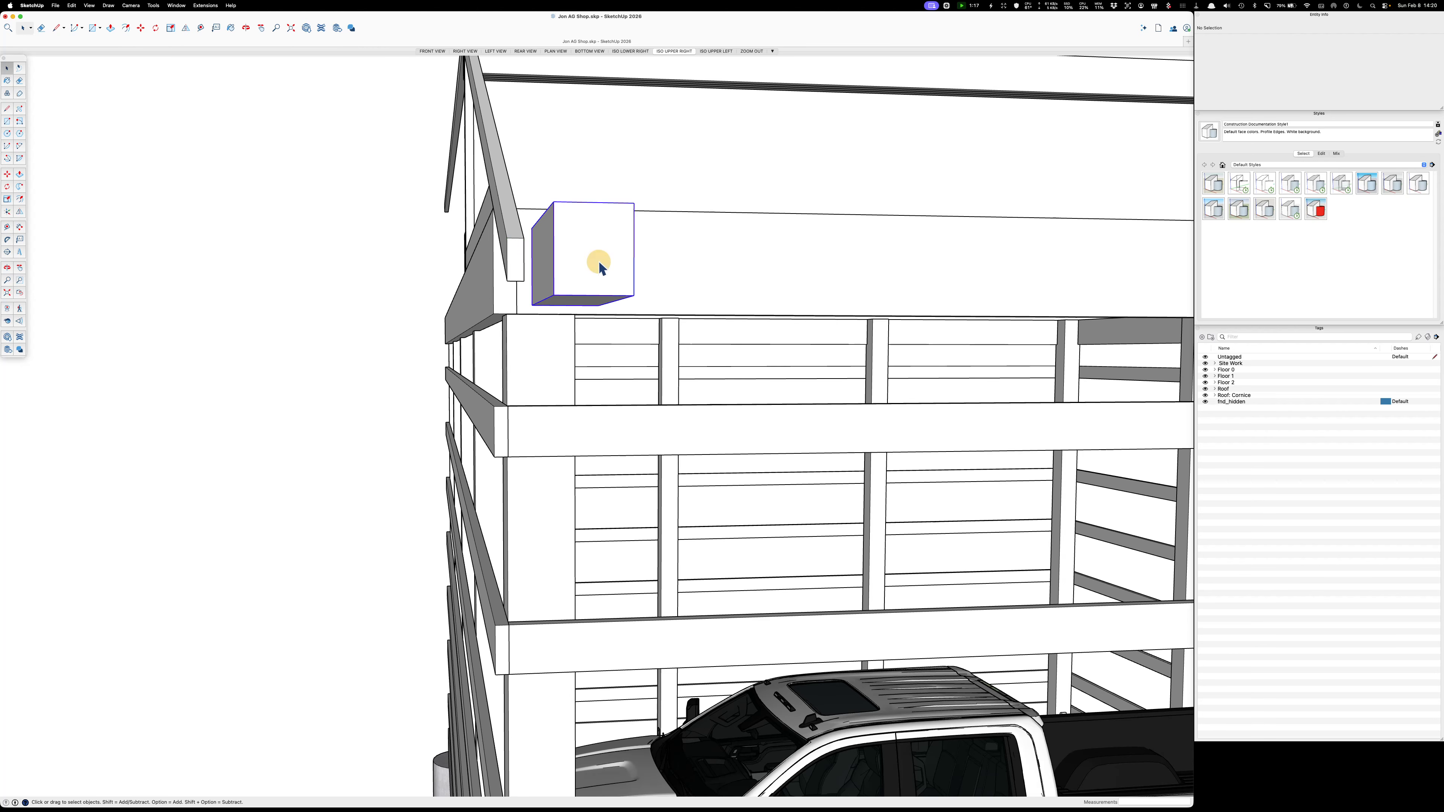
key("Delete")
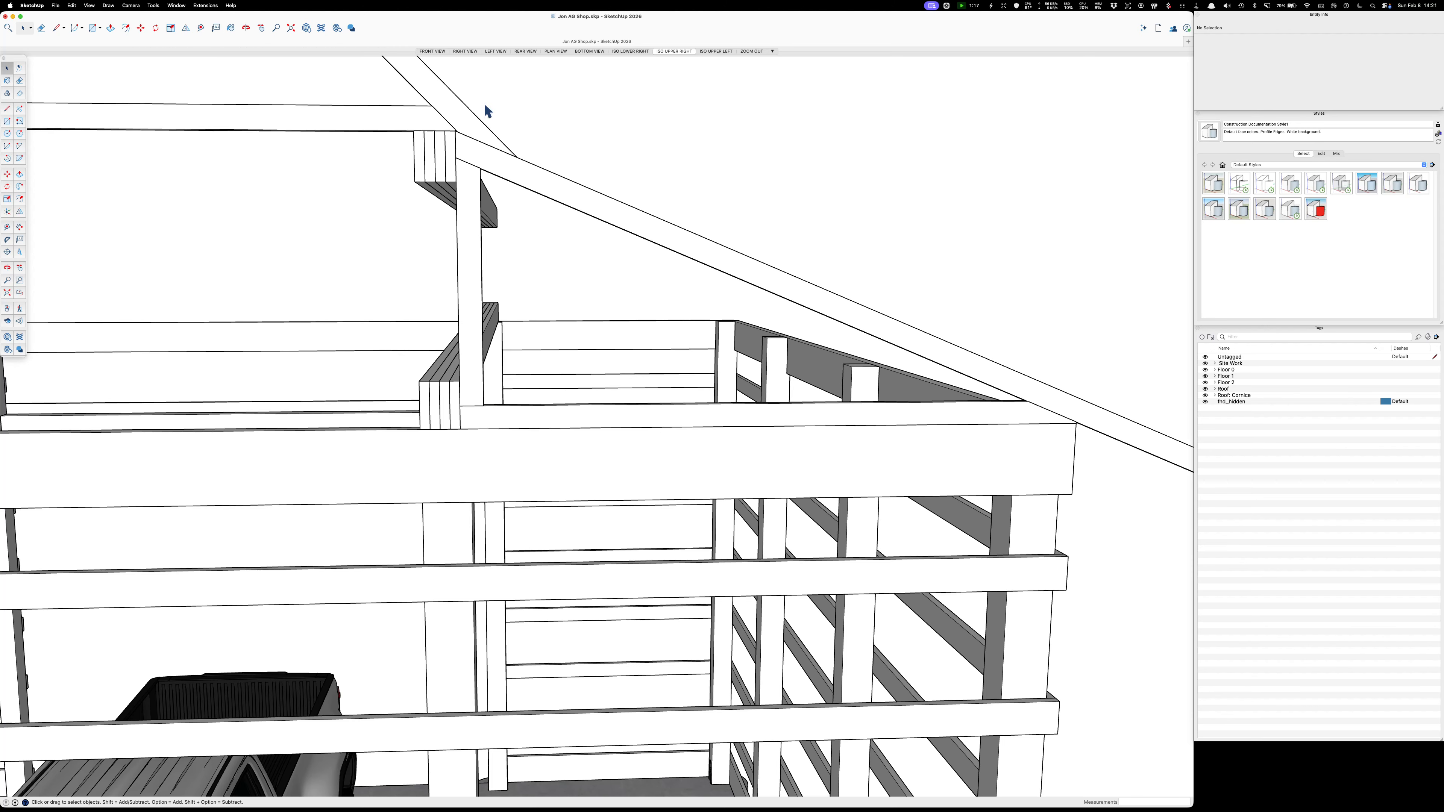
Copy the tall stud sideways along the end wall's top board, toward the low eave.
scroll(631, 233, "down", 5)
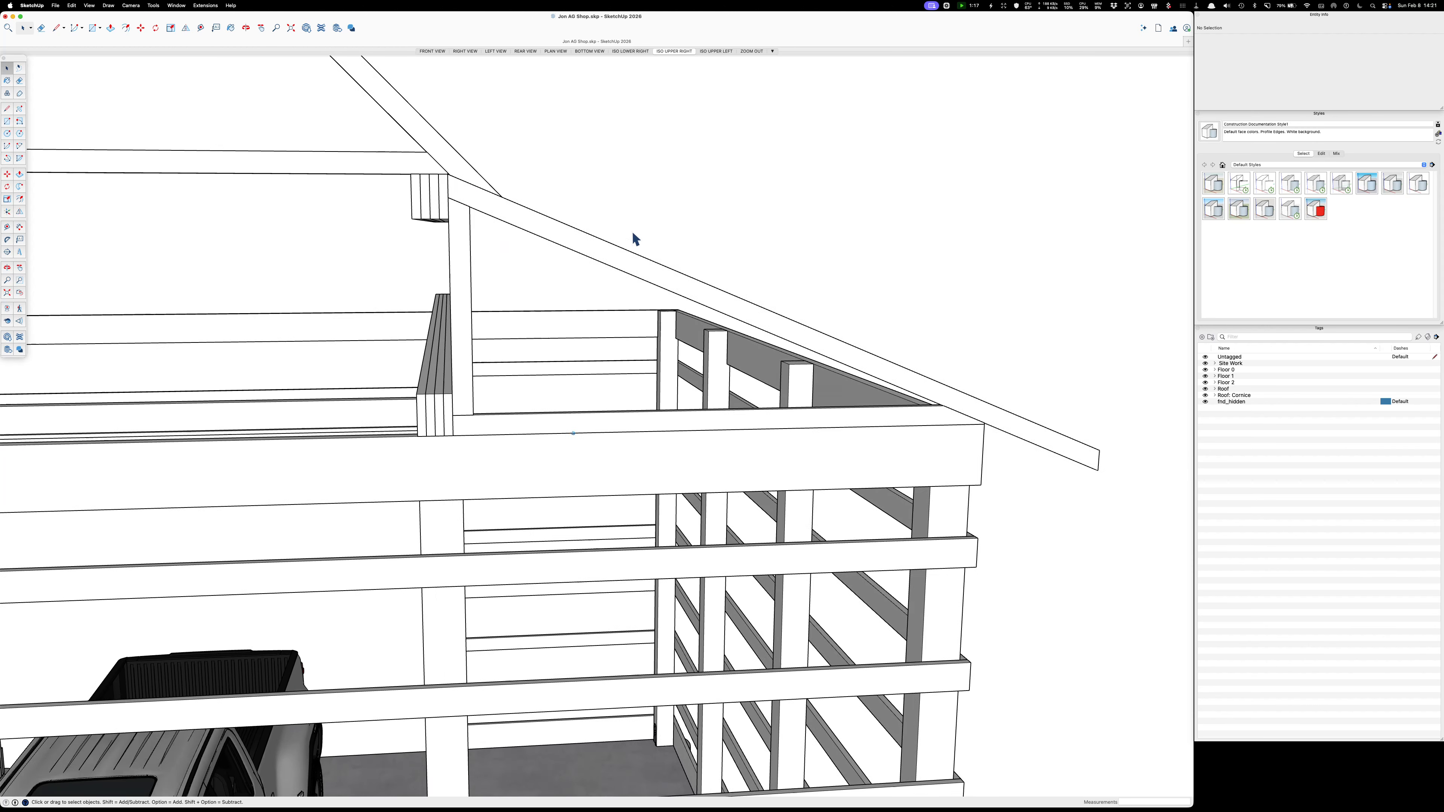
left_click(451, 274)
scroll(466, 279, "up", 4)
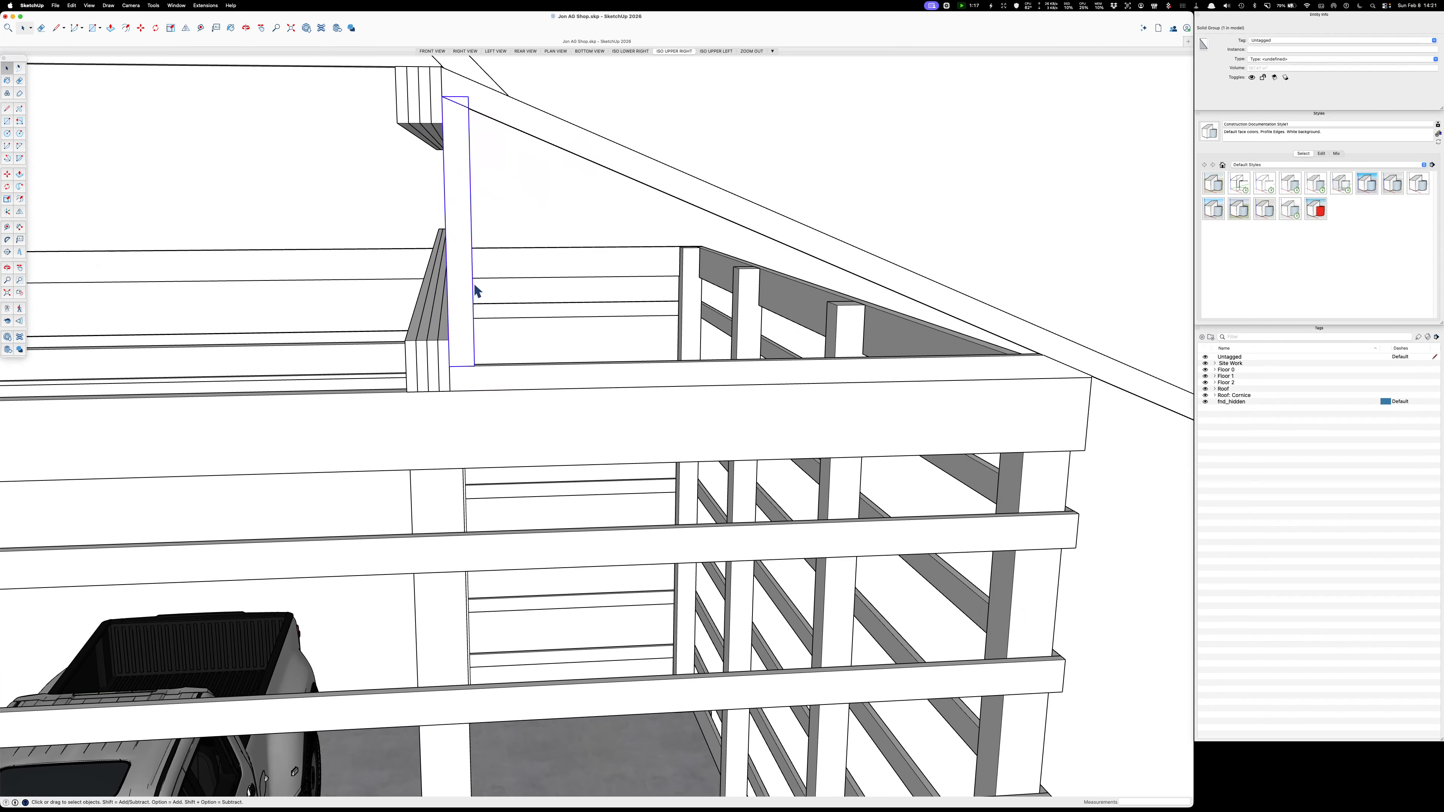
key("m")
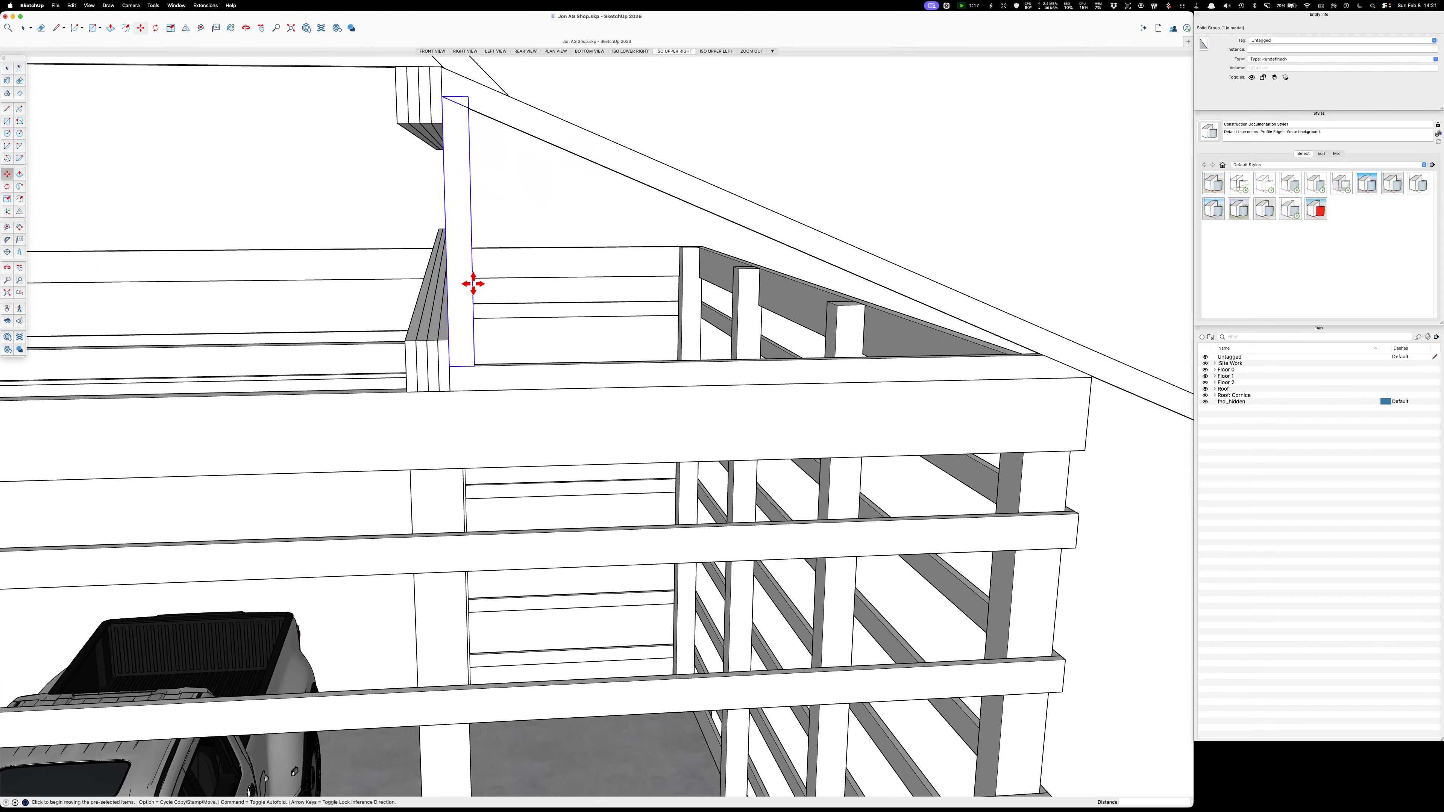
left_click(476, 364)
left_click(558, 364)
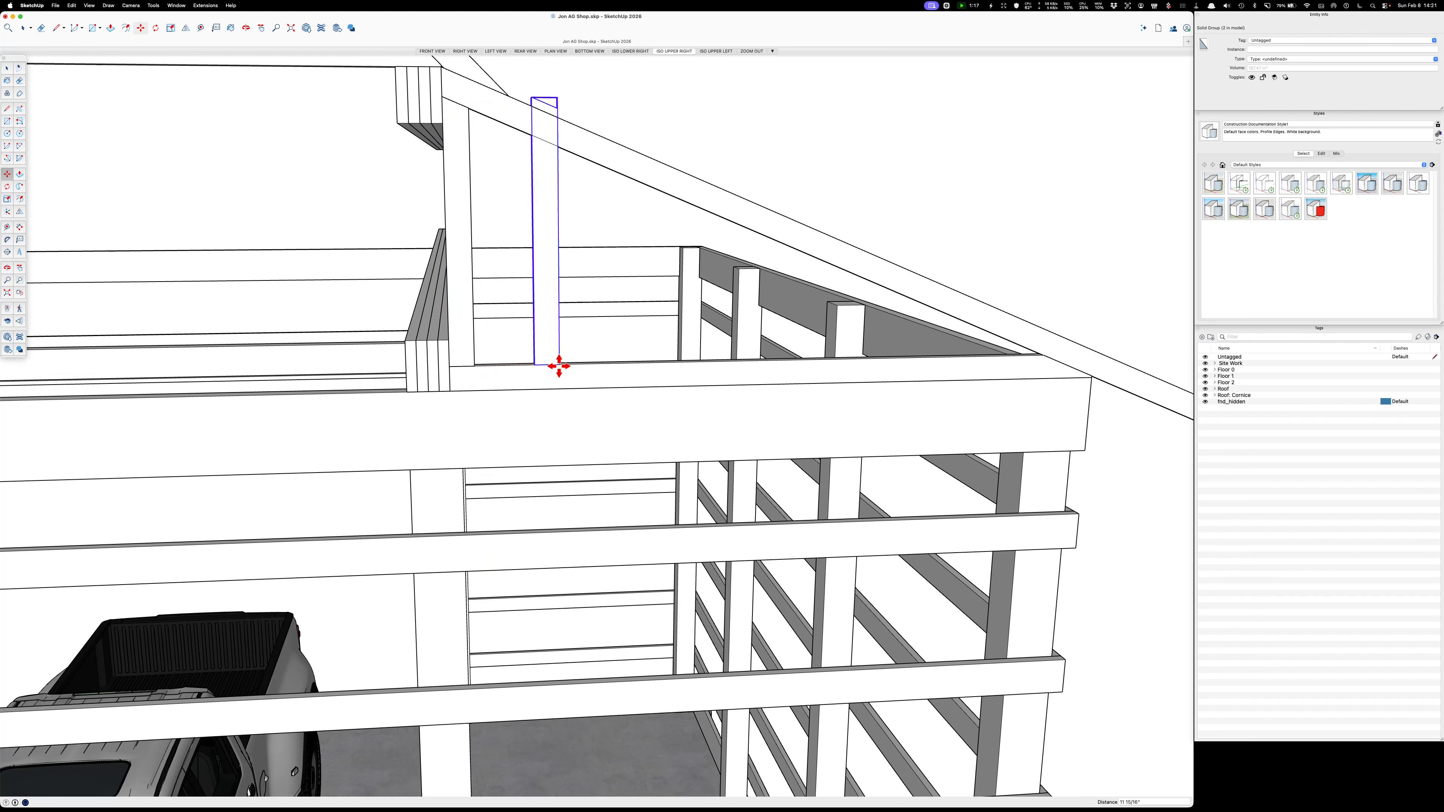
Rotate the copied stud about its lower corner by about 56 degrees toward the eave, making a diagonal brace.
key("q")
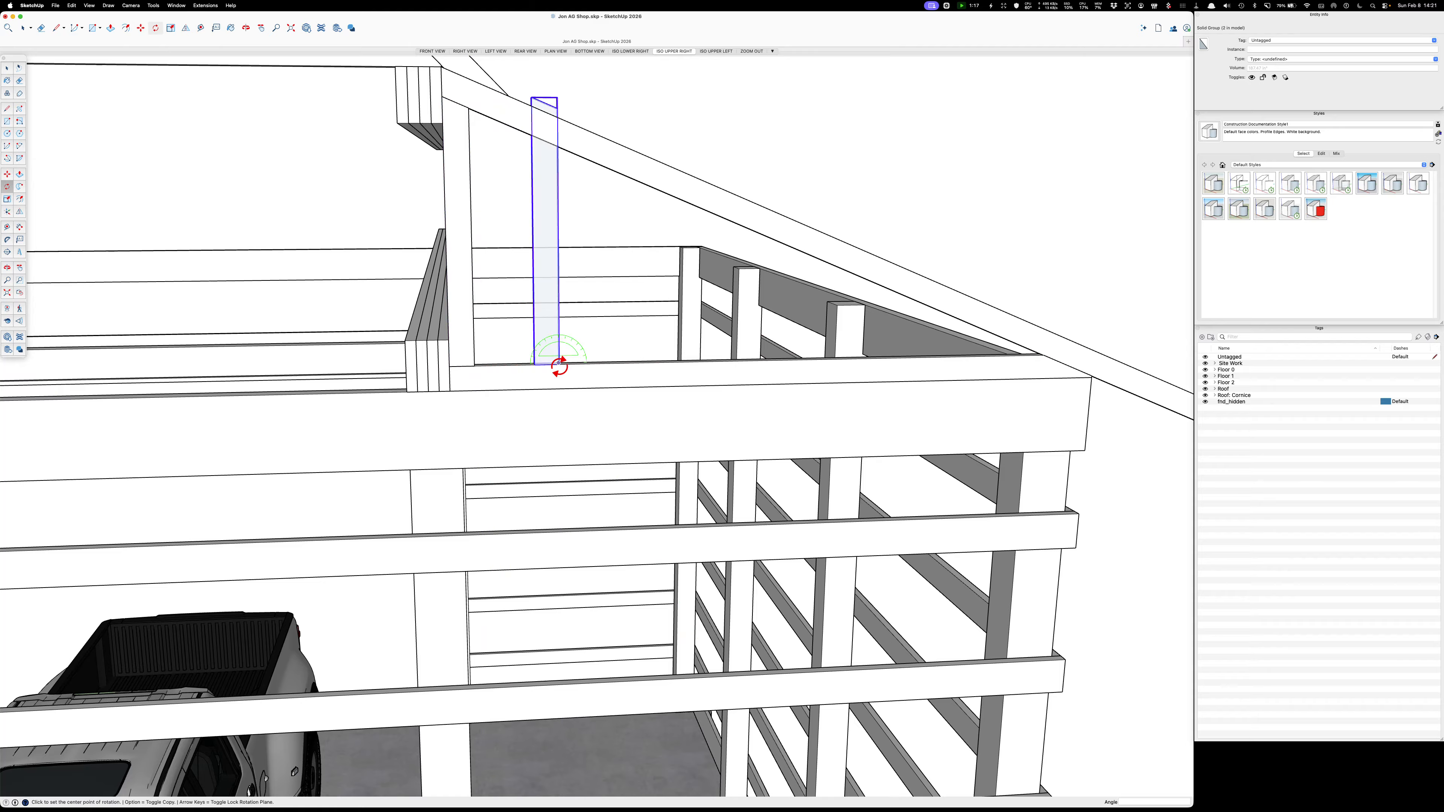
left_click(558, 361)
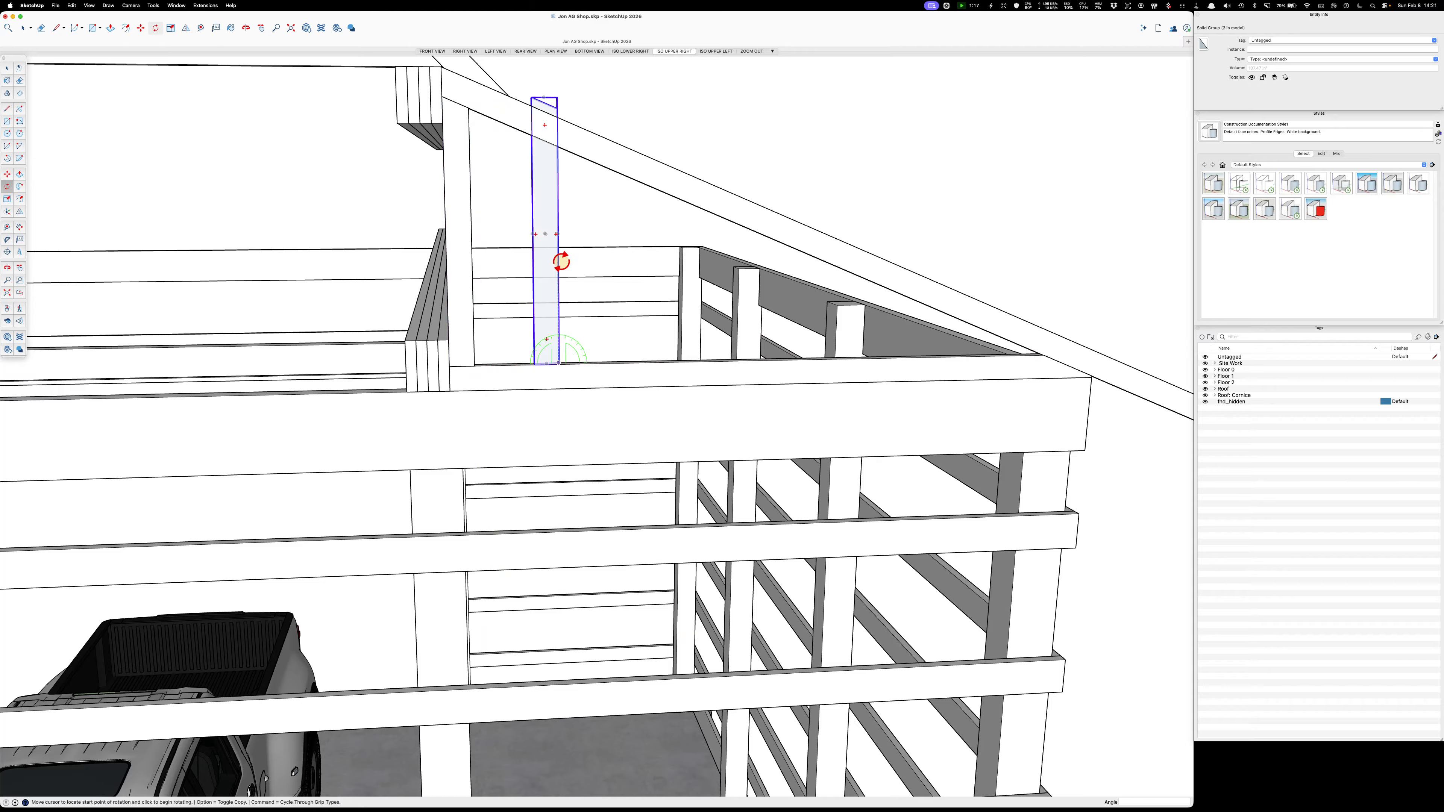
left_click(557, 217)
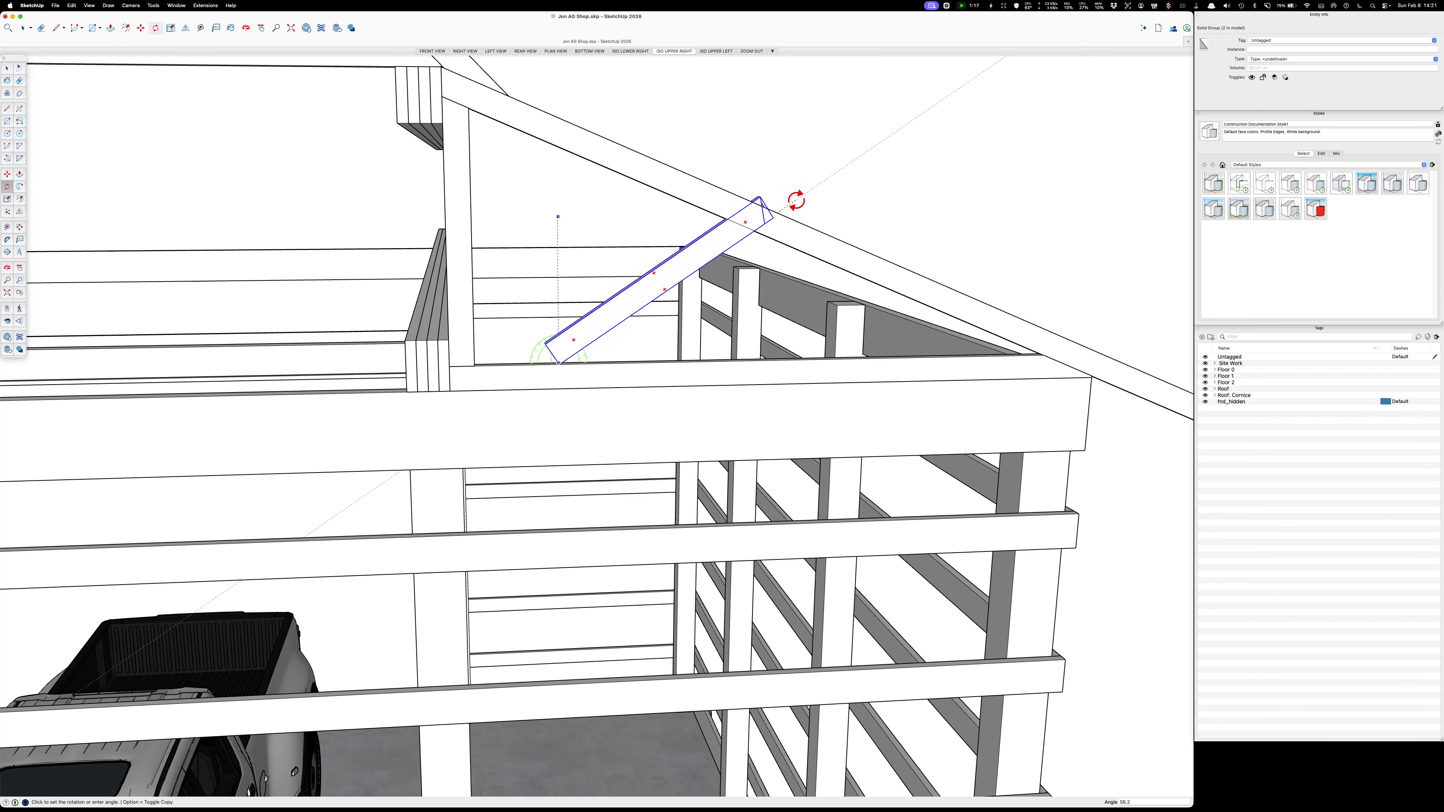
left_click(796, 200)
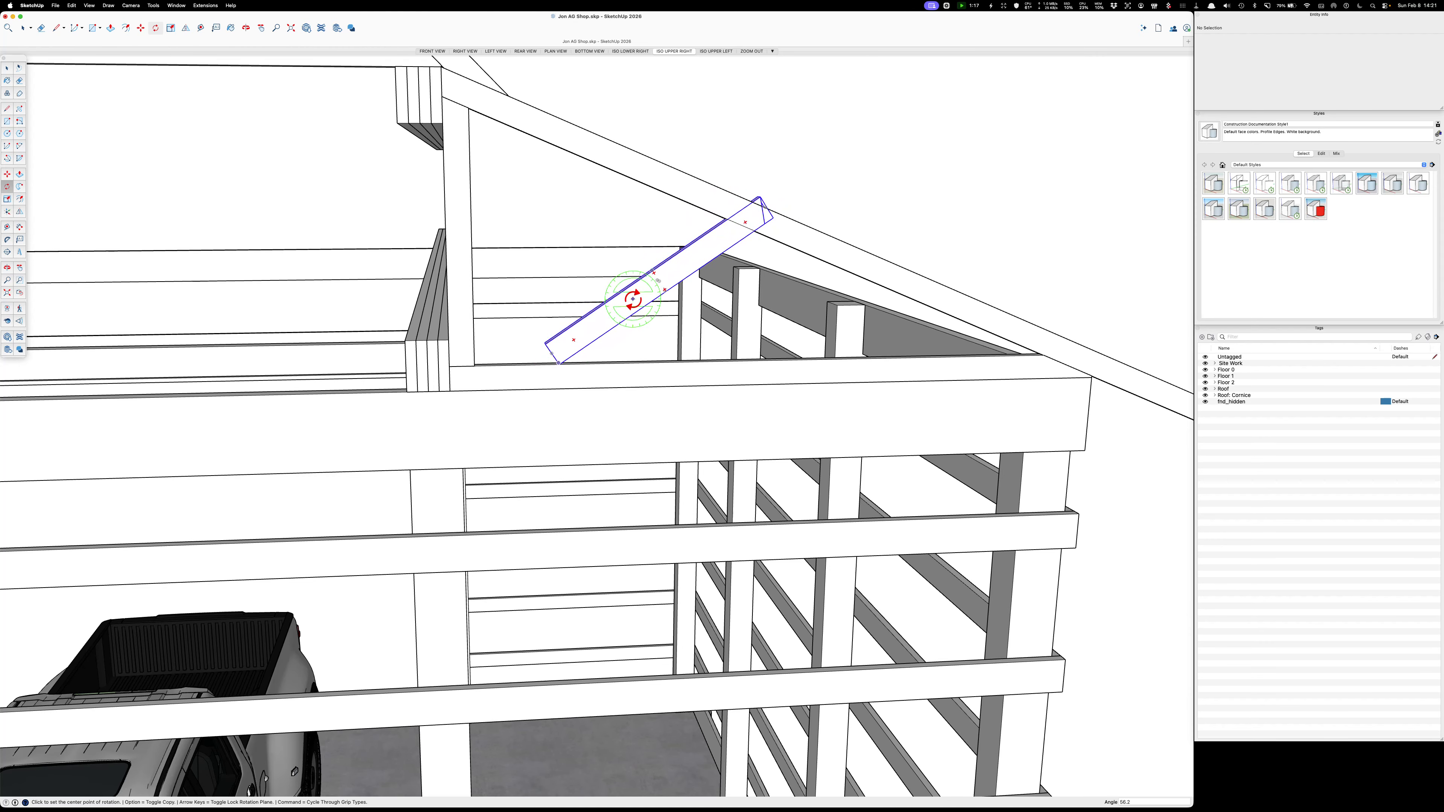
key("space")
Move the diagonal brace along the top board so its lower end meets the base of the tall stud.
key("m")
scroll(549, 359, "up", 3)
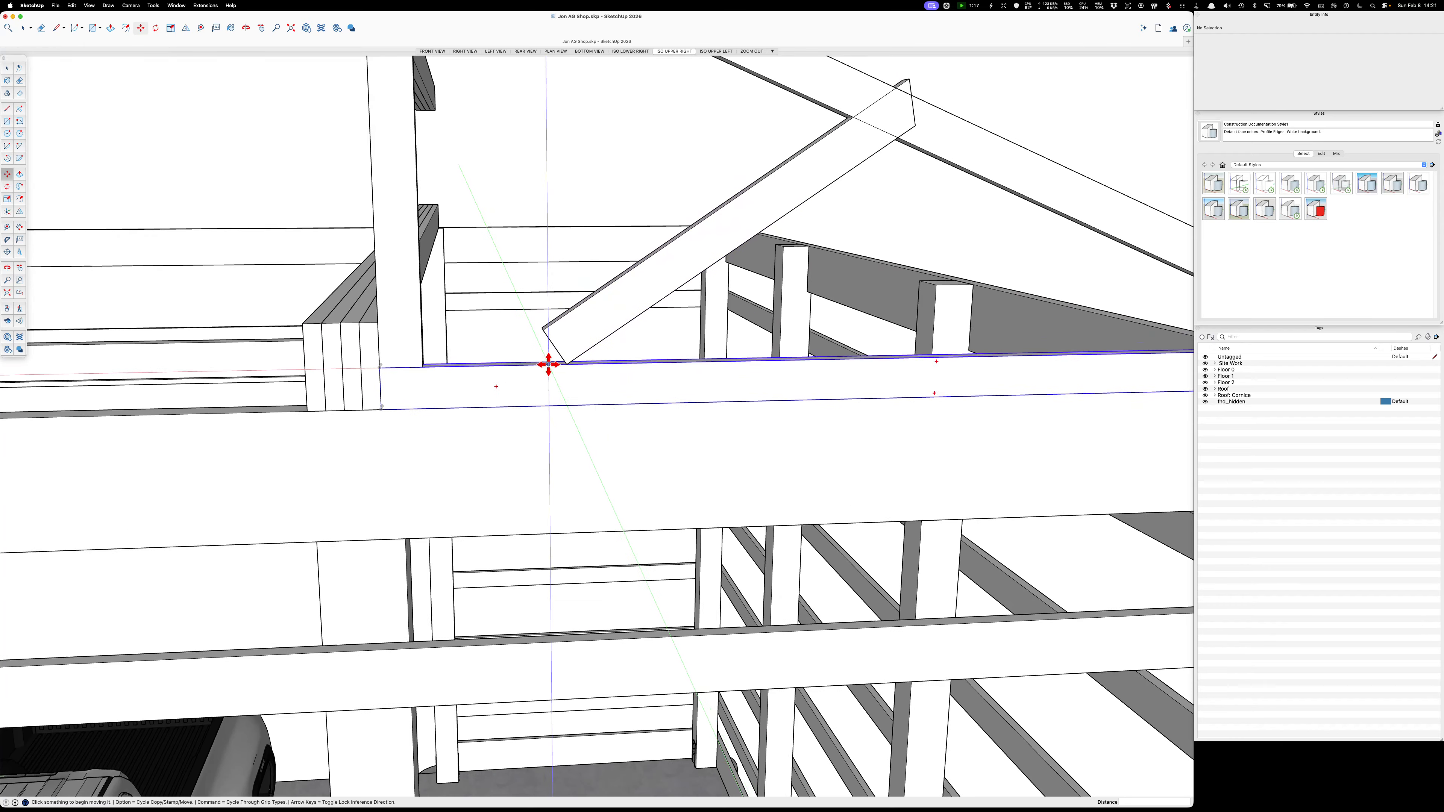
left_click(553, 347)
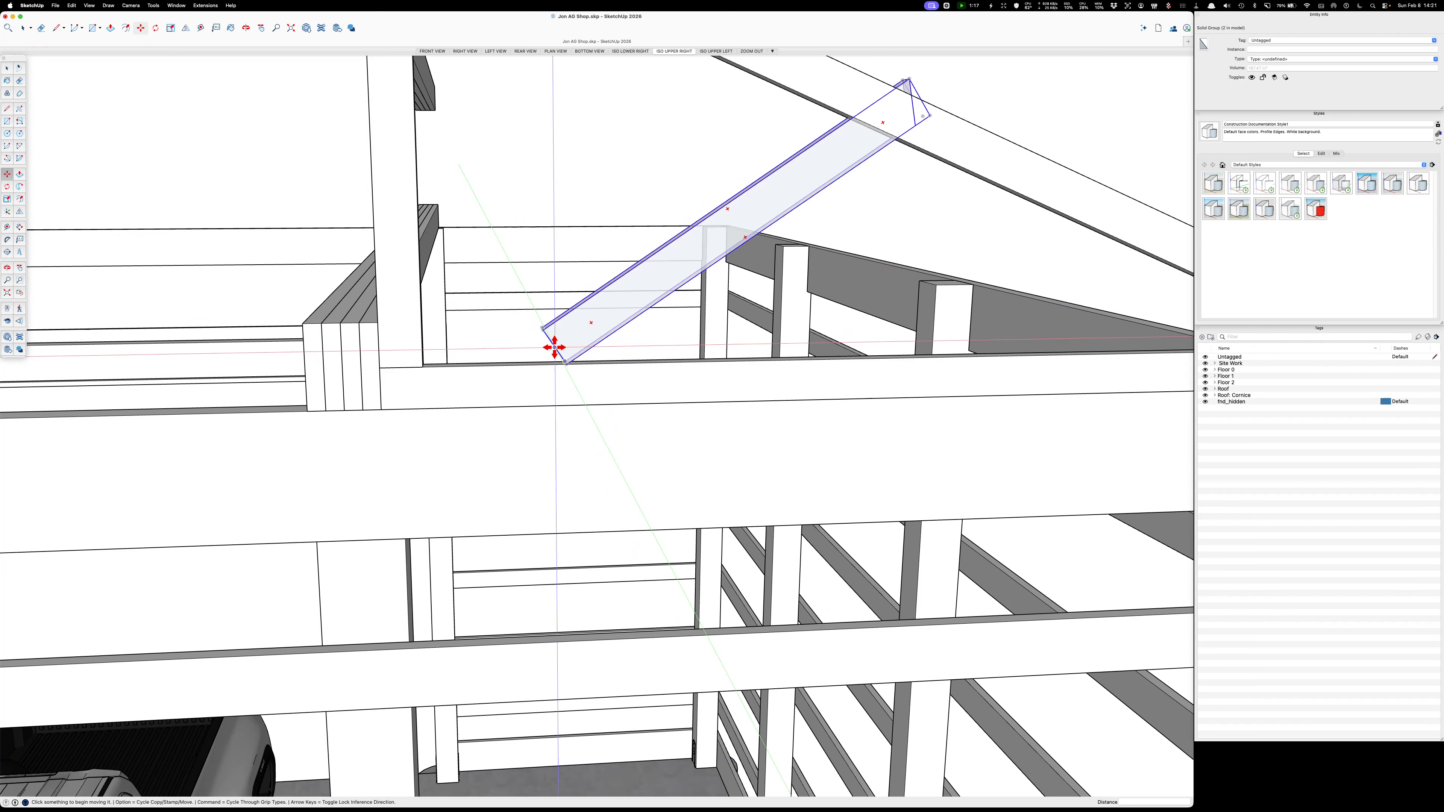
left_click(554, 347)
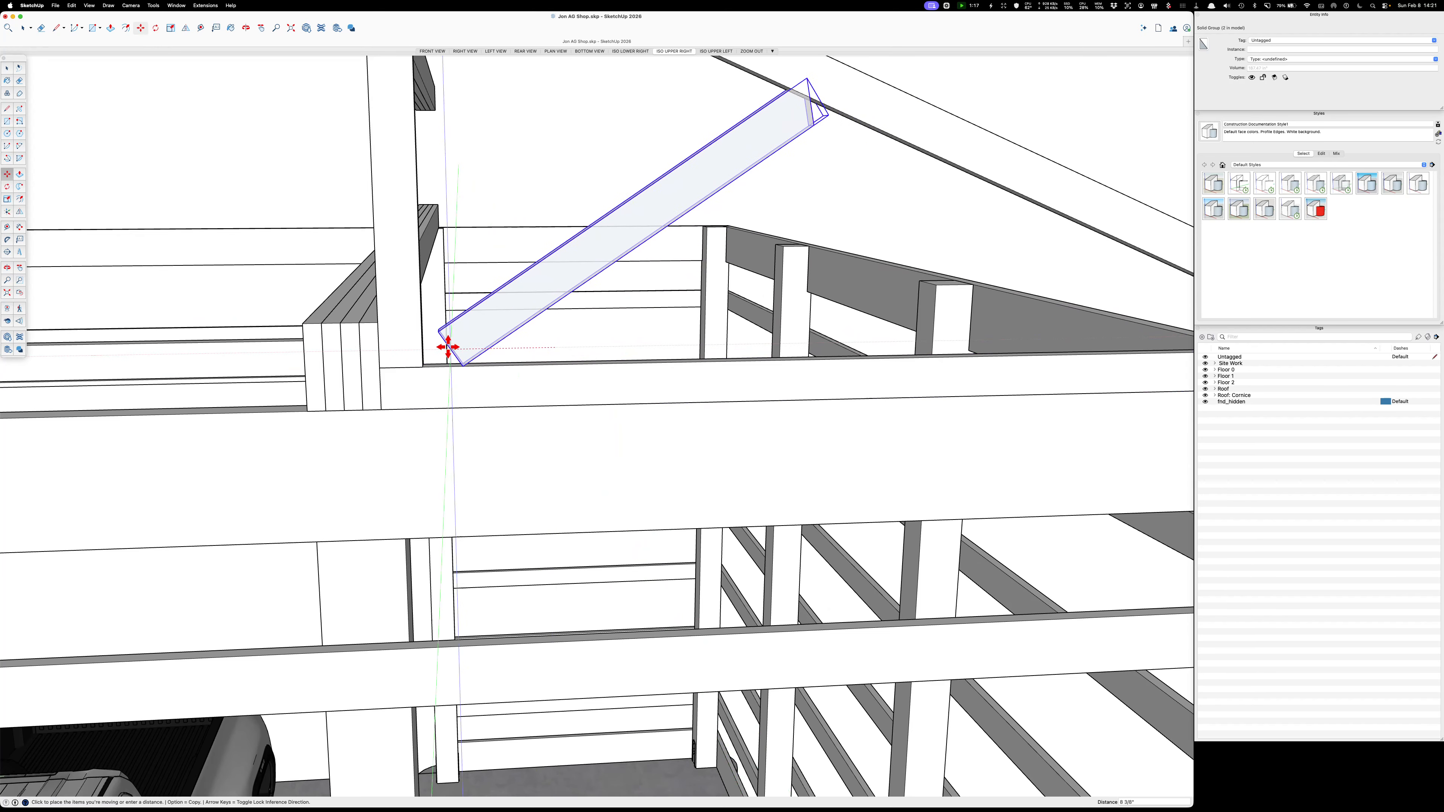
left_click(422, 366)
scroll(410, 373, "down", 4)
key("space")
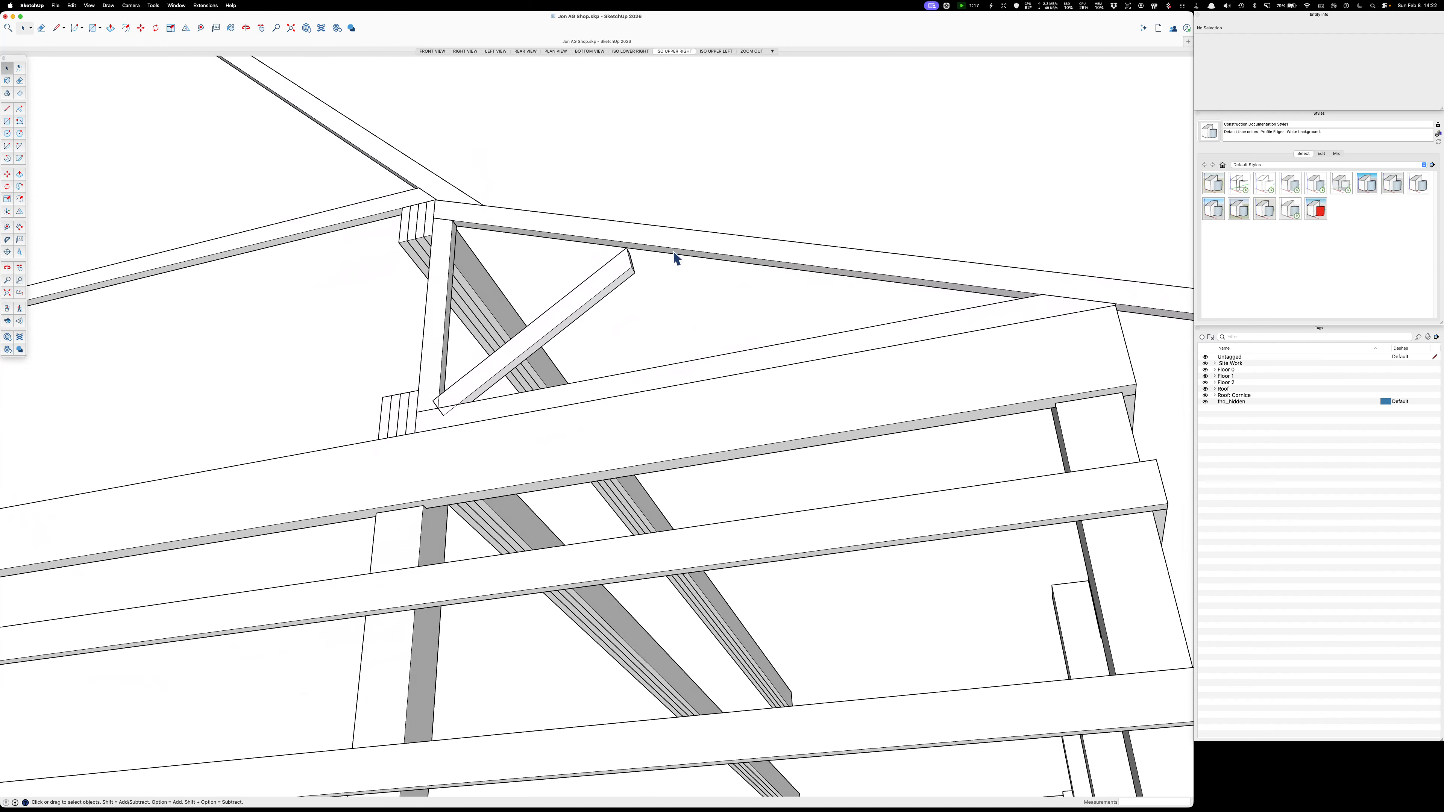
Extend the upper end of the diagonal brace to the underside of the sloping rafter with the Extend tool.
scroll(674, 250, "up", 4)
key("e")
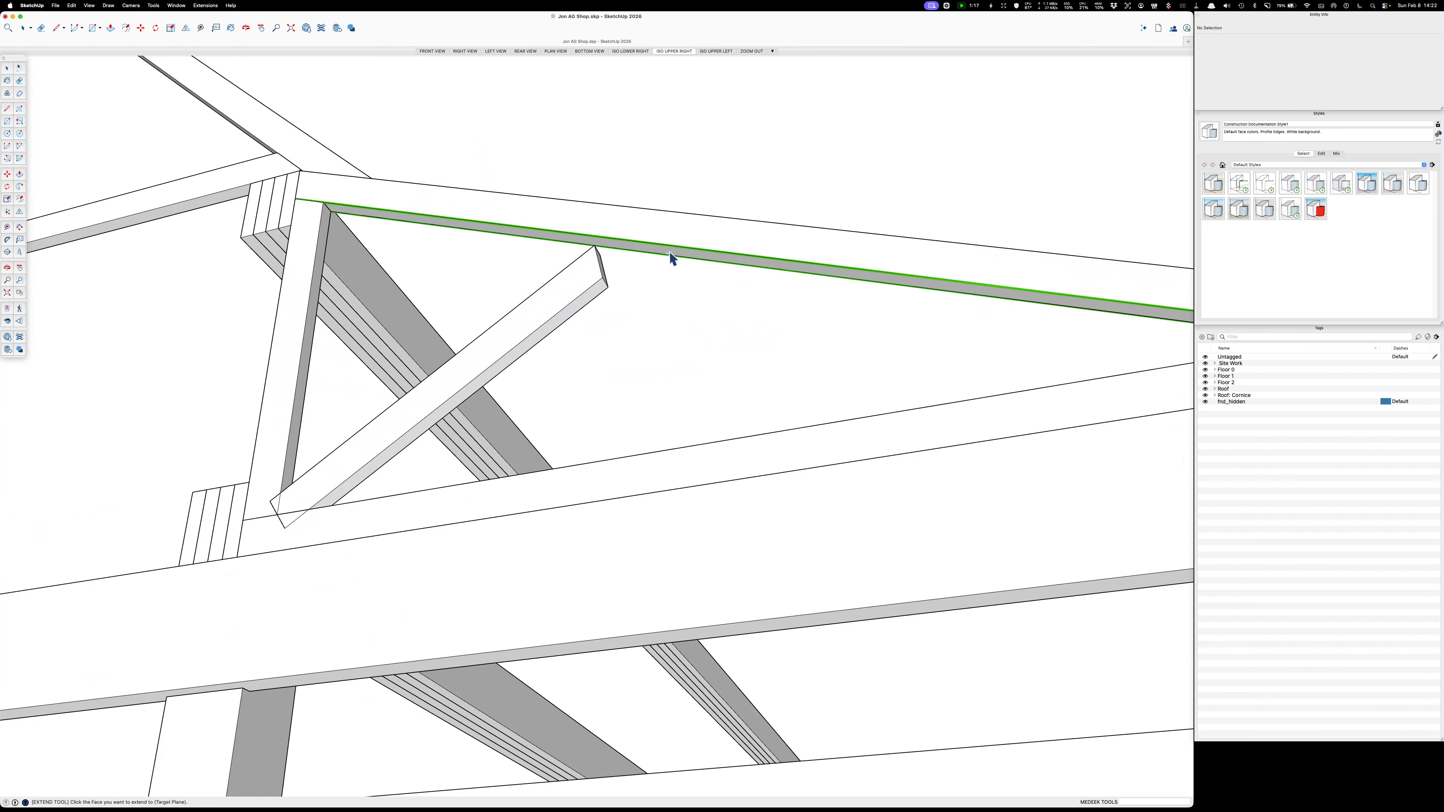
left_click(669, 250)
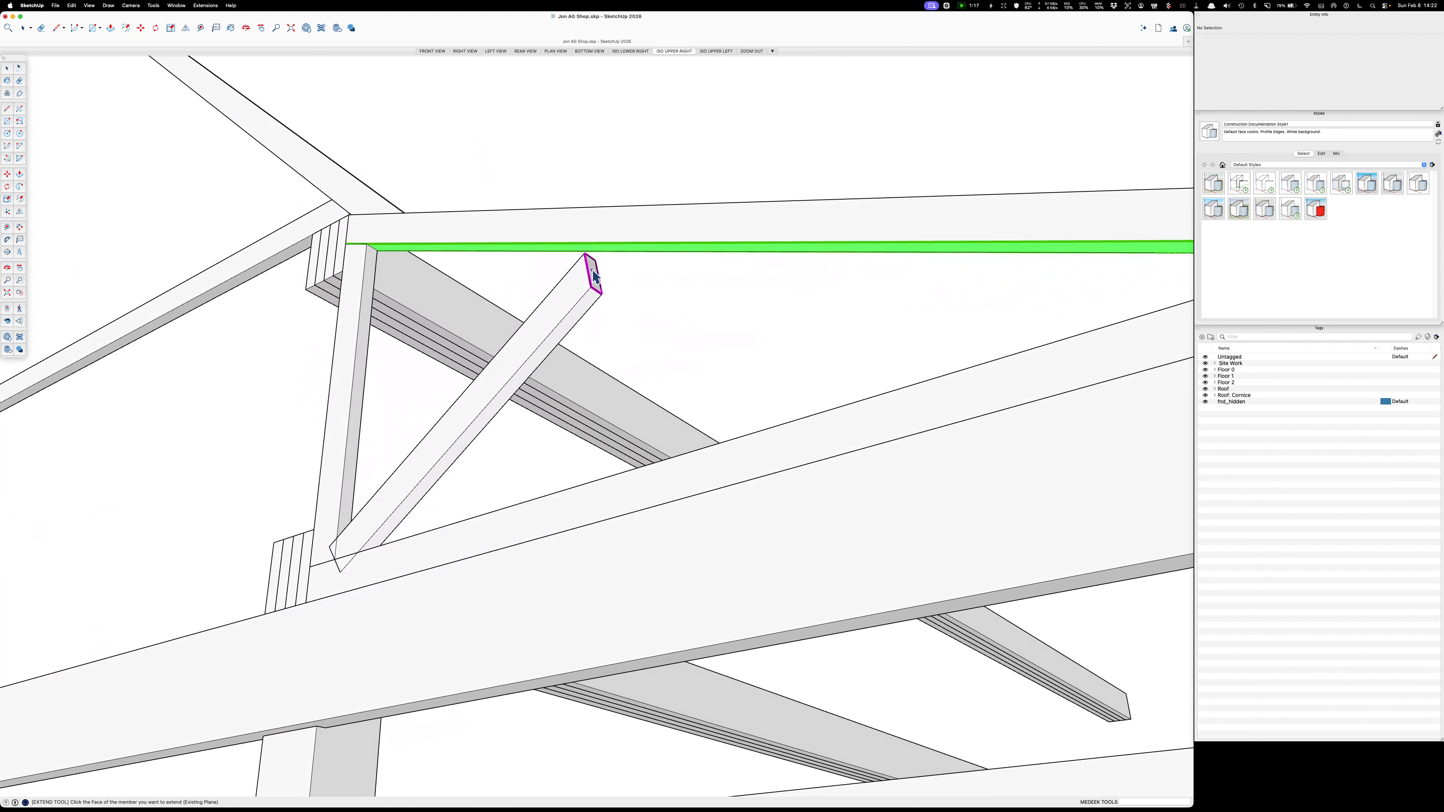
left_click(593, 277)
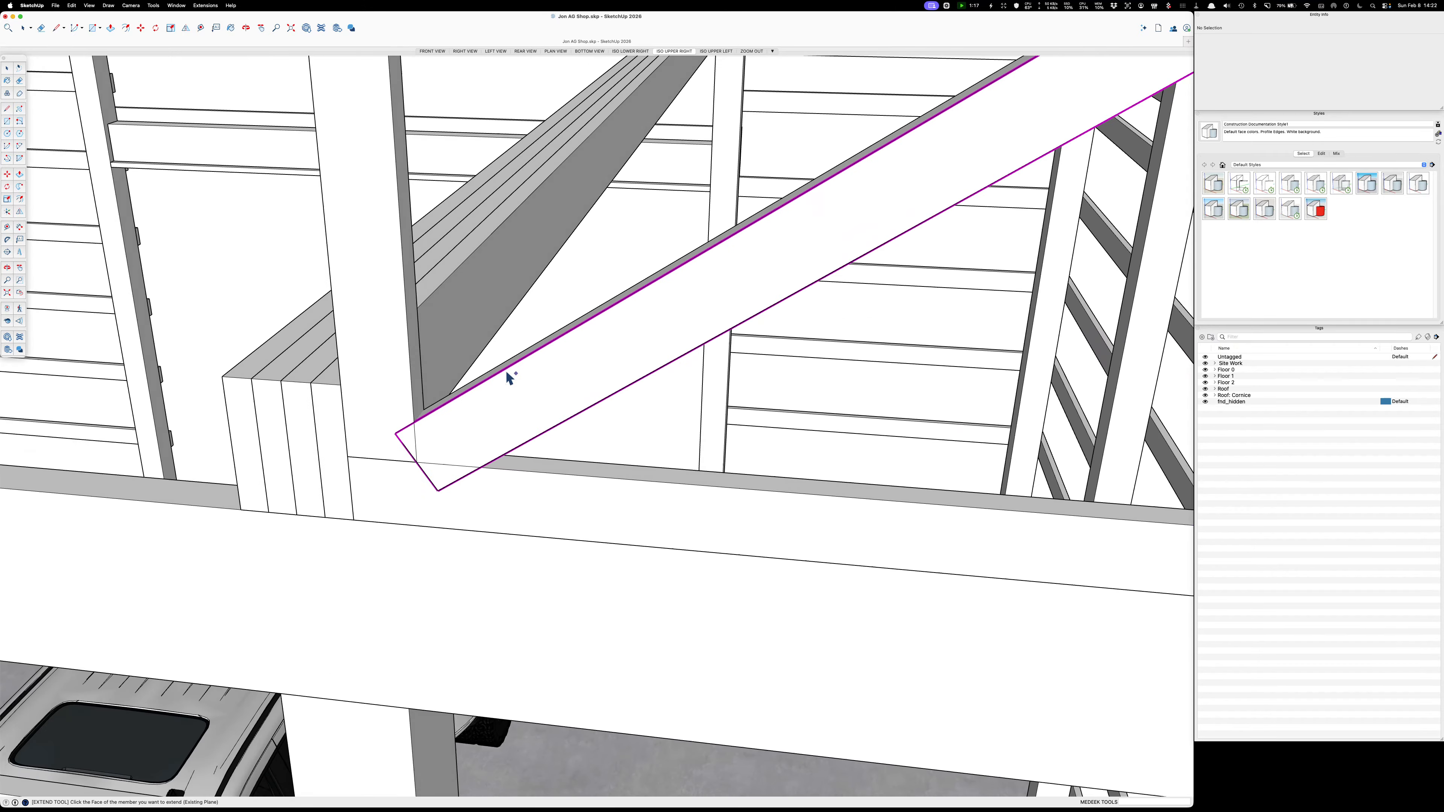
key("space")
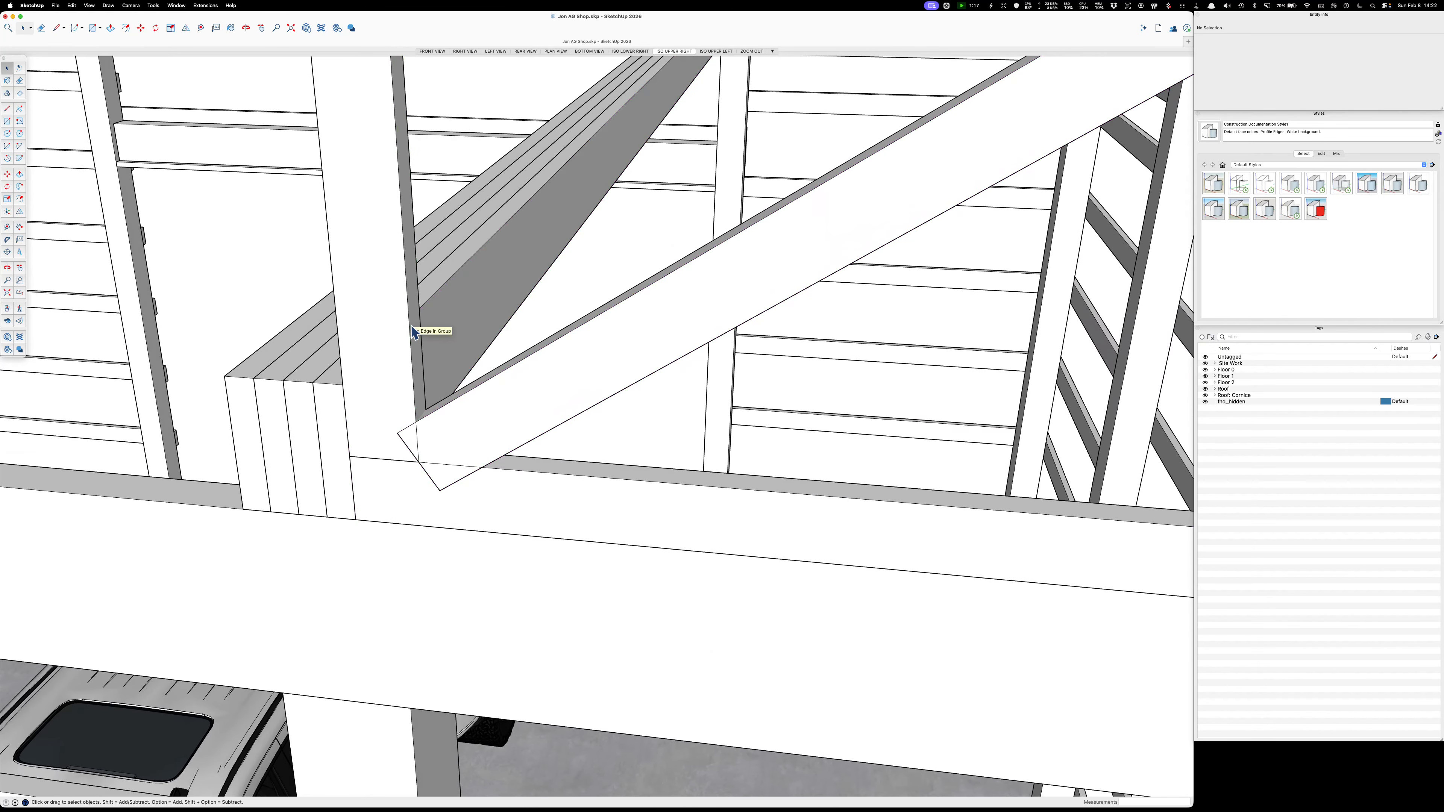
Trim the diagonal brace's lower end against the tall stud's inner face and the upper face of the top board.
key("shift+t")
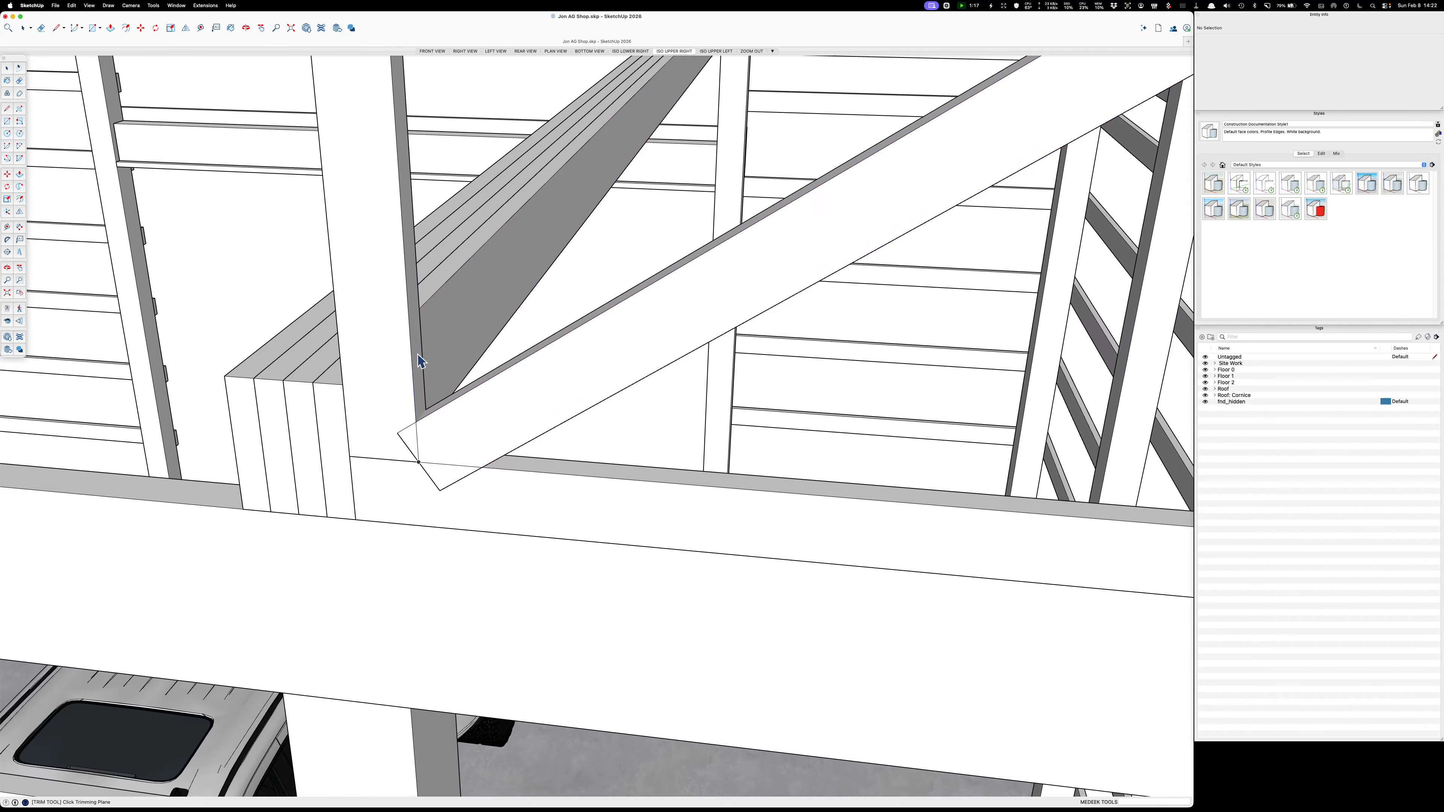
left_click(418, 389)
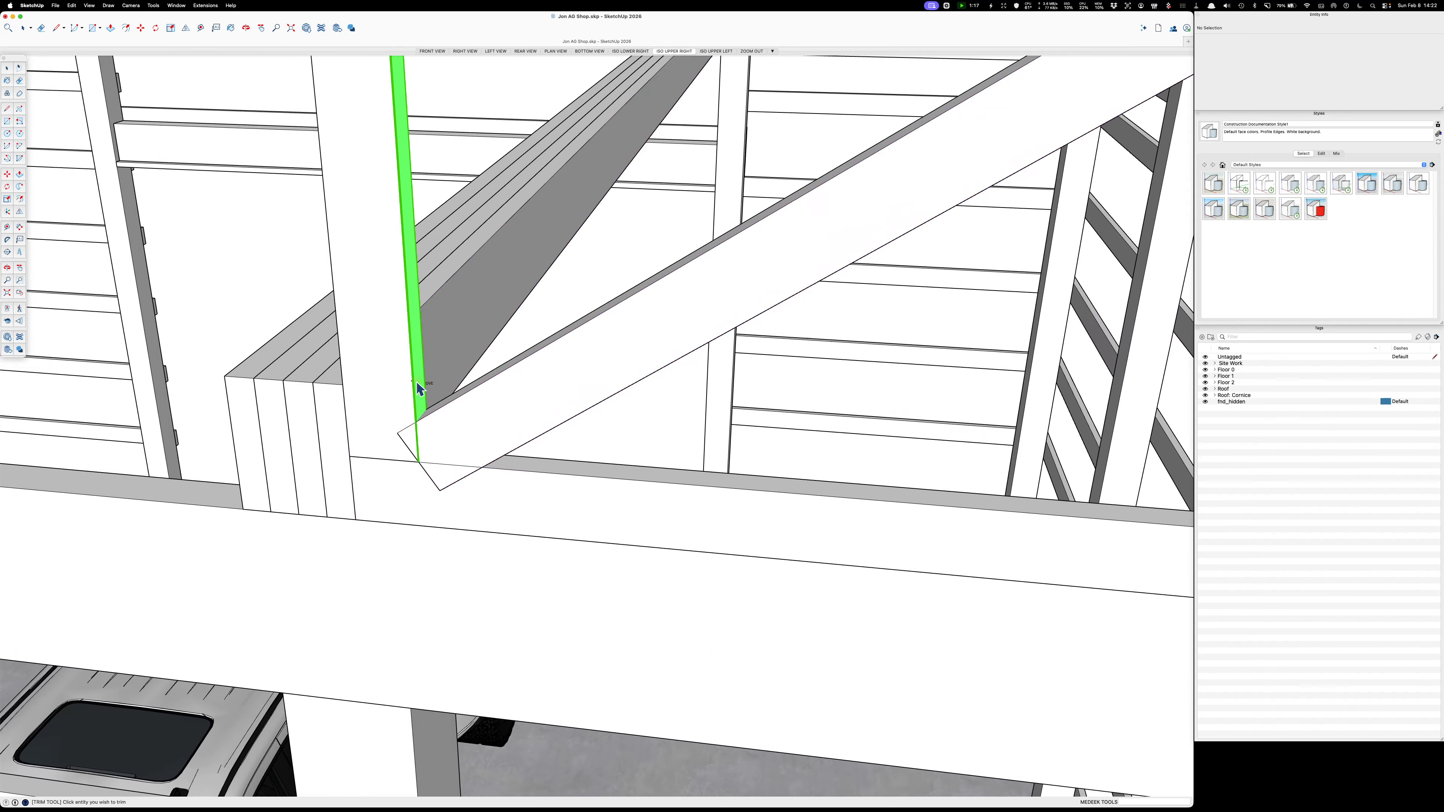
left_click(404, 438)
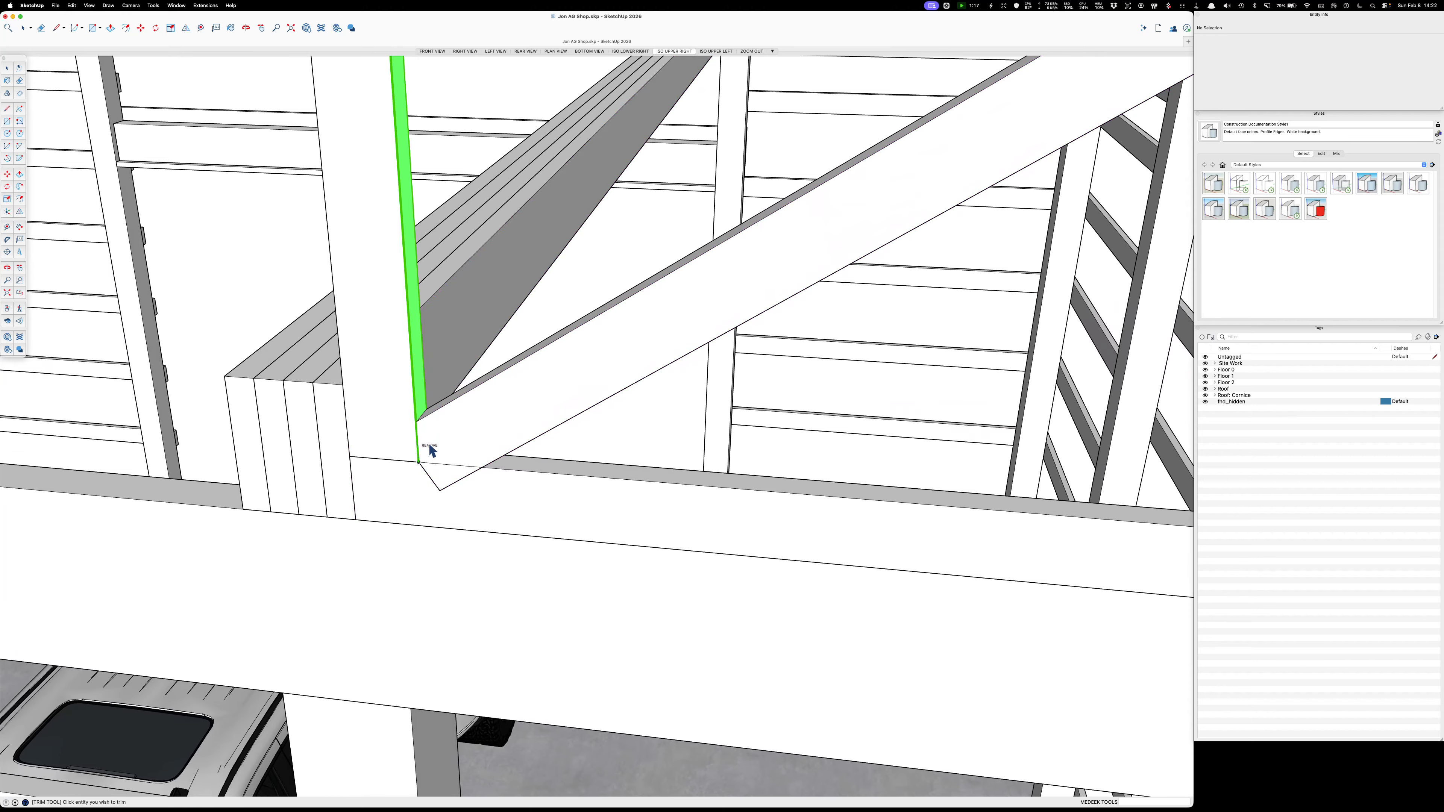
key("Escape")
left_click(523, 465)
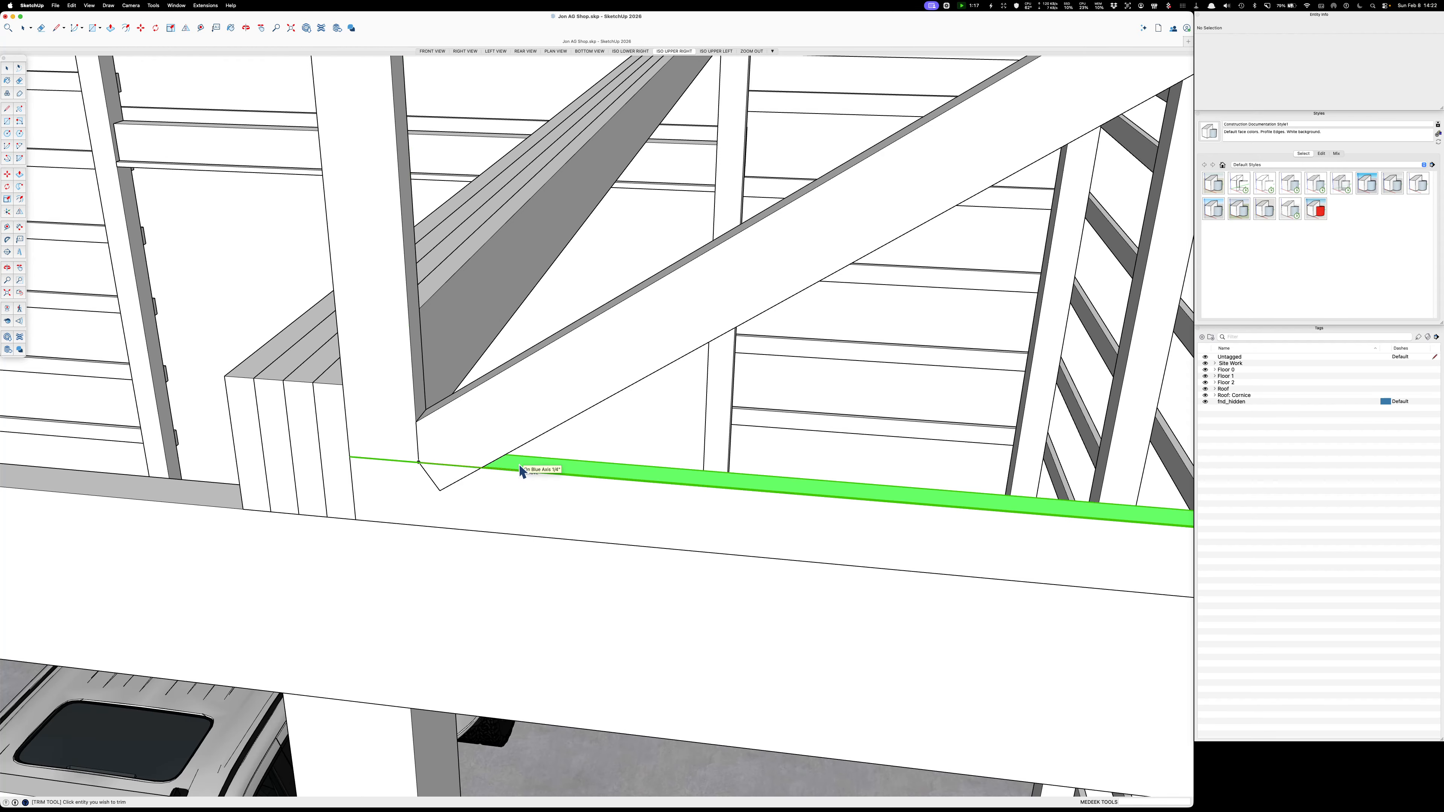
key("Escape")
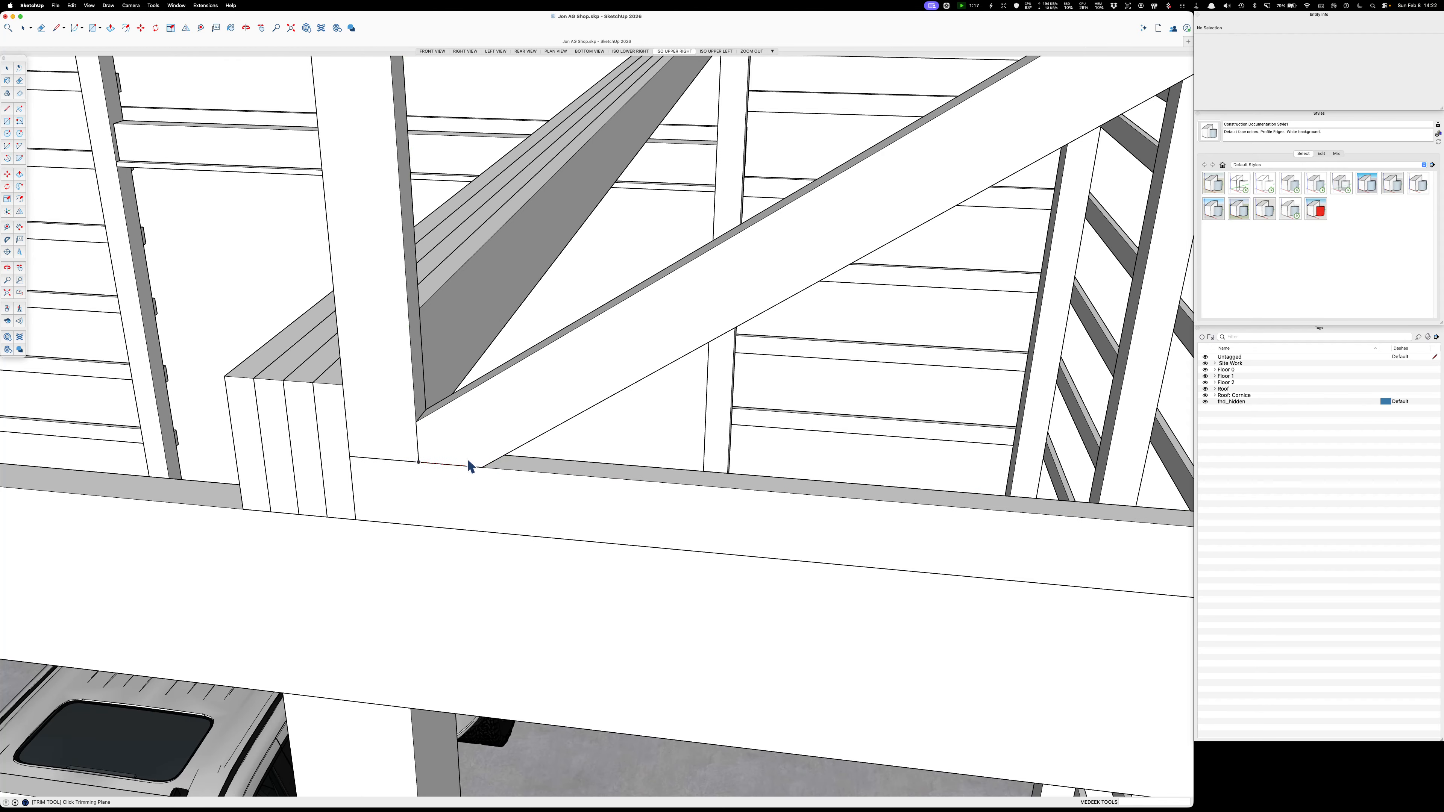
key("space")
Move the tall stud along the rafter to the diagonal brace's upper end, and raise it so its top projects above the rafter.
scroll(448, 445, "down", 5)
scroll(449, 452, "up", 10)
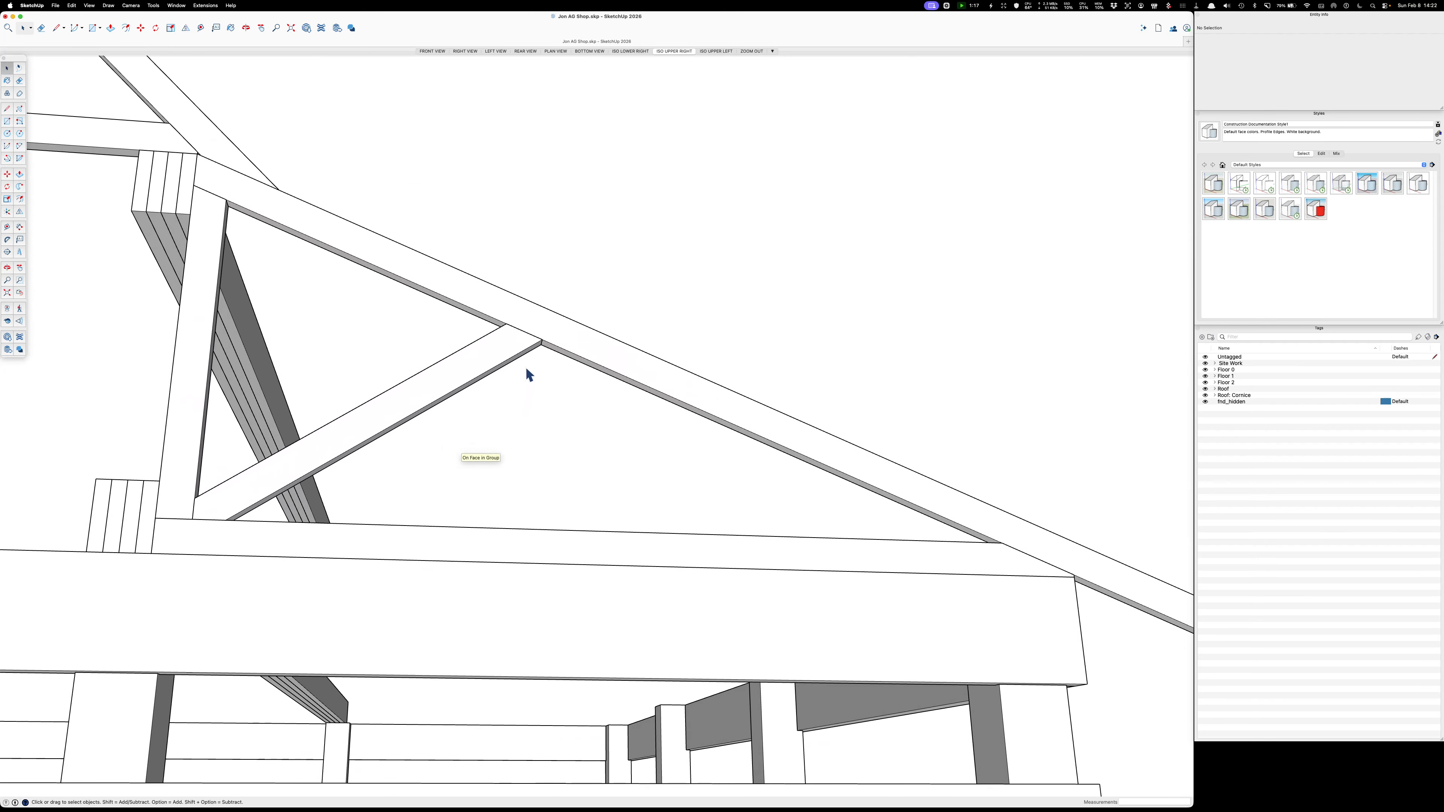
left_click(193, 403)
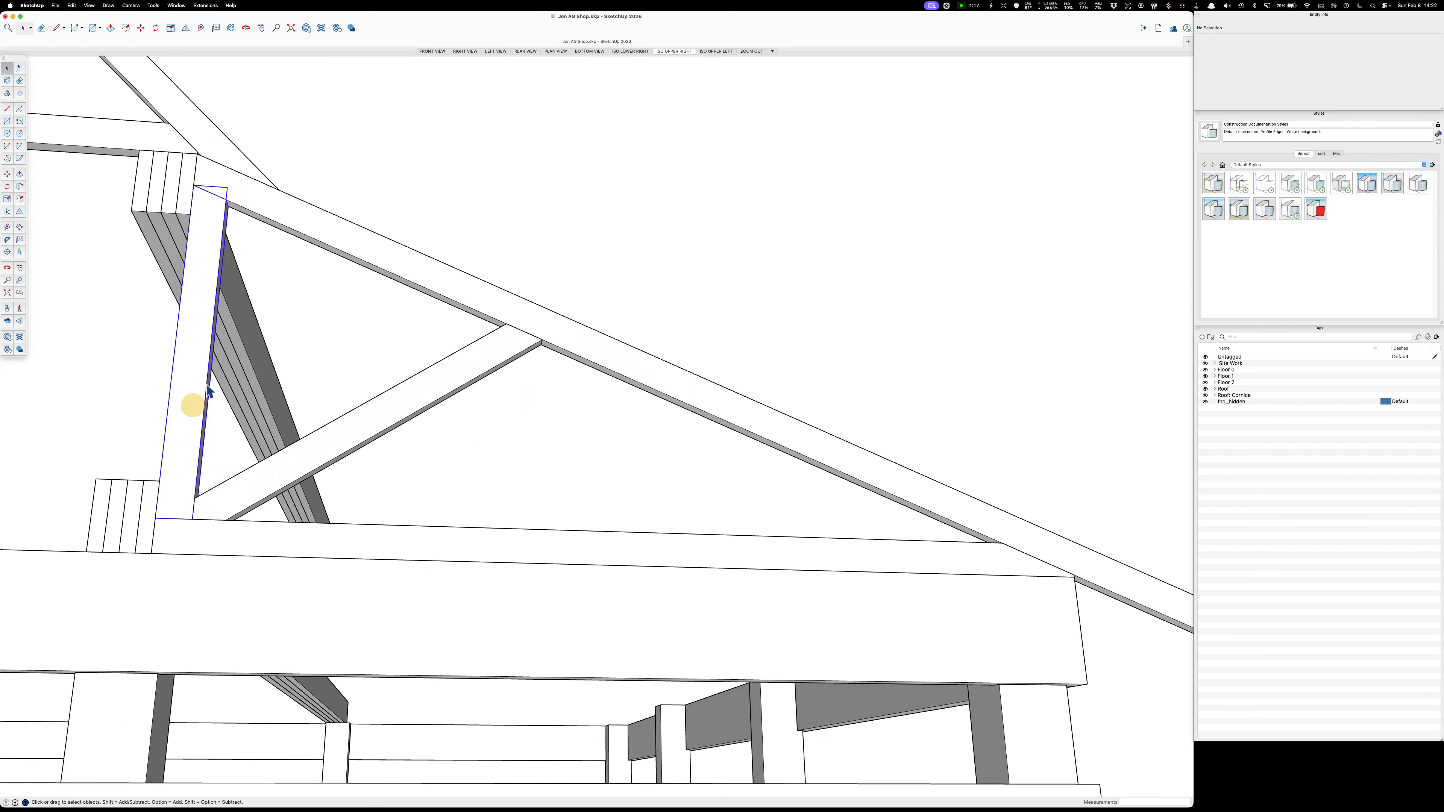
key("m")
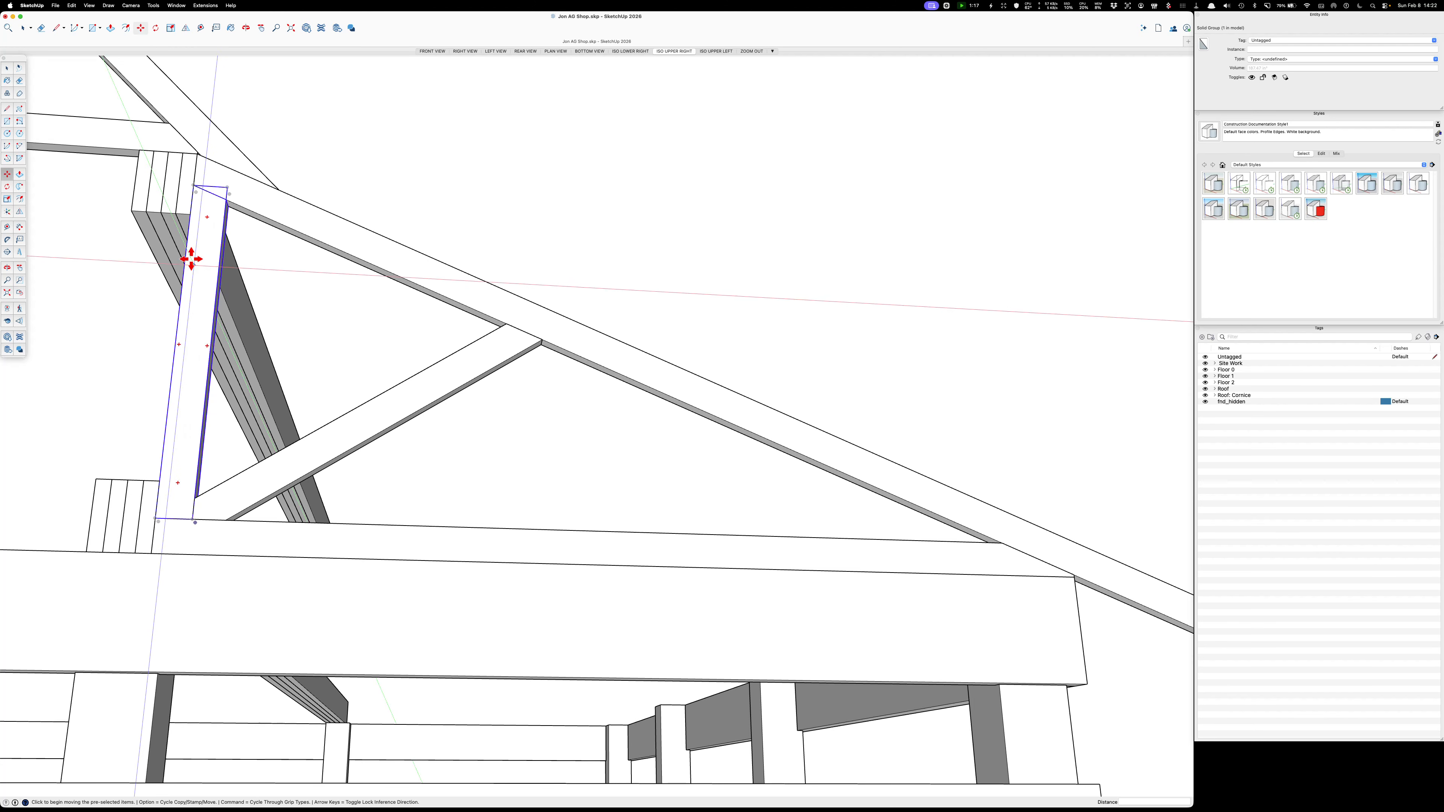
left_click(193, 185)
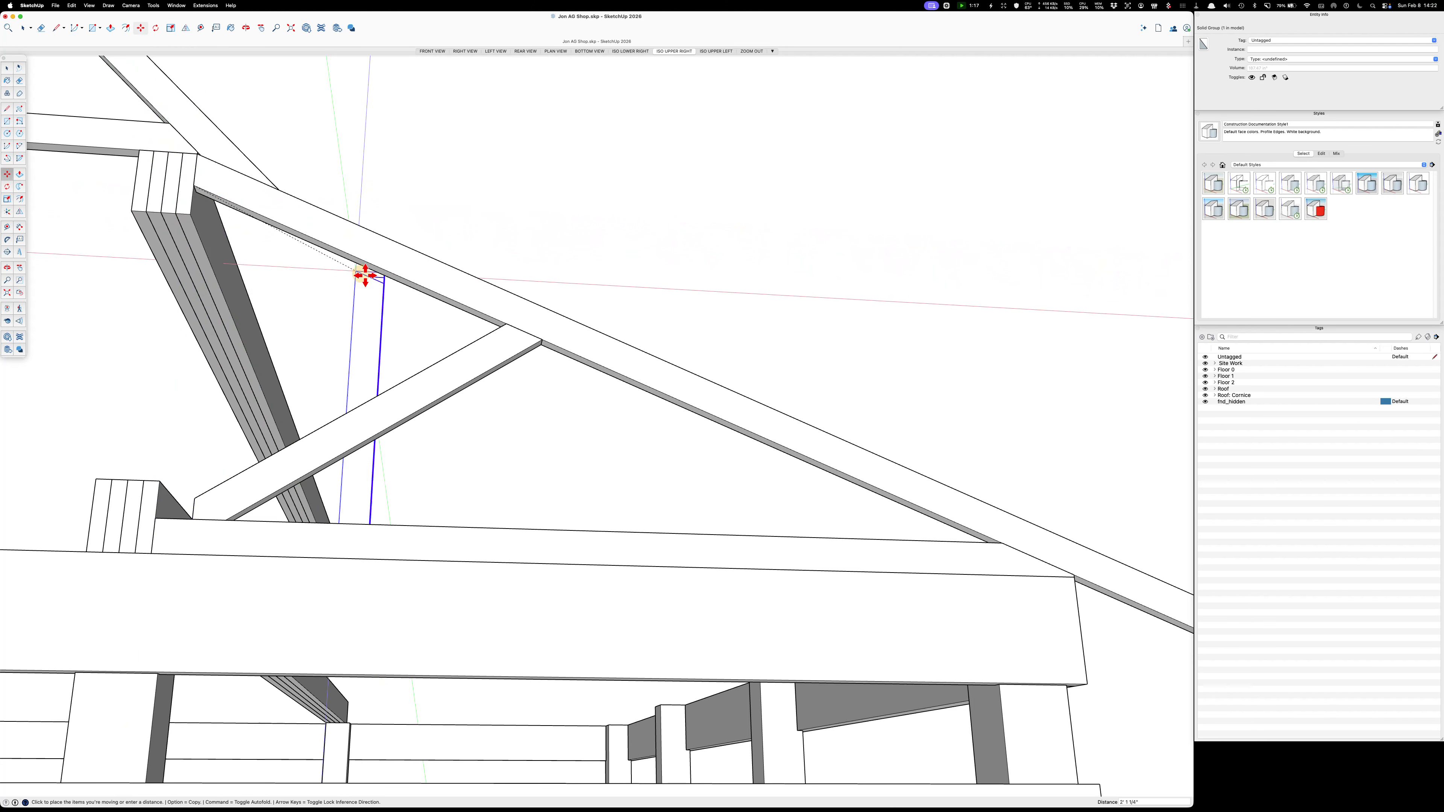
left_click(527, 348)
scroll(528, 372, "up", 5)
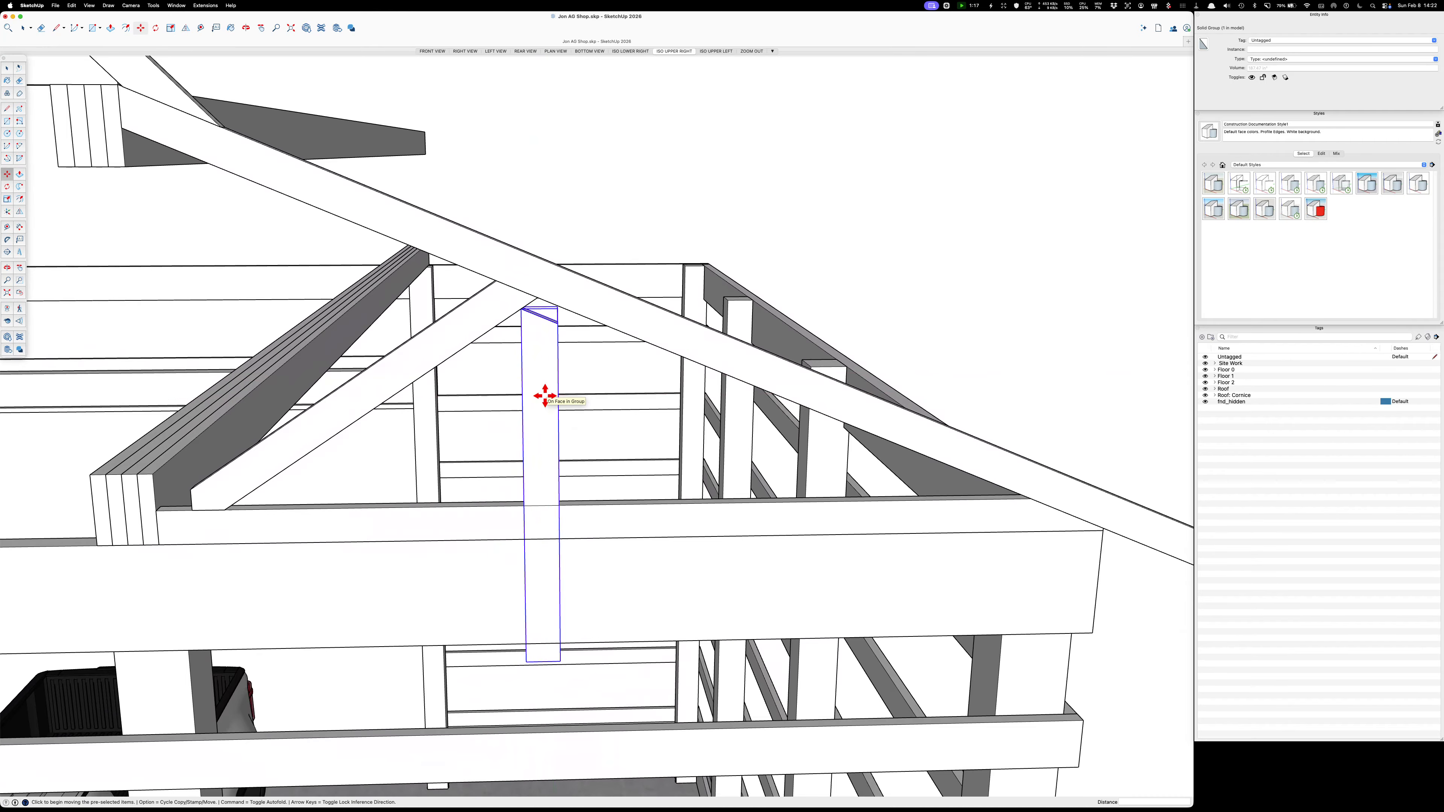
left_click(542, 486)
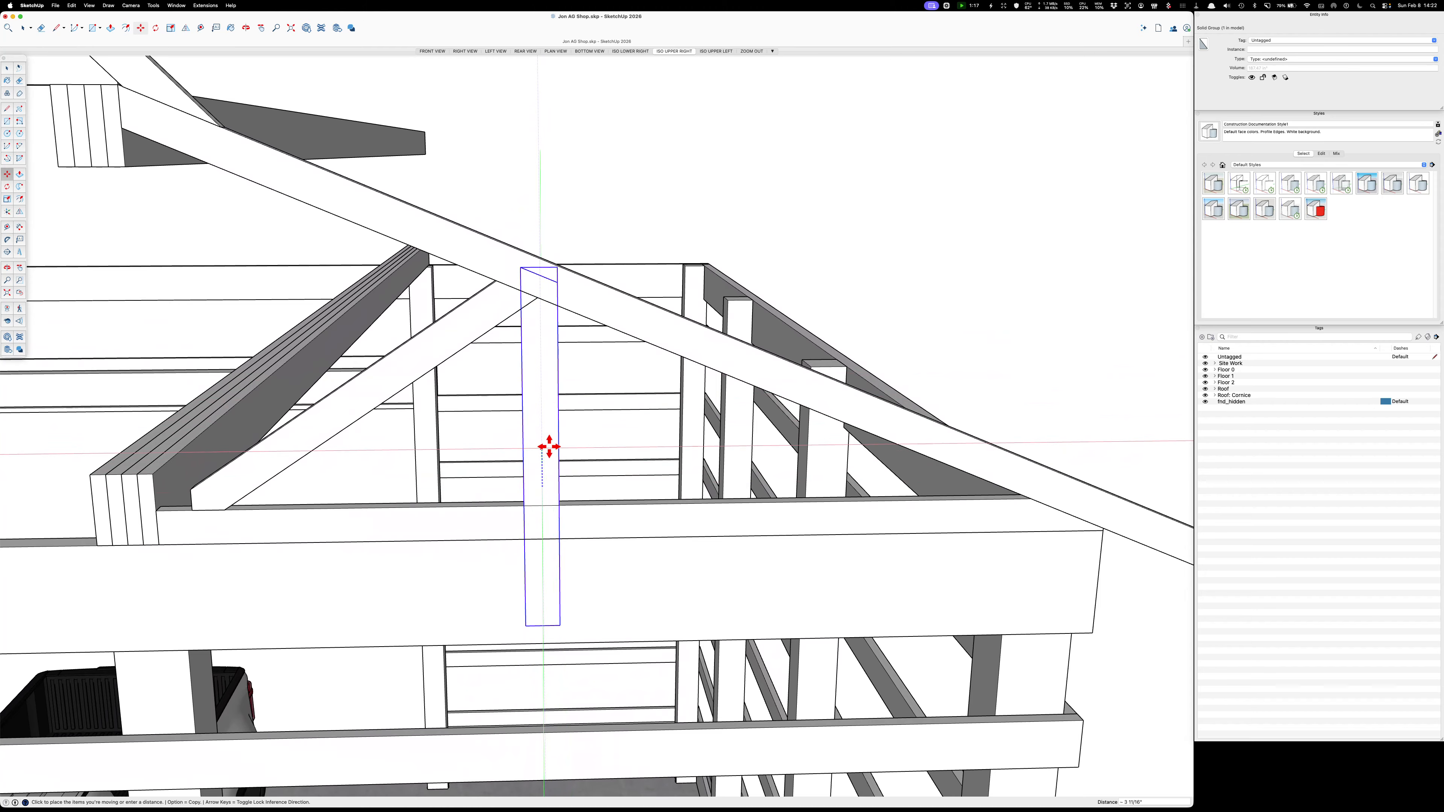
left_click(548, 402)
key("space")
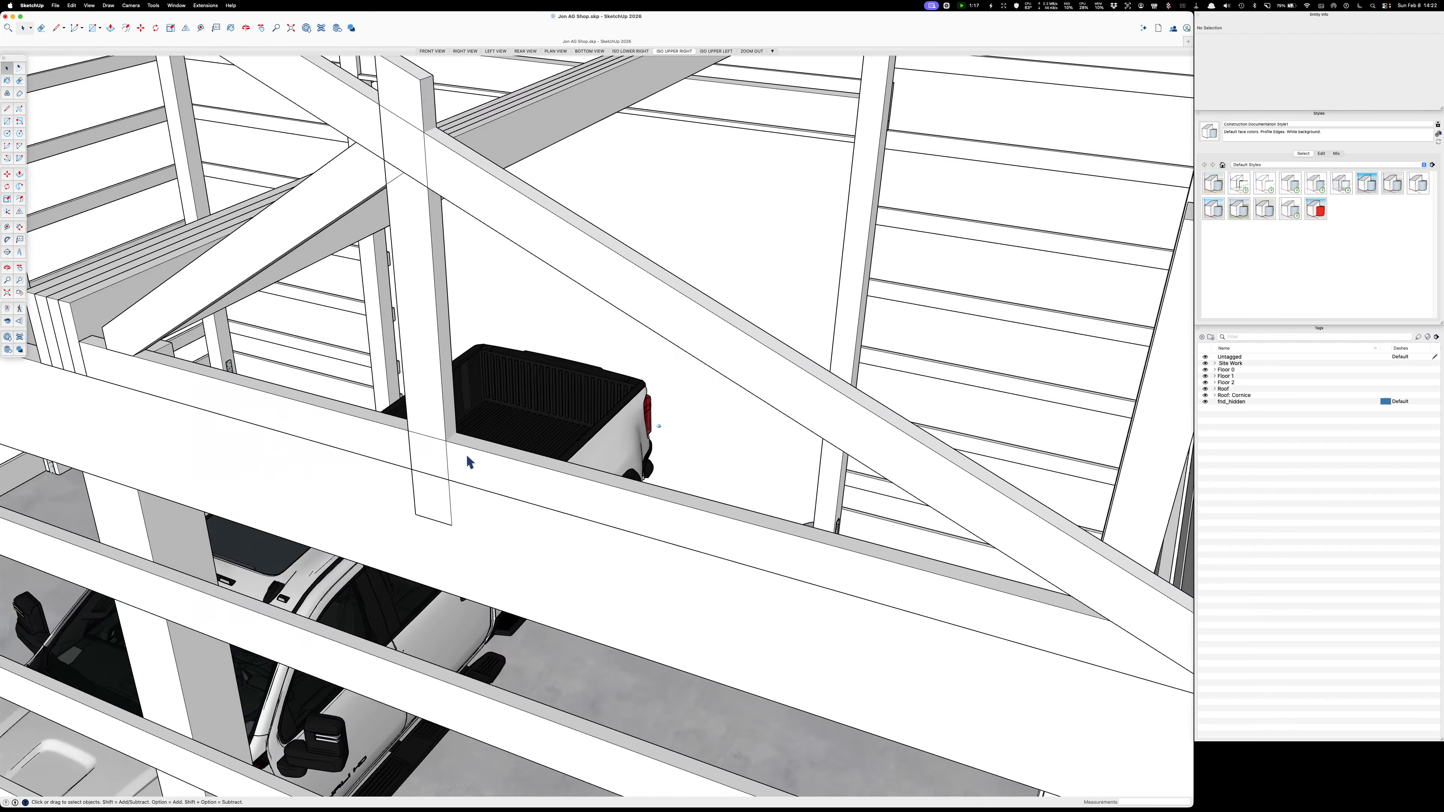
Trim the moved stud's lower end to the upper face of the end wall's top board.
key("t")
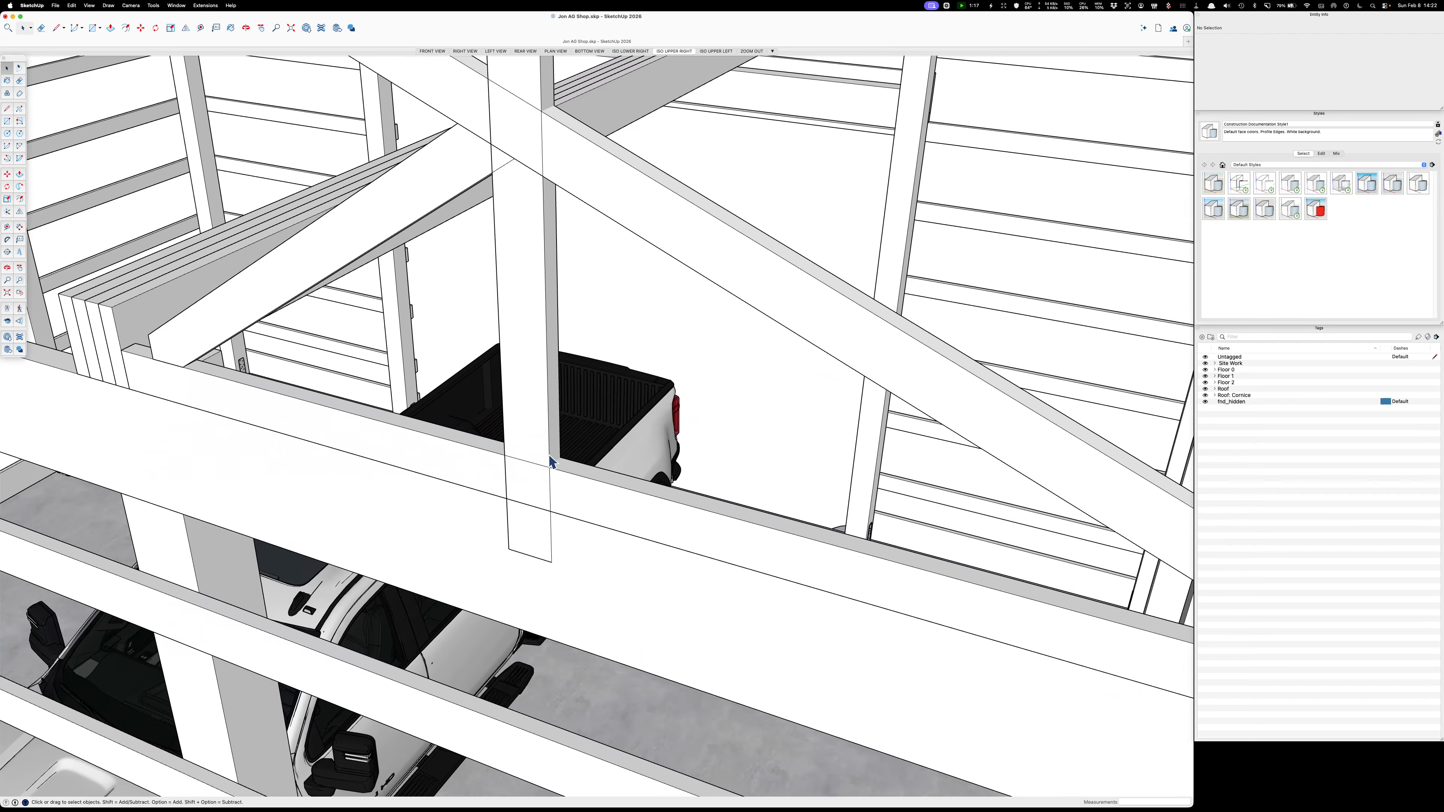
left_click(574, 466)
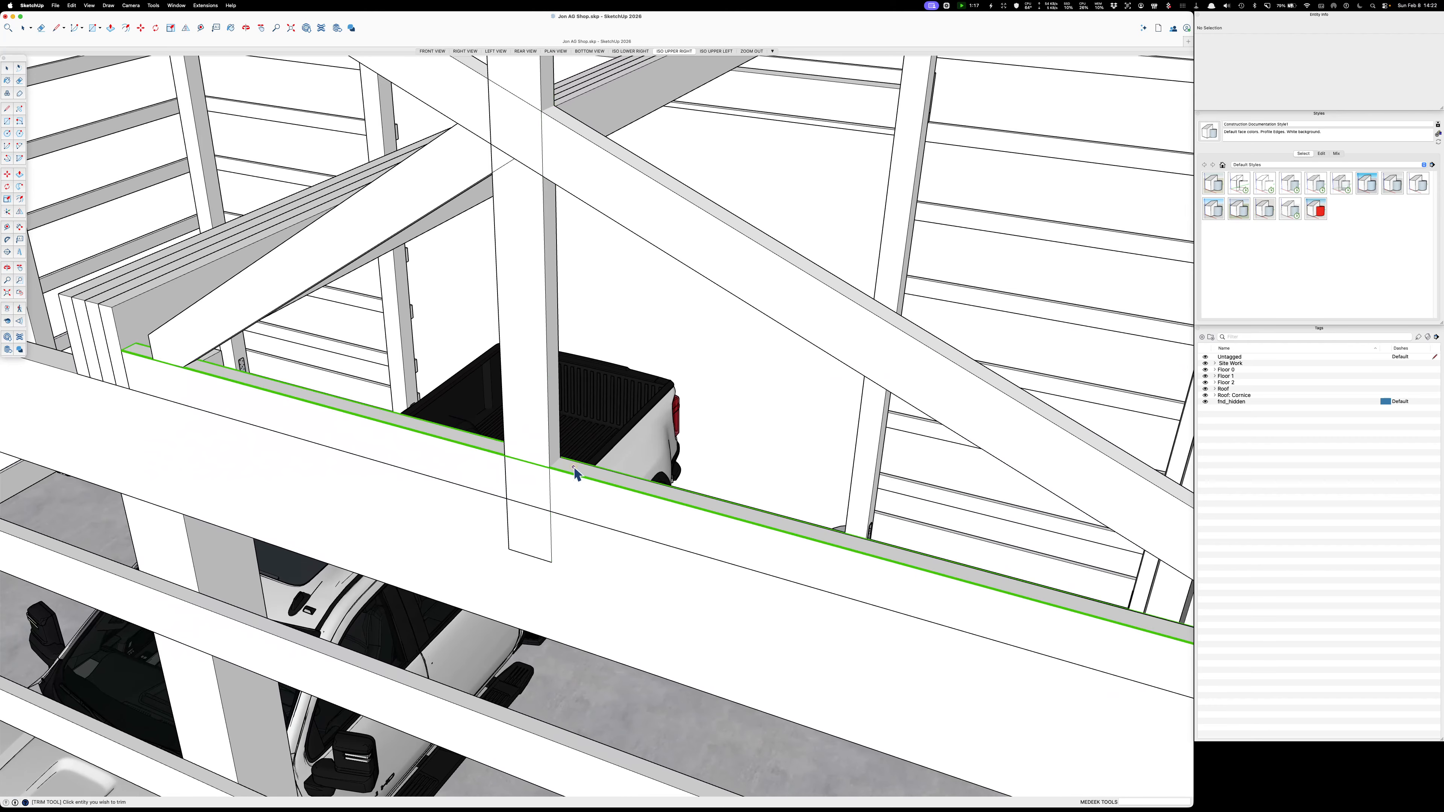
left_click(550, 529)
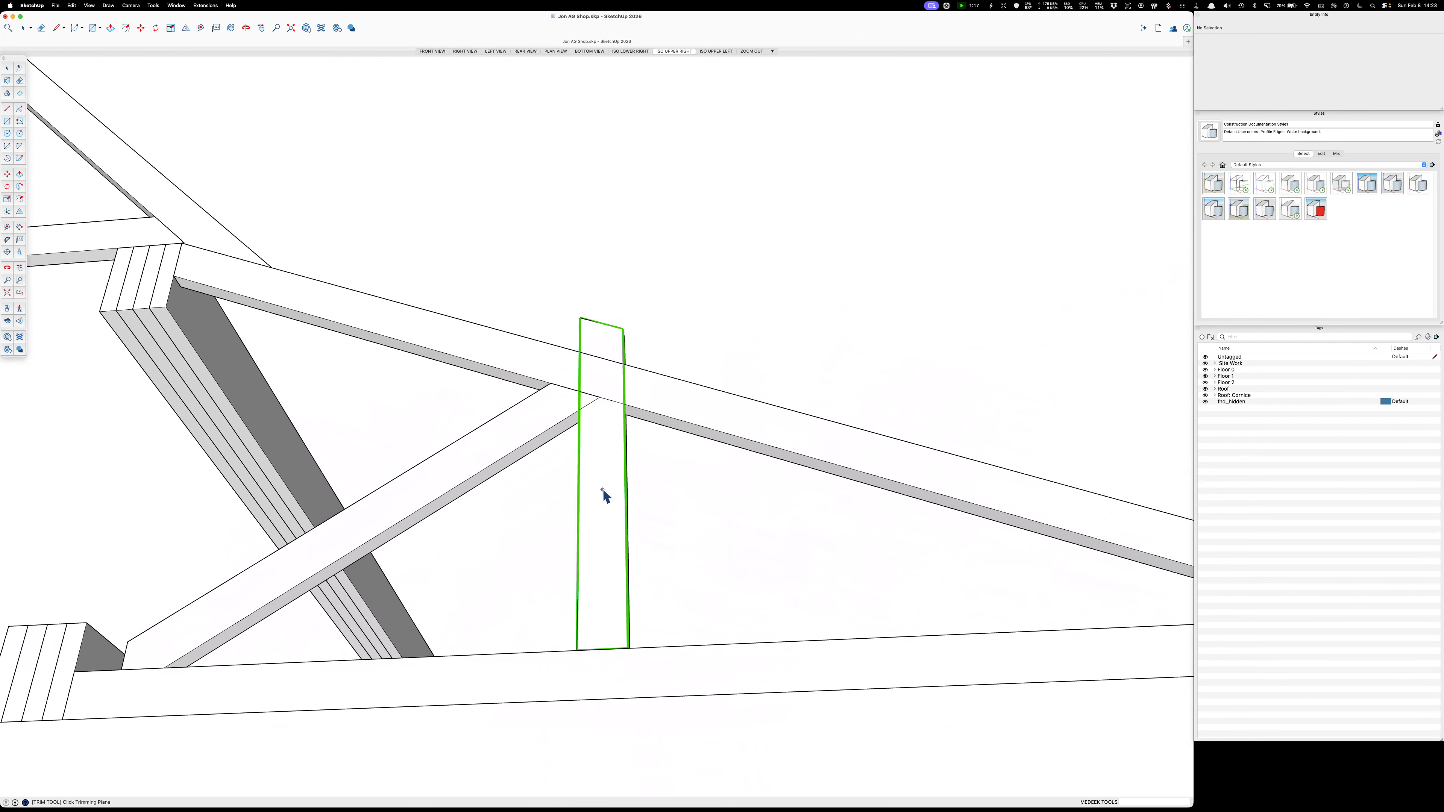
Copy the trimmed stud along the top board to its far end, beside the stacked beam at the brace's foot.
key("space")
left_click(607, 528)
key("m")
key("alt")
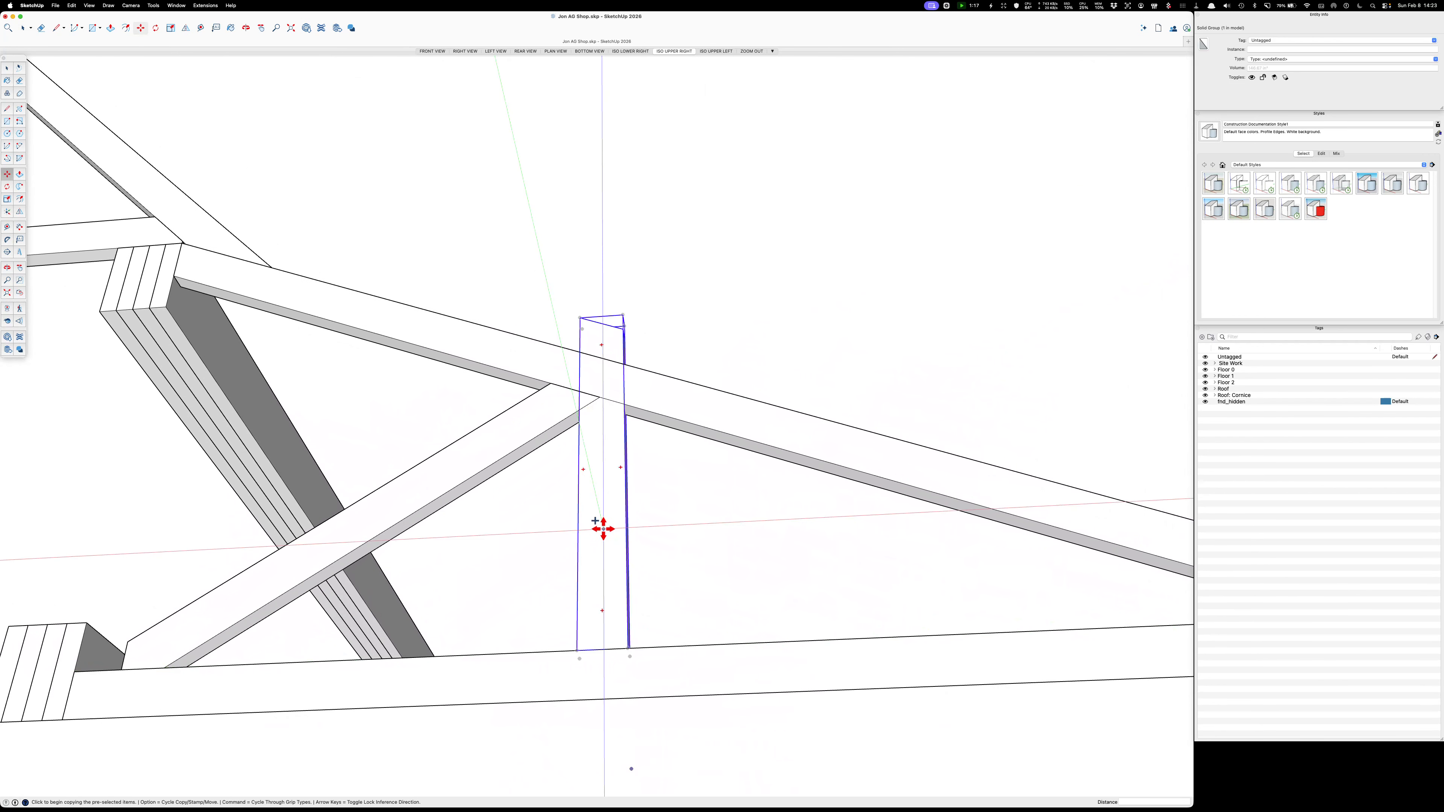
left_click(577, 650)
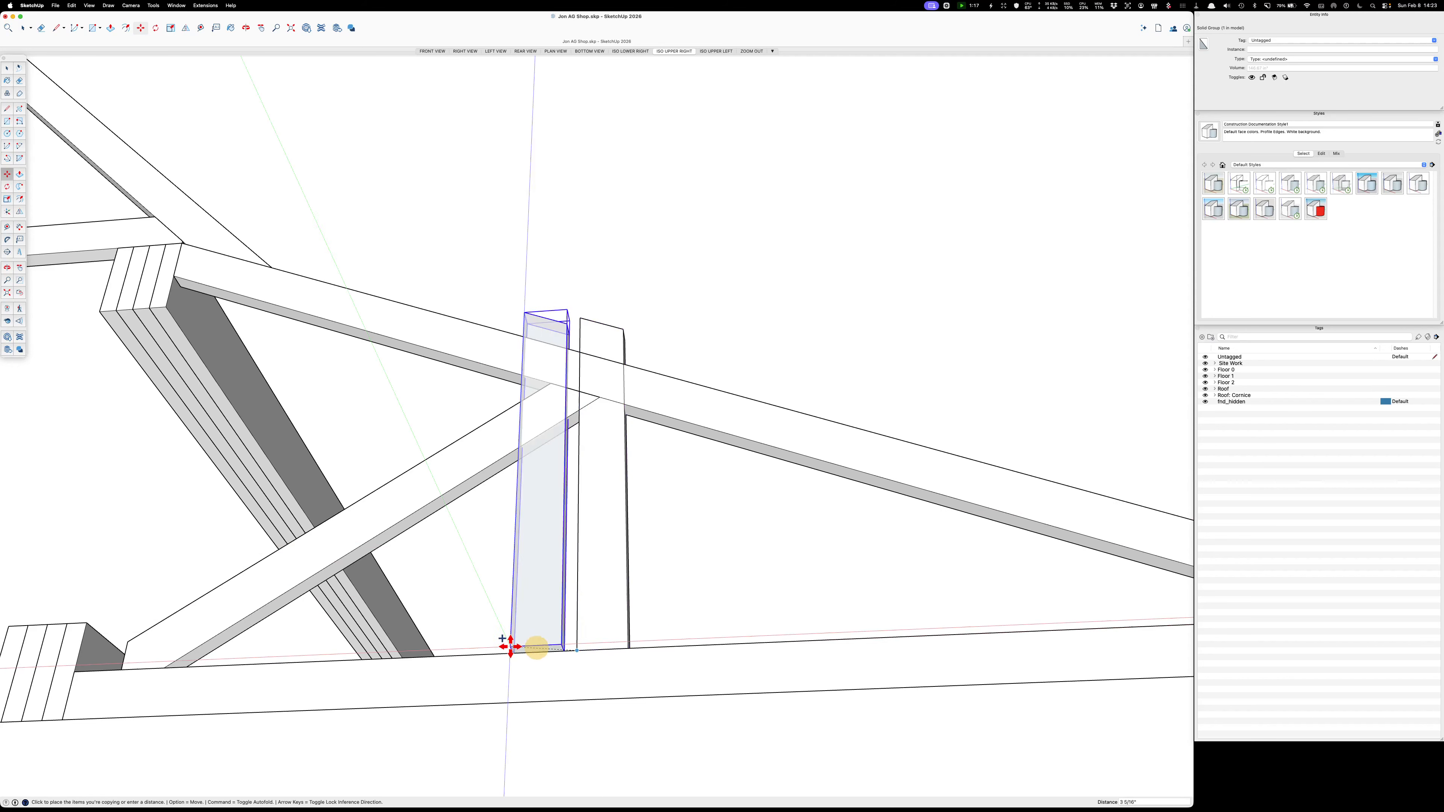
left_click(75, 671)
Extend the top of the copied stud to the underside of the sloping rafter.
key("e")
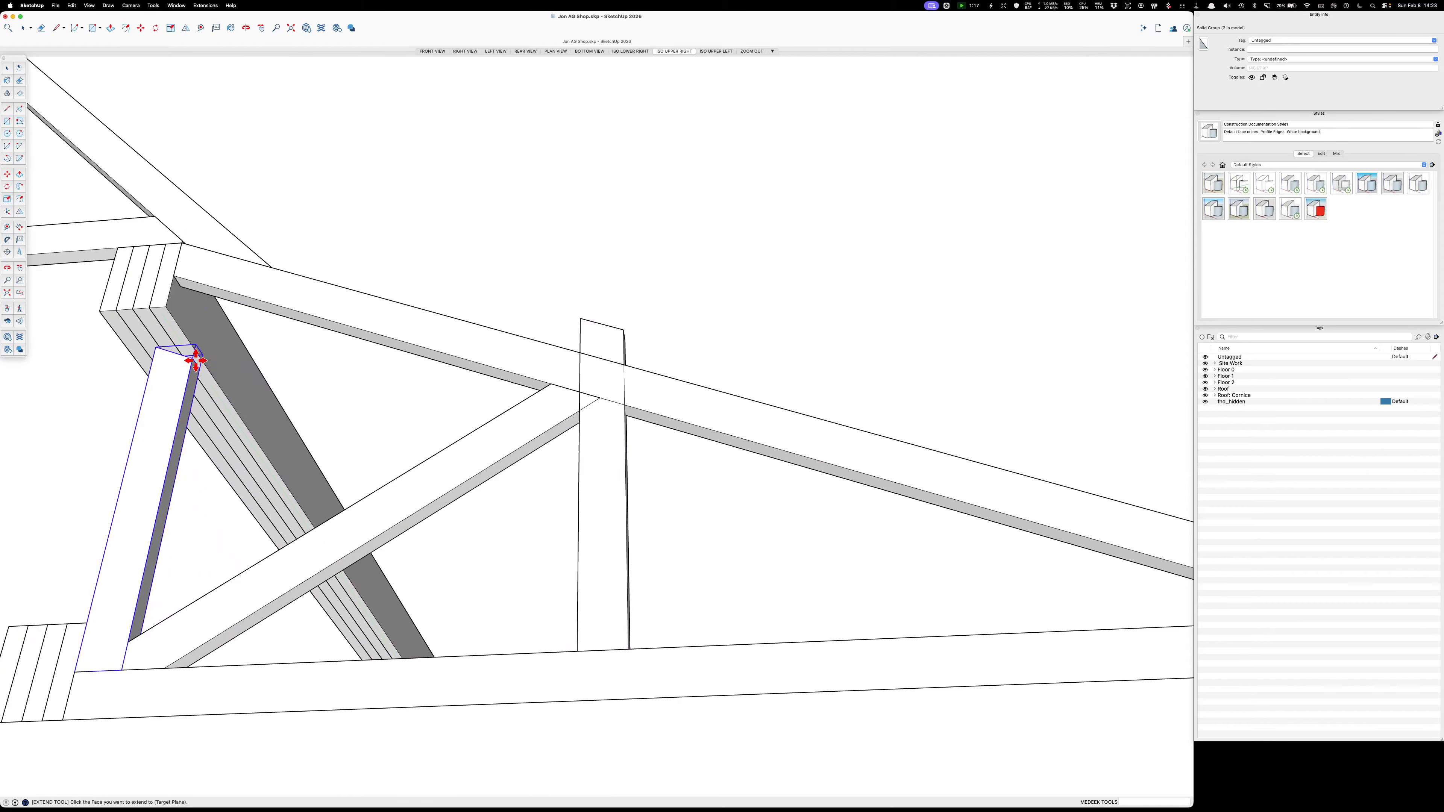
left_click(229, 297)
middle_click_drag(230, 297, 215, 367)
left_click(144, 355)
key("space")
Trim off the part of the middle stud that projects above the rafter, using the rafter's underside as the trimming plane.
scroll(598, 475, "up", 10)
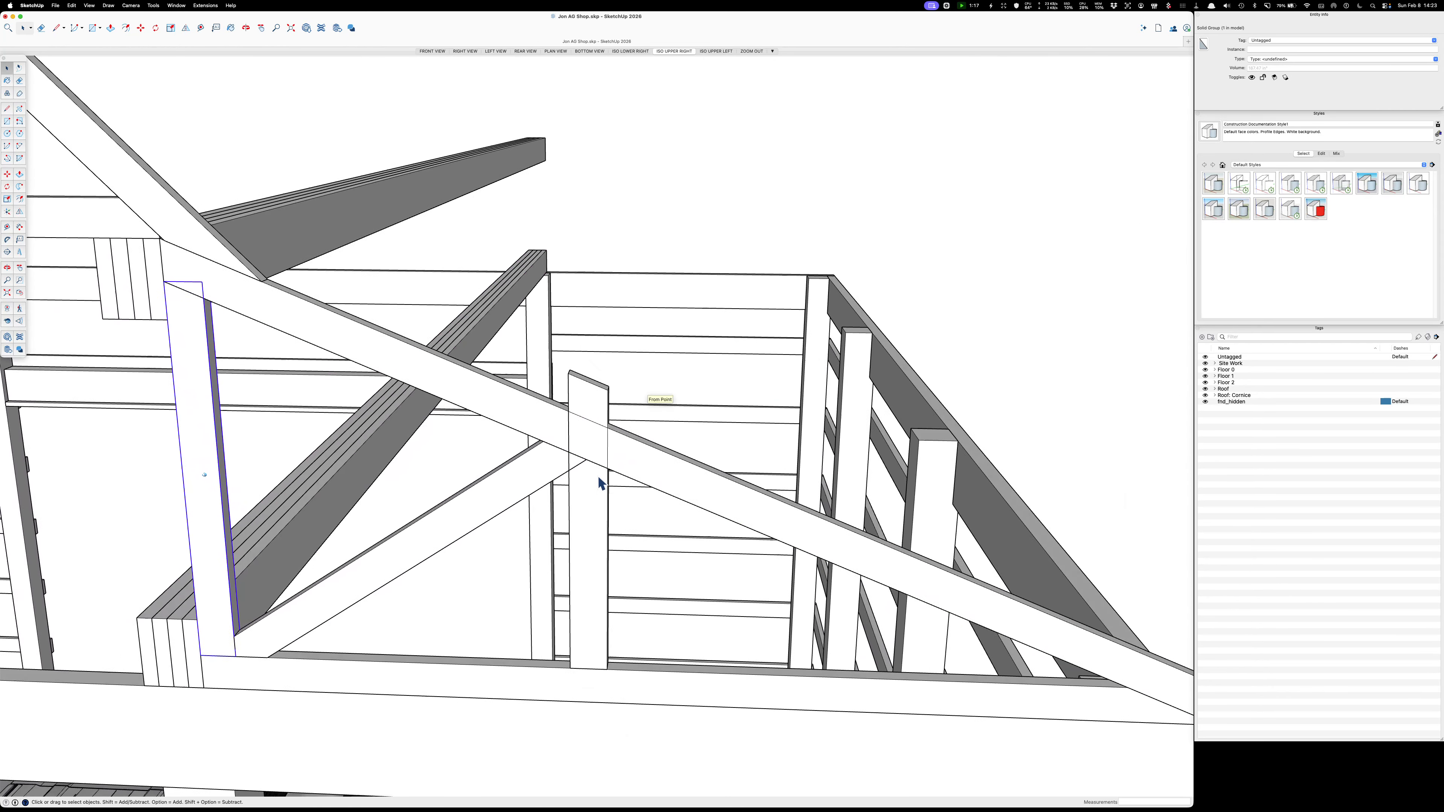
middle_click_drag(606, 496, 575, 556)
key("t")
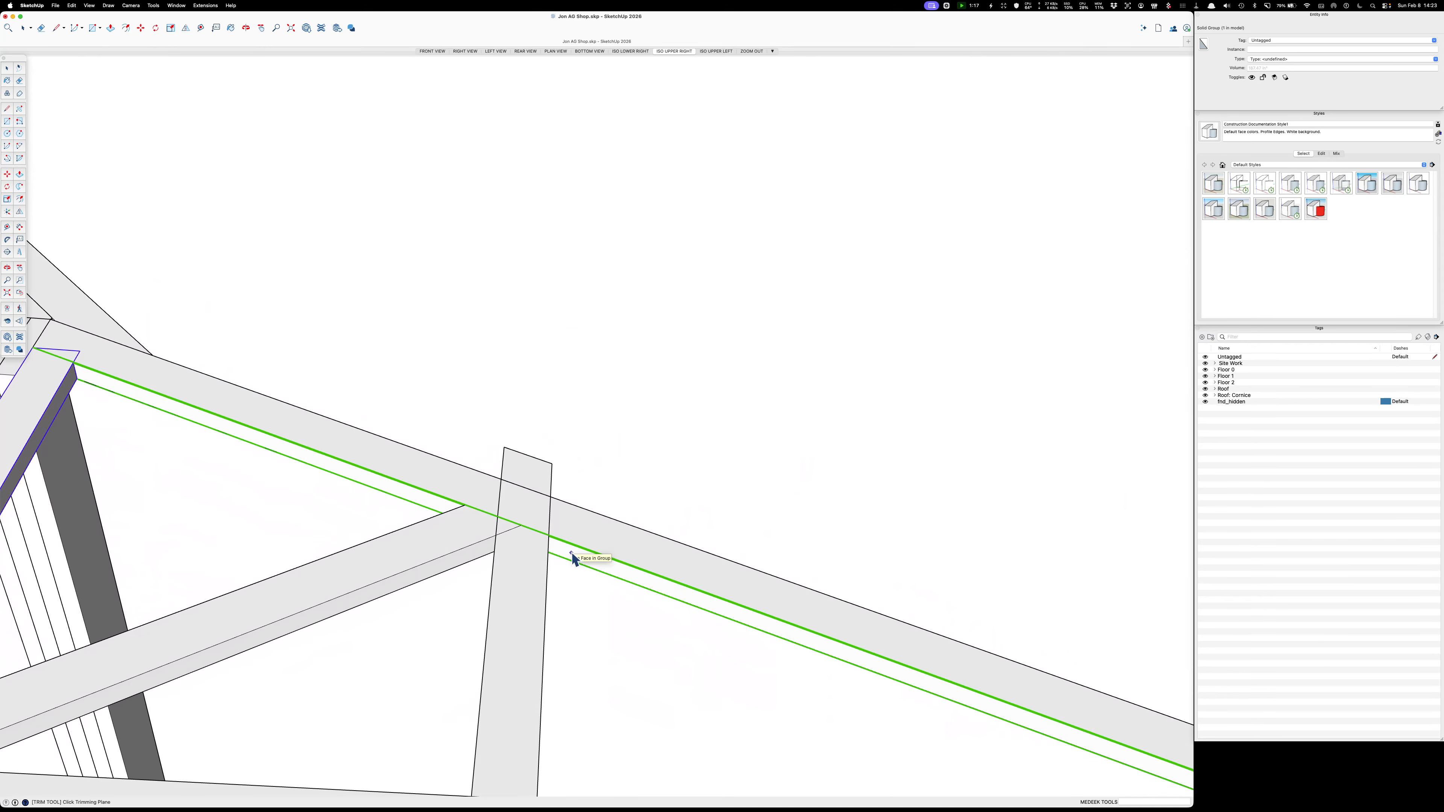
left_click(571, 554)
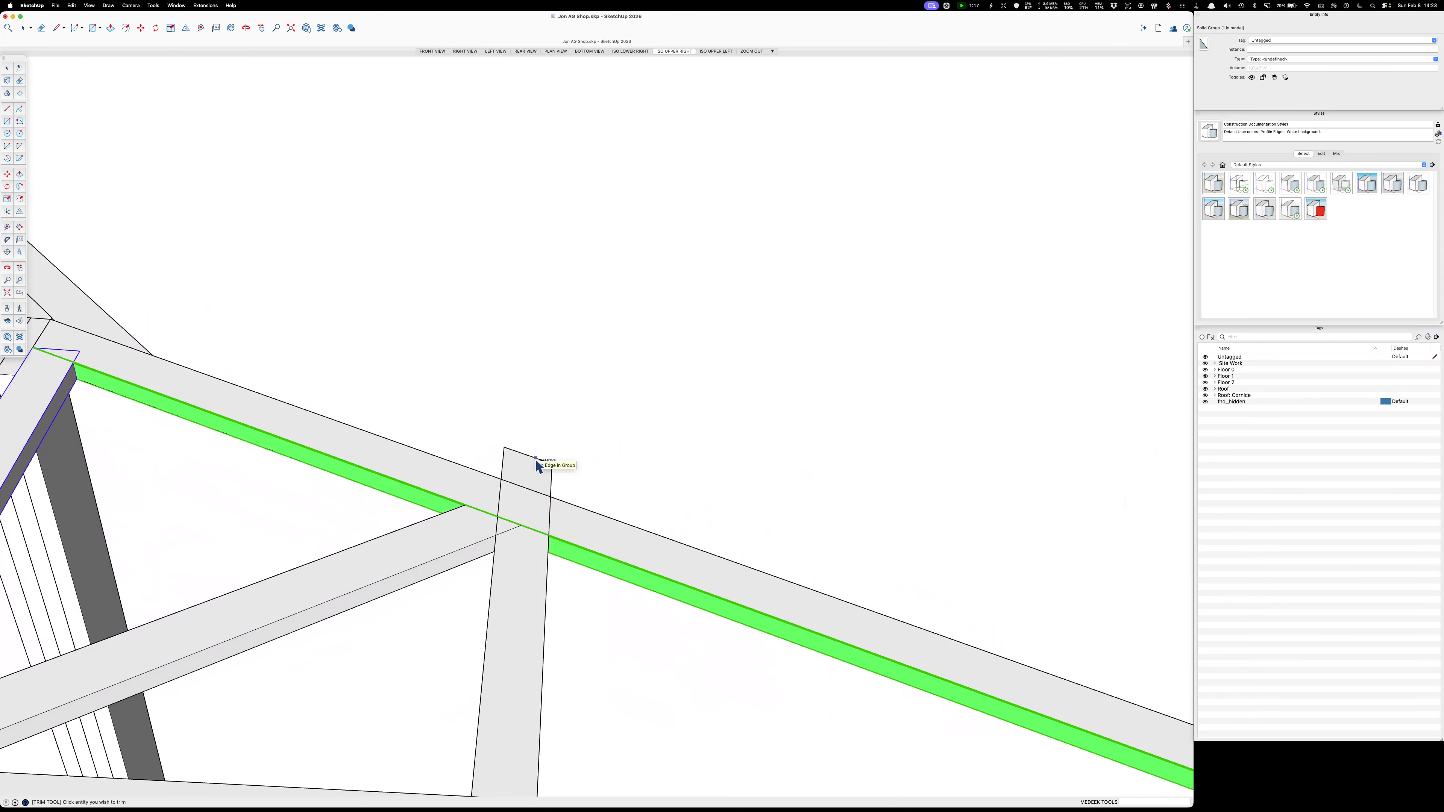
left_click(537, 459)
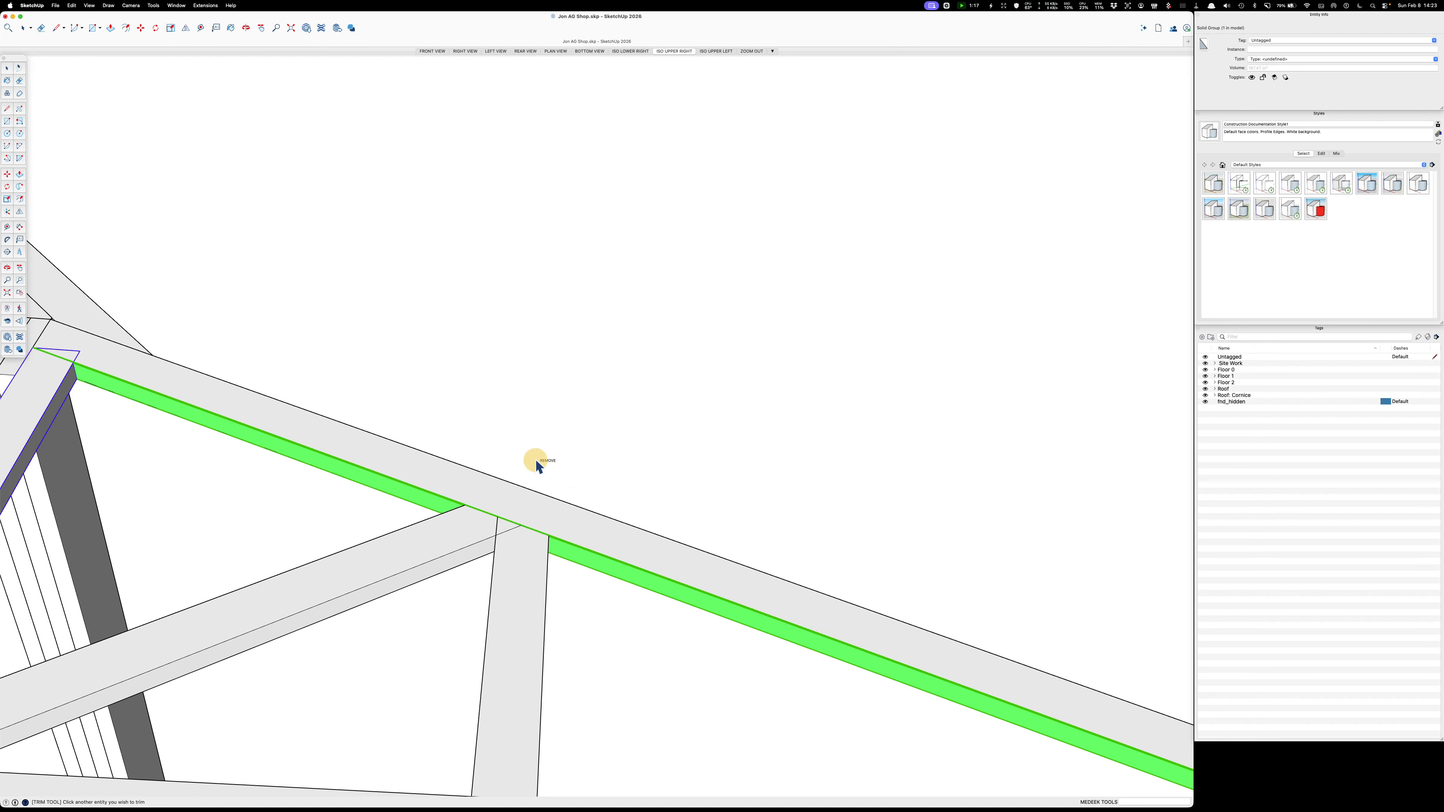
Trim the upper corner of the middle stud against the underside of the diagonal brace.
left_click(467, 552)
left_click(493, 528)
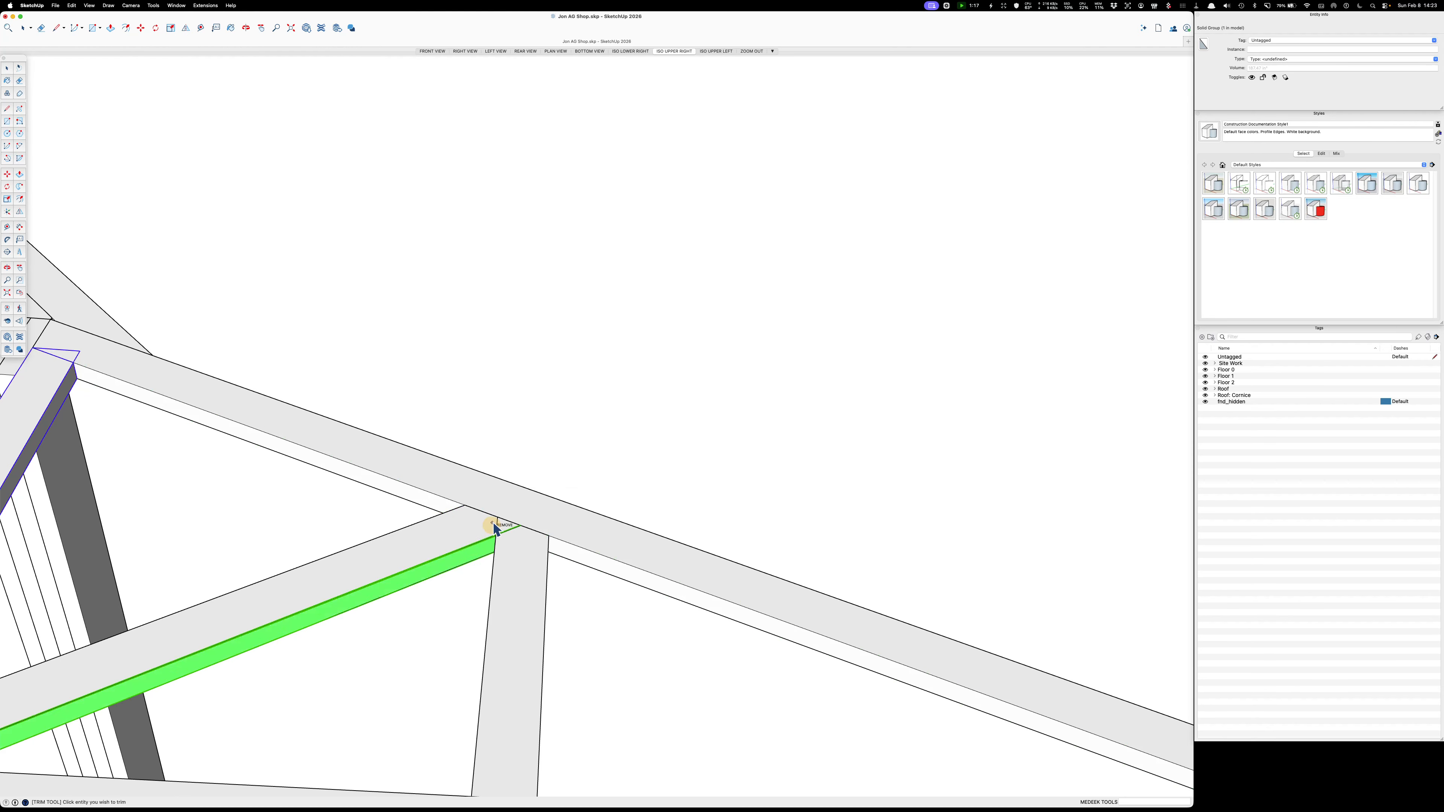
scroll(499, 521, "up", 3)
left_click(499, 520)
key("space")
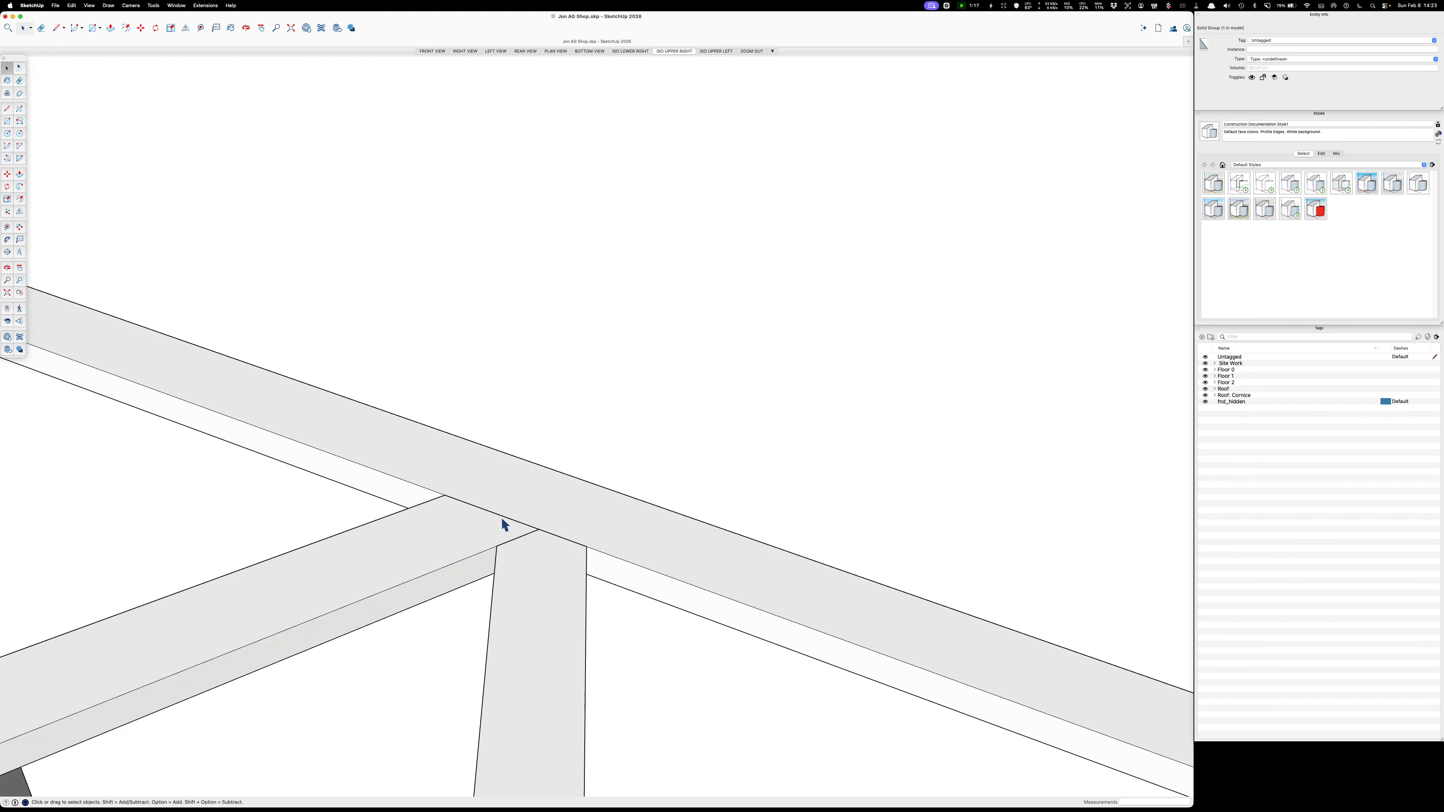
Copy the diagonal brace toward the low eave so its lower end meets the base of the middle stud.
scroll(586, 413, "down", 5)
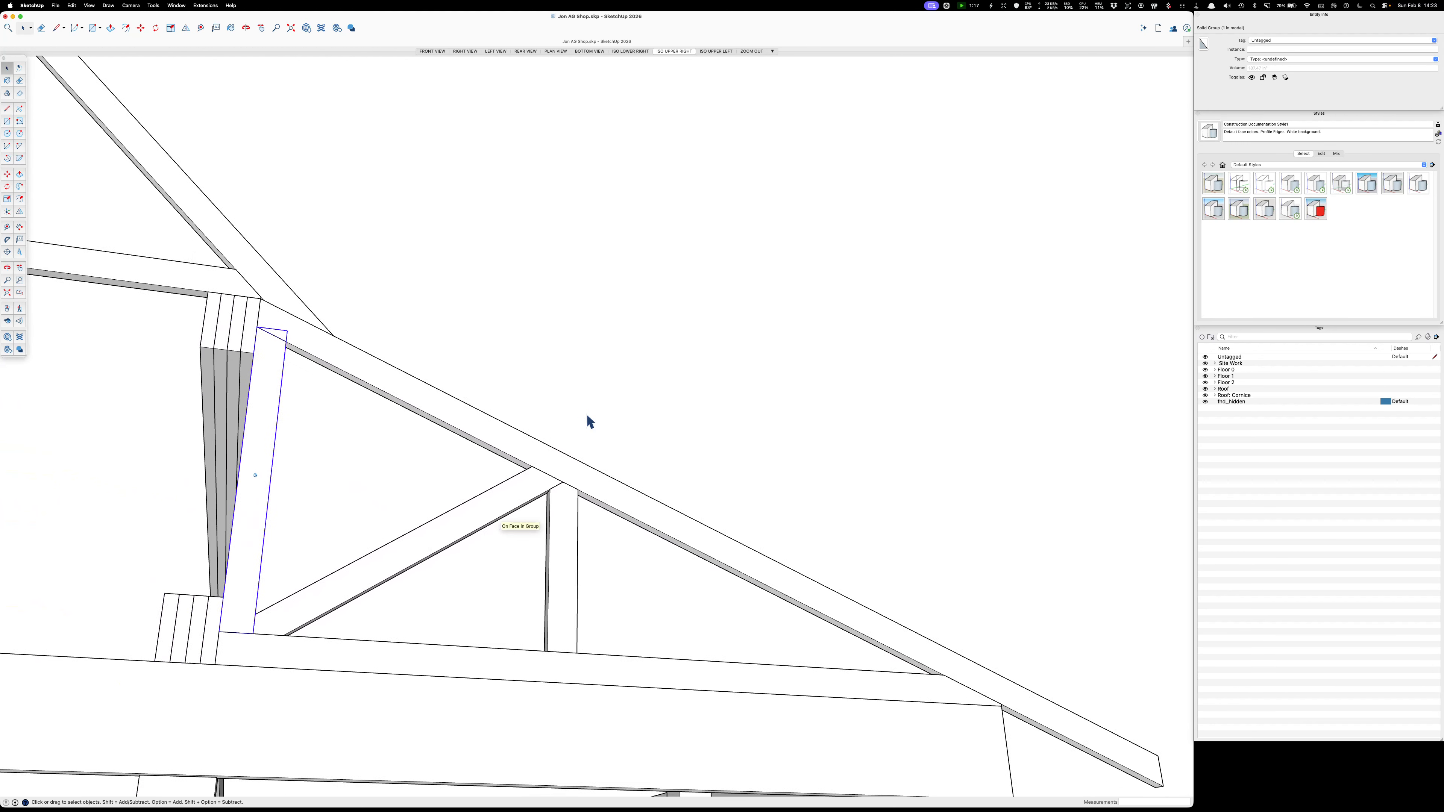
scroll(586, 413, "down", 5)
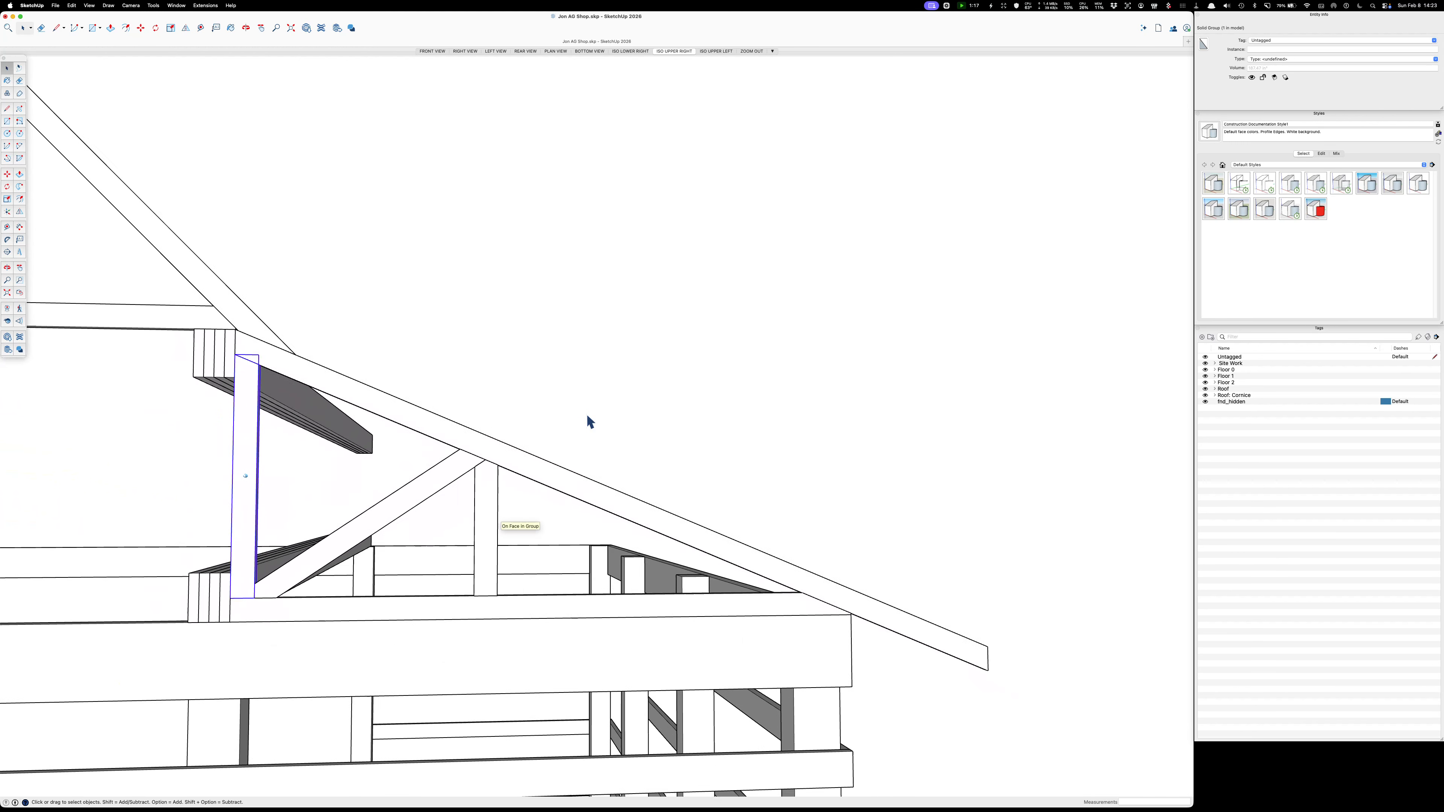
scroll(722, 694, "up", 3)
left_click(194, 502)
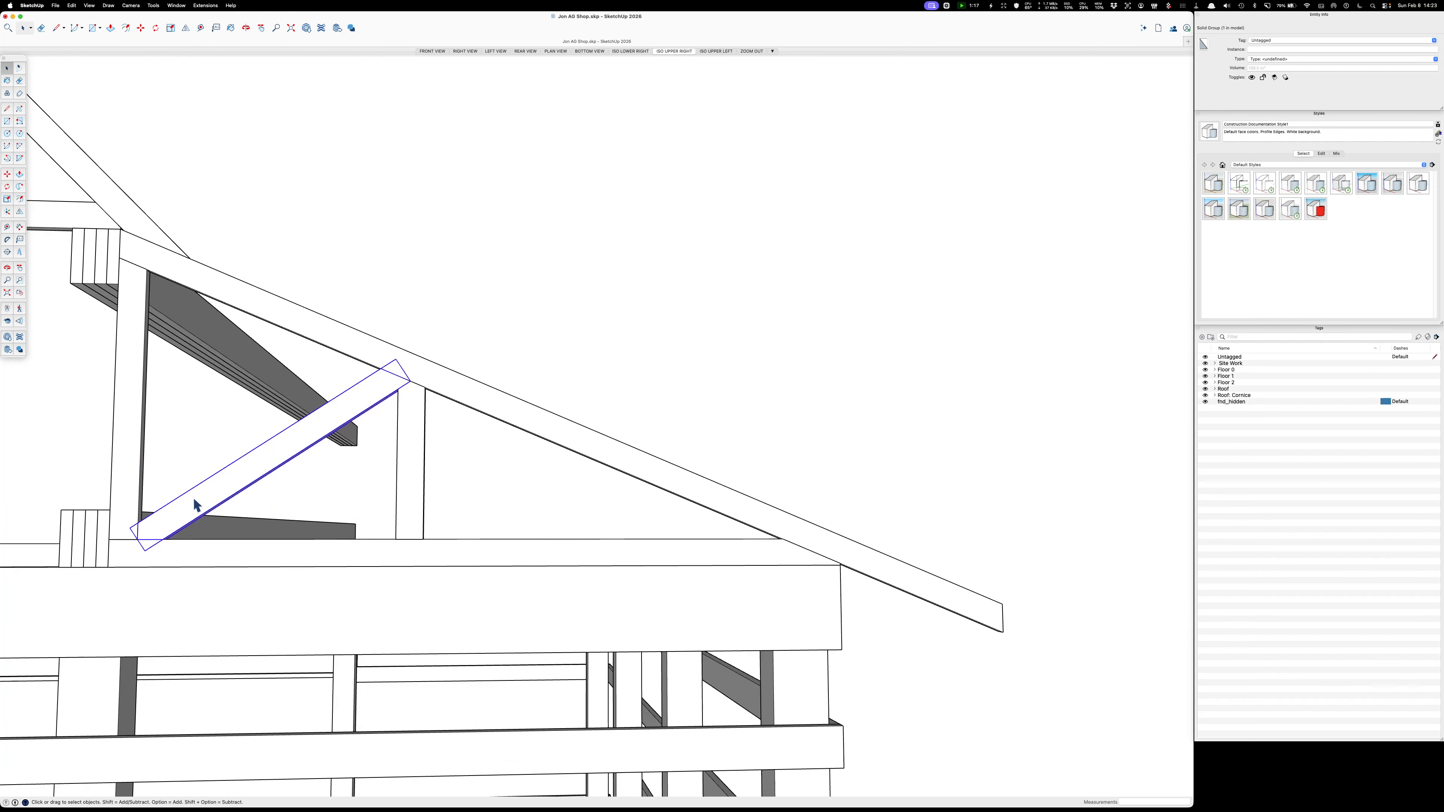
key("m")
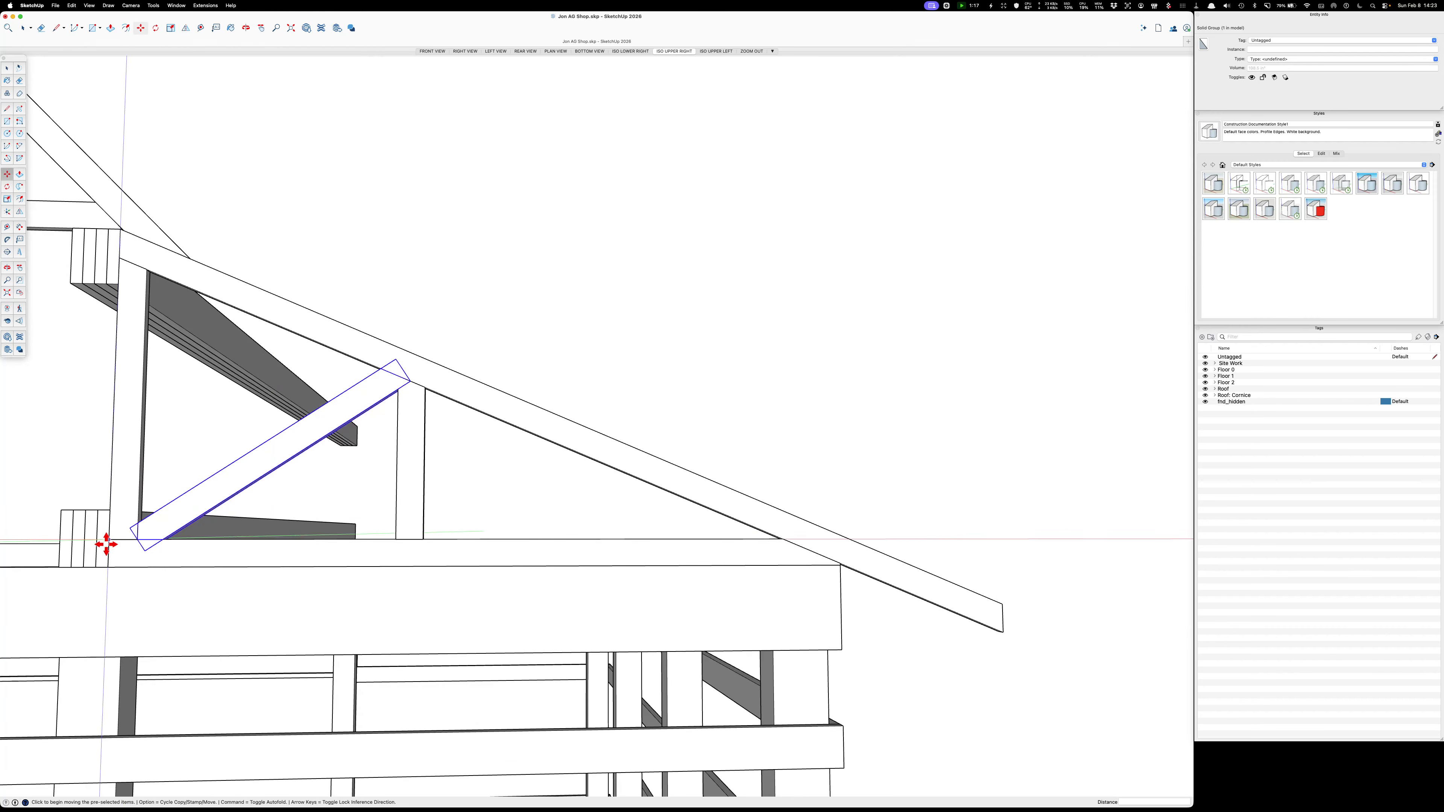
left_click(130, 530)
left_click(461, 522)
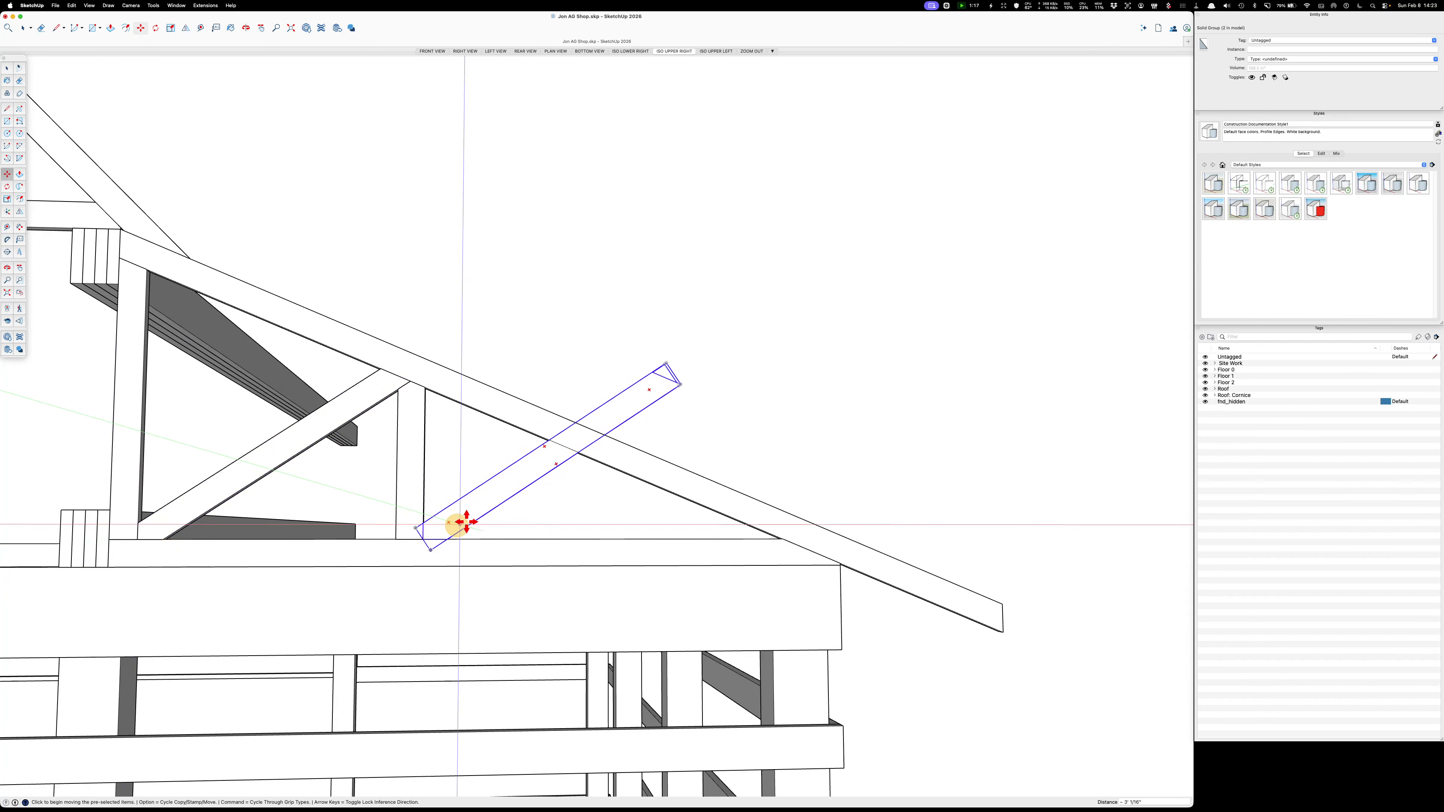
key("Escape")
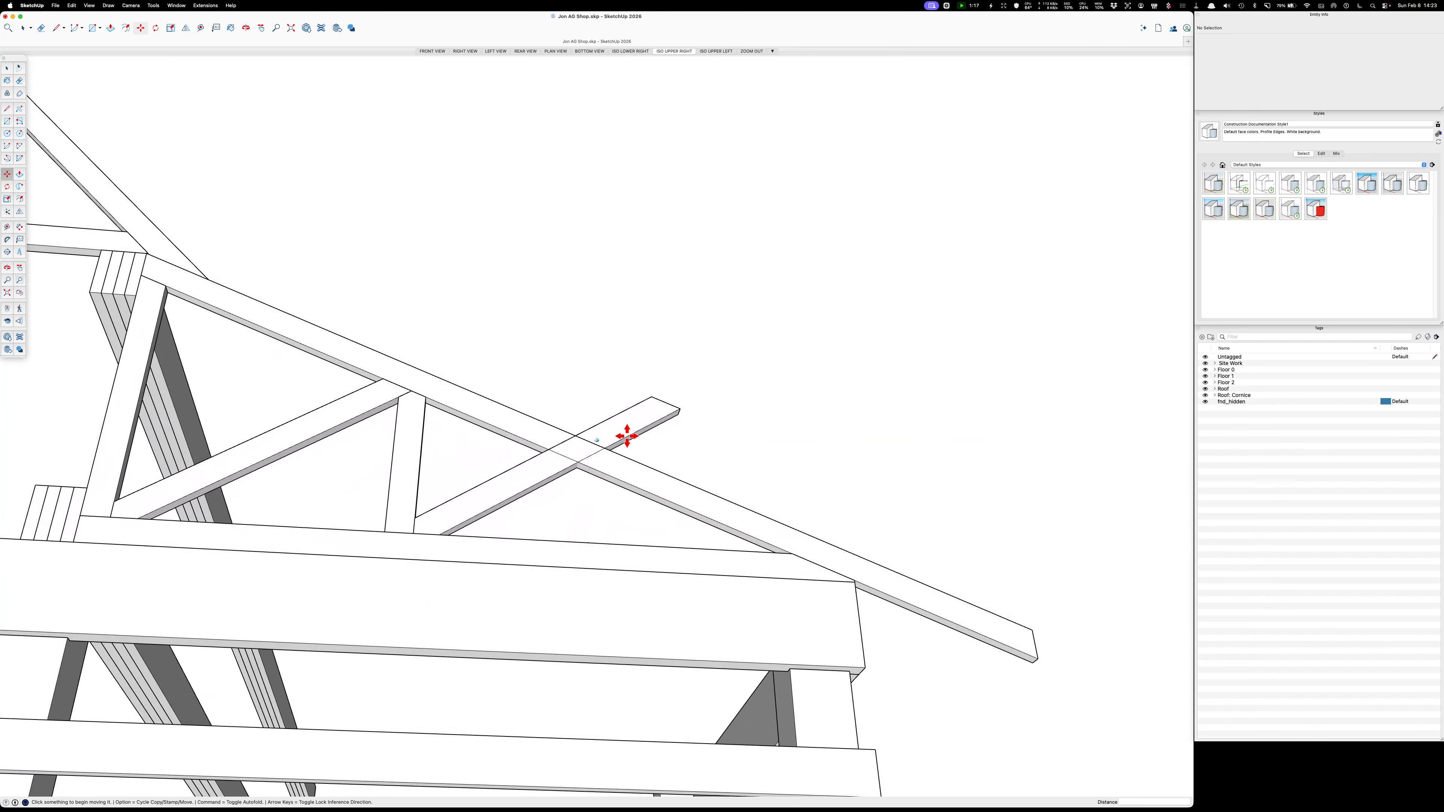
Trim off the part of the copied diagonal brace that projects past the rafter, using the rafter's underside as the trimming plane.
key("t")
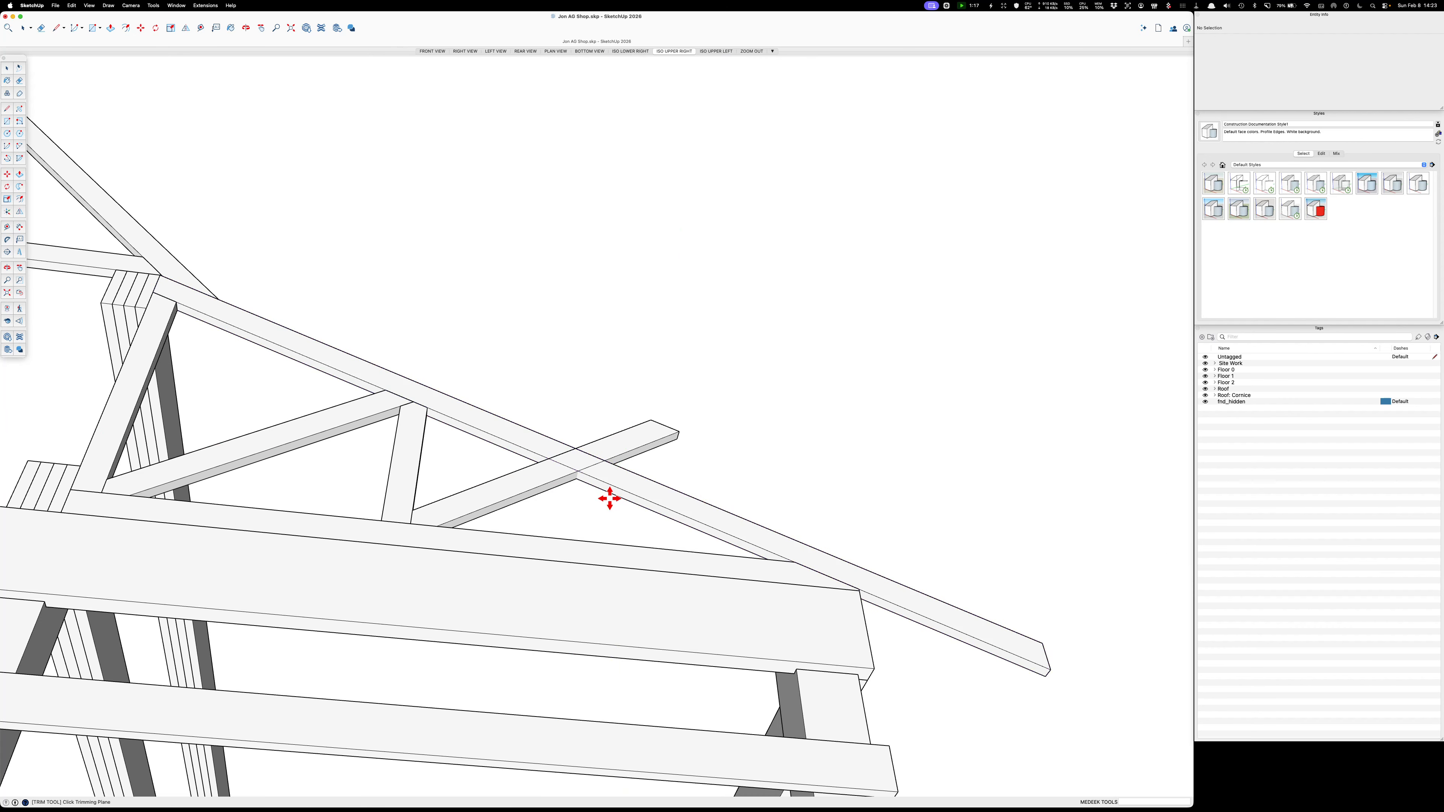
left_click(646, 433)
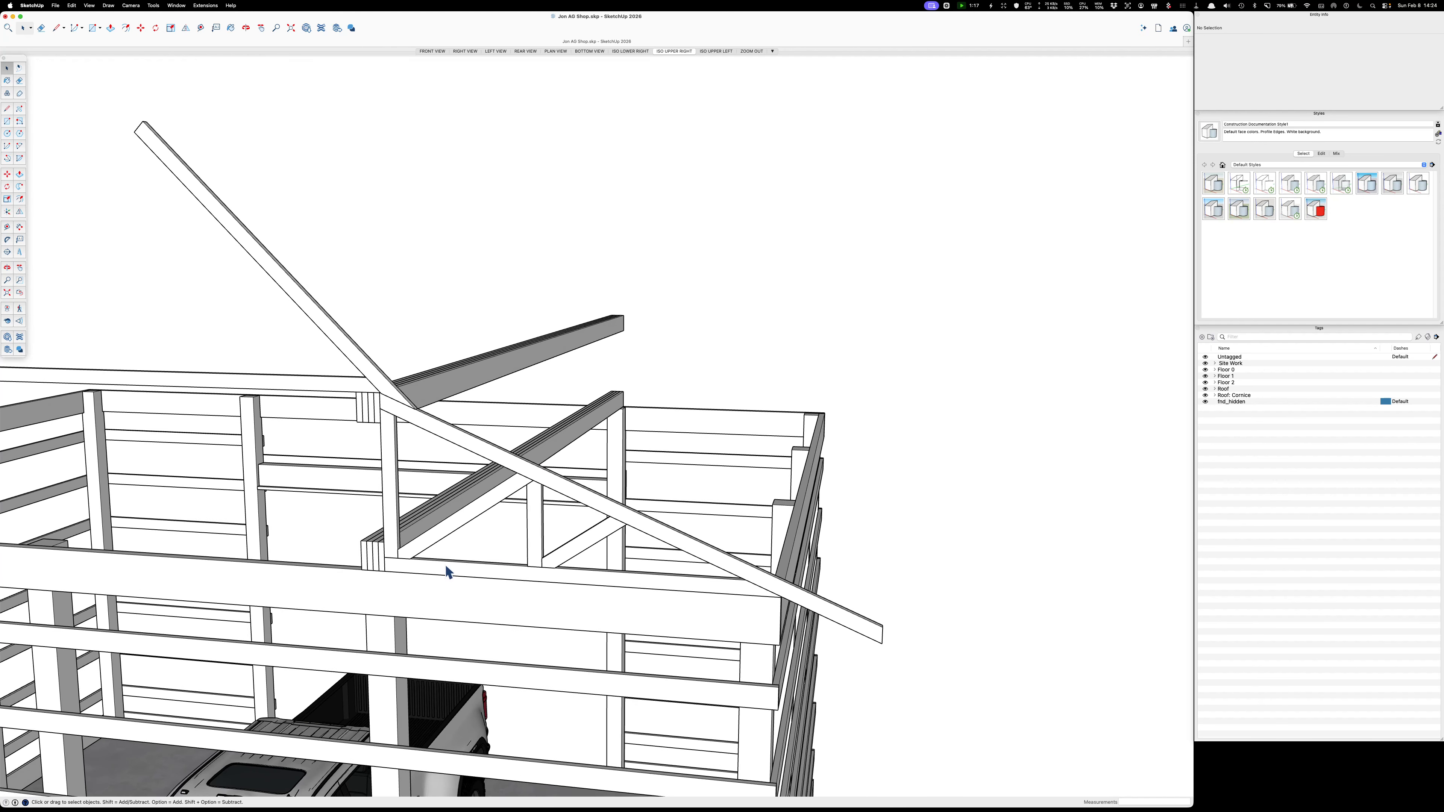
Dimension the half-truss's bottom chord from its end at the inner beam to its end at the eave.
key("d")
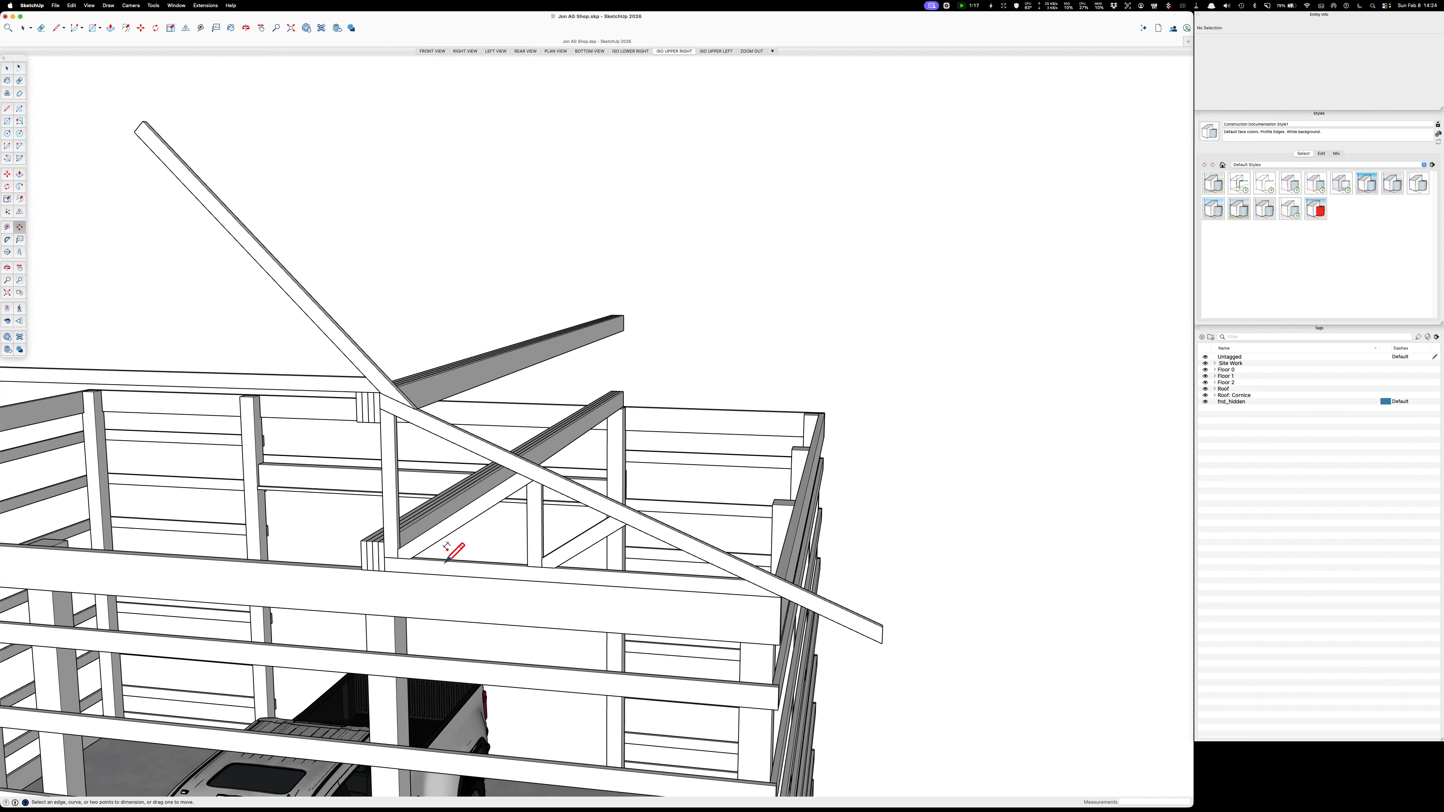
left_click(384, 571)
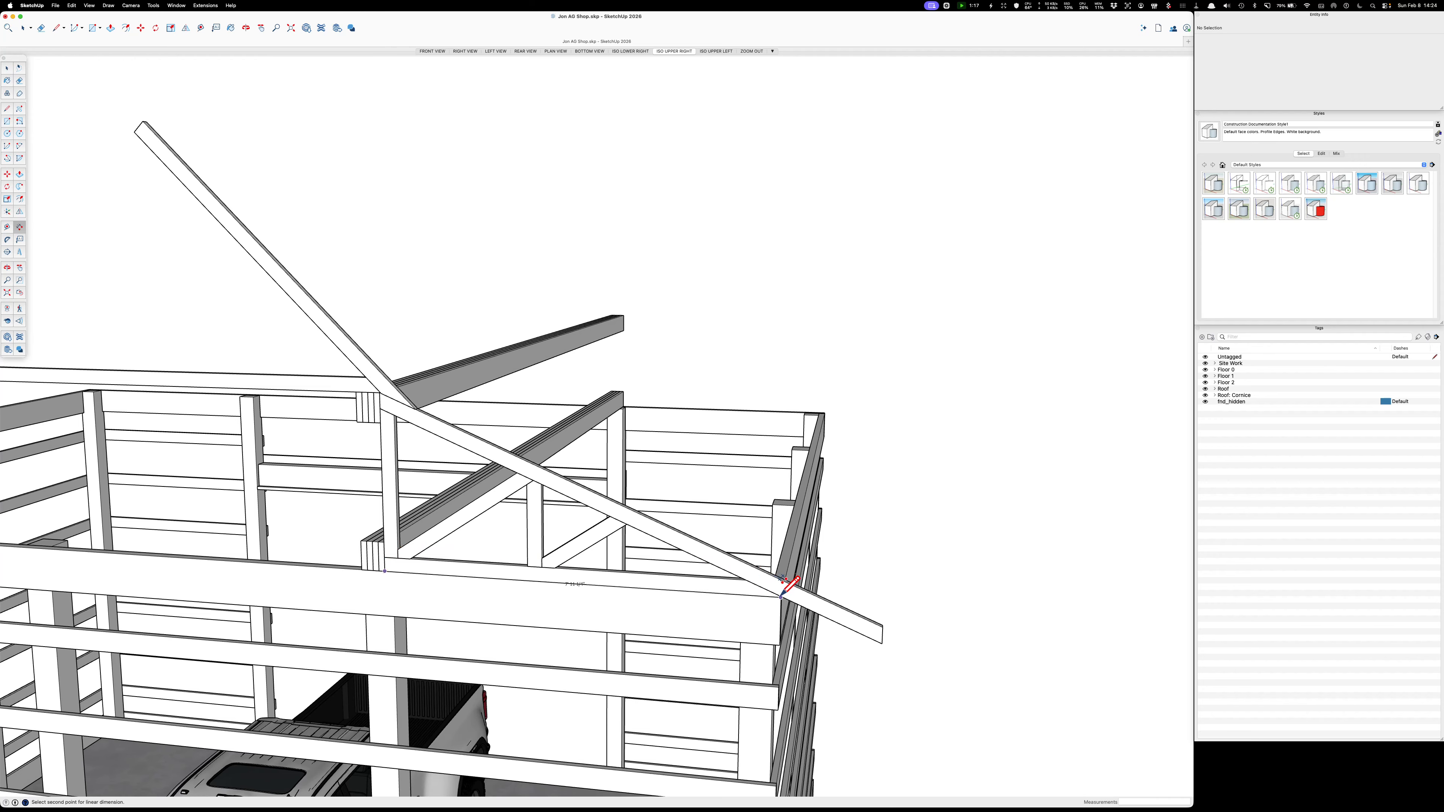
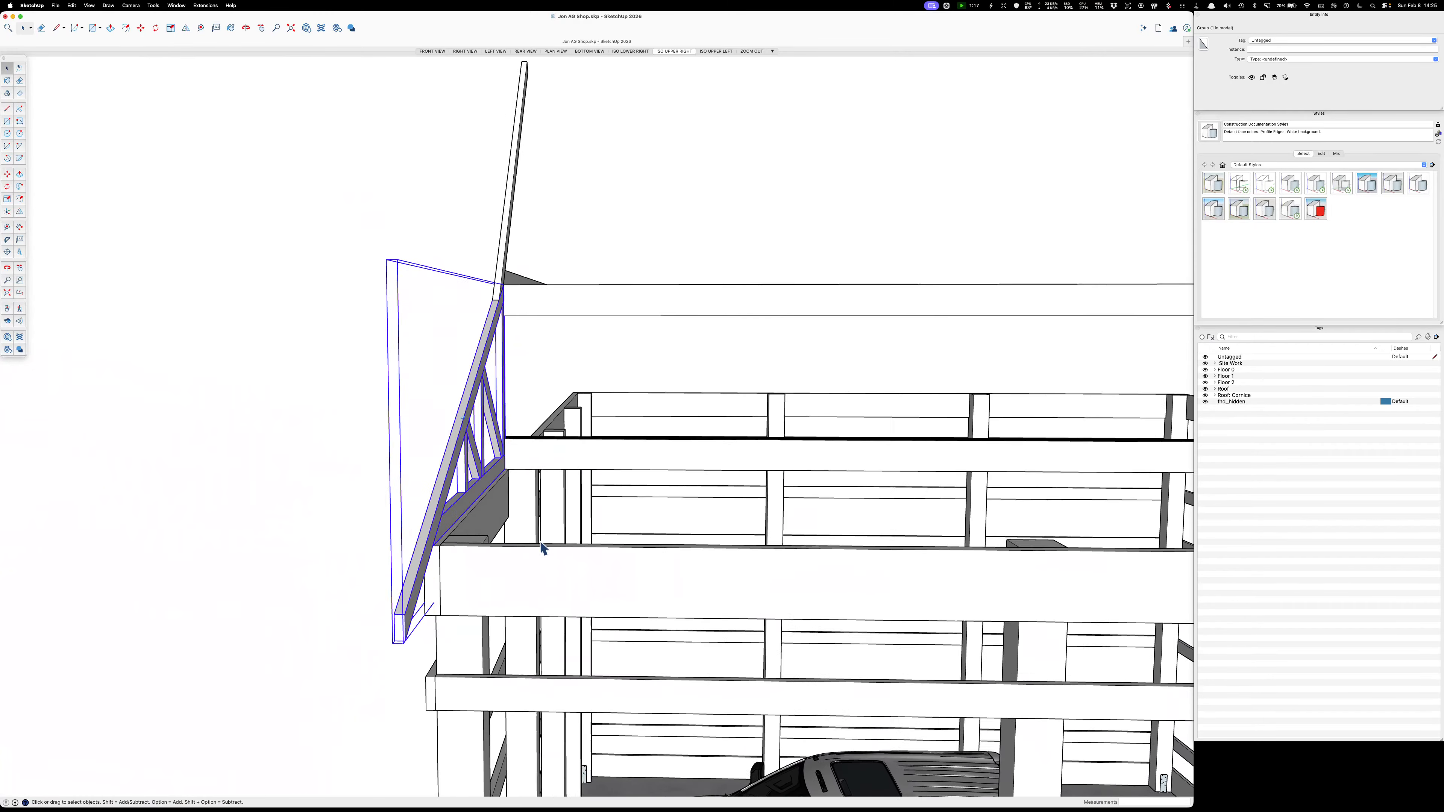
Copy the grouped half-truss along the eave beam to the next truss position from the gable end.
scroll(414, 544, "up", 2)
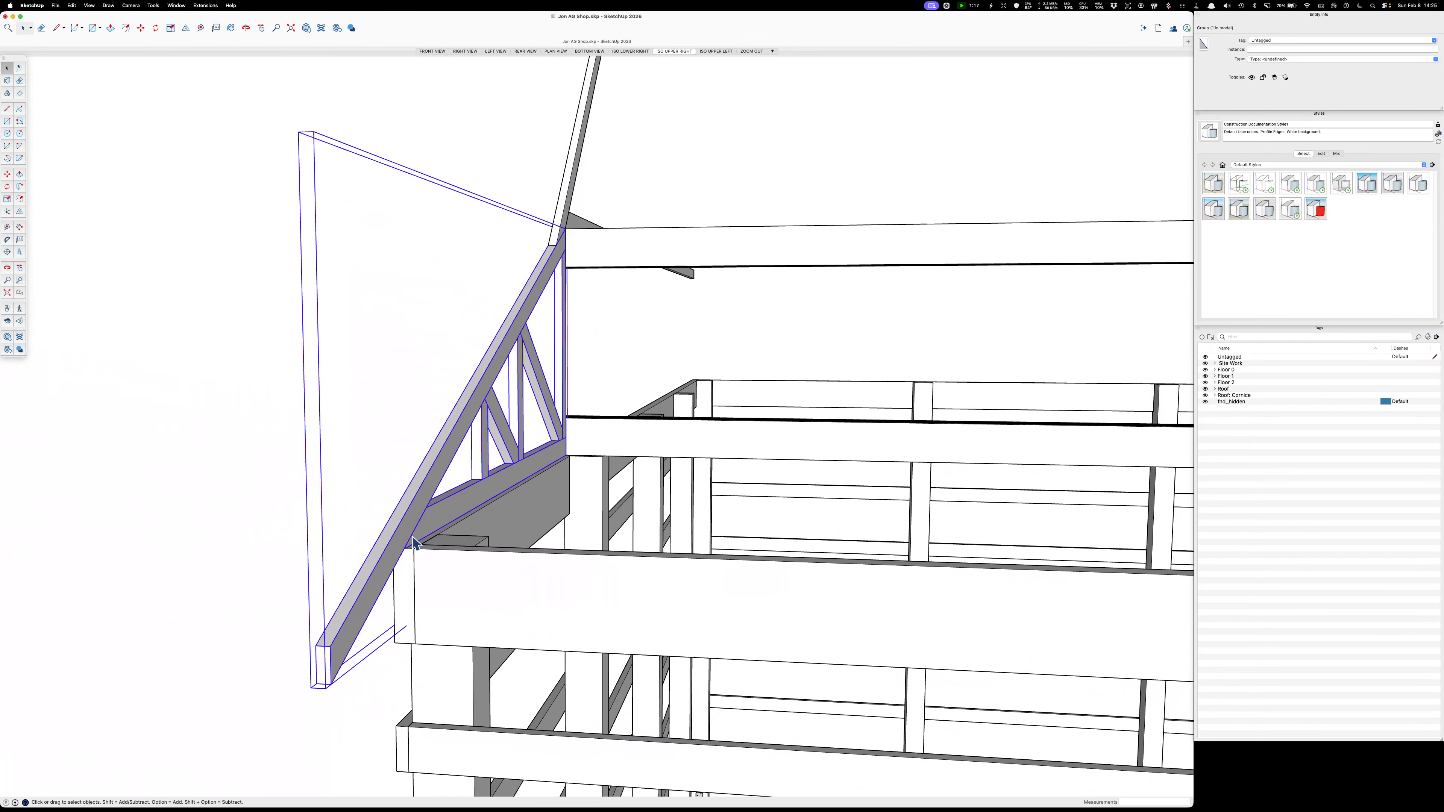
left_click(180, 411)
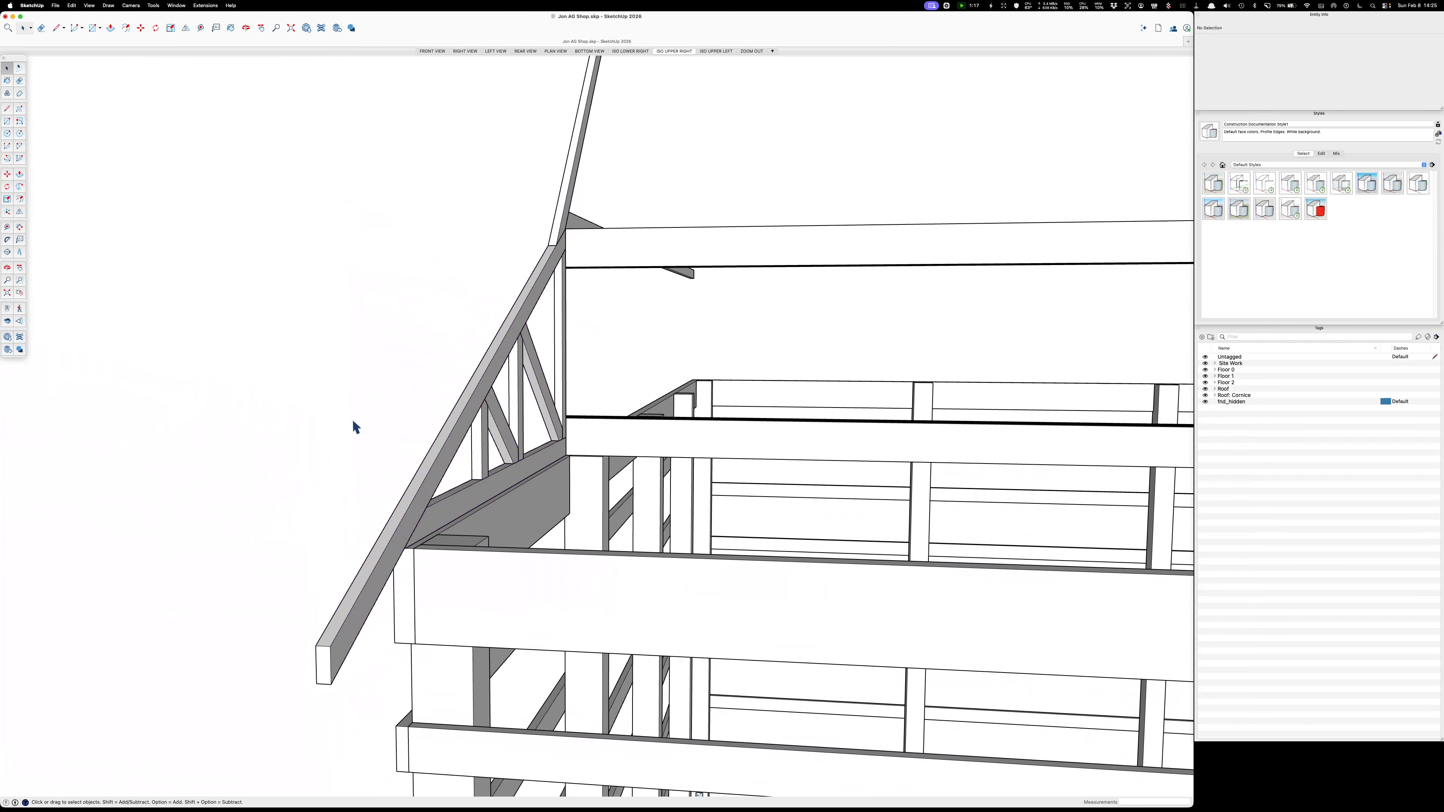
left_click(407, 500)
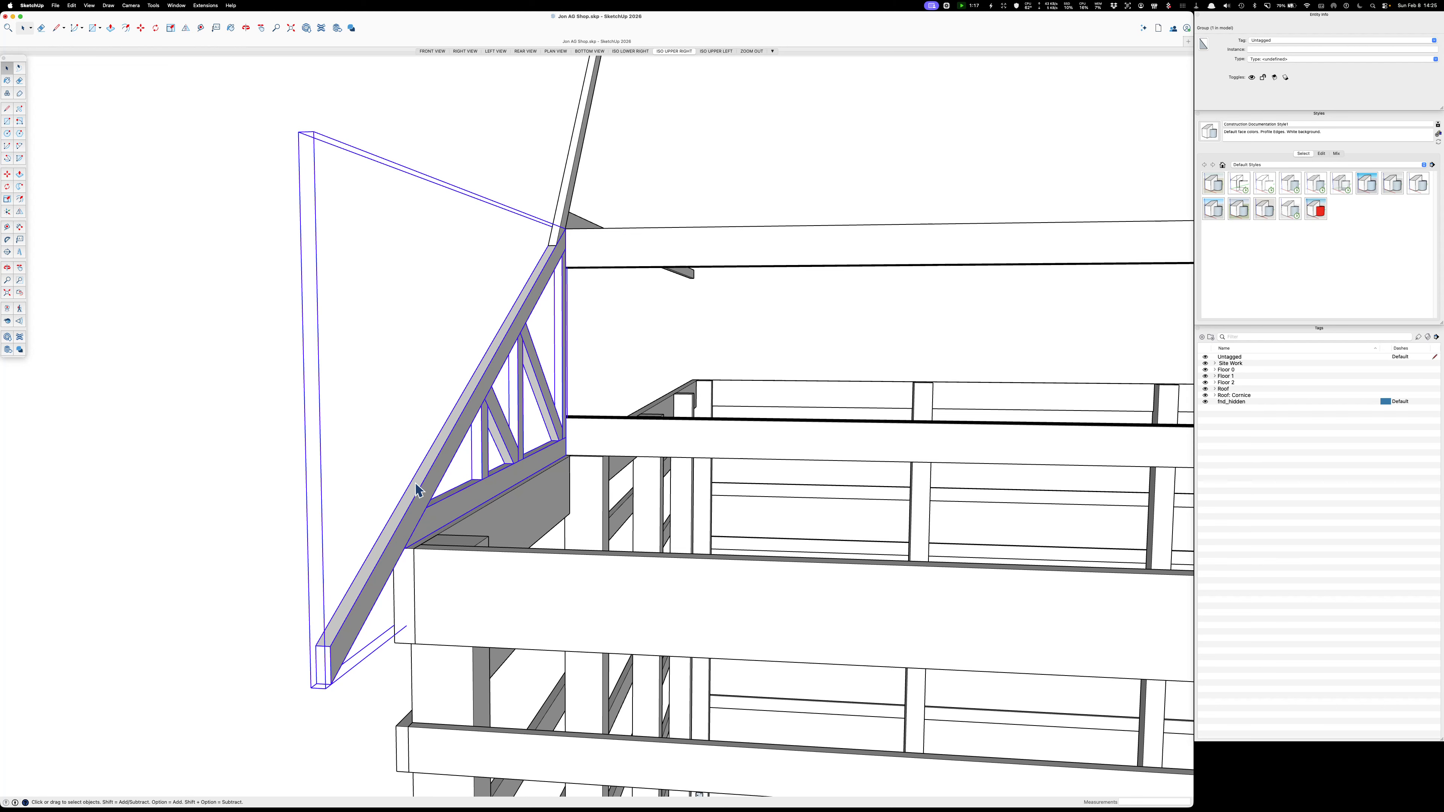
key("m")
key("alt")
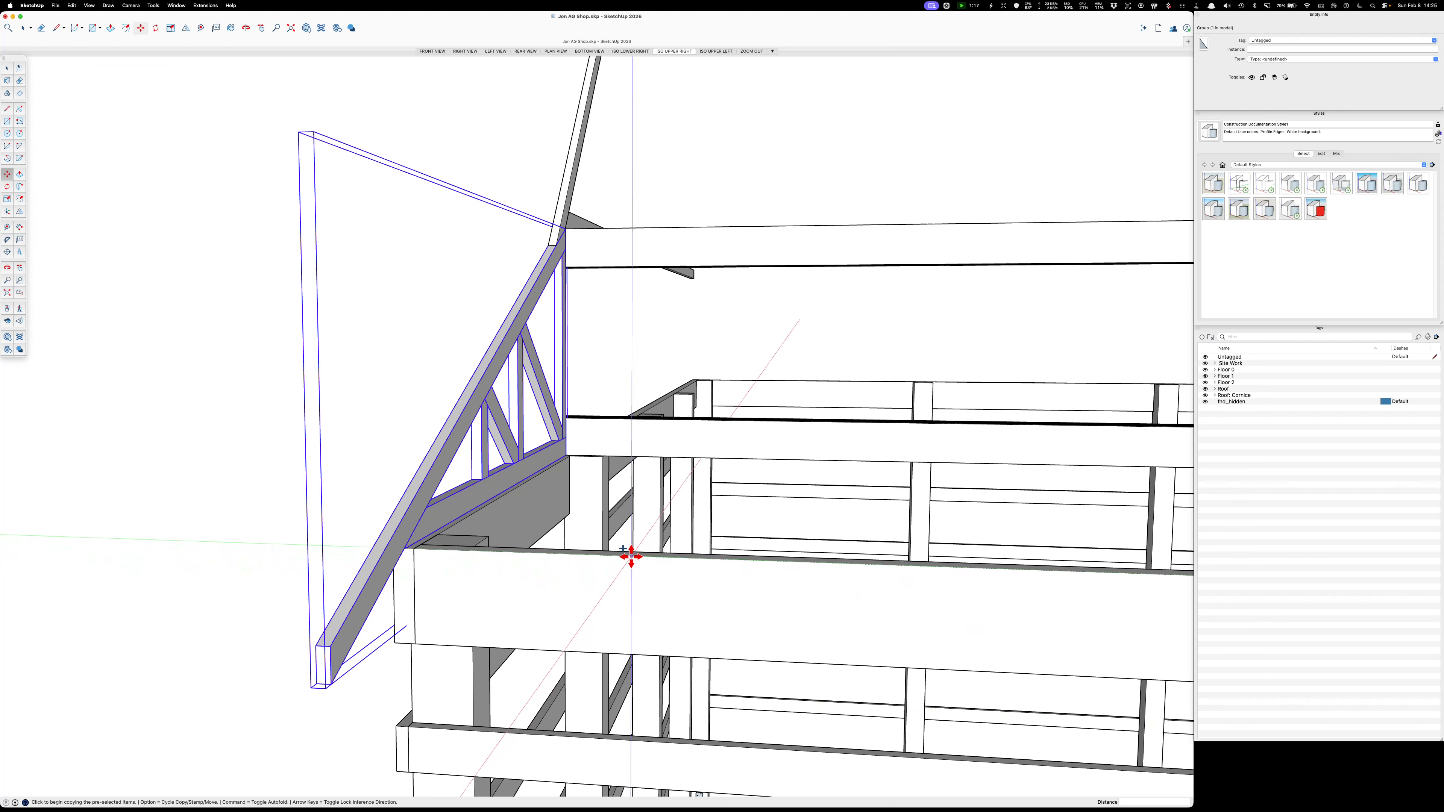
left_click(630, 556)
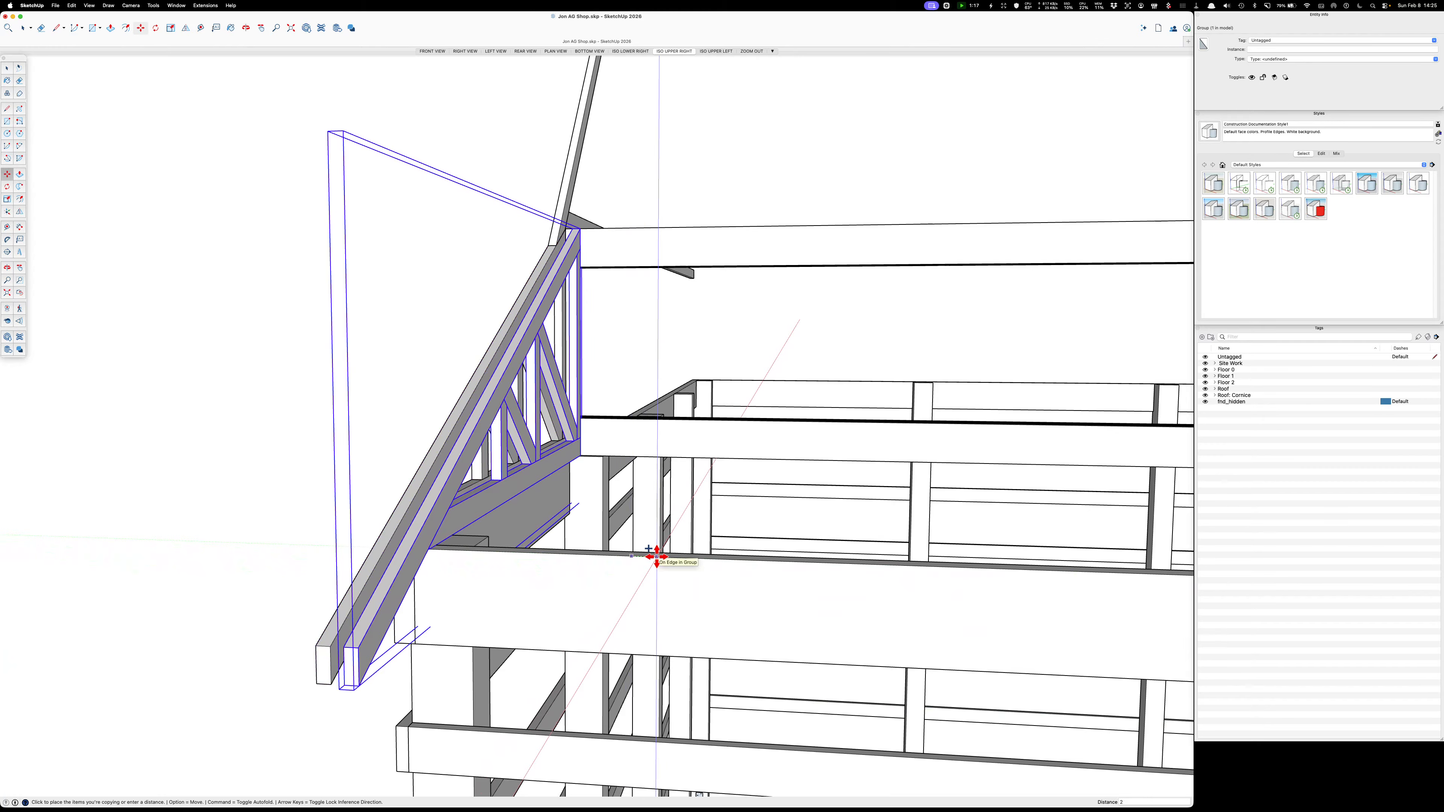
left_click(659, 555)
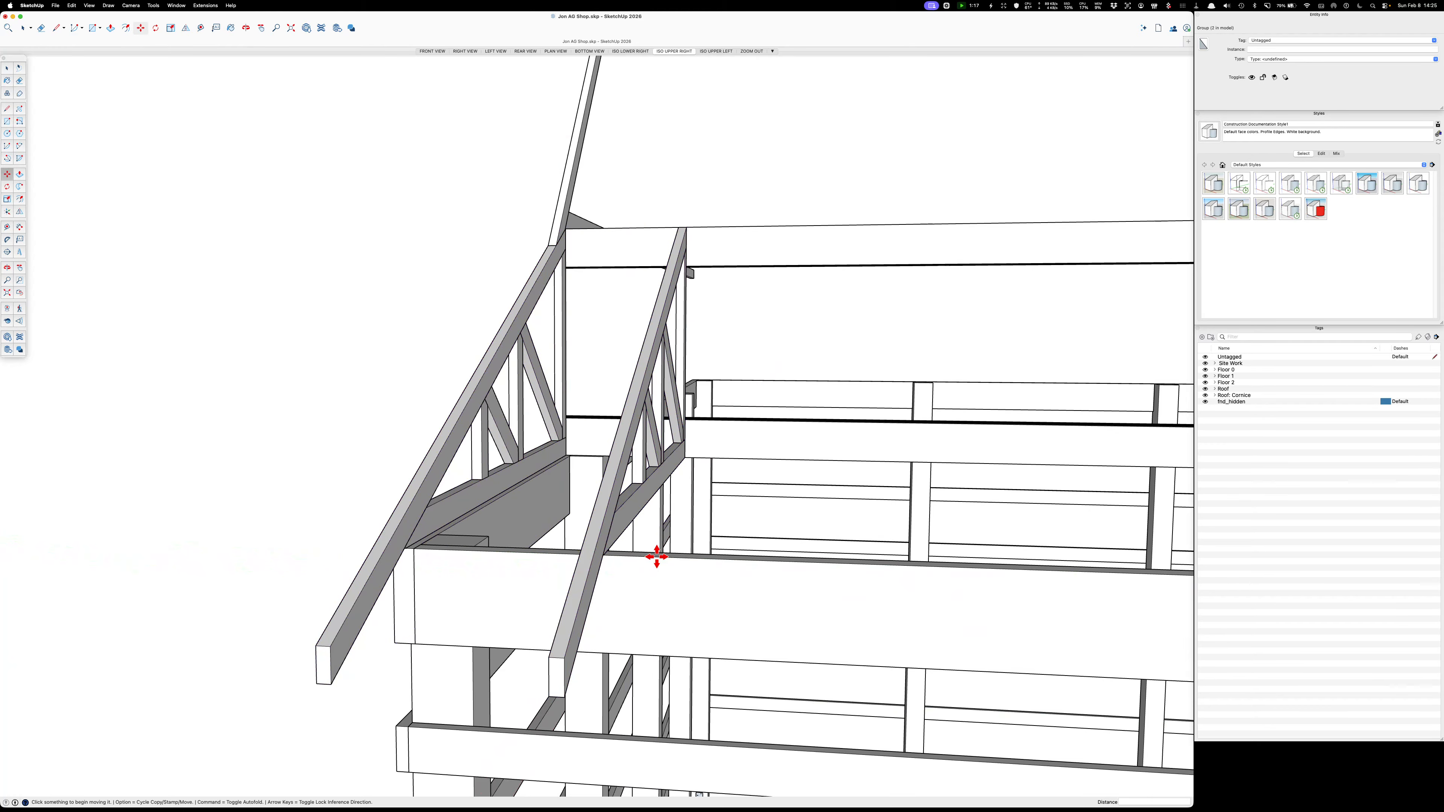
Copy the second half-truss 24 inches along the eave beam and array it as nine copies.
left_click(603, 525)
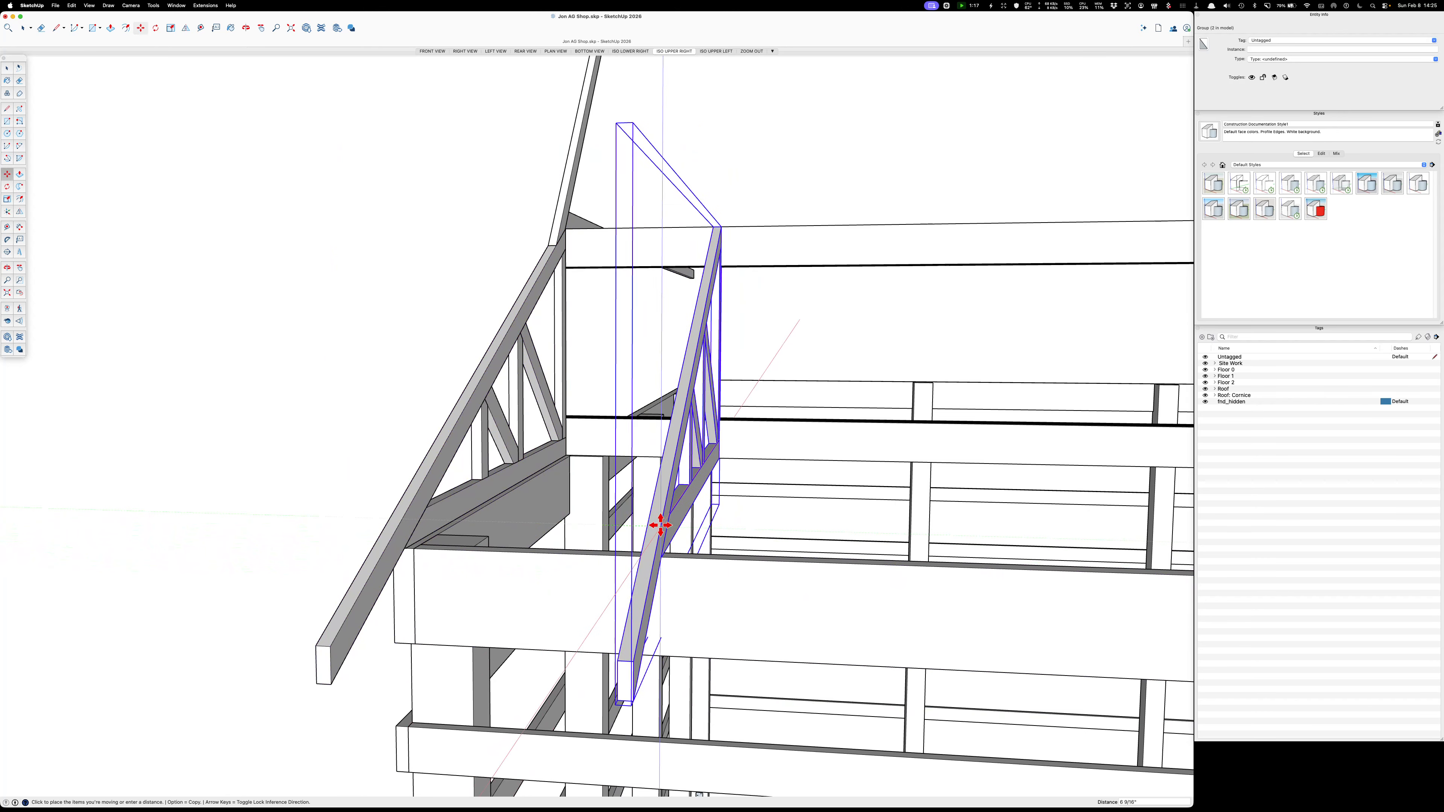
key("Escape")
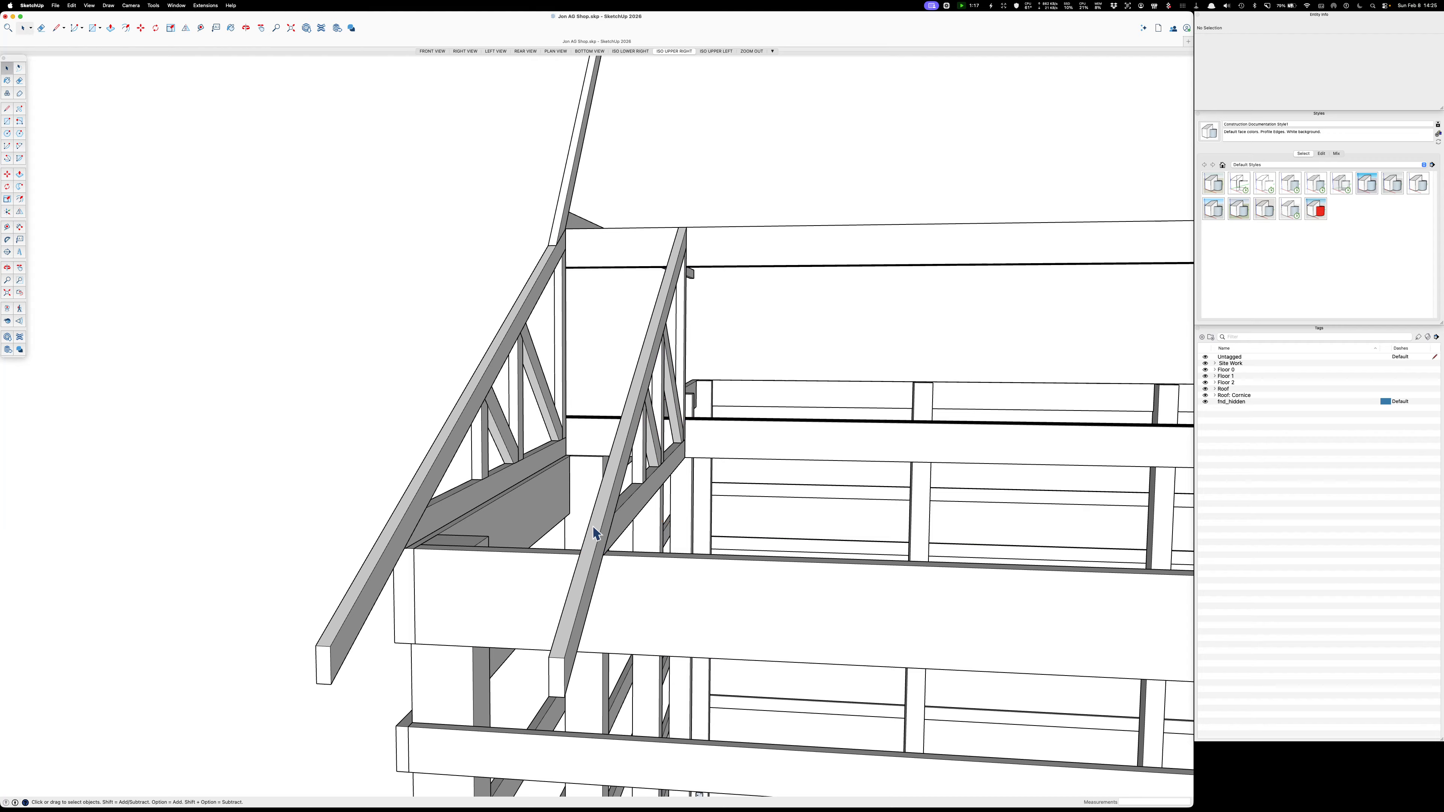
left_click(593, 529)
key("m")
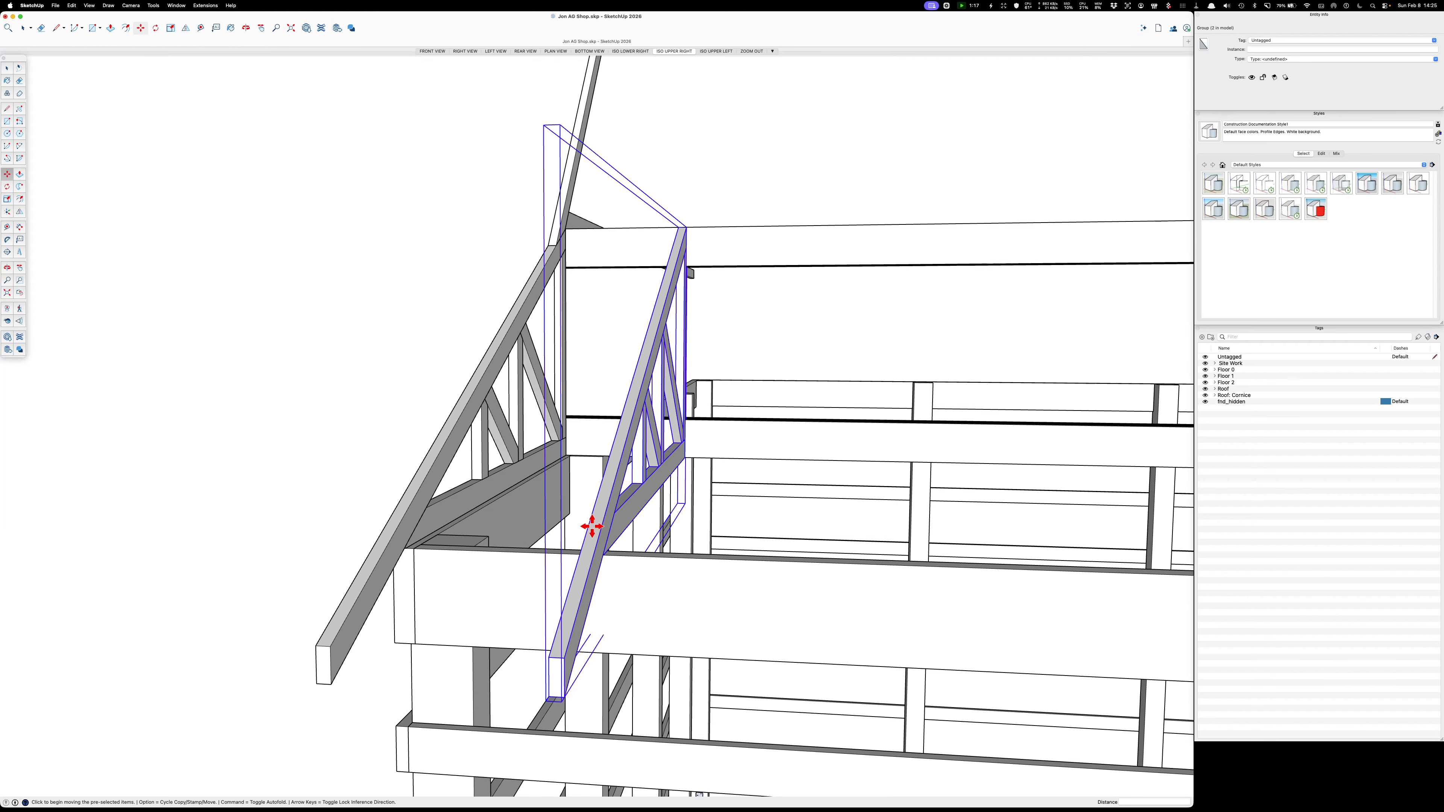
left_click(720, 557)
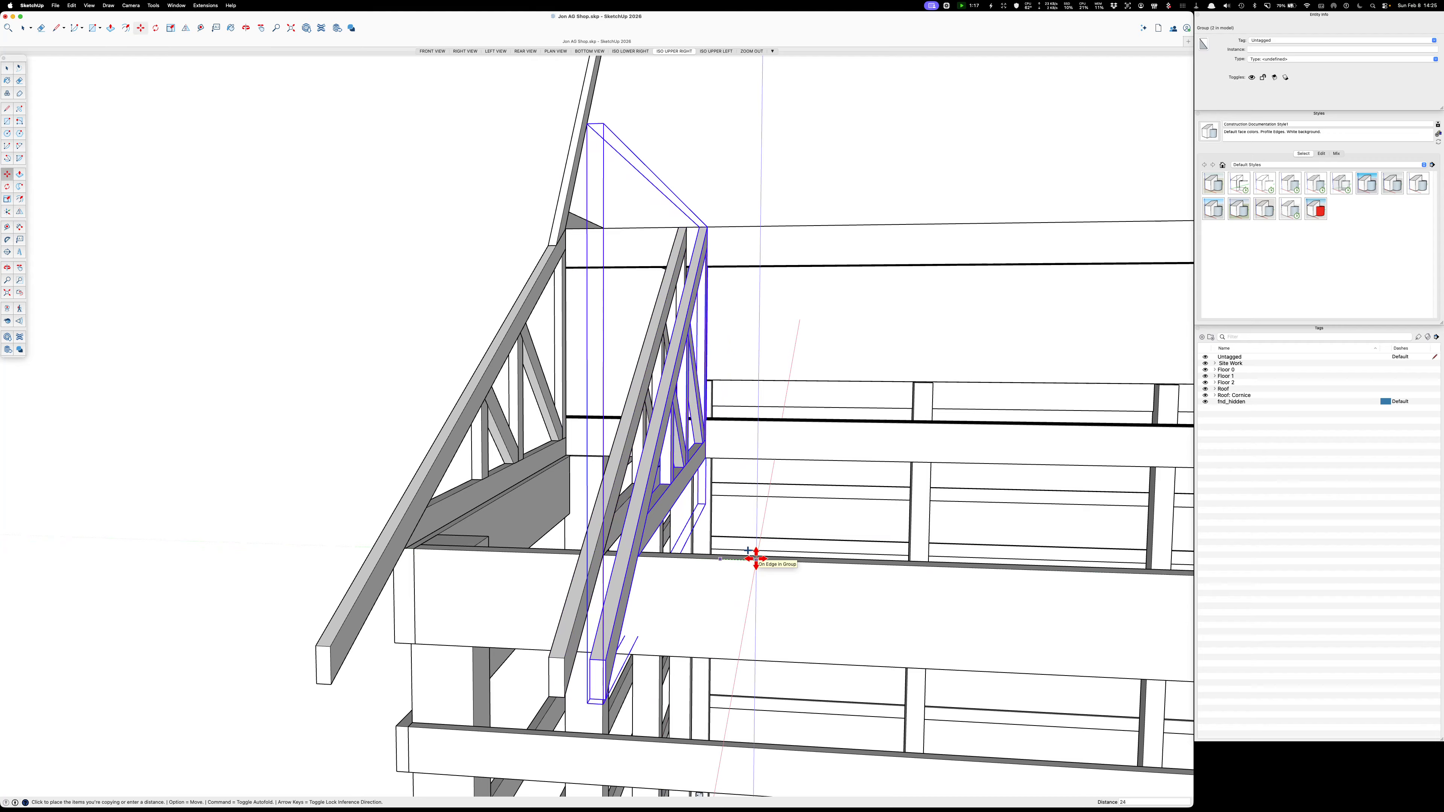
key("Return")
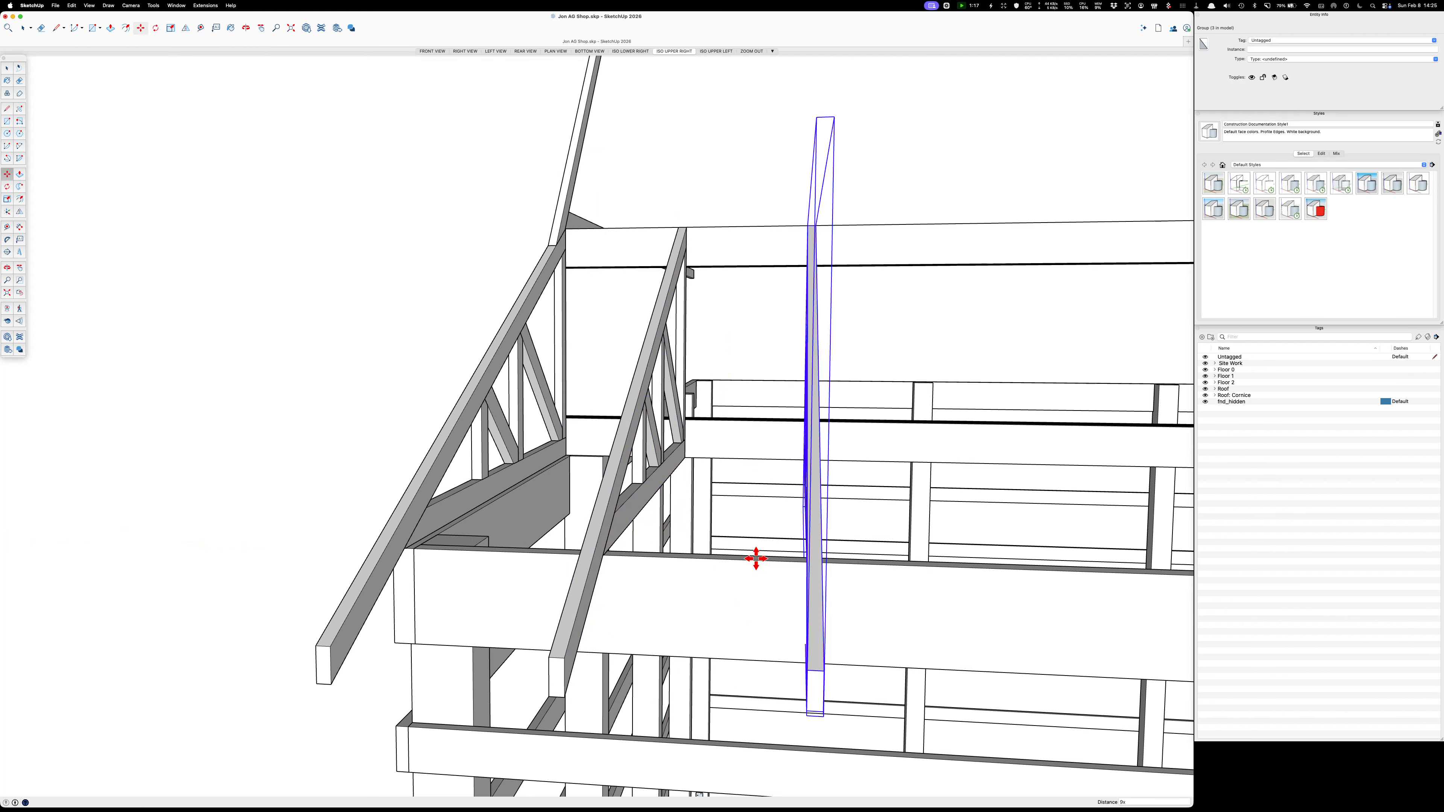
key("Return")
Copy the last half-truss of the row 24 inches toward the far gable end and array it as two copies.
scroll(756, 558, "down", 6)
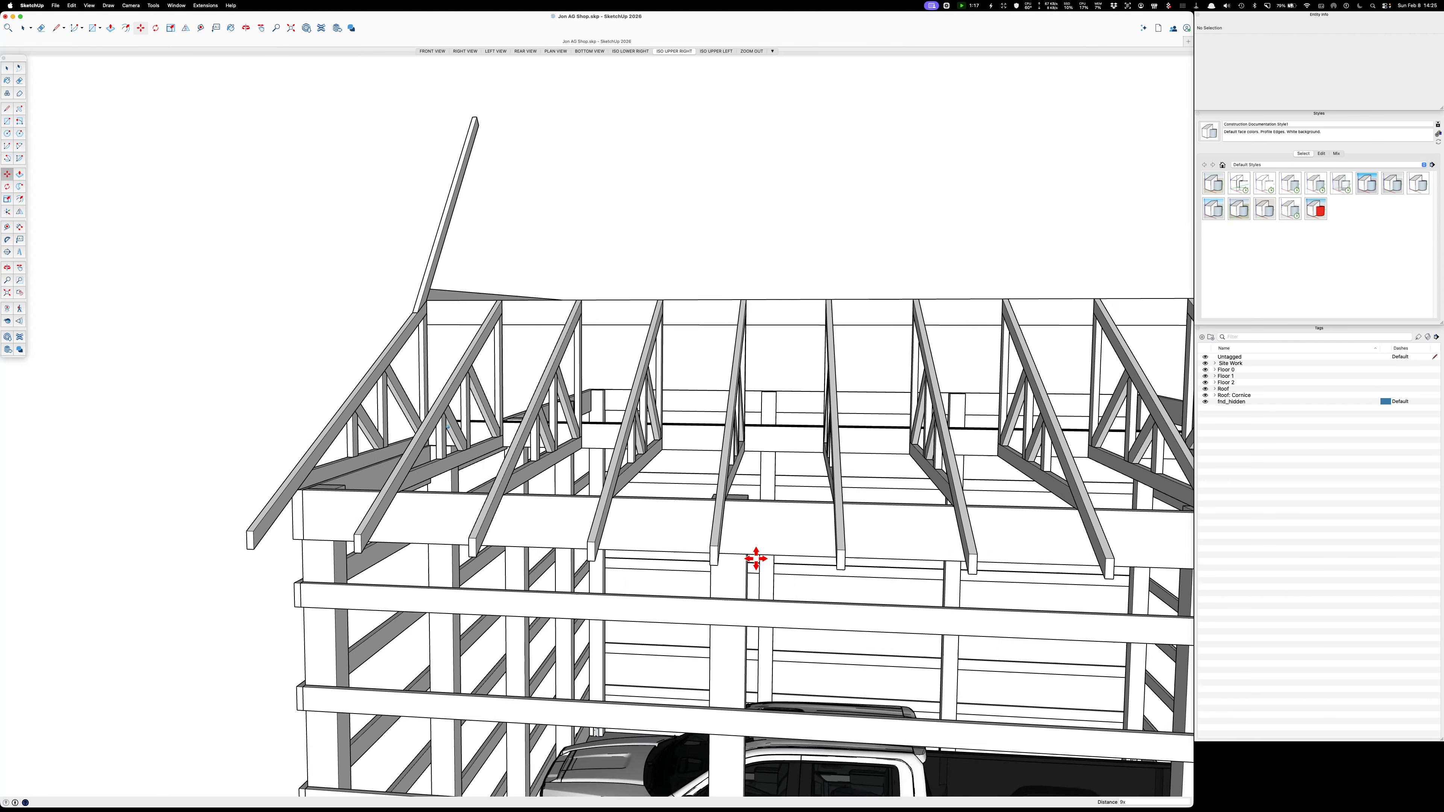
scroll(755, 558, "down", 2)
scroll(755, 557, "up", 10)
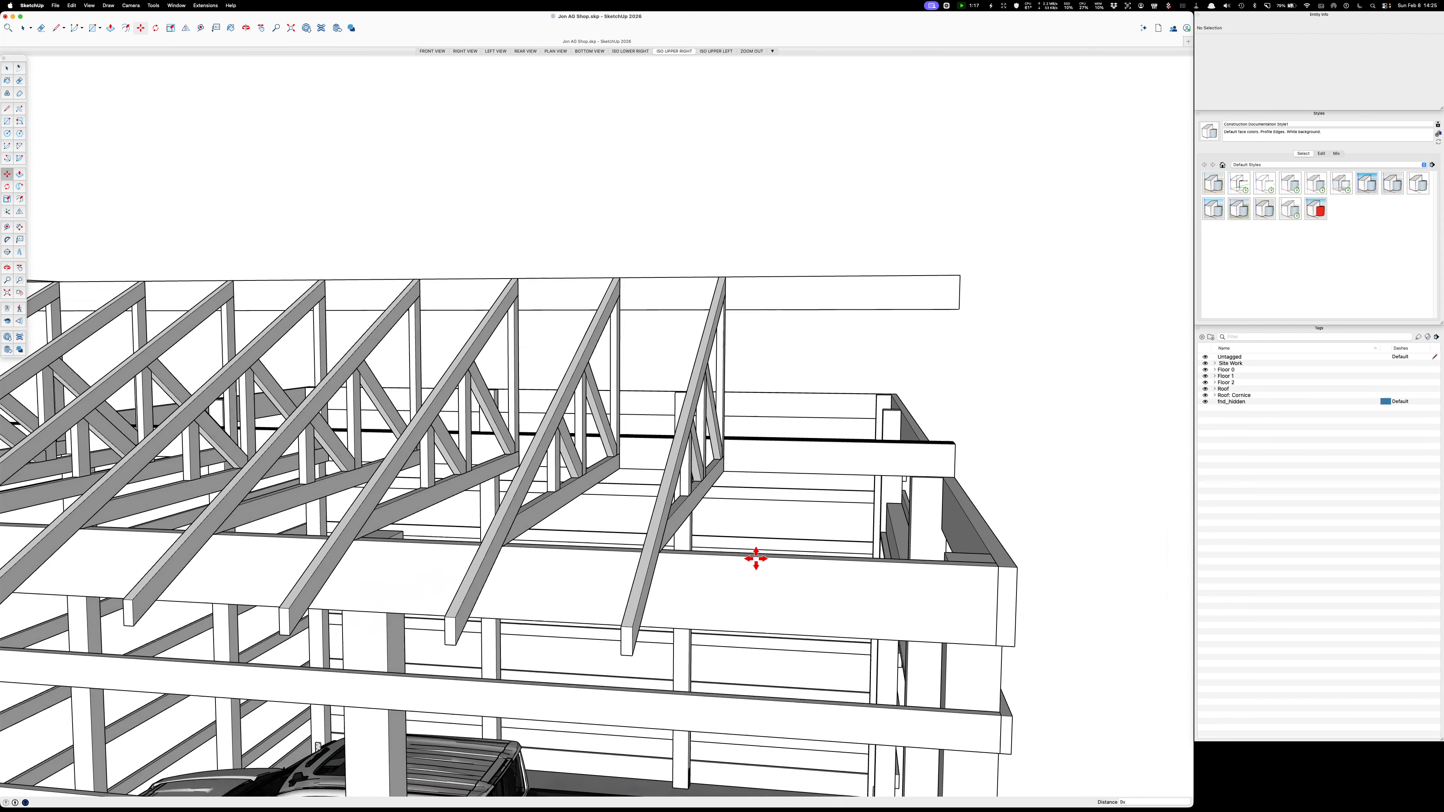
left_click(670, 511)
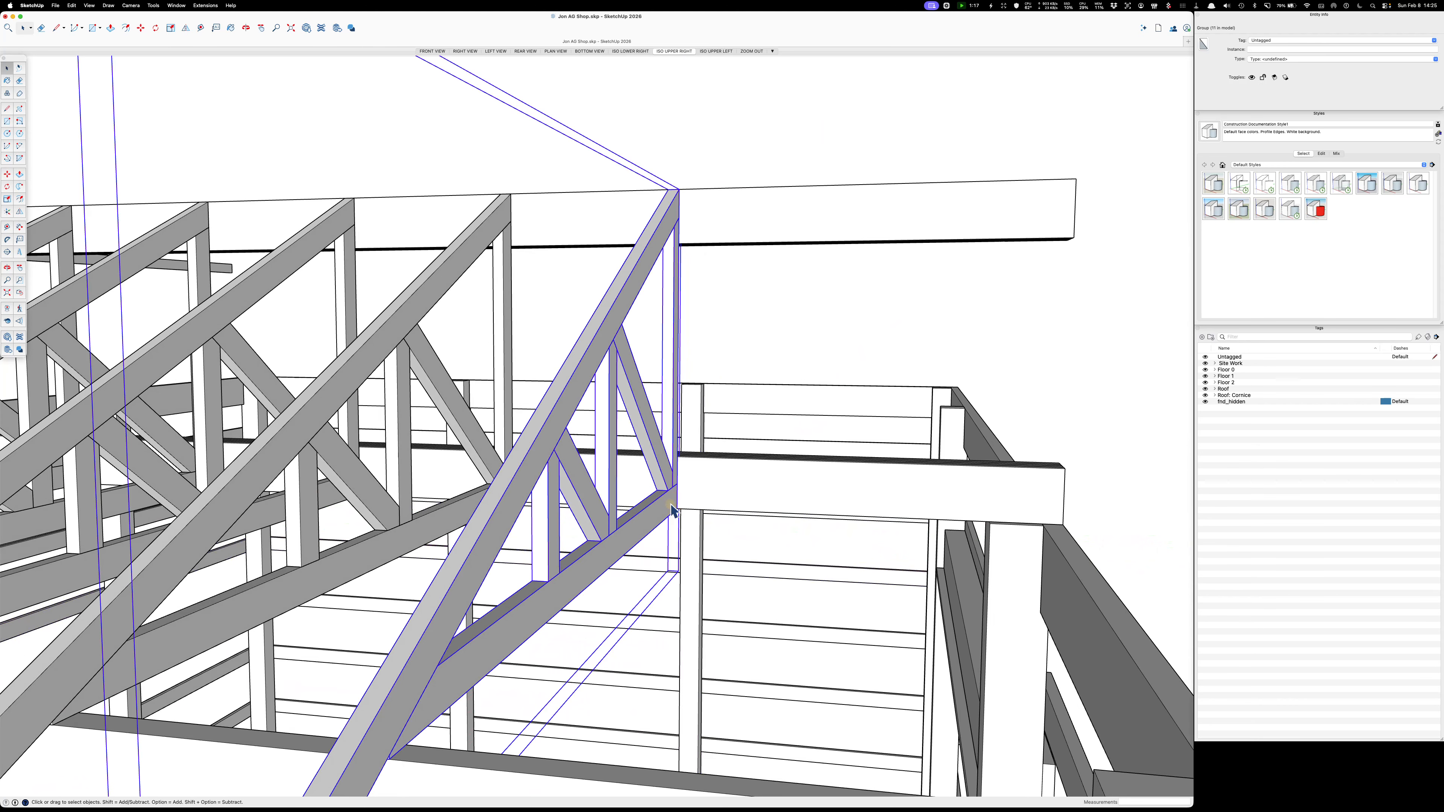
key("m")
key("alt")
left_click(776, 482)
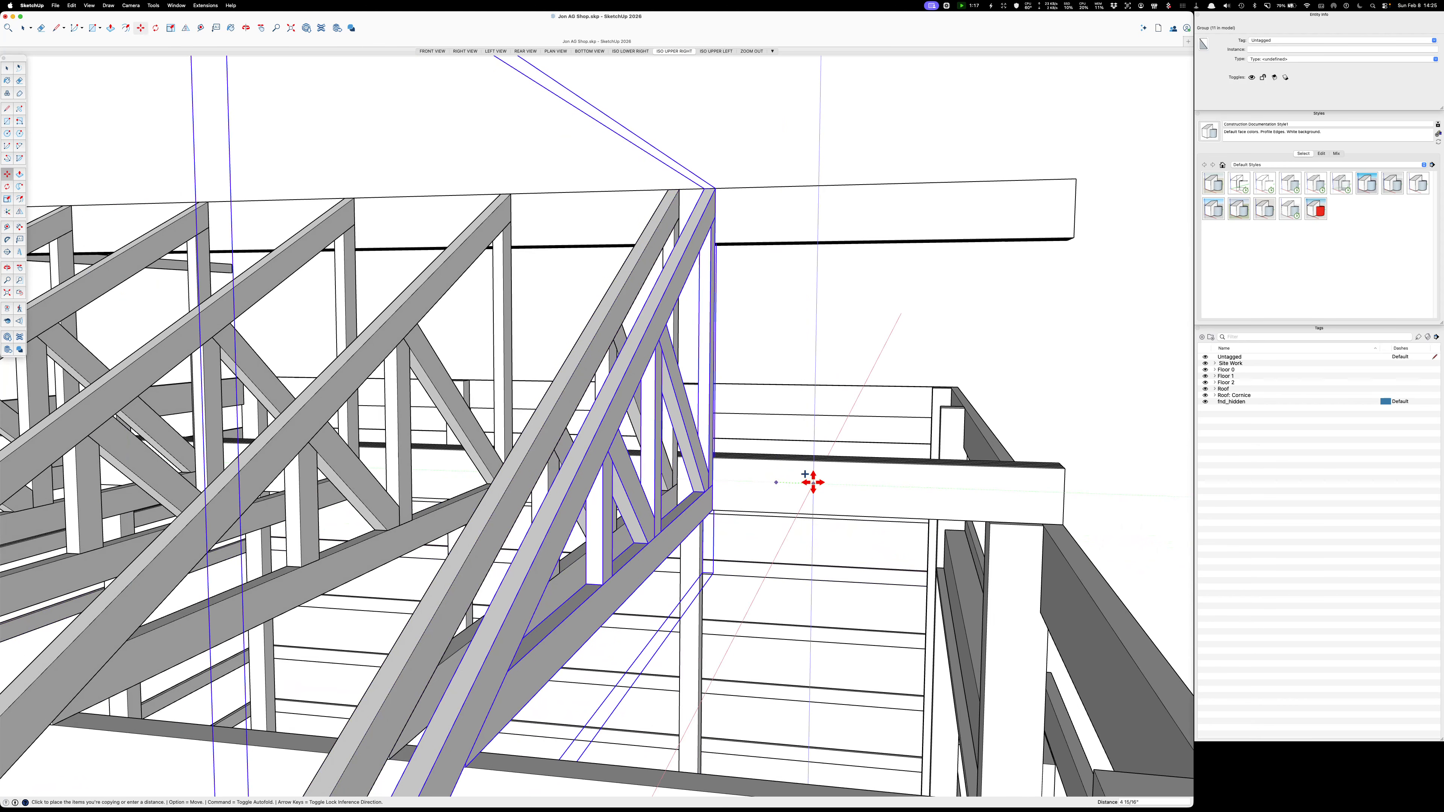
left_click(813, 483)
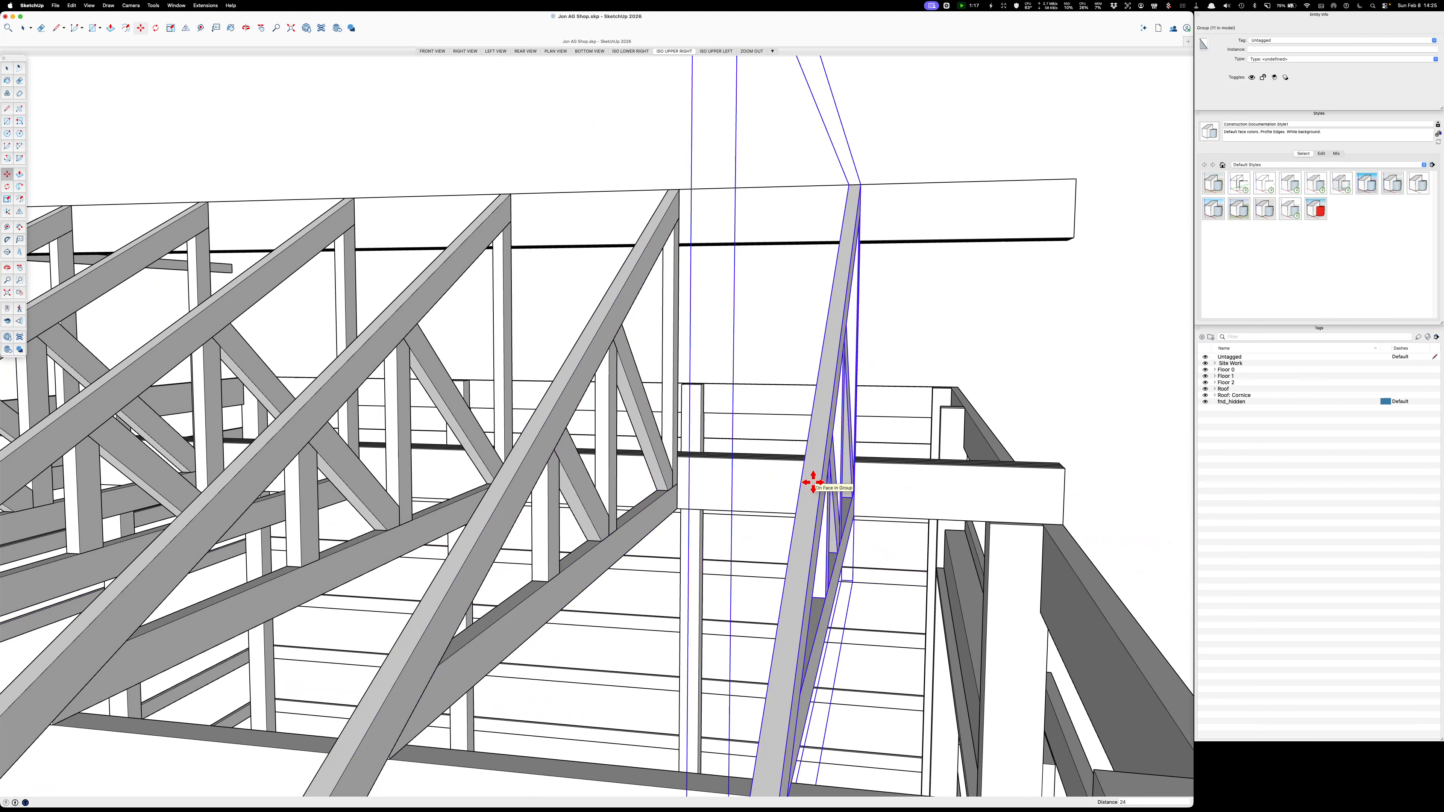
key("Return")
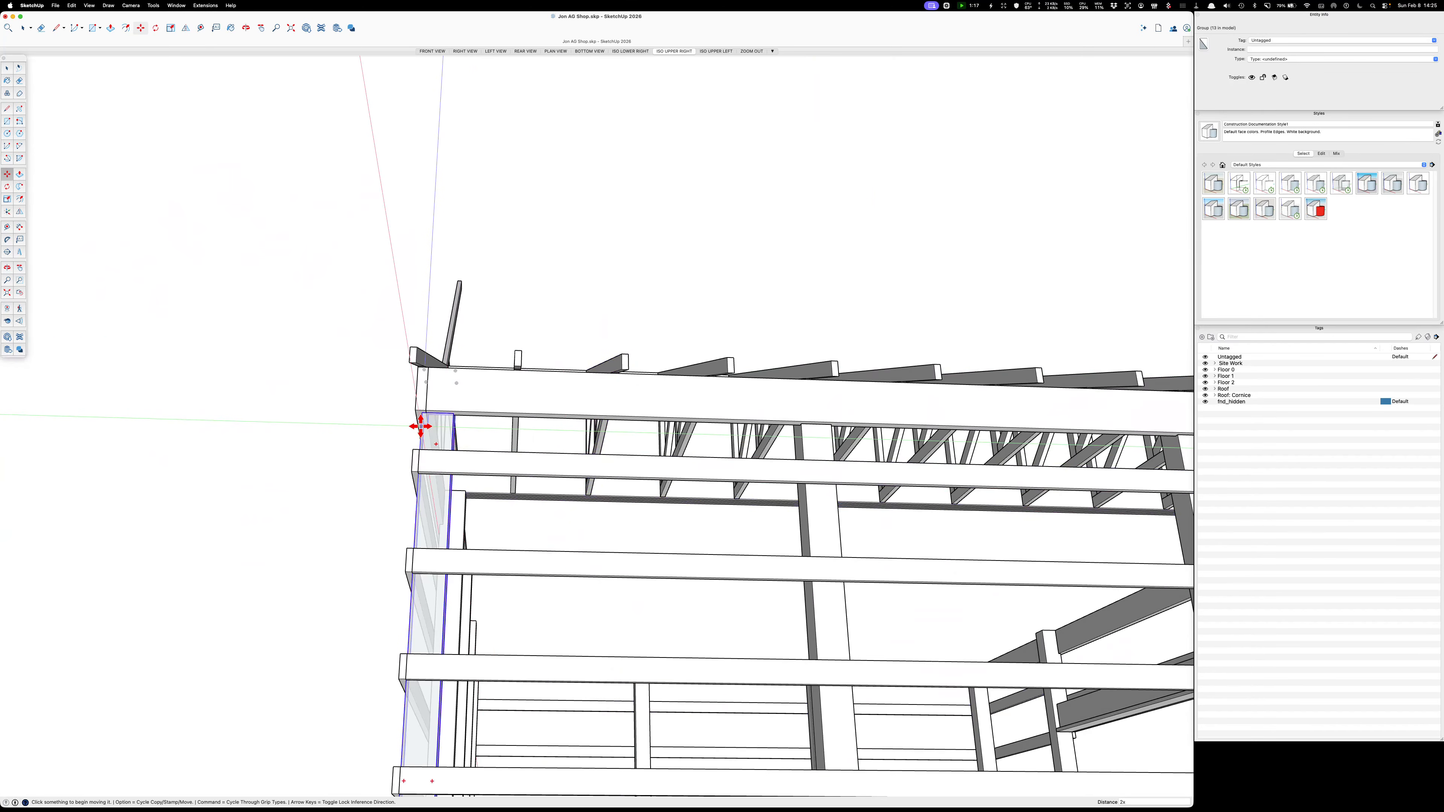
Move the last half-truss outward so its face is flush with the end of the ridge beam.
key("space")
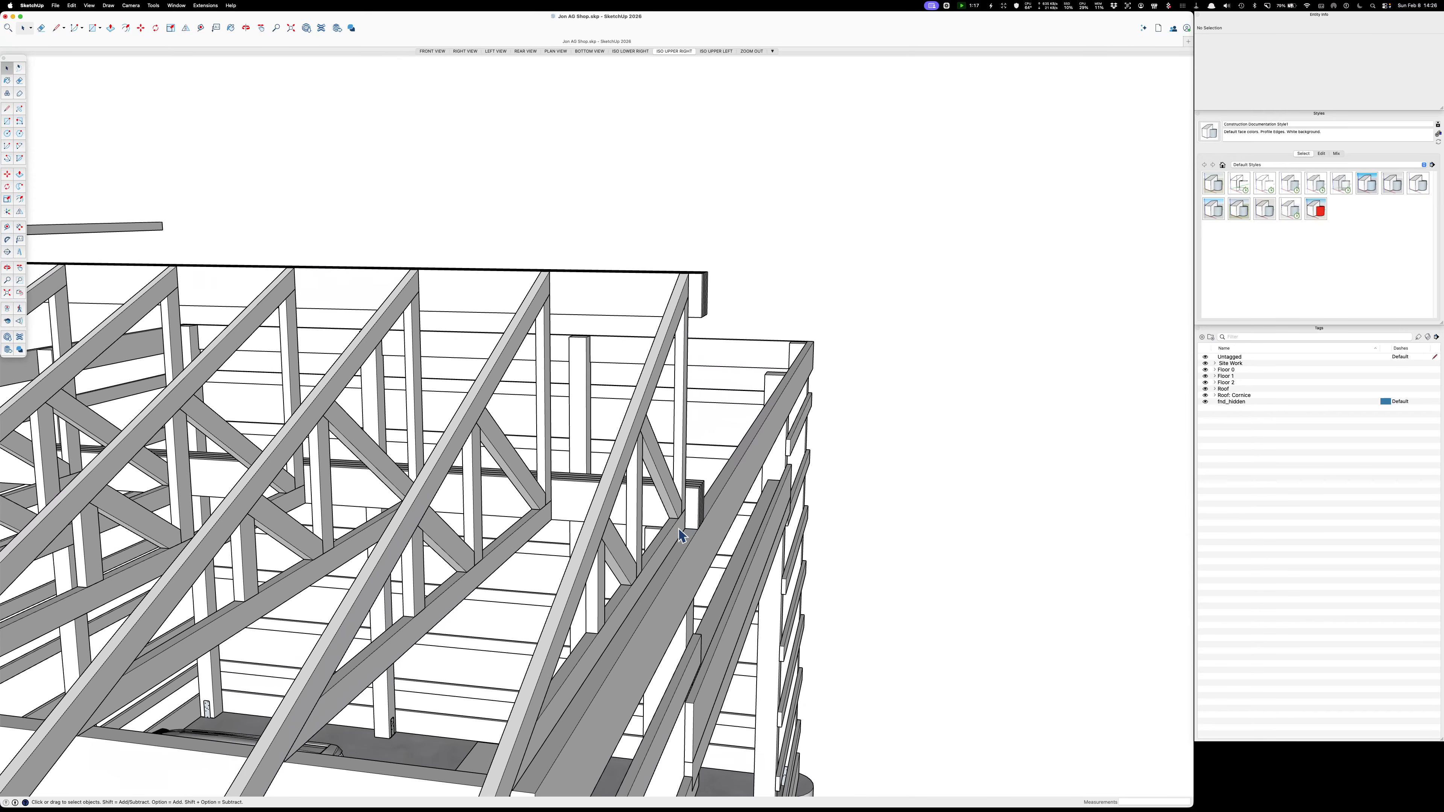
left_click(682, 534)
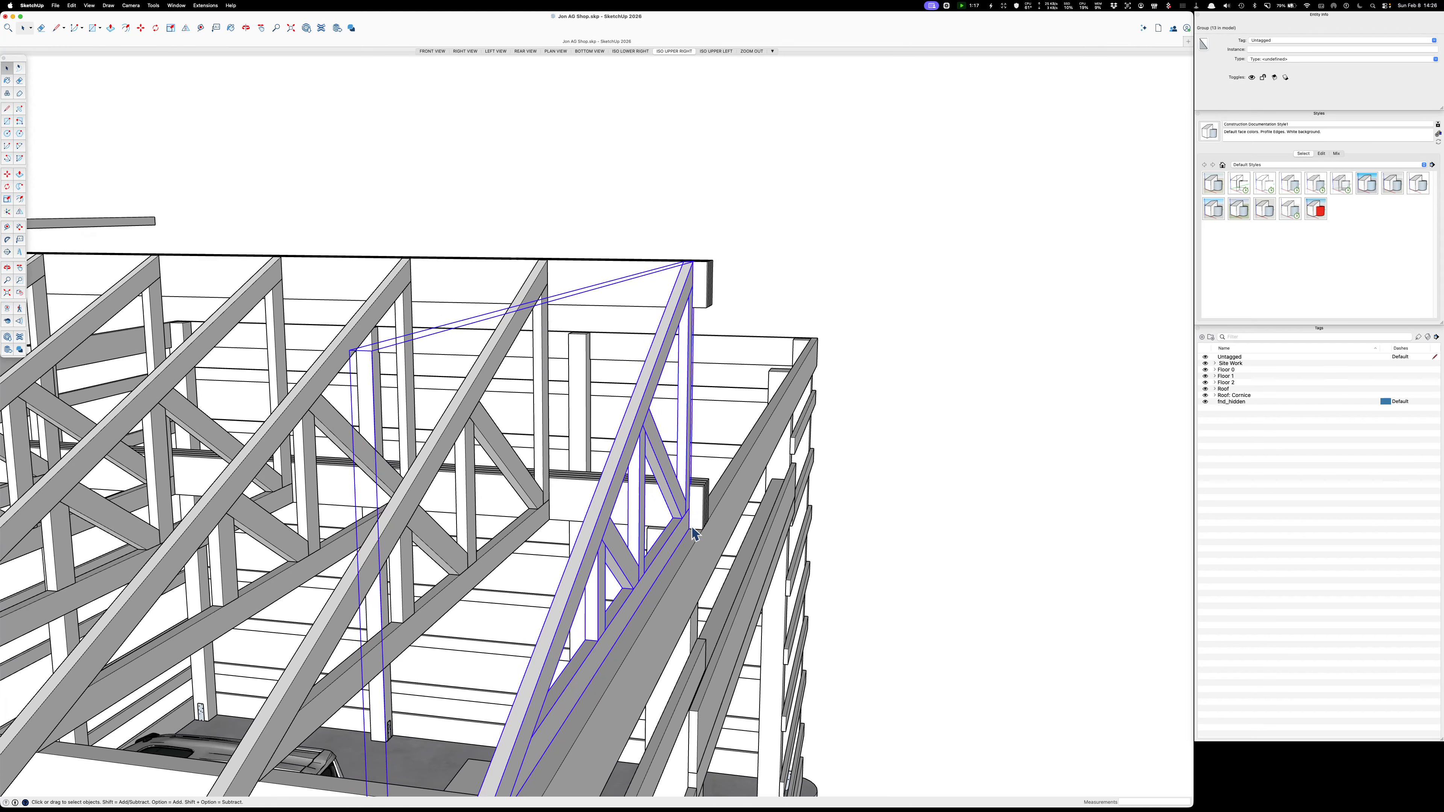
key("m")
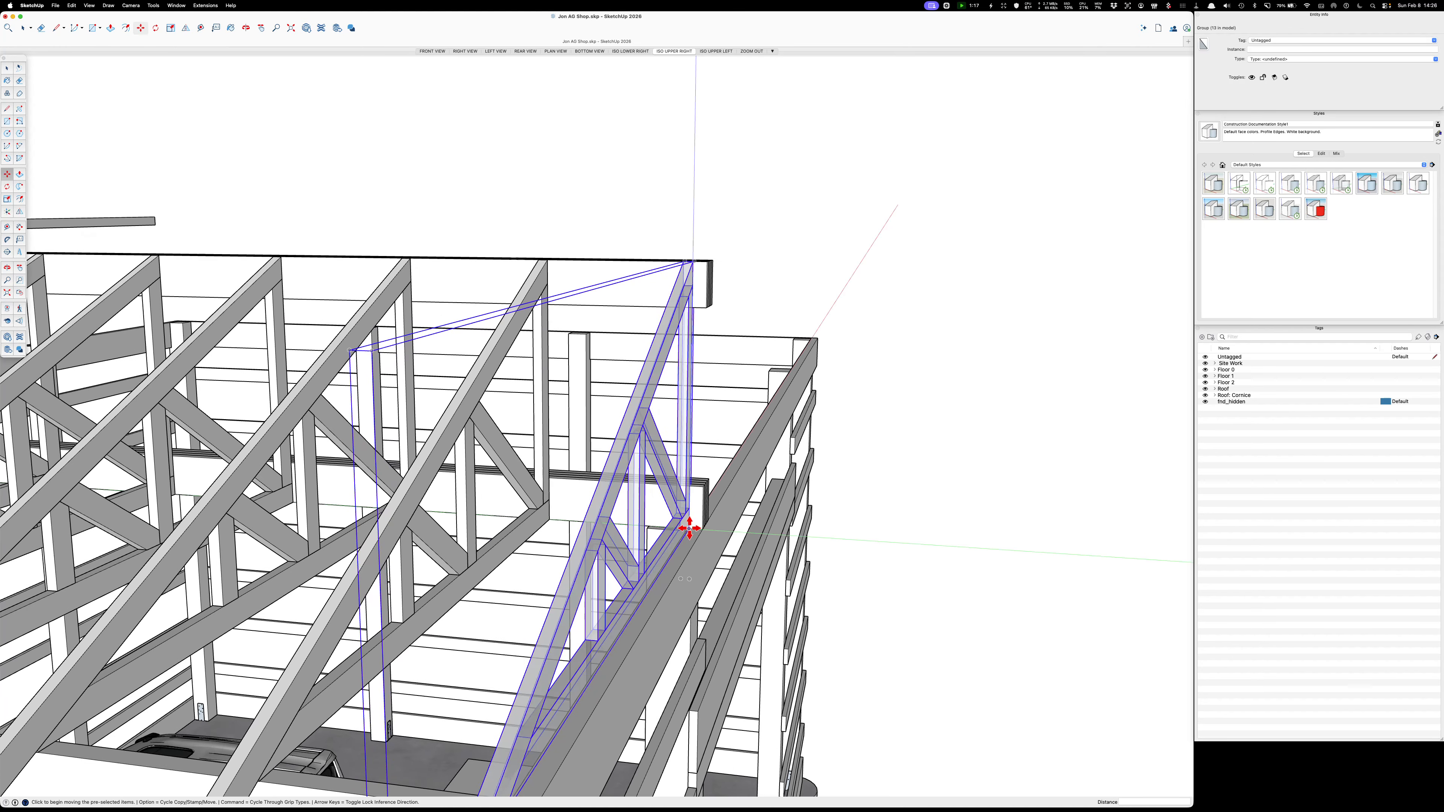
left_click(690, 529)
left_click(703, 525)
key("space")
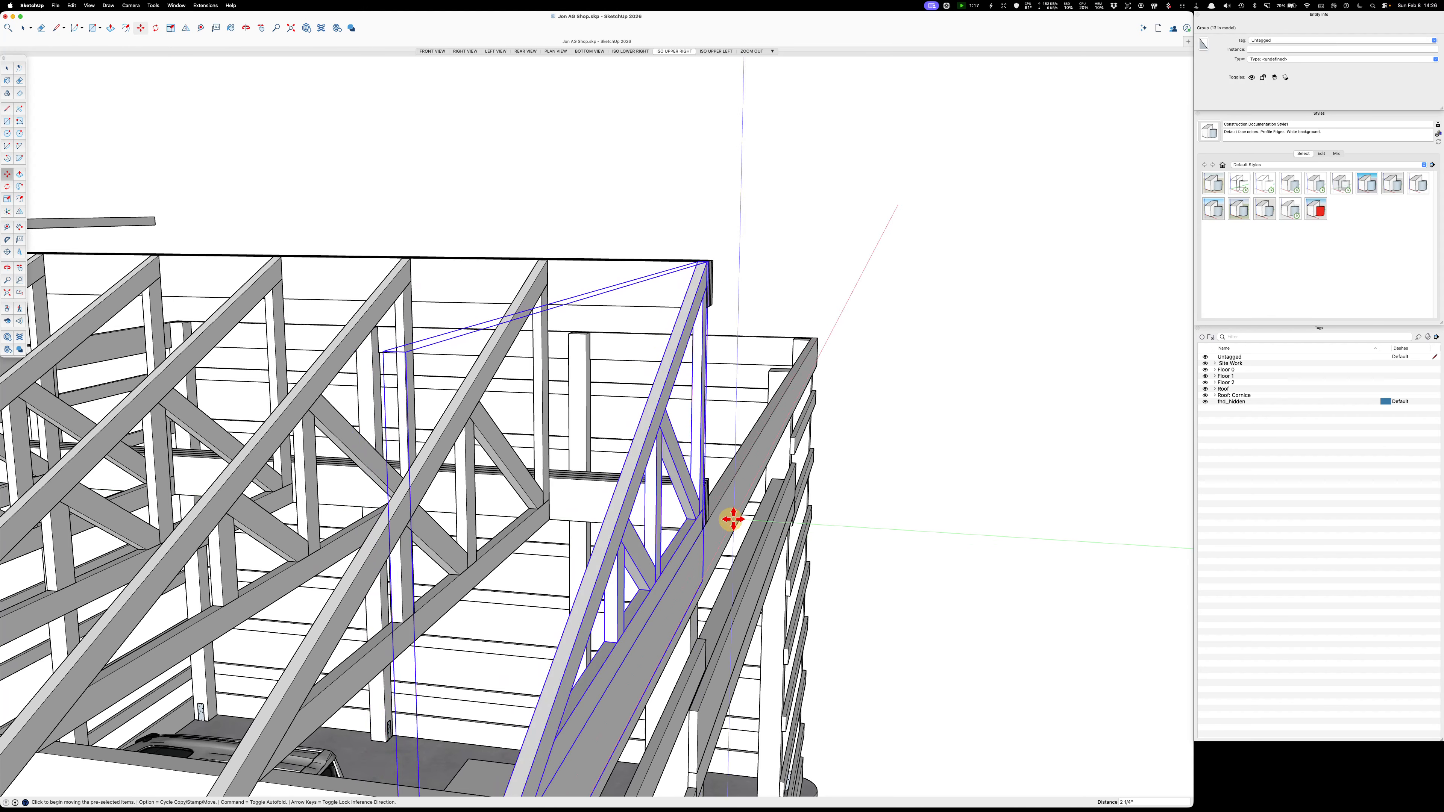
left_click(939, 518)
Copy the second-to-last half-truss toward the far gable so an extra one stands beside the end half-truss.
scroll(941, 520, "down", 10)
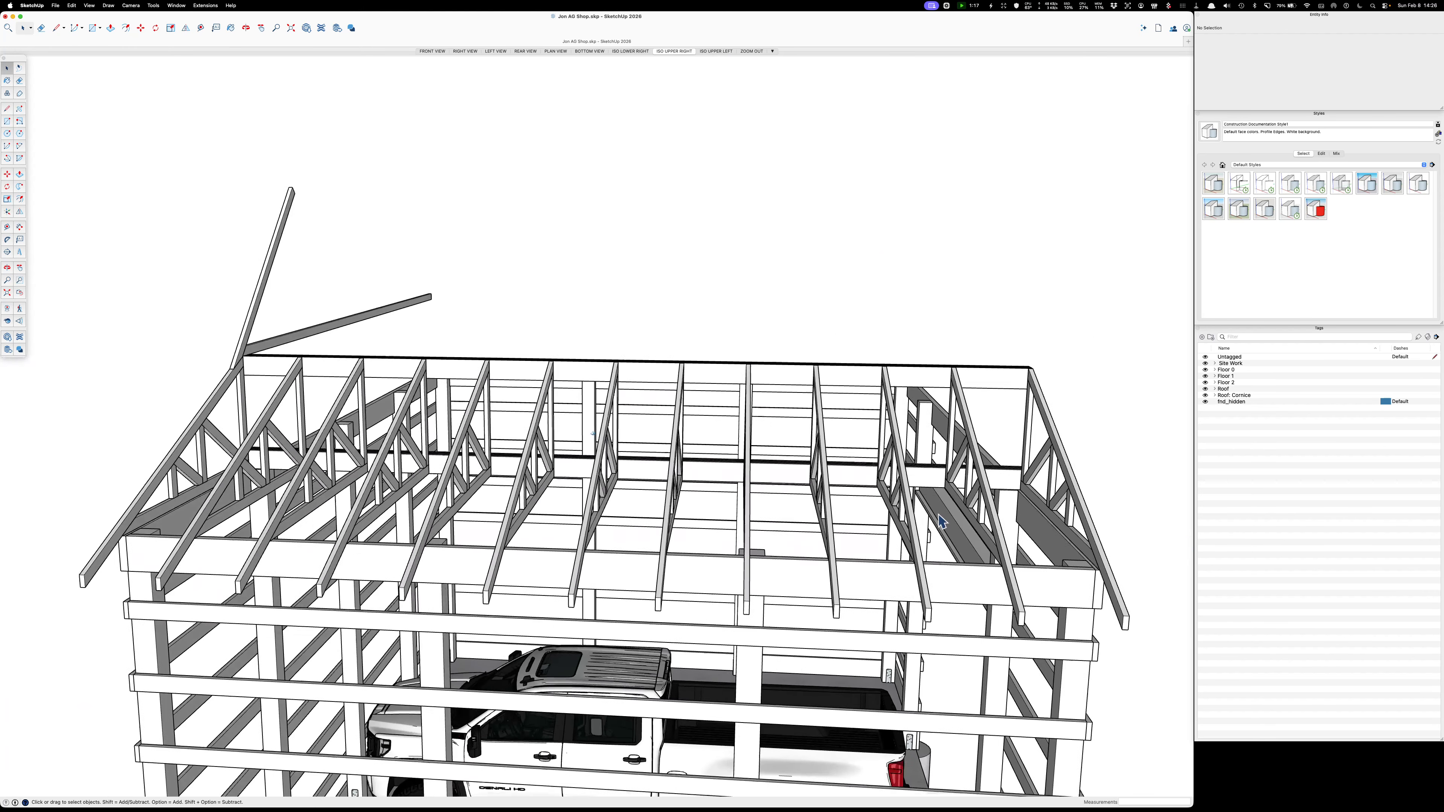
scroll(939, 514, "down", 2)
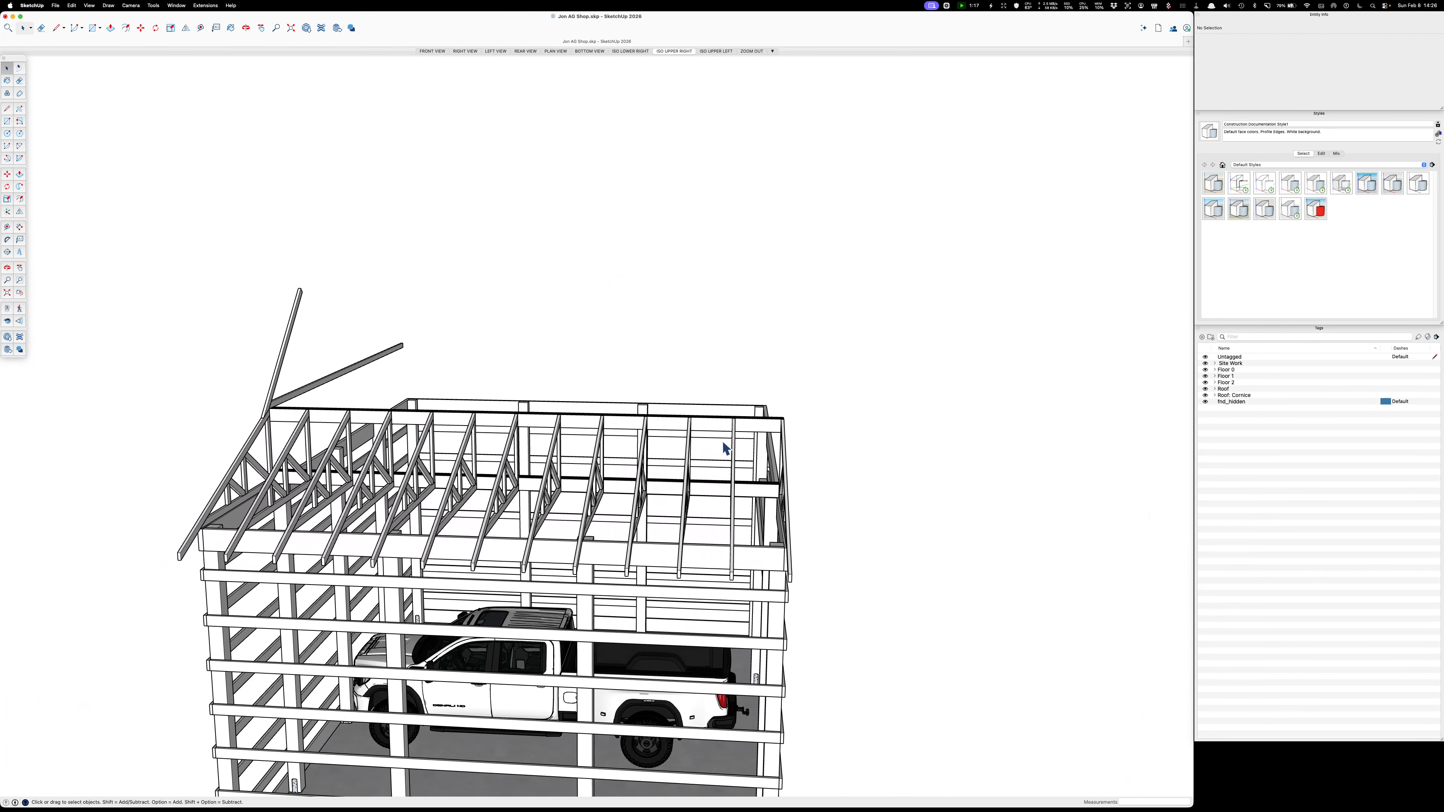
scroll(751, 481, "up", 3)
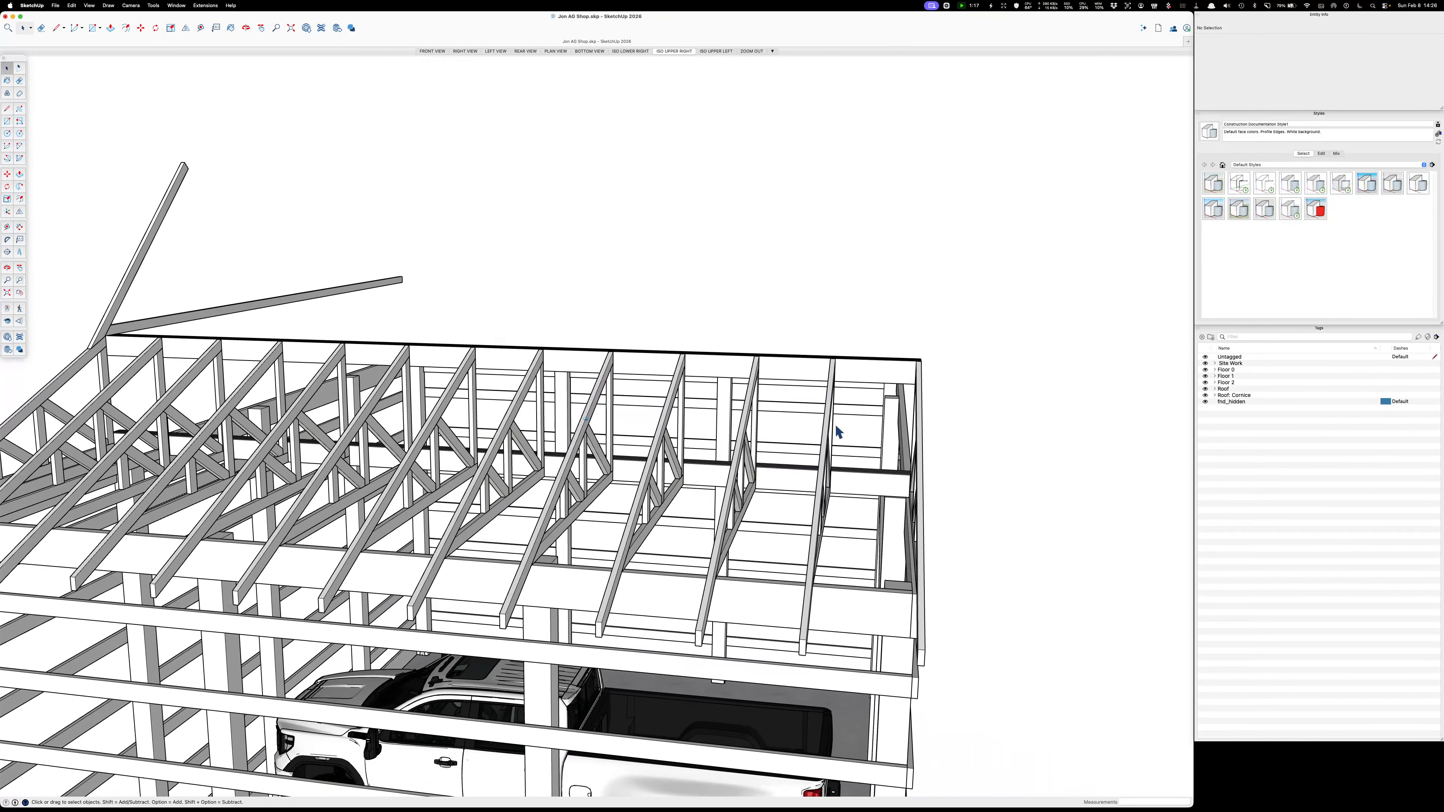
left_click(846, 391)
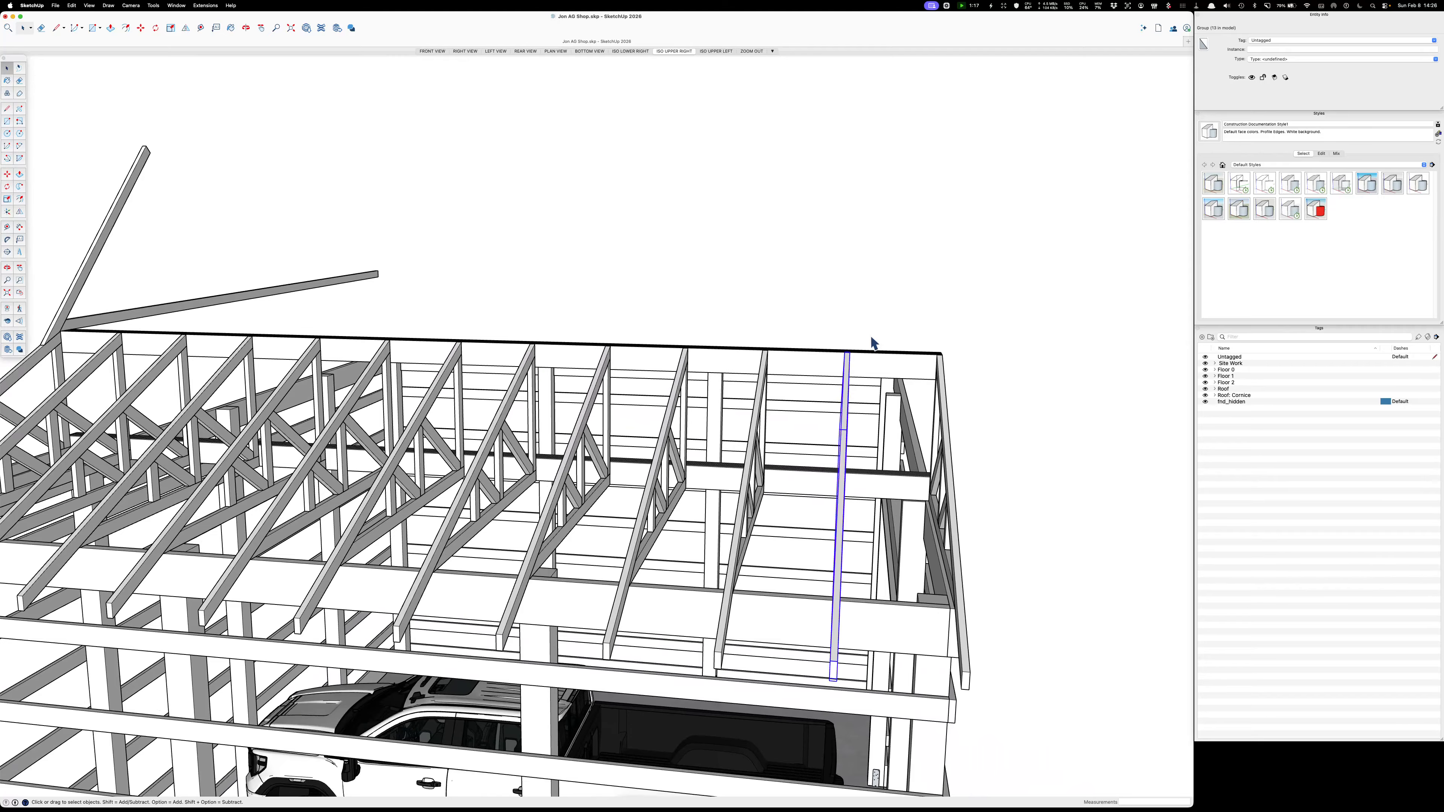
key("m")
key("alt")
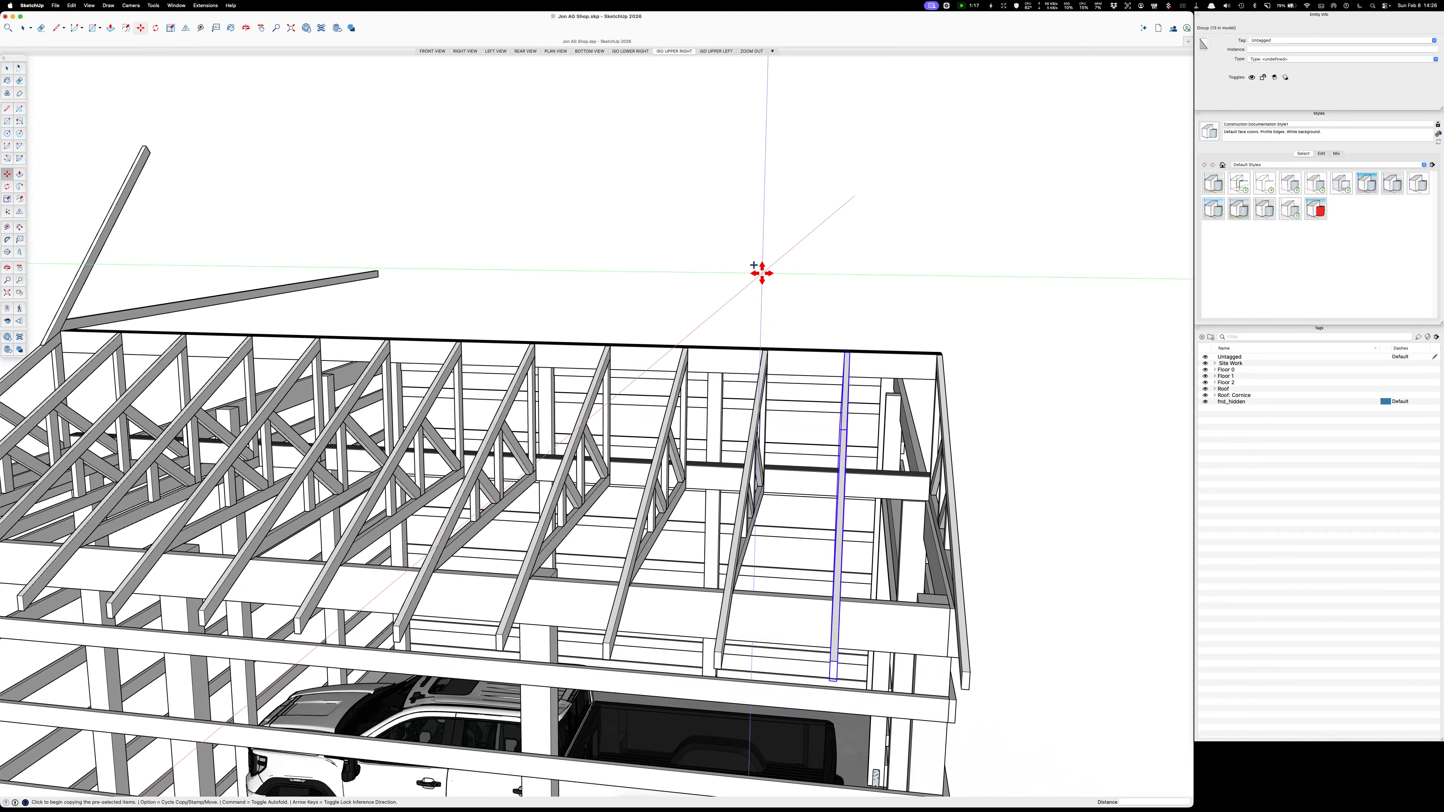
left_click(762, 273)
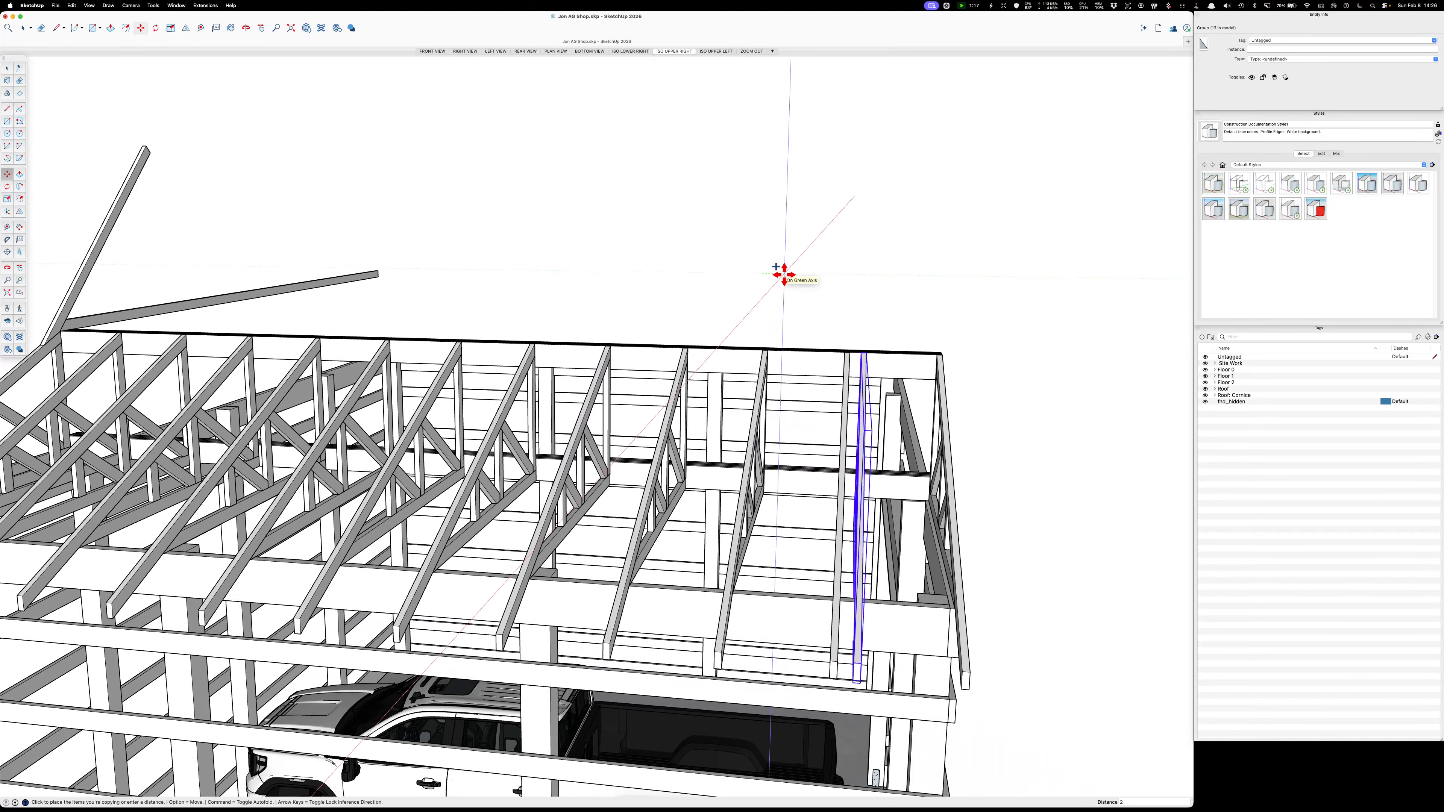
key("Return")
key("space")
left_click(785, 273)
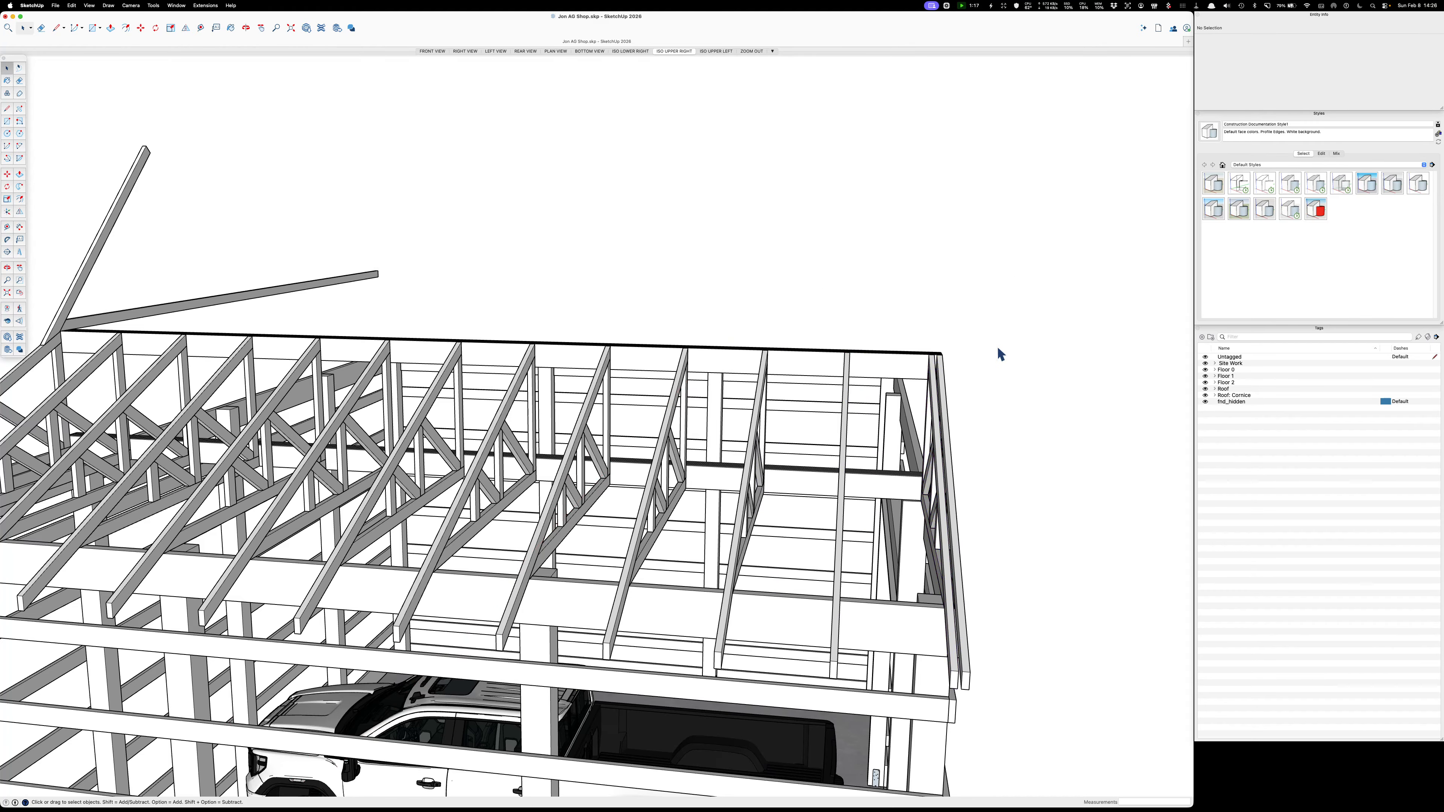
Group the full row of half-trusses together with the upper and lower beams that carry them.
scroll(1000, 352, "down", 5)
middle_click_drag(1001, 352, 982, 362)
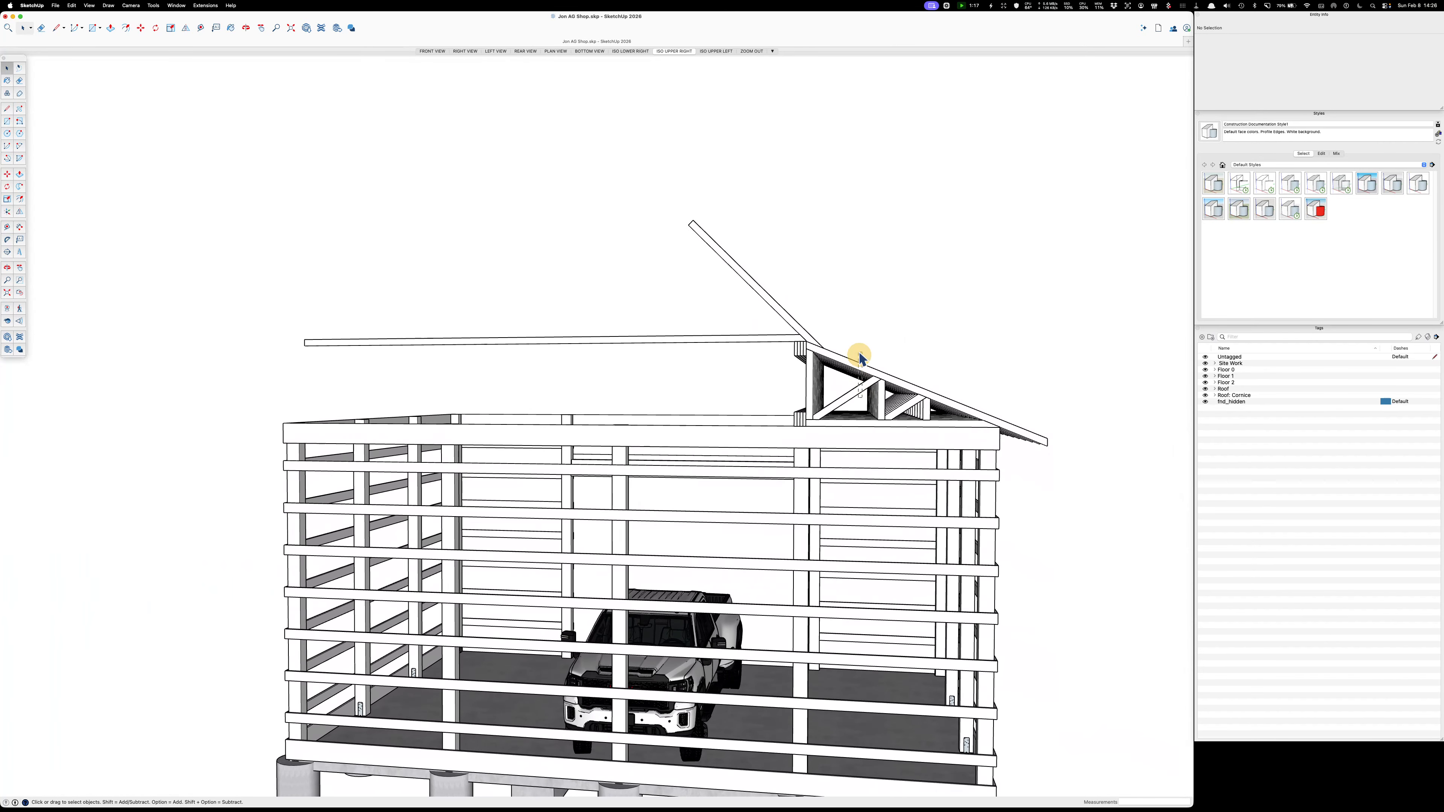
left_click_drag(859, 340, 858, 341)
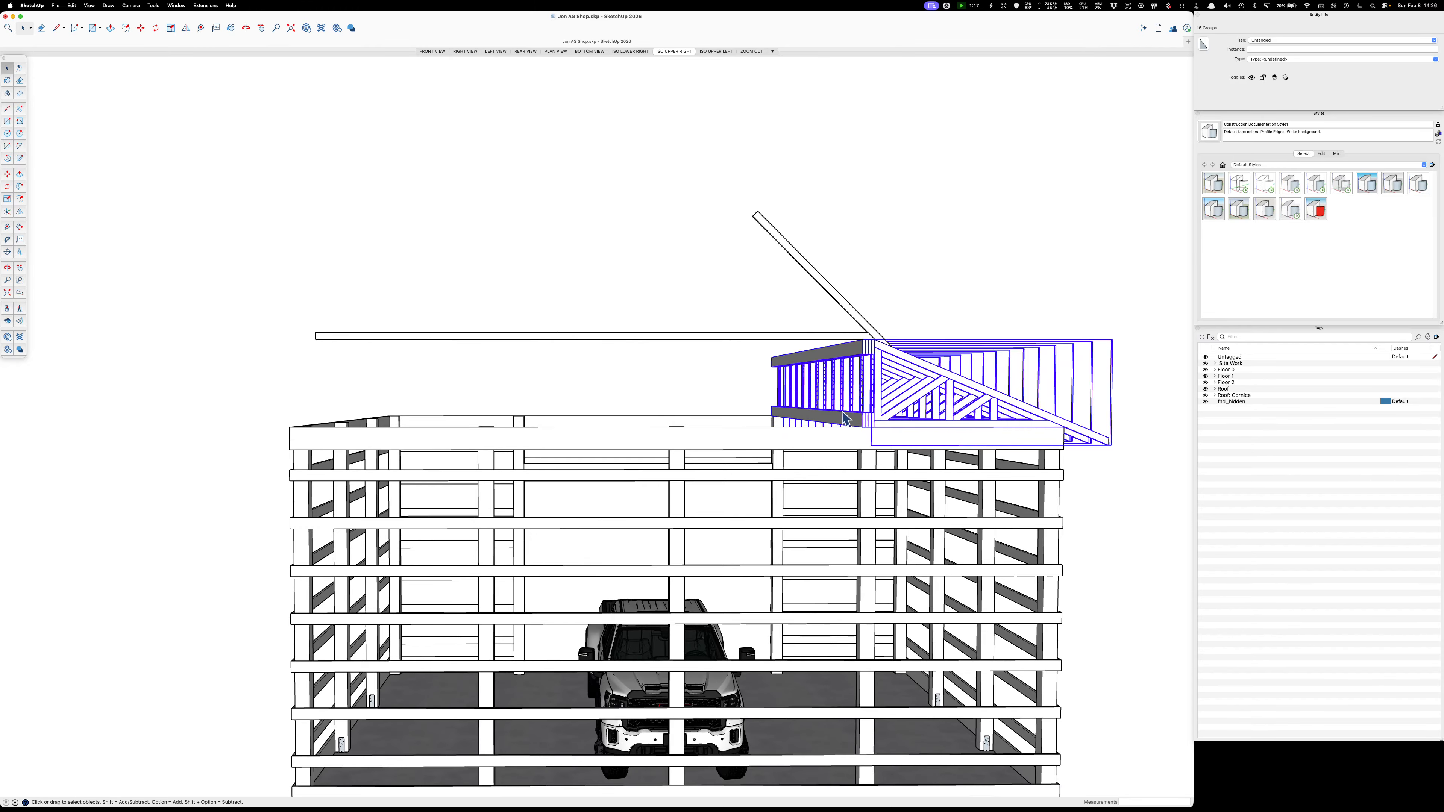
key("super+g")
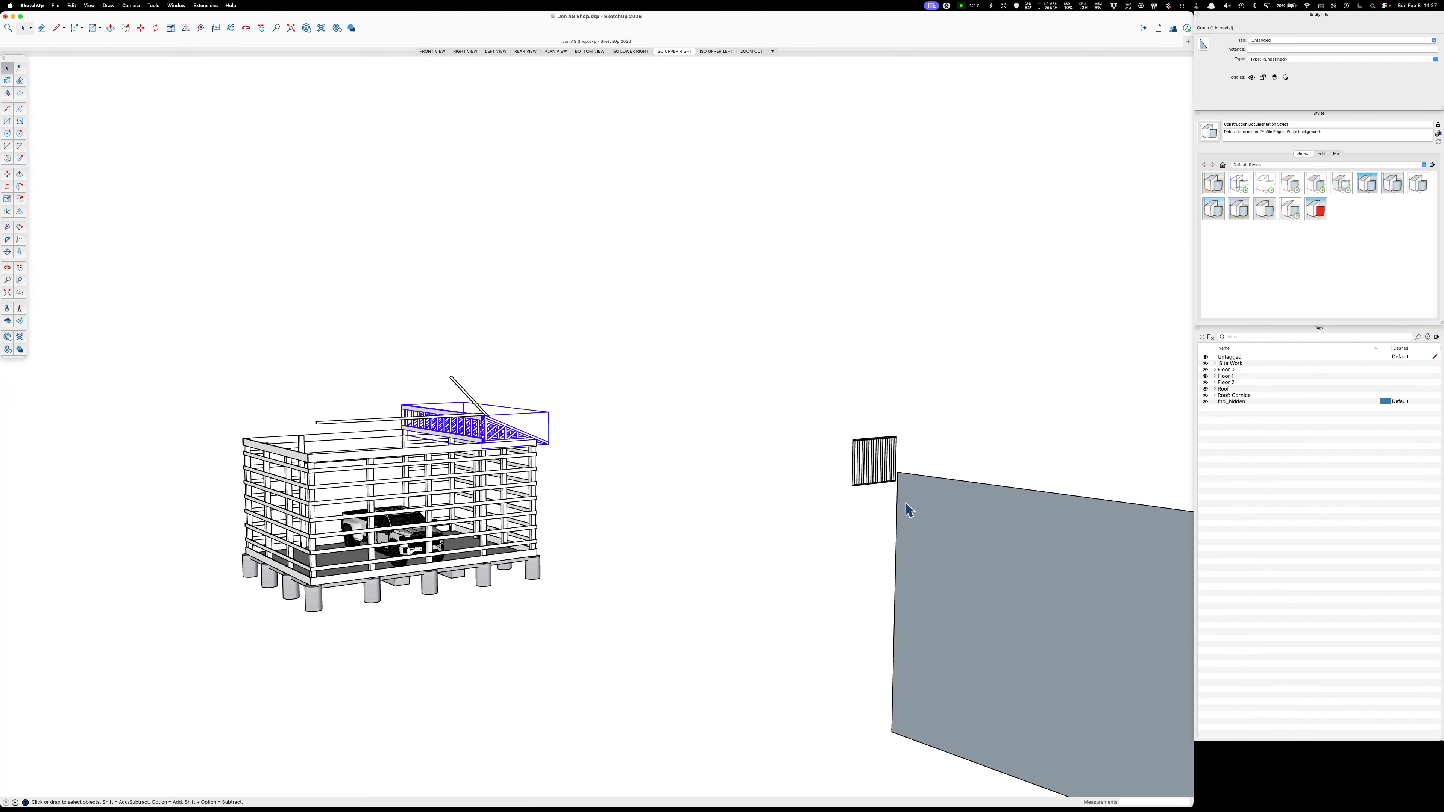
Mirror a copy of the half-truss group to the opposite side of the building, using the freestanding vertical panel's face as the flip plane.
key("shift+f")
left_click(993, 579)
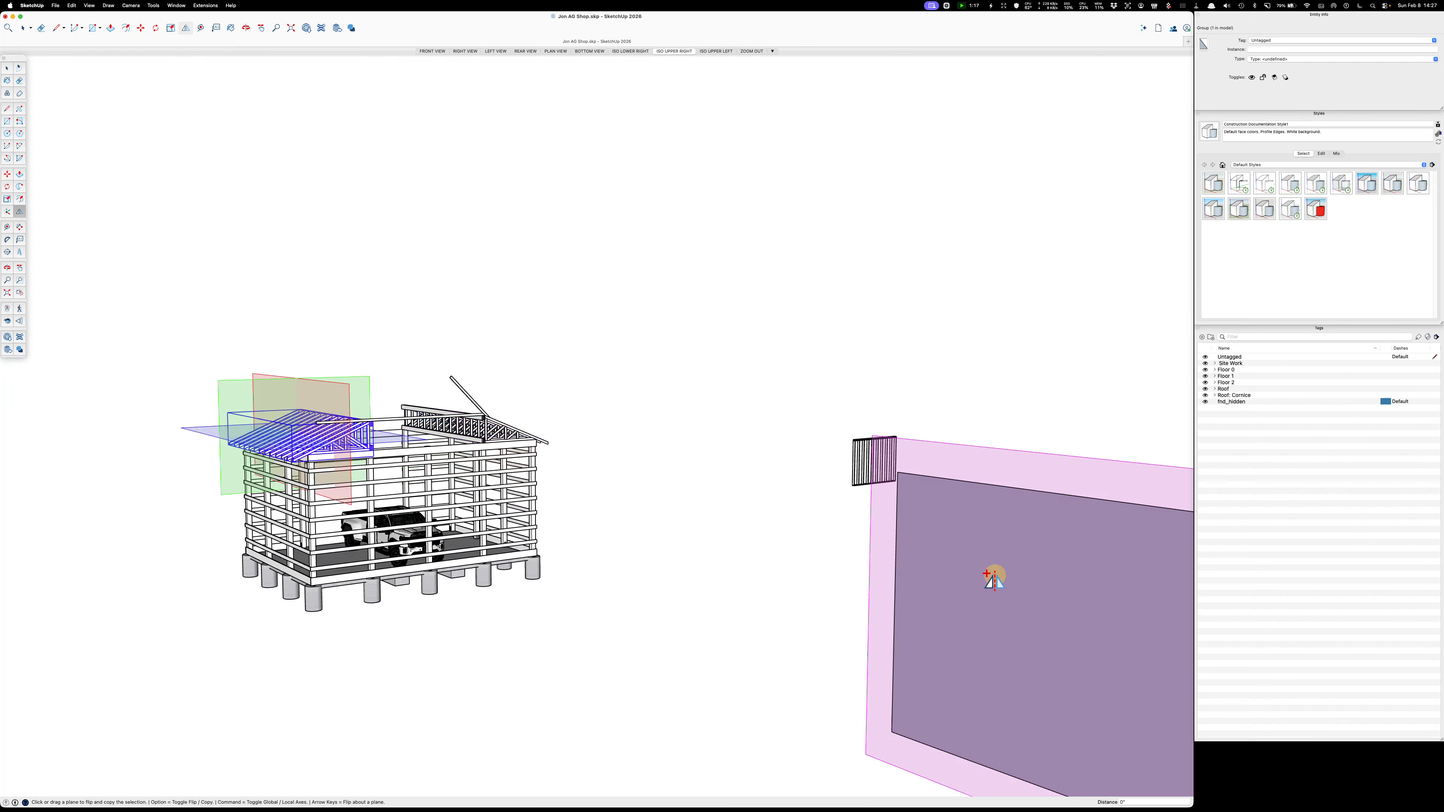
key("space")
left_click(705, 404)
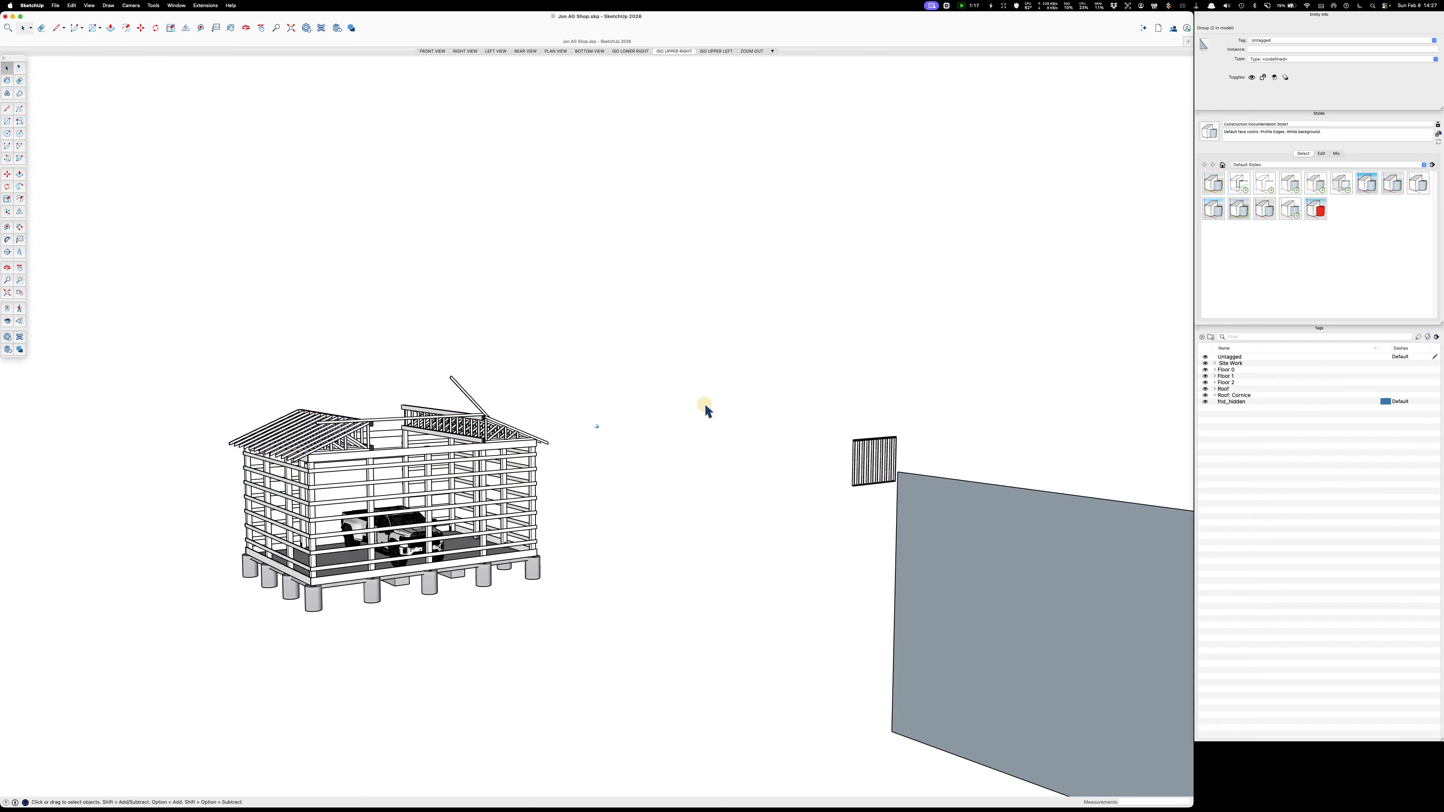
Trim the overlong horizontal tie member at the gable to the outer face of the mirrored row's upper beam.
scroll(705, 403, "up", 10)
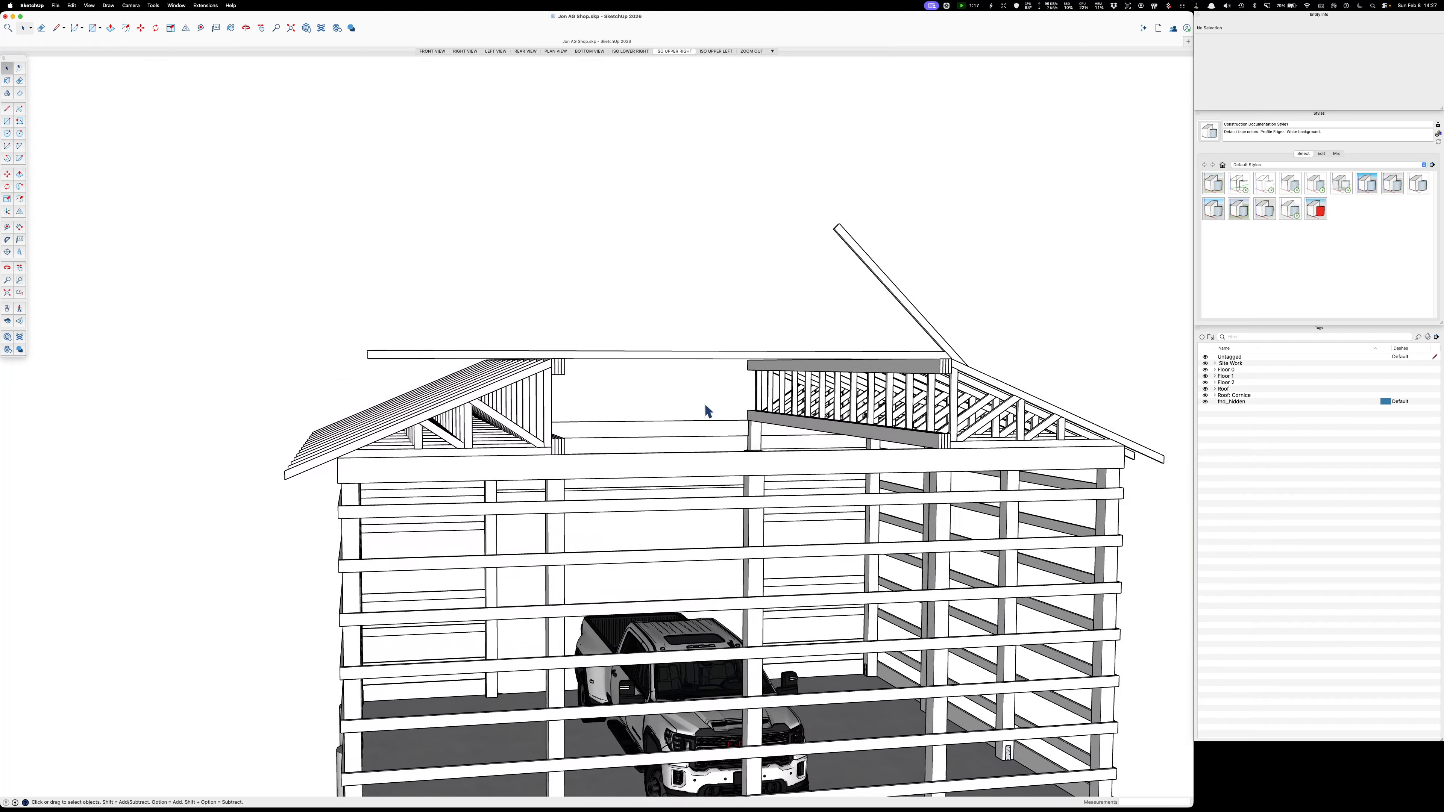
middle_click_drag(758, 417, 816, 544)
scroll(851, 505, "up", 5)
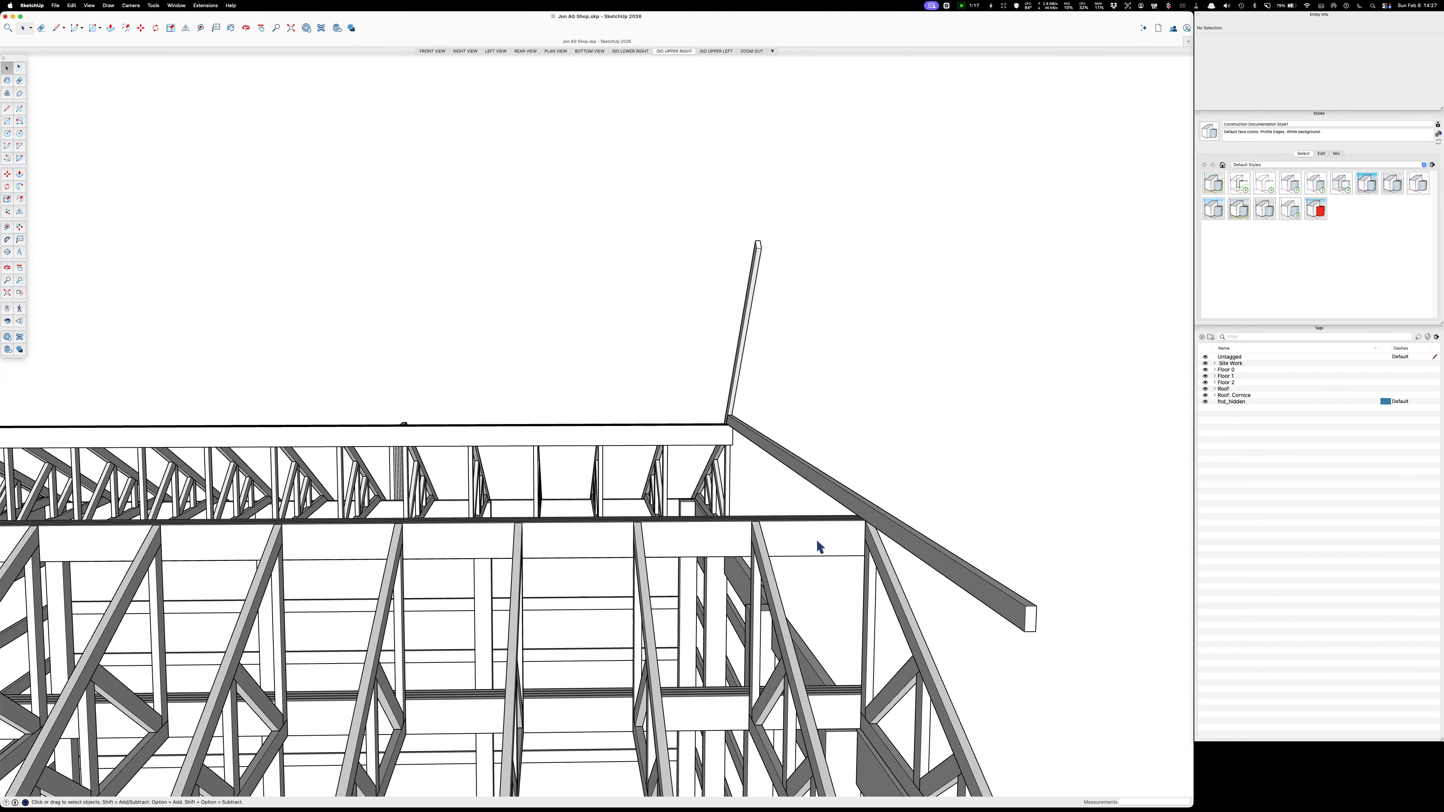
key("t")
left_click(820, 535)
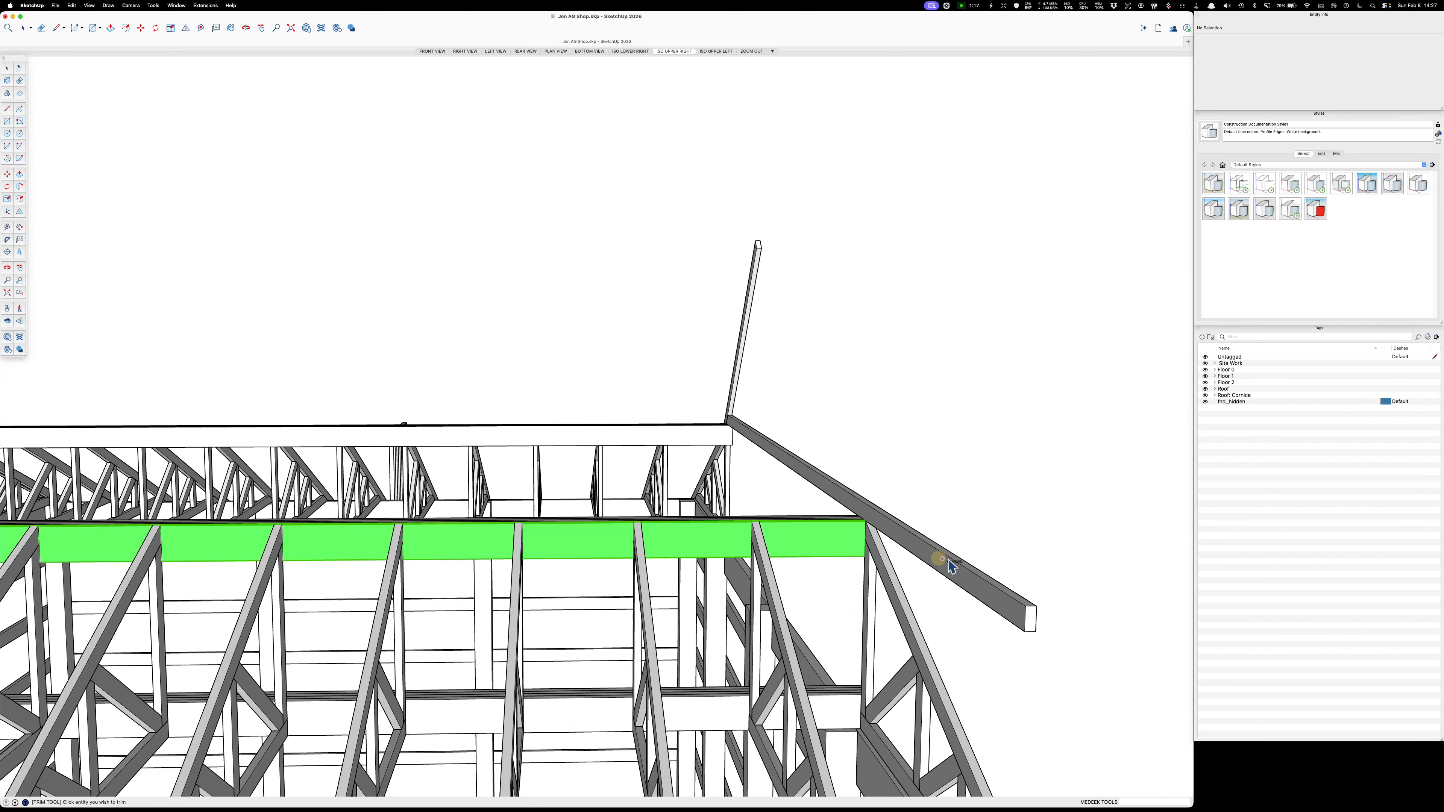
left_click(973, 570)
key("space")
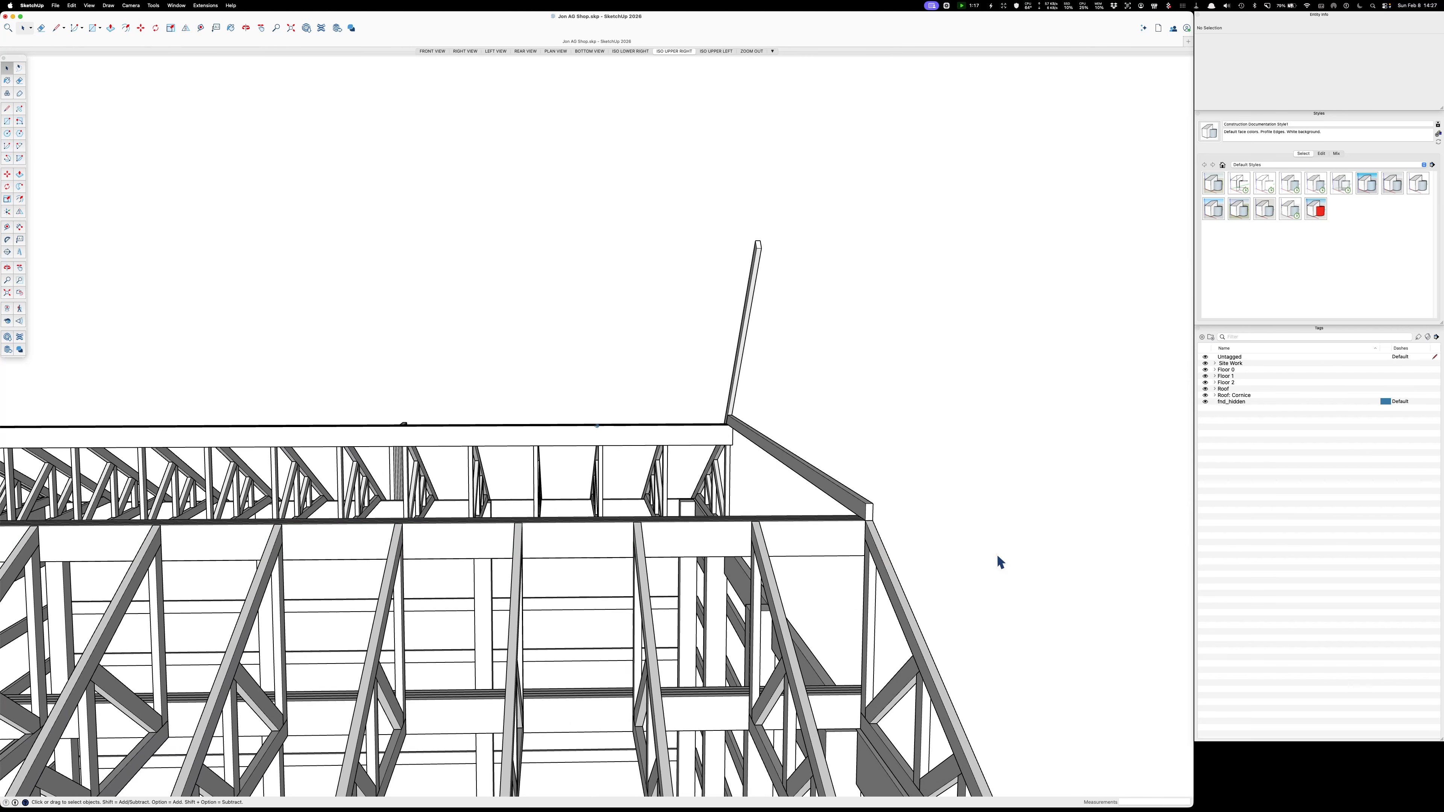
Extend the upper end of the steep gable rafter to the plane of the freestanding vertical panel at the building's centreline.
middle_click_drag(997, 553, 1000, 563)
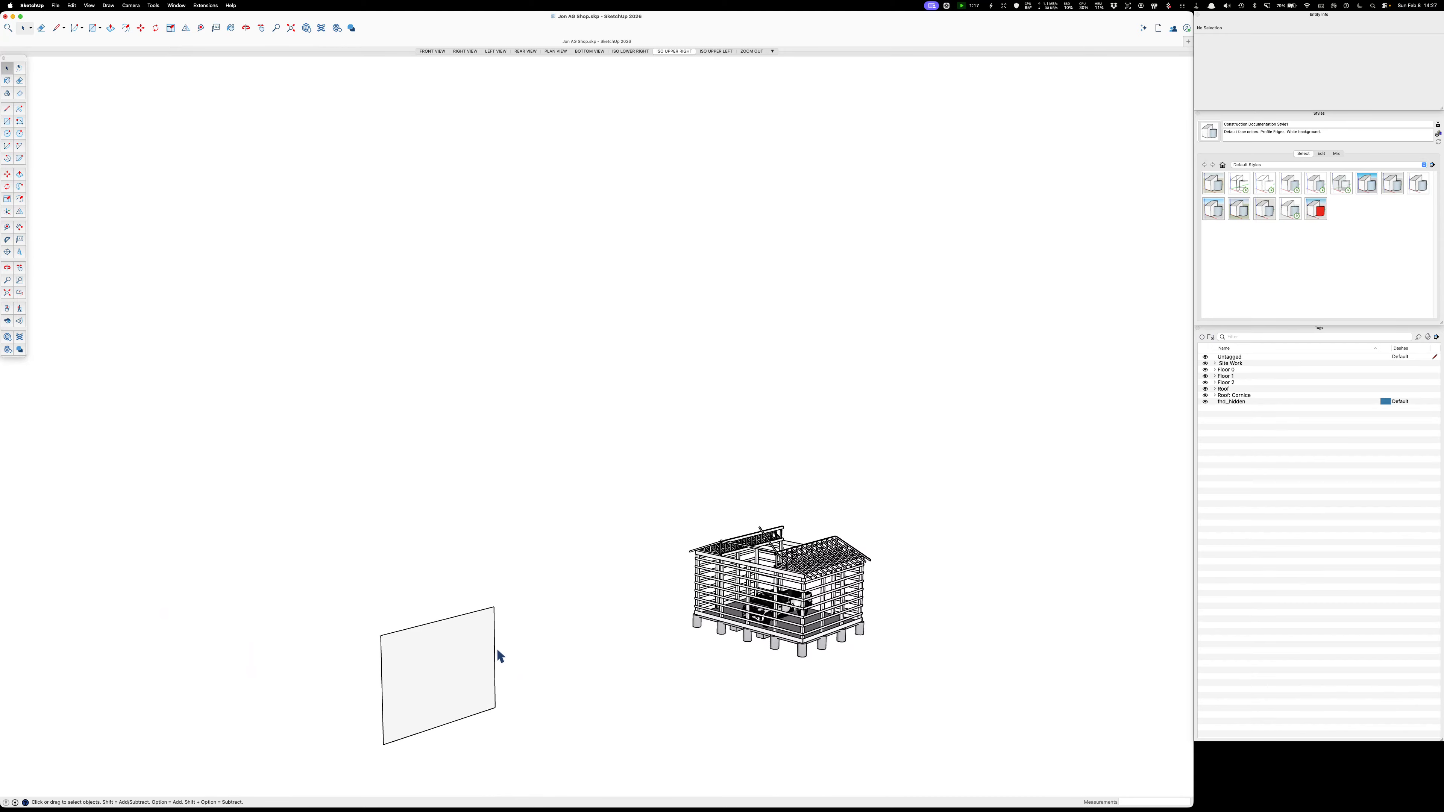
left_click(440, 670)
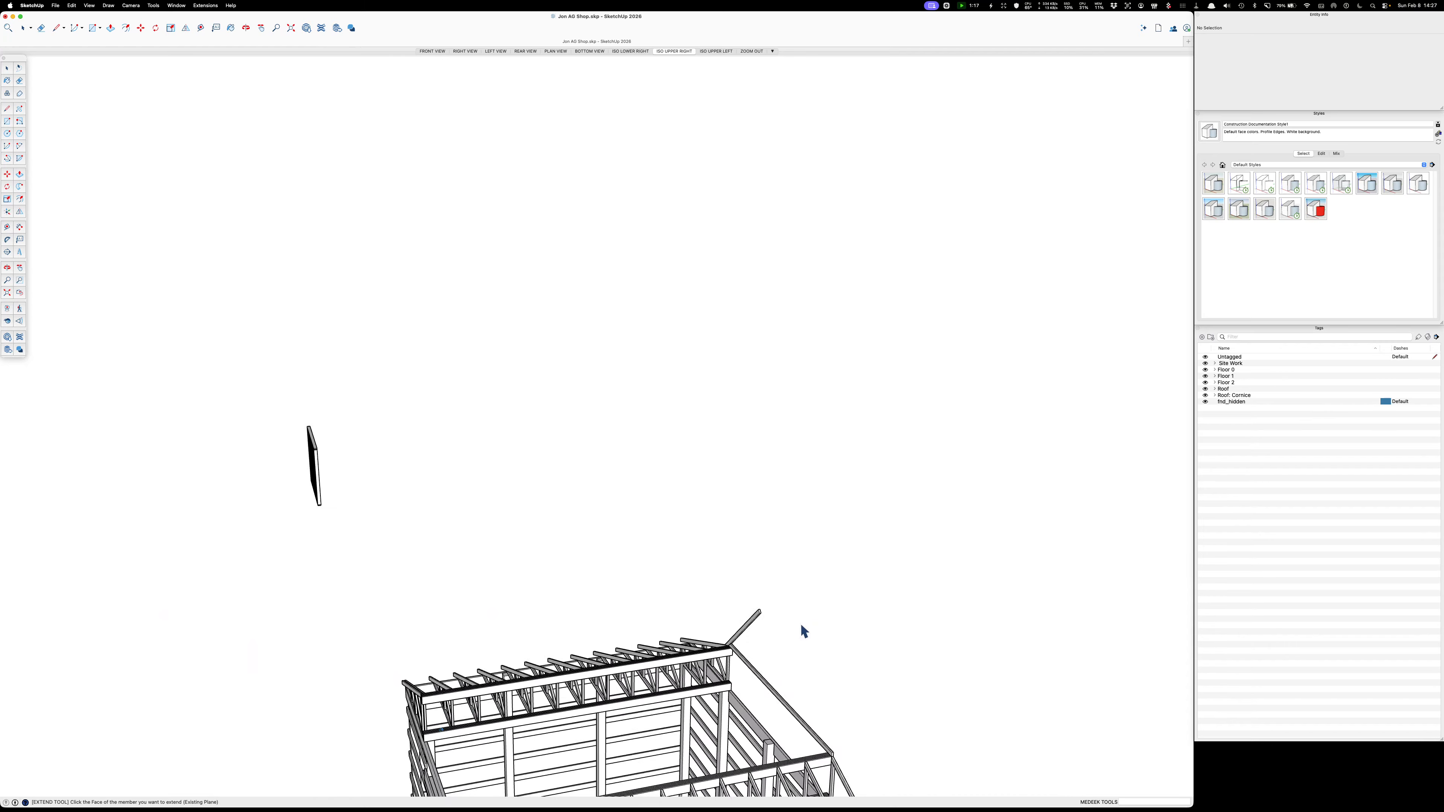
scroll(759, 632, "up", 3)
scroll(635, 559, "up", 3)
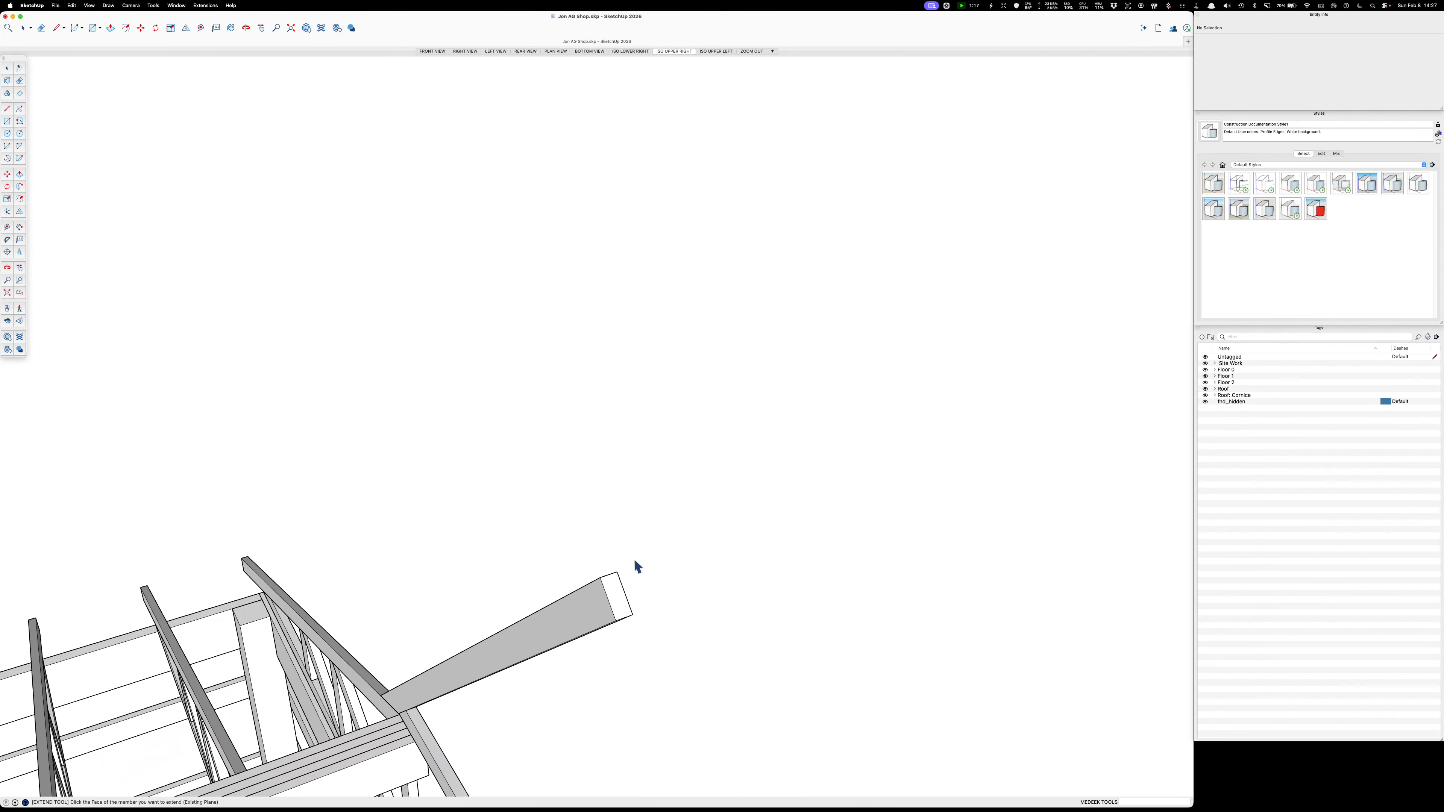
left_click(619, 595)
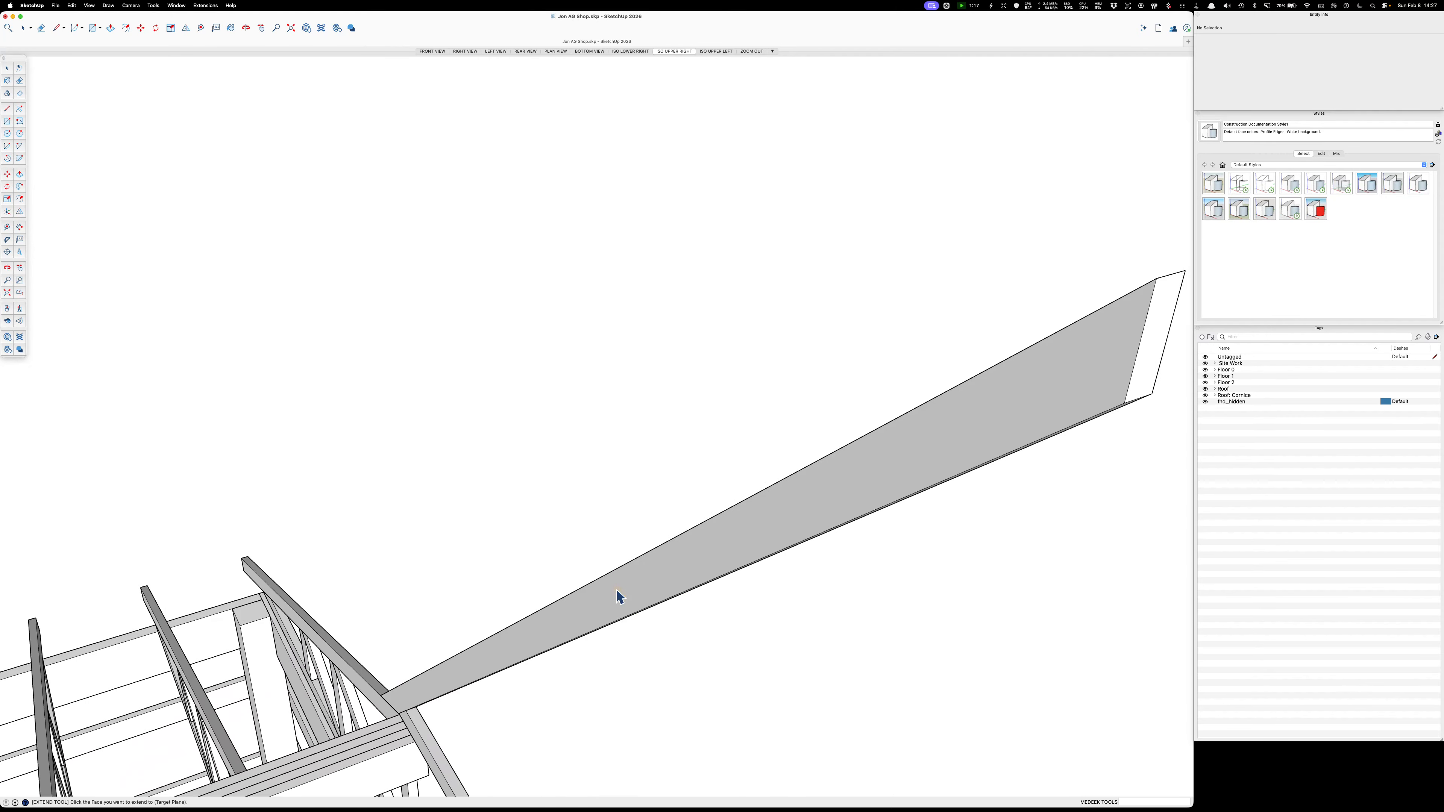
key("space")
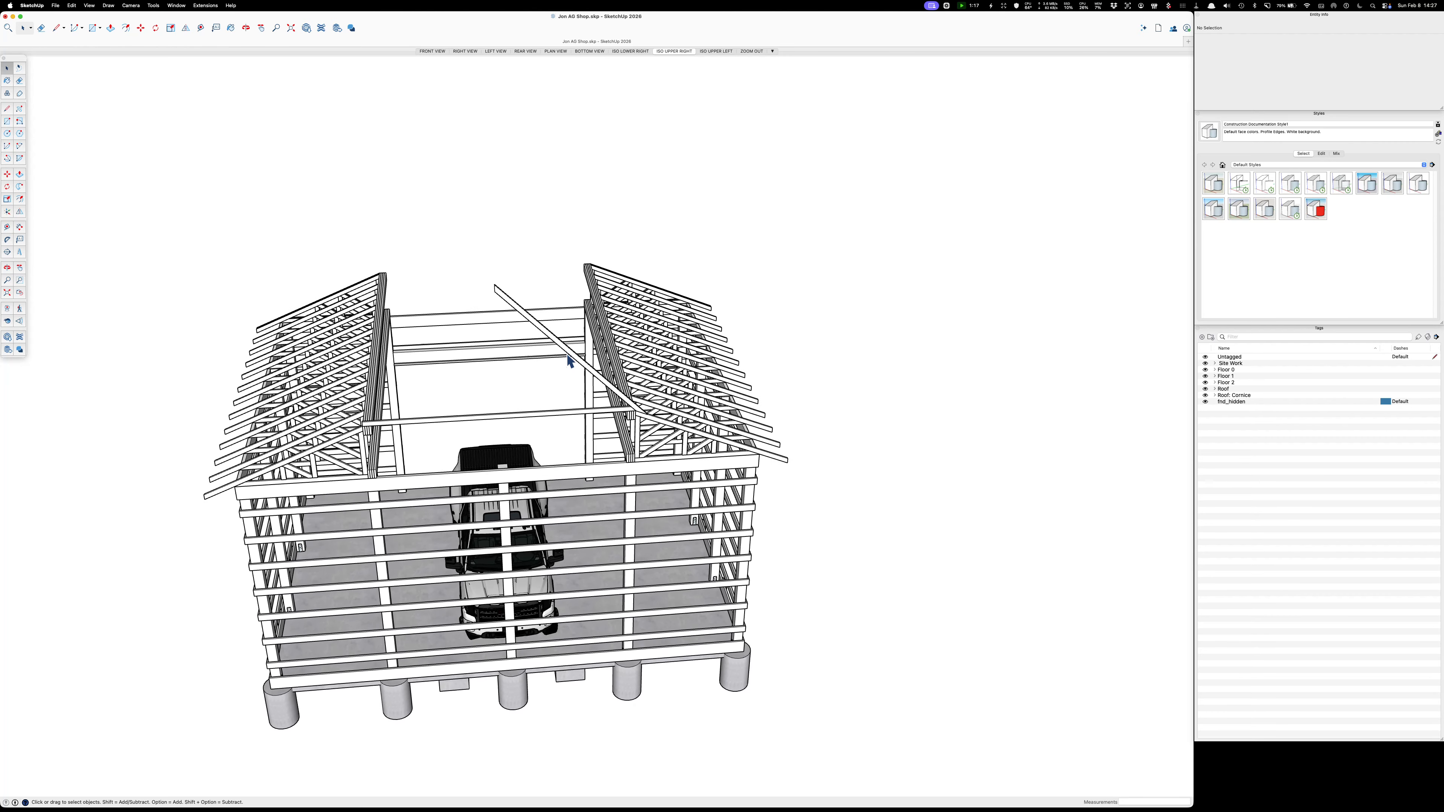
Mirror a copy of the steep rafter across the freestanding panel's plane to form a peaked pair over the gable.
left_click(568, 355)
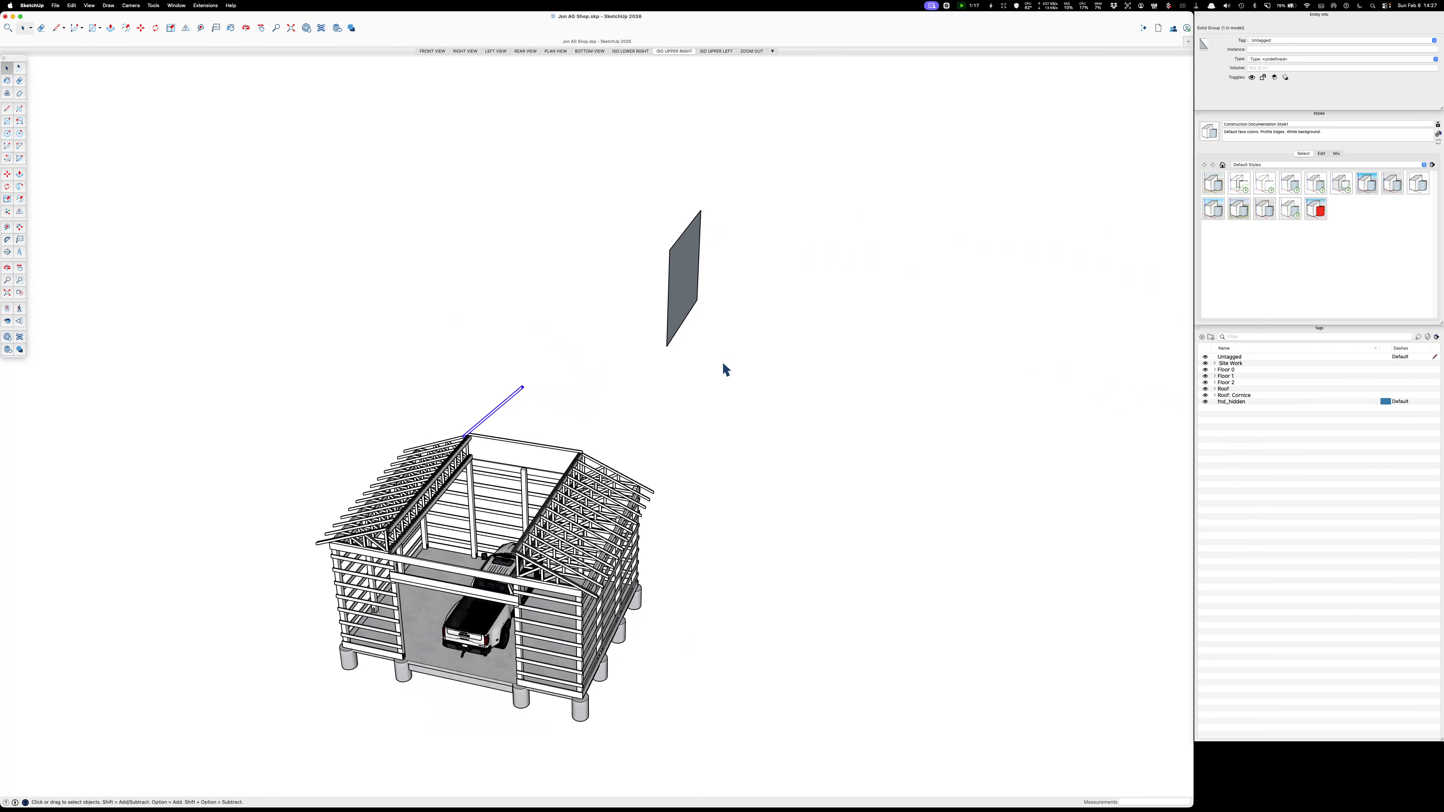
key("shift+f")
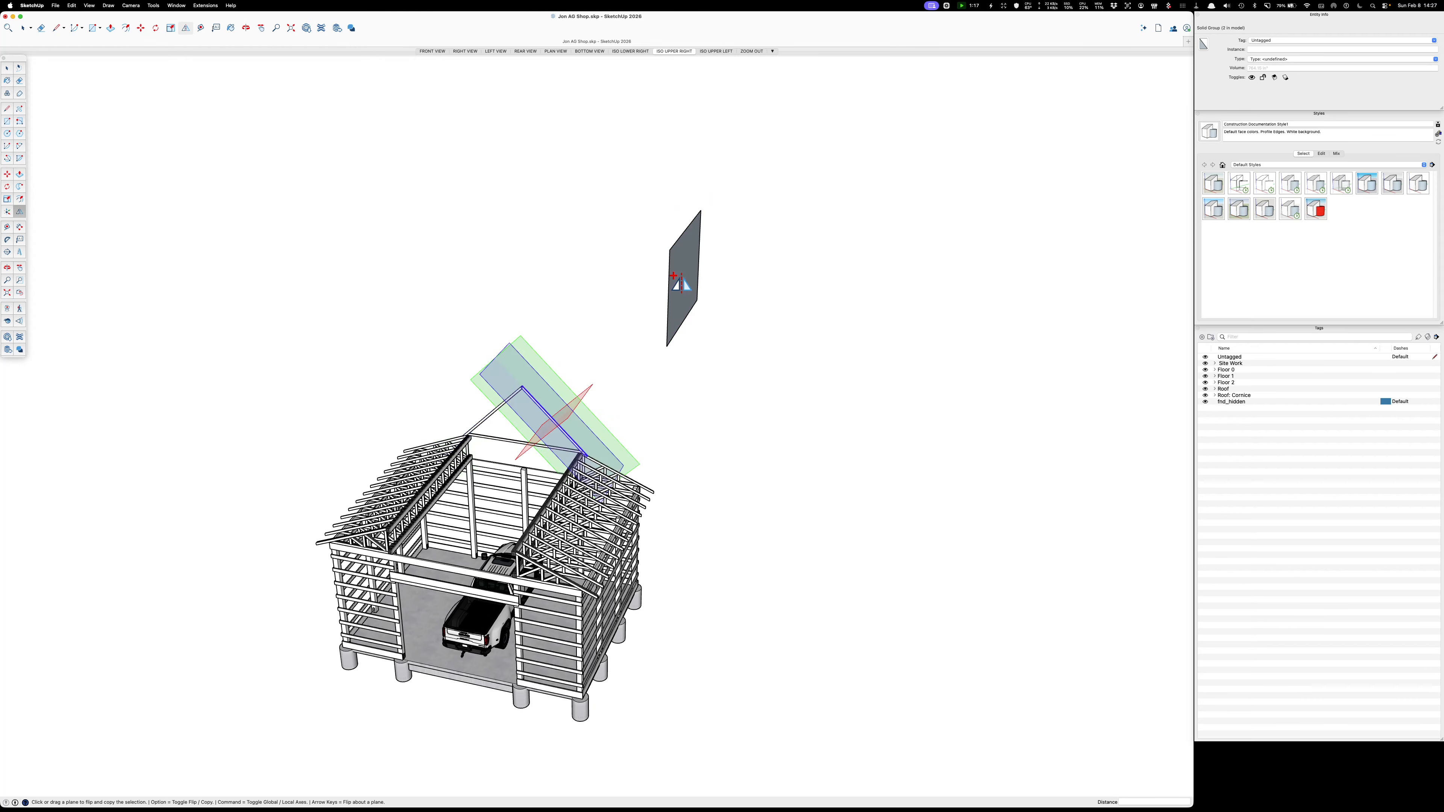
key("space")
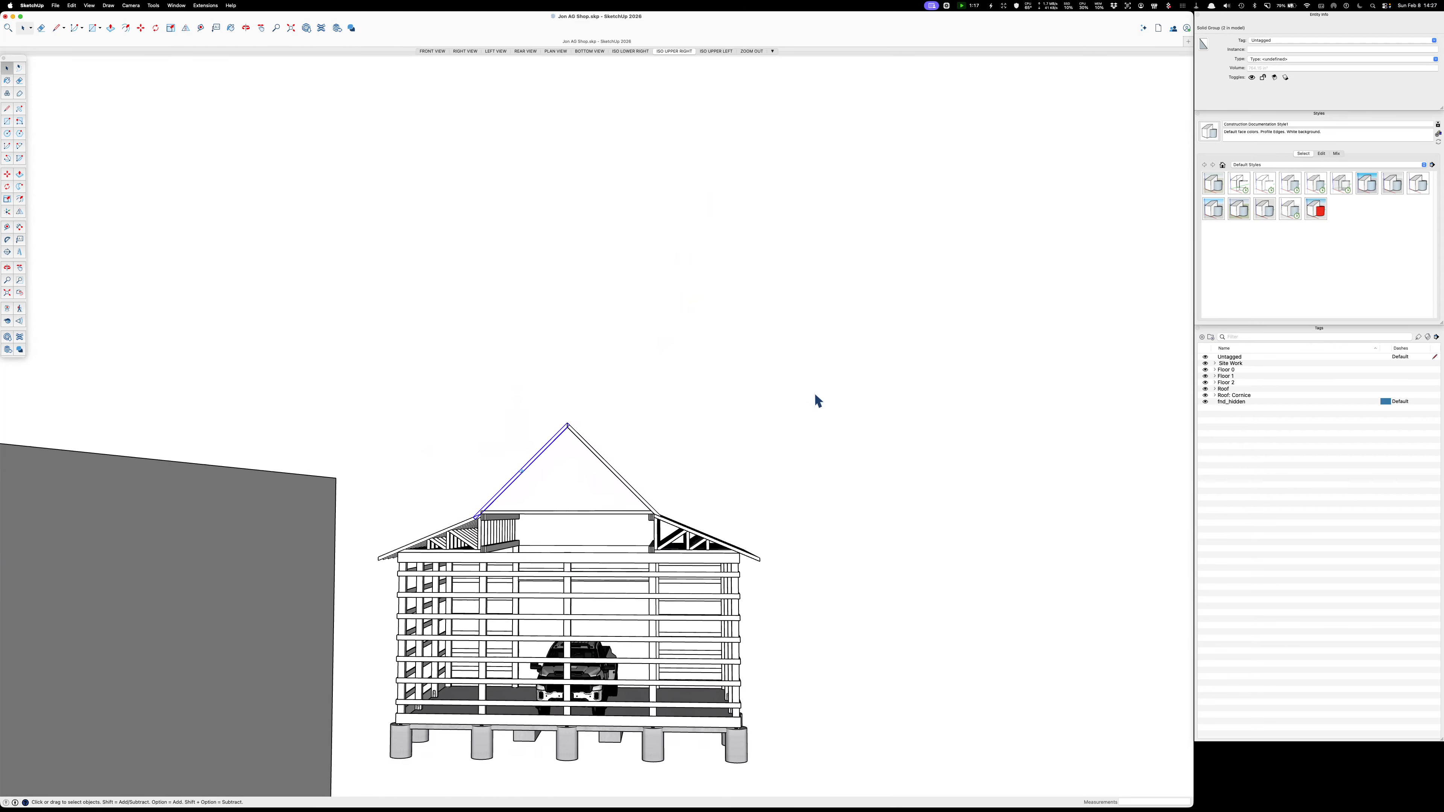
left_click(815, 406)
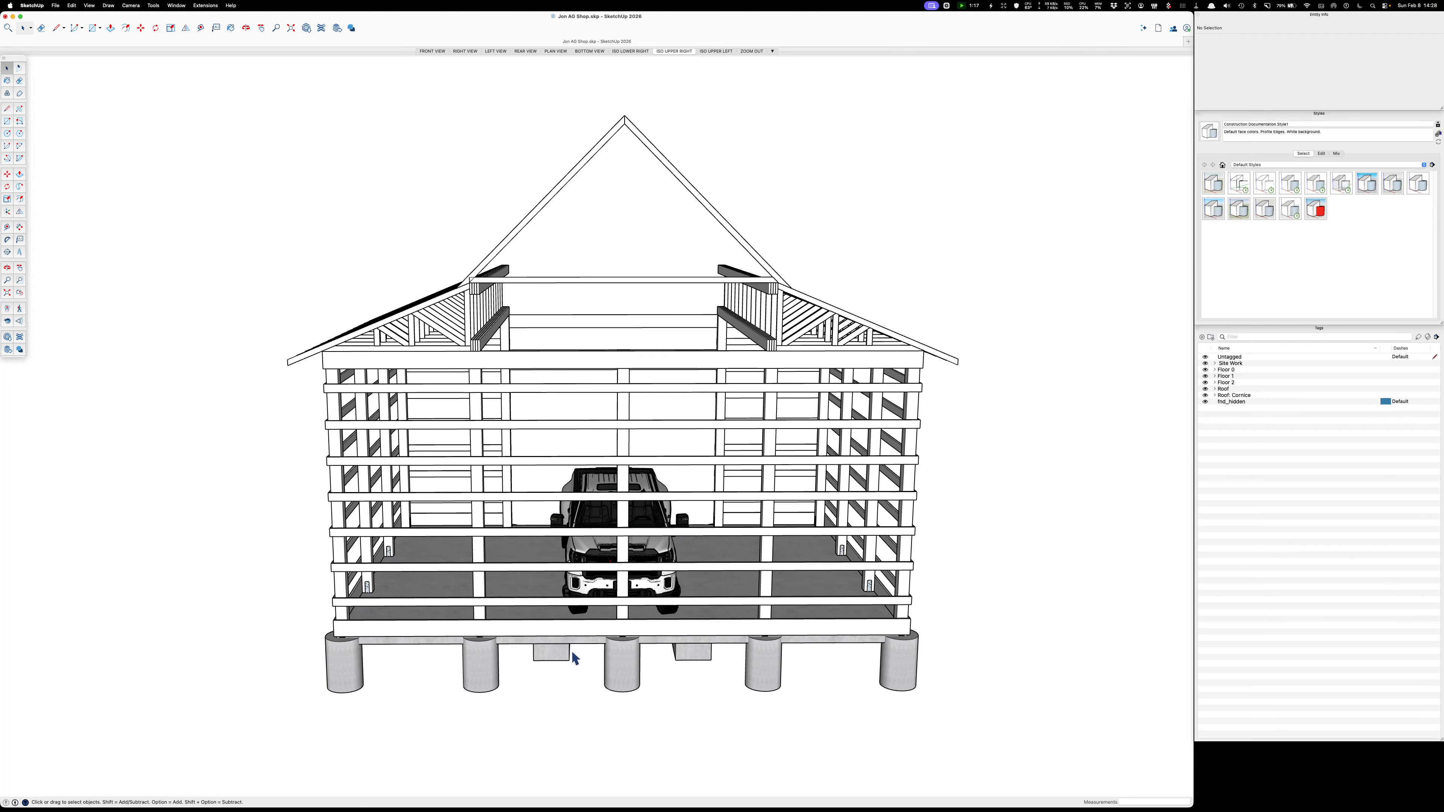
Move the first concrete footing strip under the slab 12 inches horizontally toward the building's centre.
scroll(572, 654, "up", 5)
left_click(538, 669)
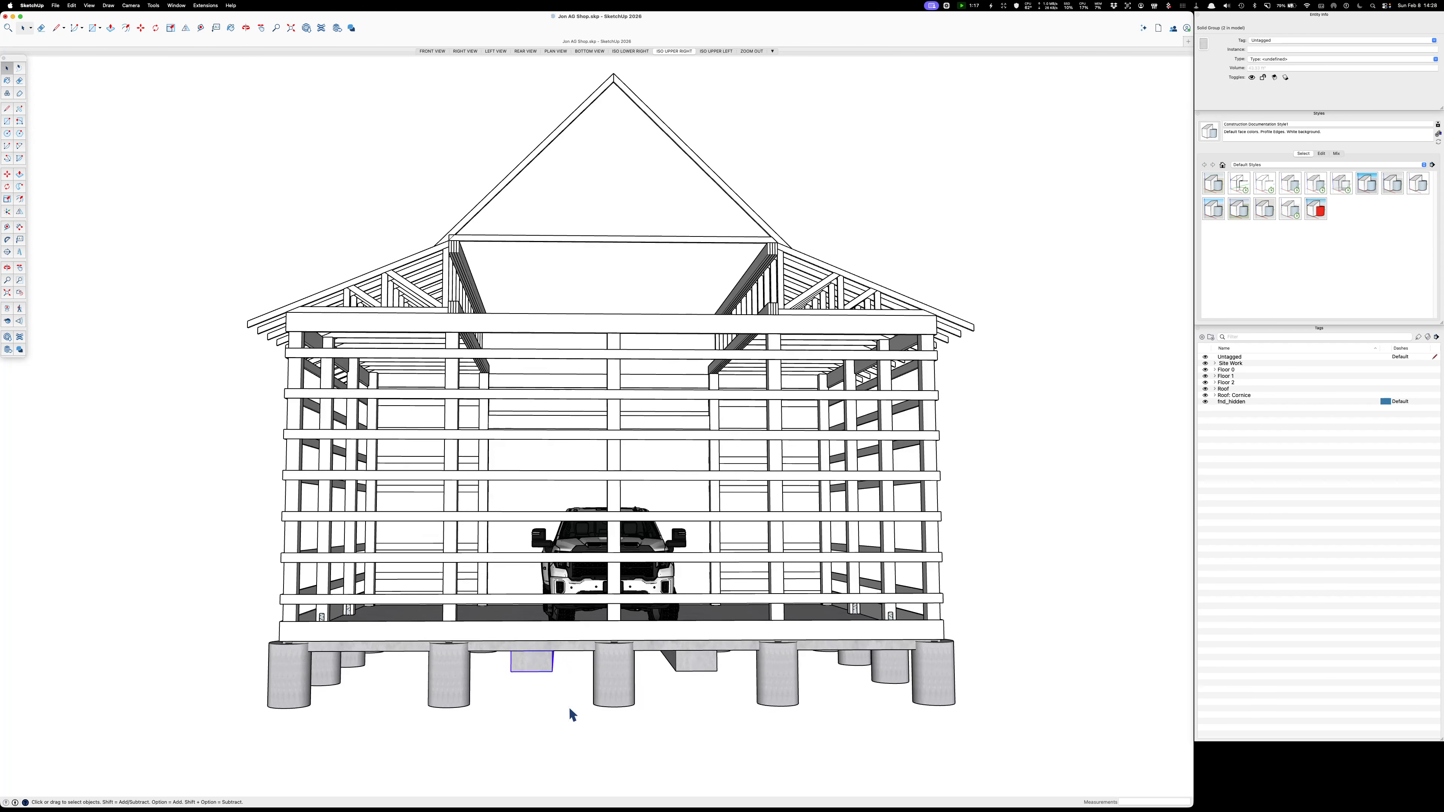
left_click(550, 751)
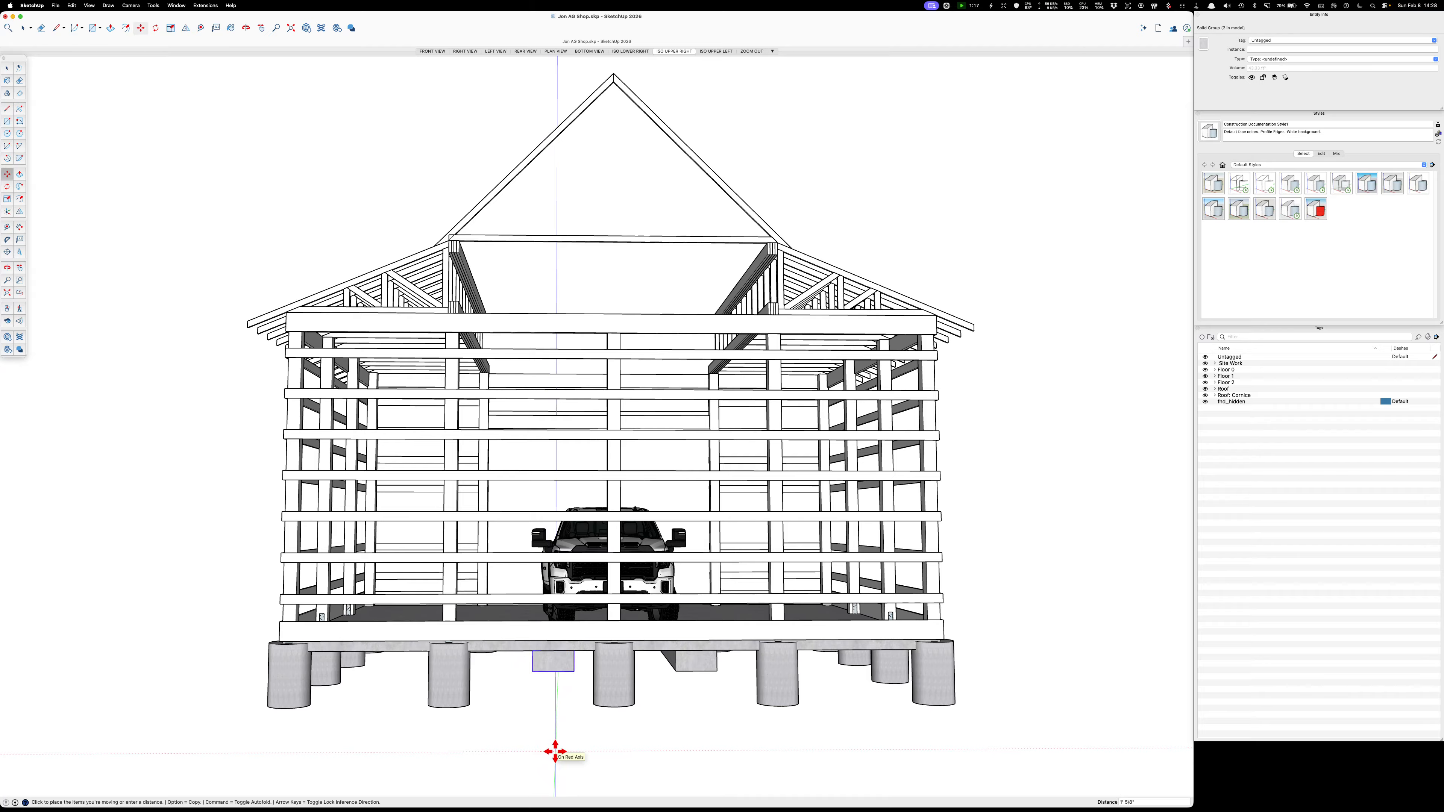
left_click(555, 756)
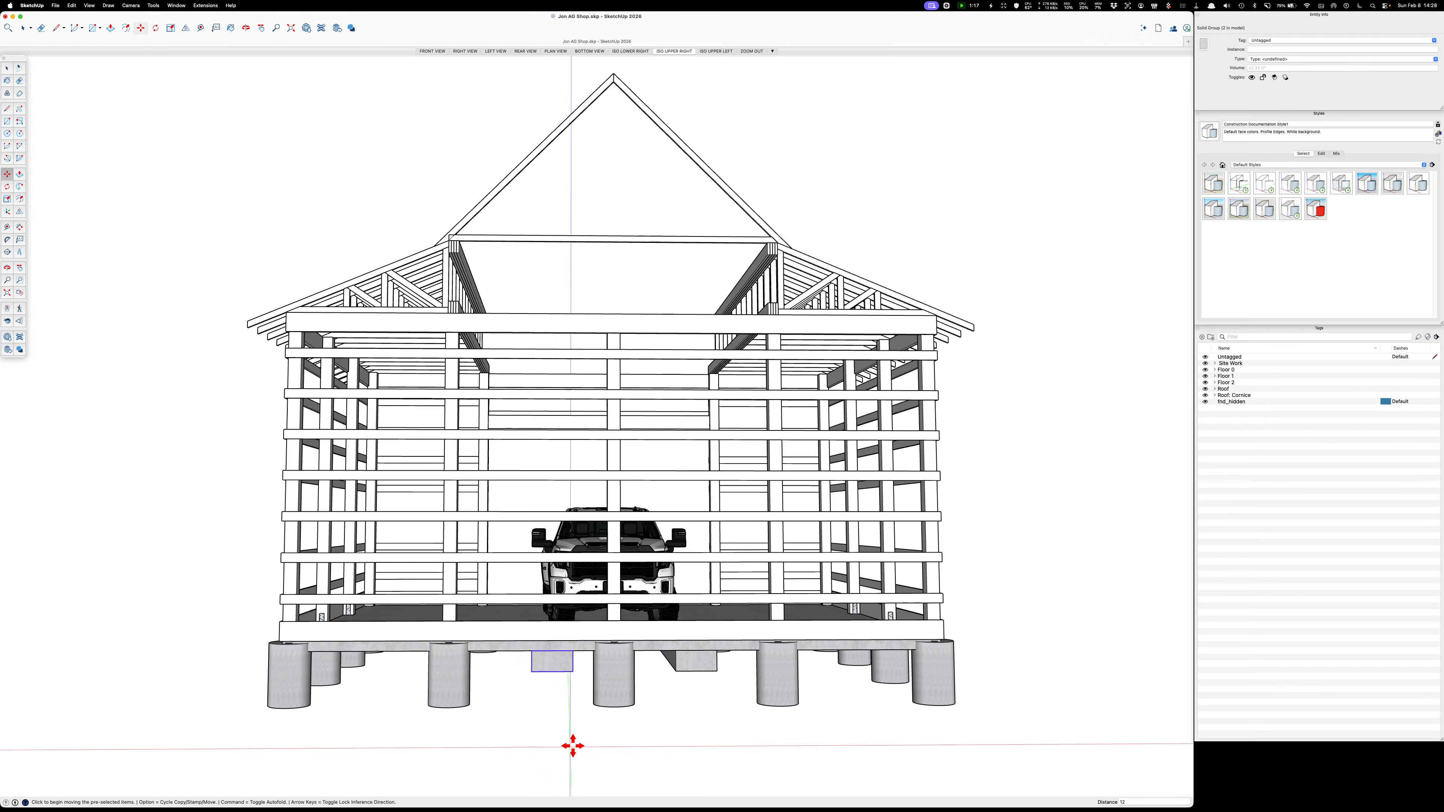
Move the second footing strip under the slab horizontally inward toward the building's centre.
key("space")
left_click(694, 670)
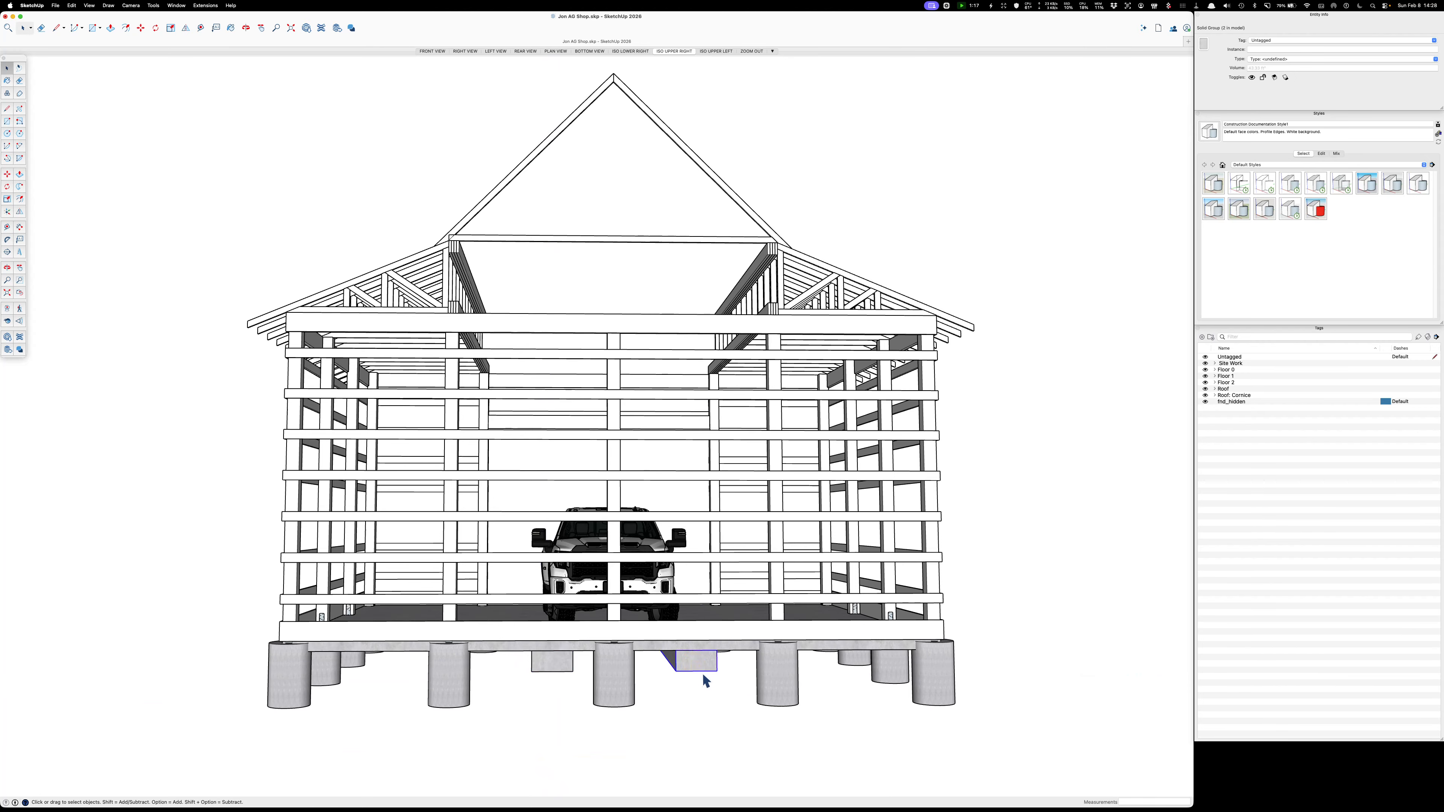
key("m")
left_click(716, 726)
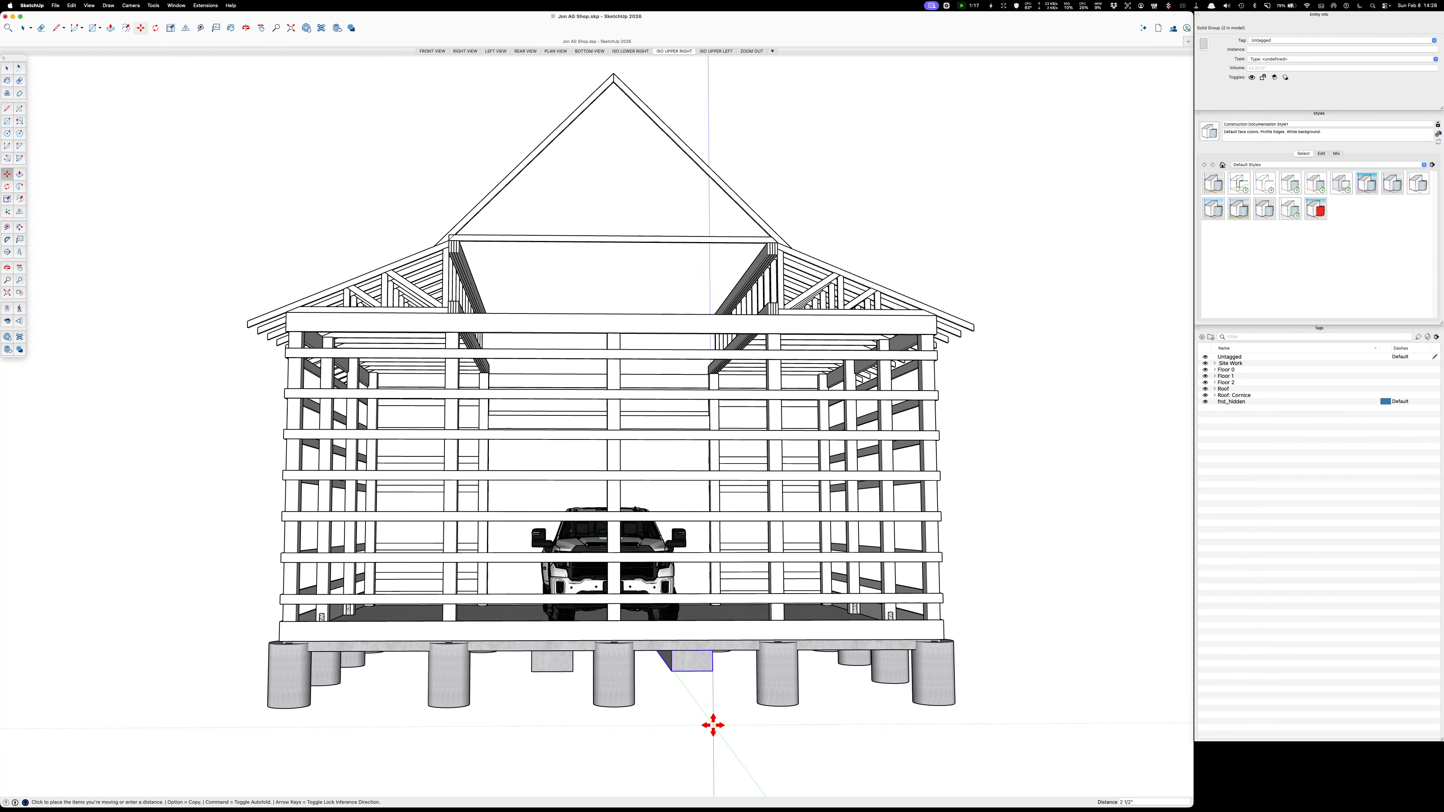
key("Escape")
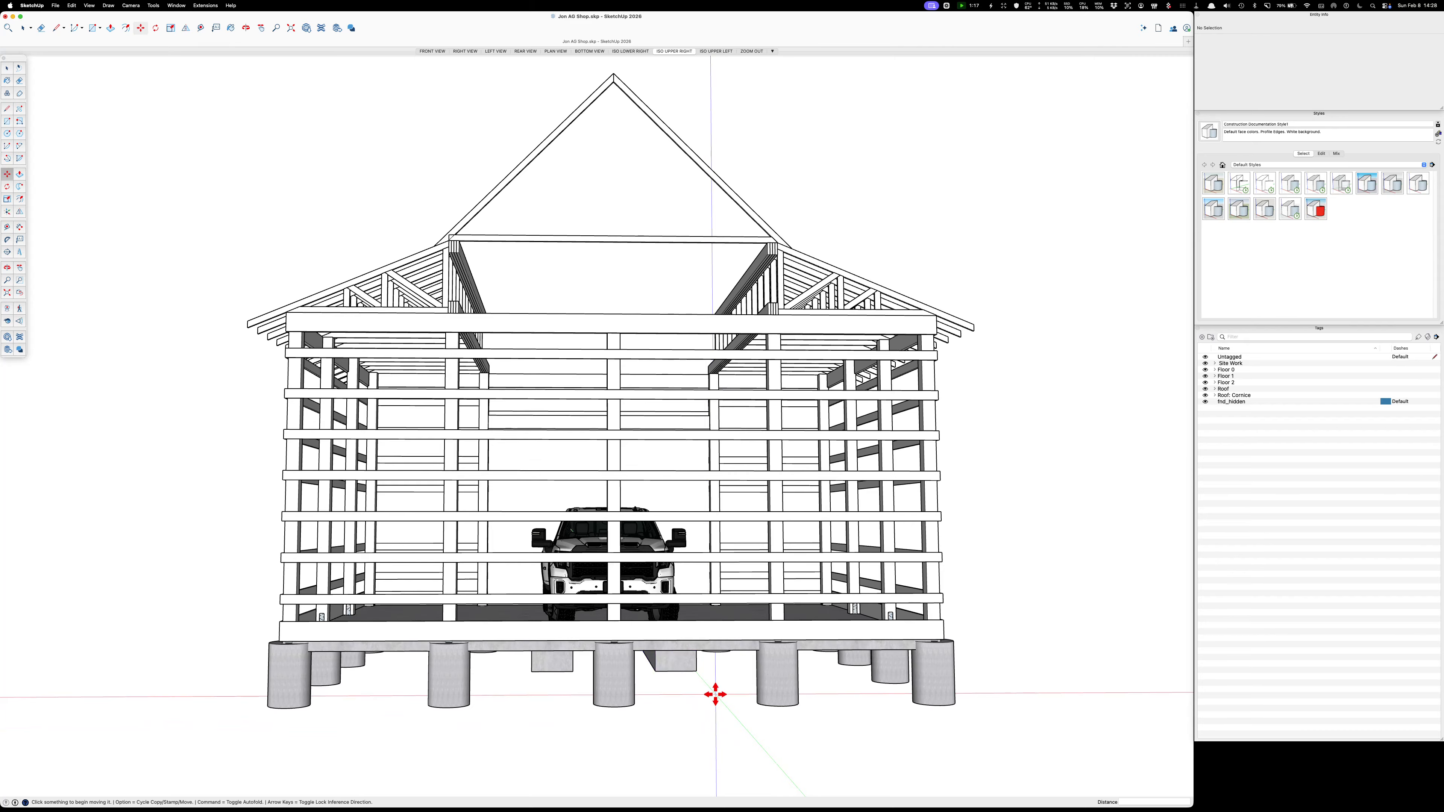
key("space")
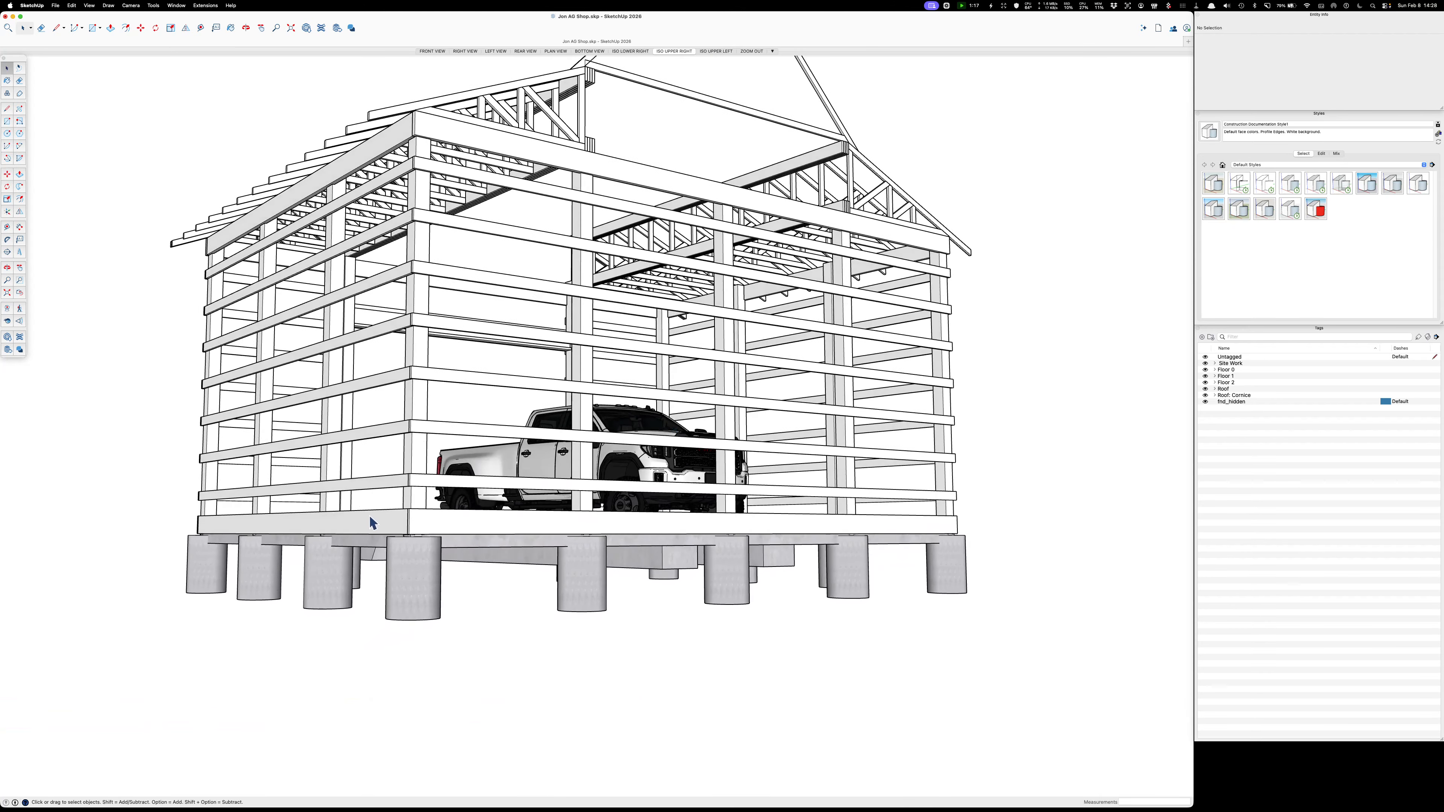
Place two guides above the gable wall's skirt board, the first 24 inches above its bottom edge, and clear all guides.
left_click(443, 517)
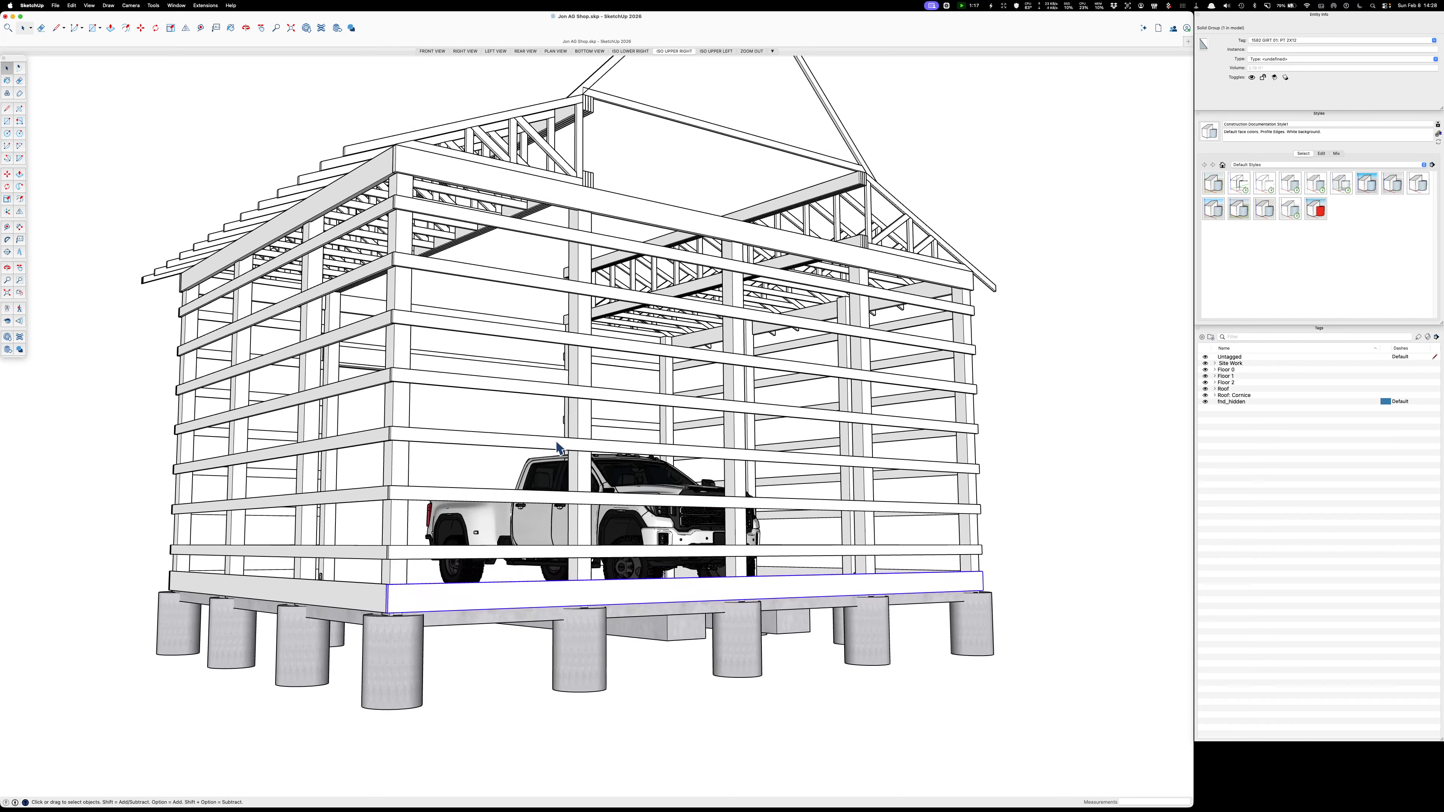
middle_click_drag(557, 448, 426, 617)
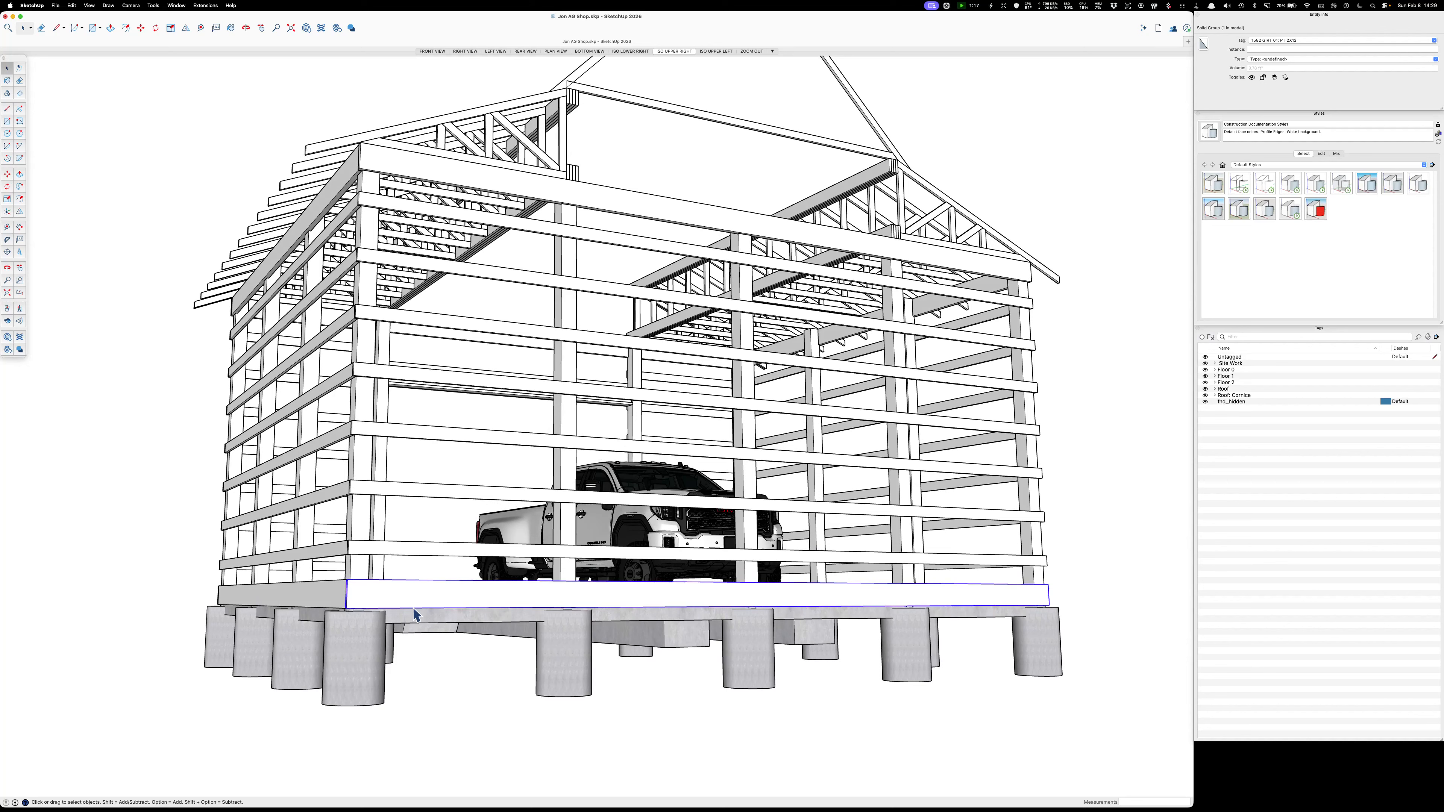
key("t")
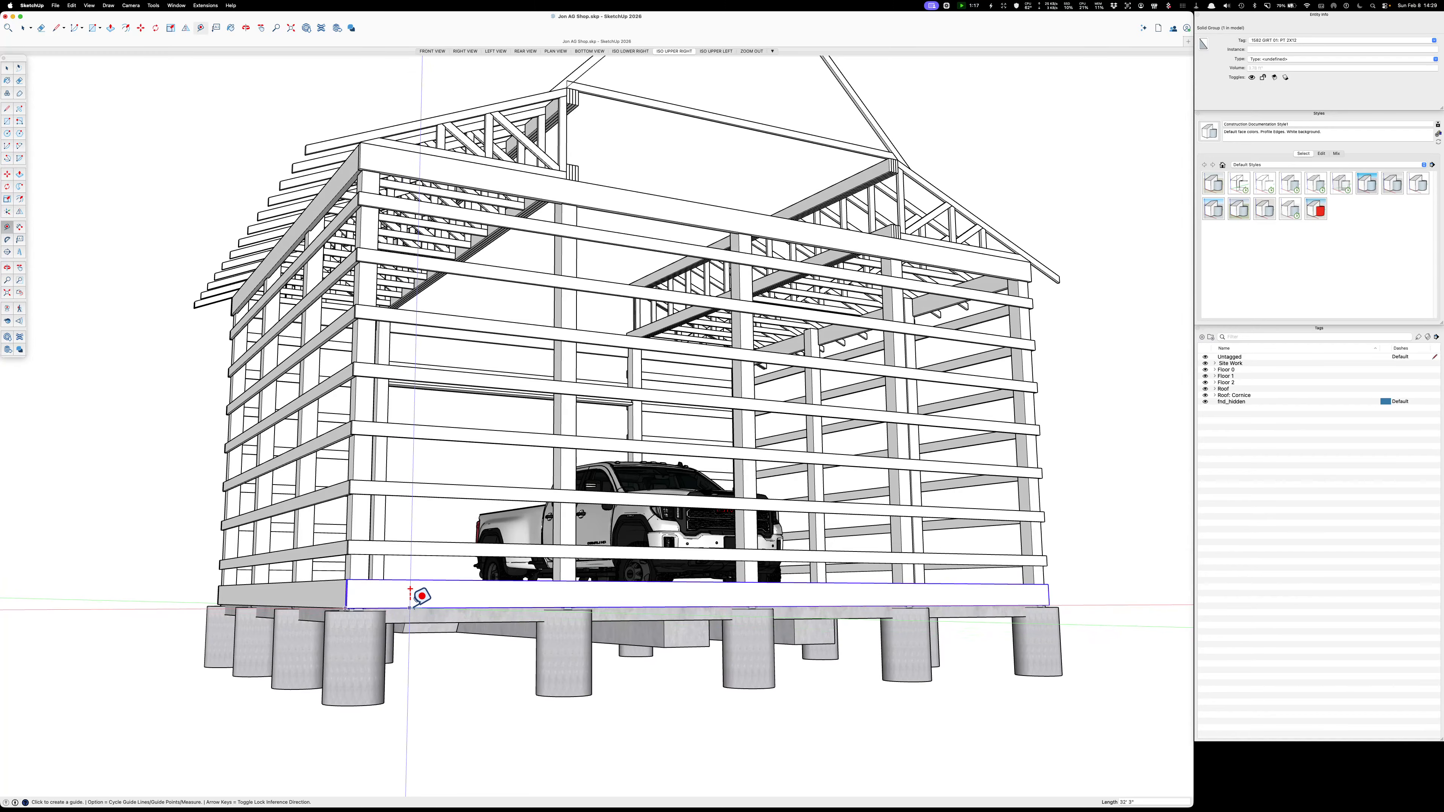
left_click(417, 607)
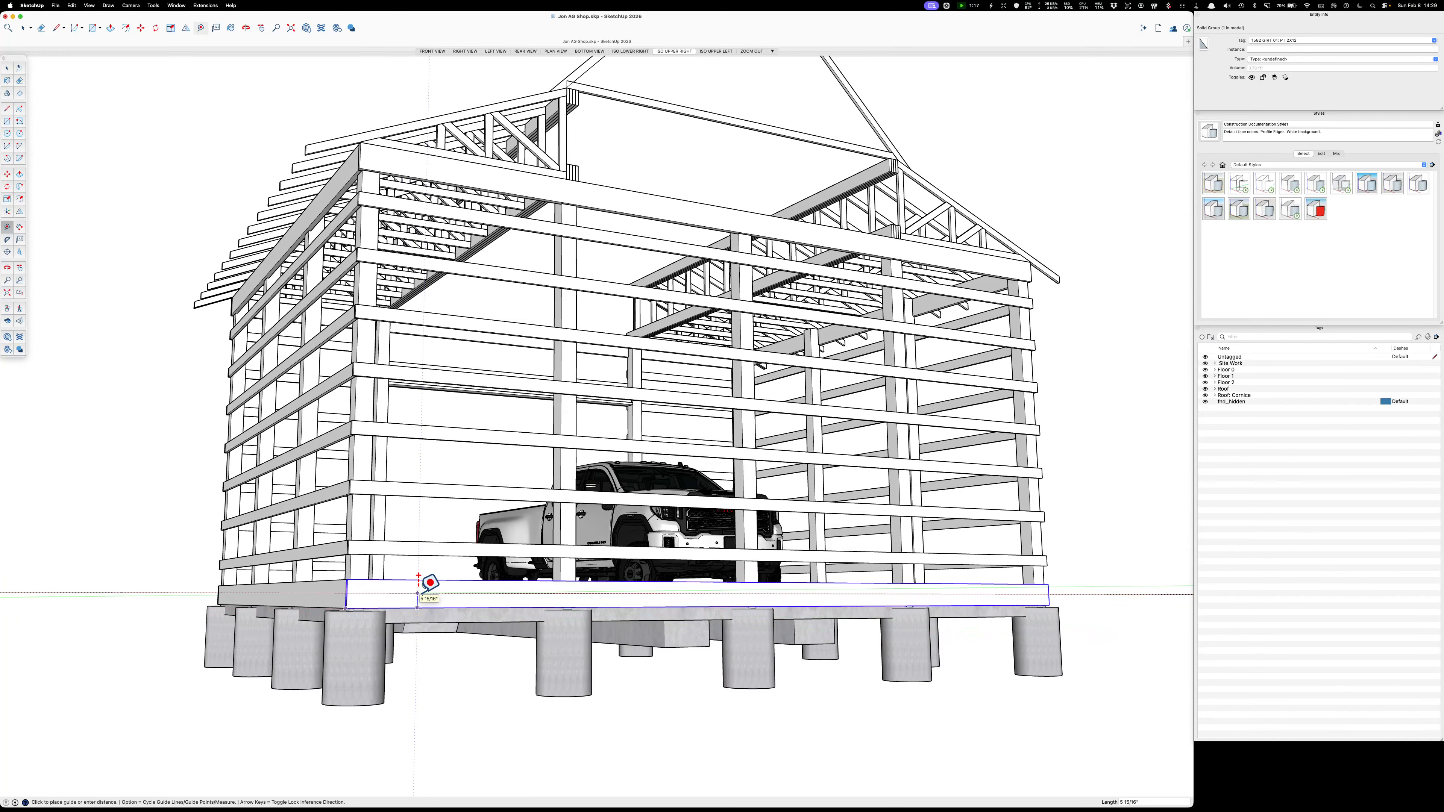
type("24")
key("Return")
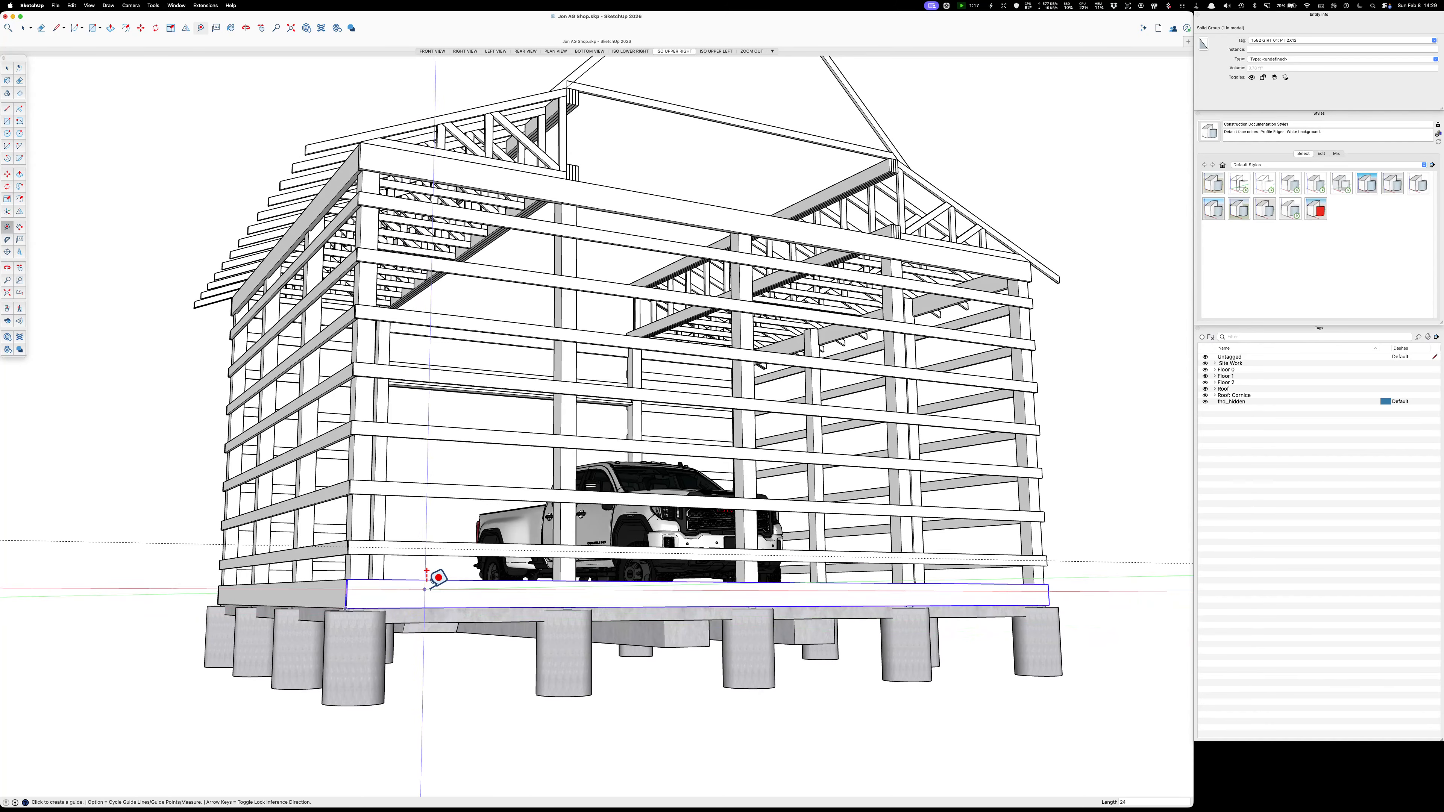
left_click(437, 548)
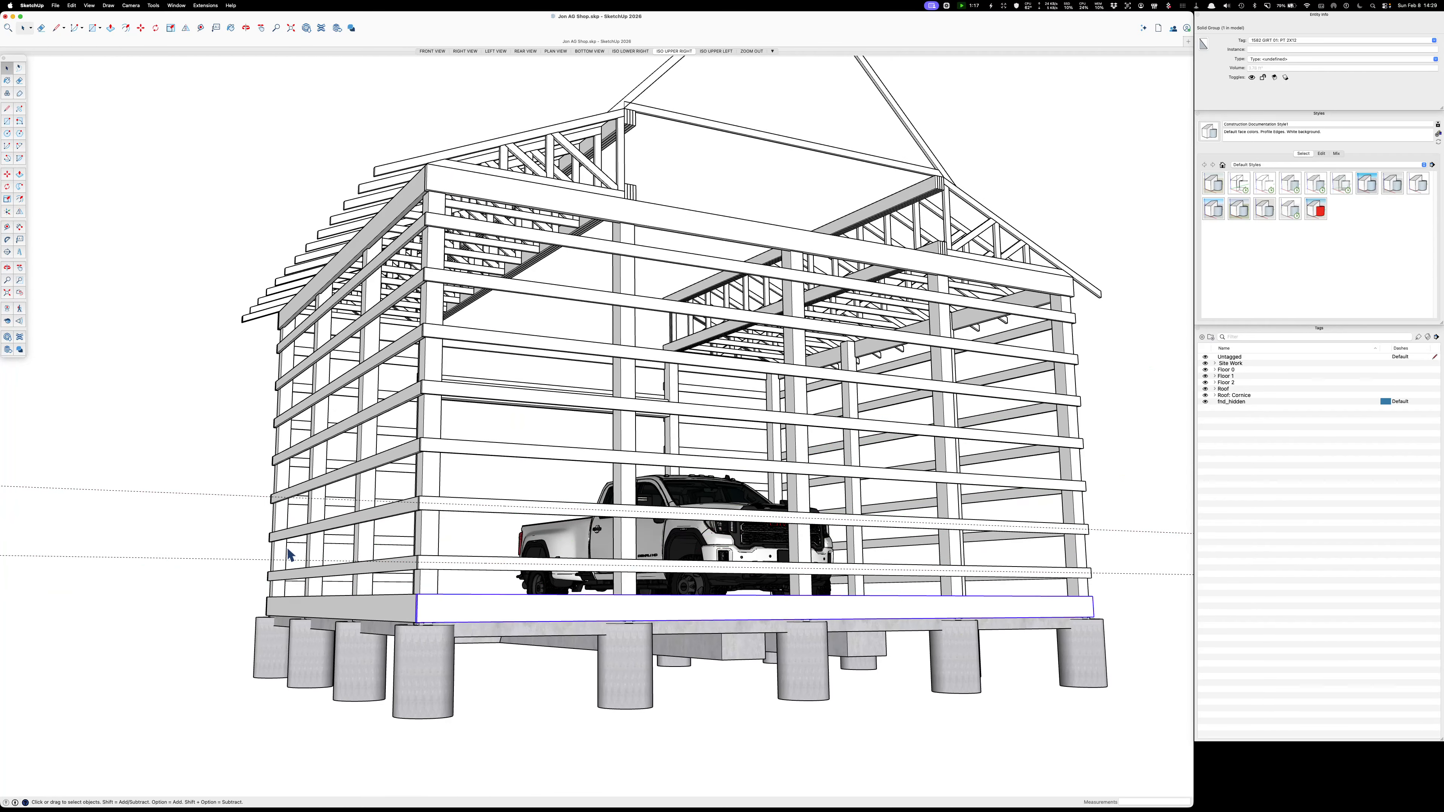
key("shift+g")
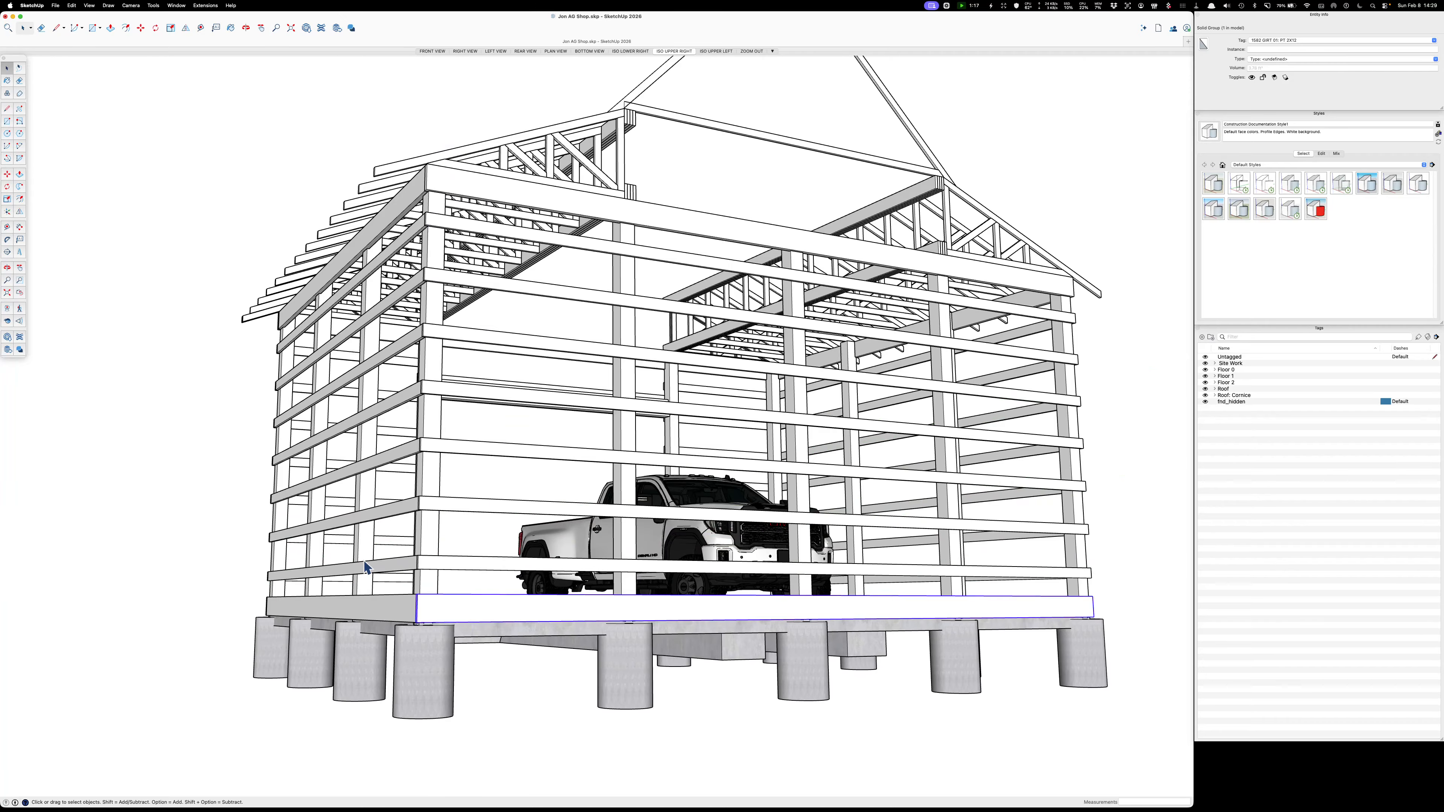
Push/Pull the top of the gable wall's middle post up to the raised horizontal beam beneath the peaked rafters.
middle_click_drag(364, 560, 474, 641)
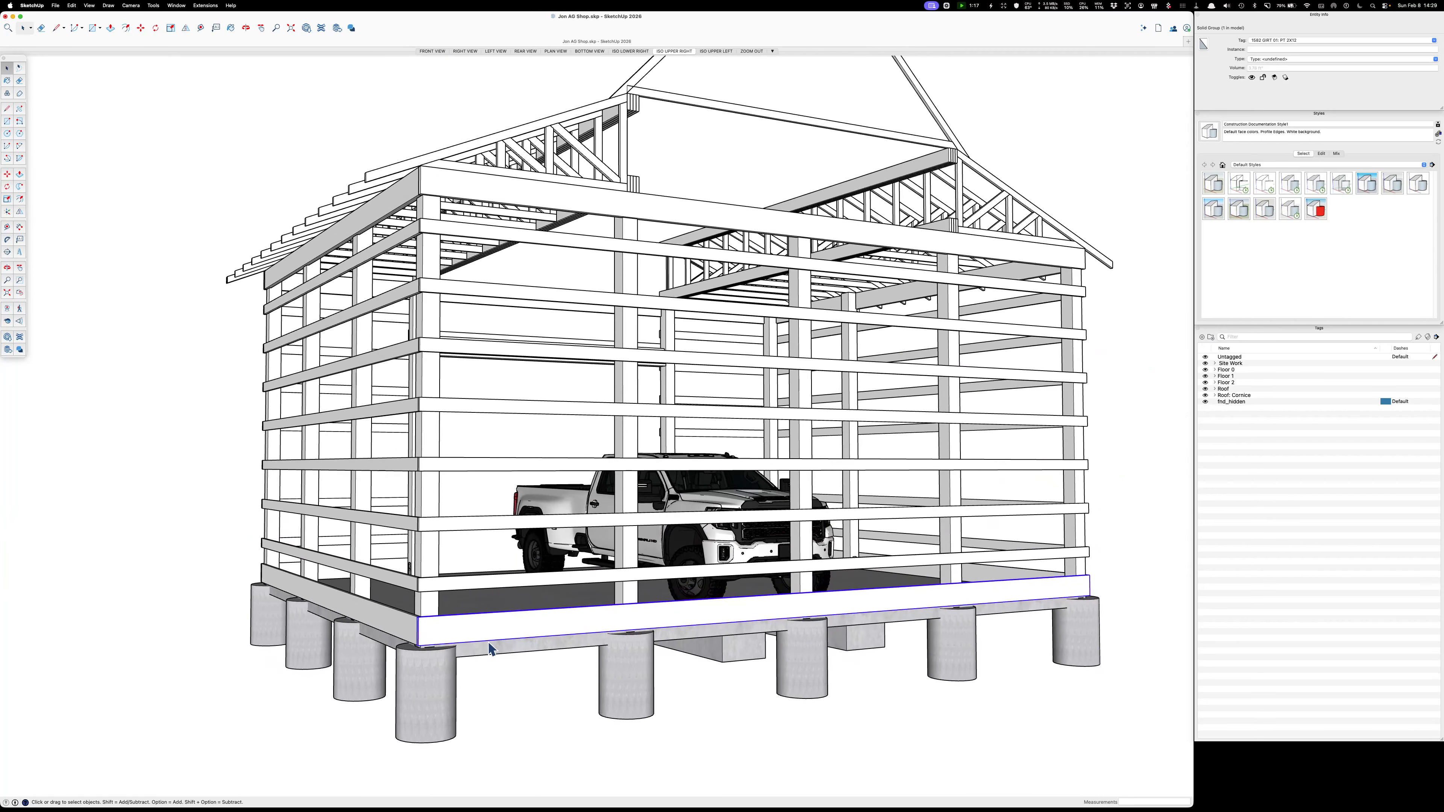
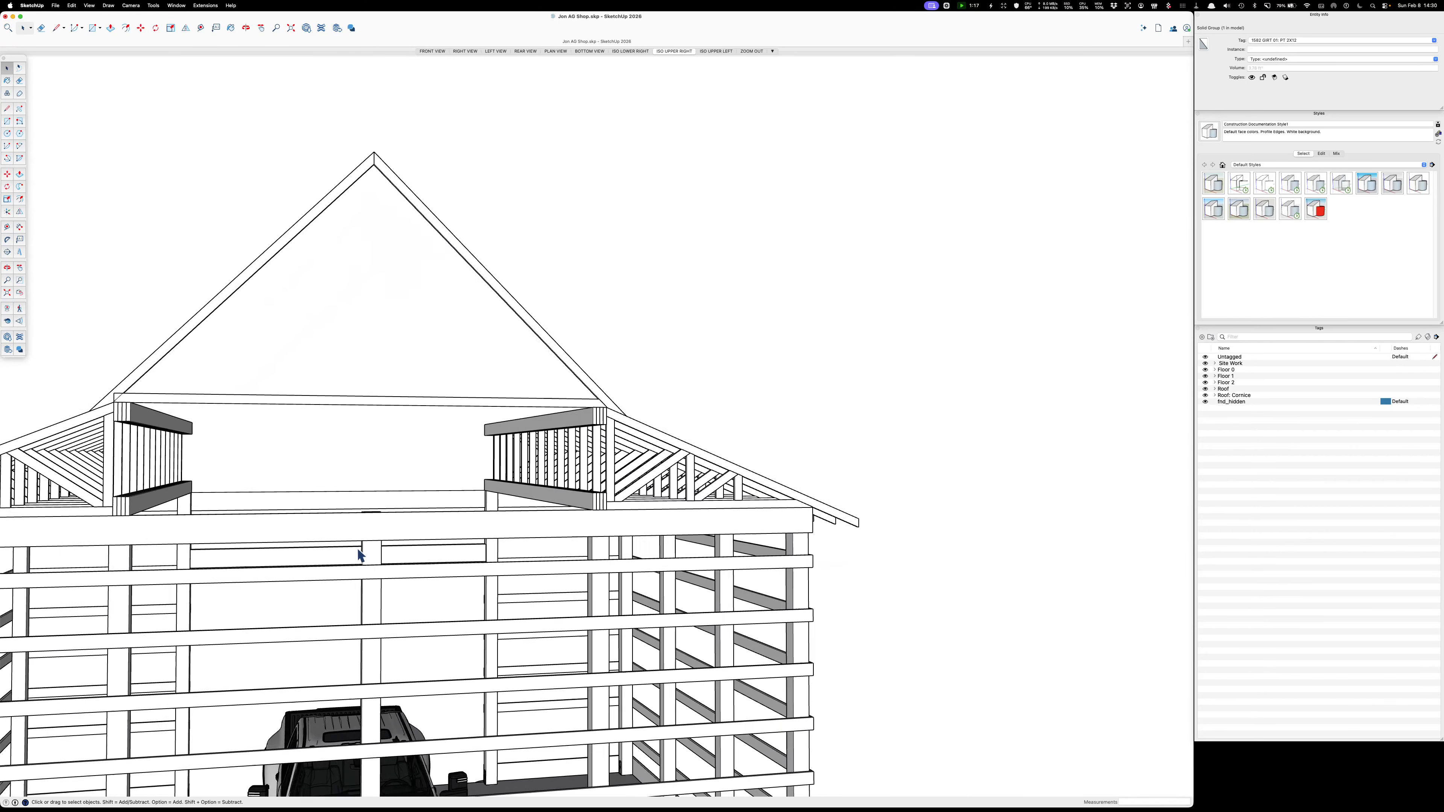
left_click(444, 603)
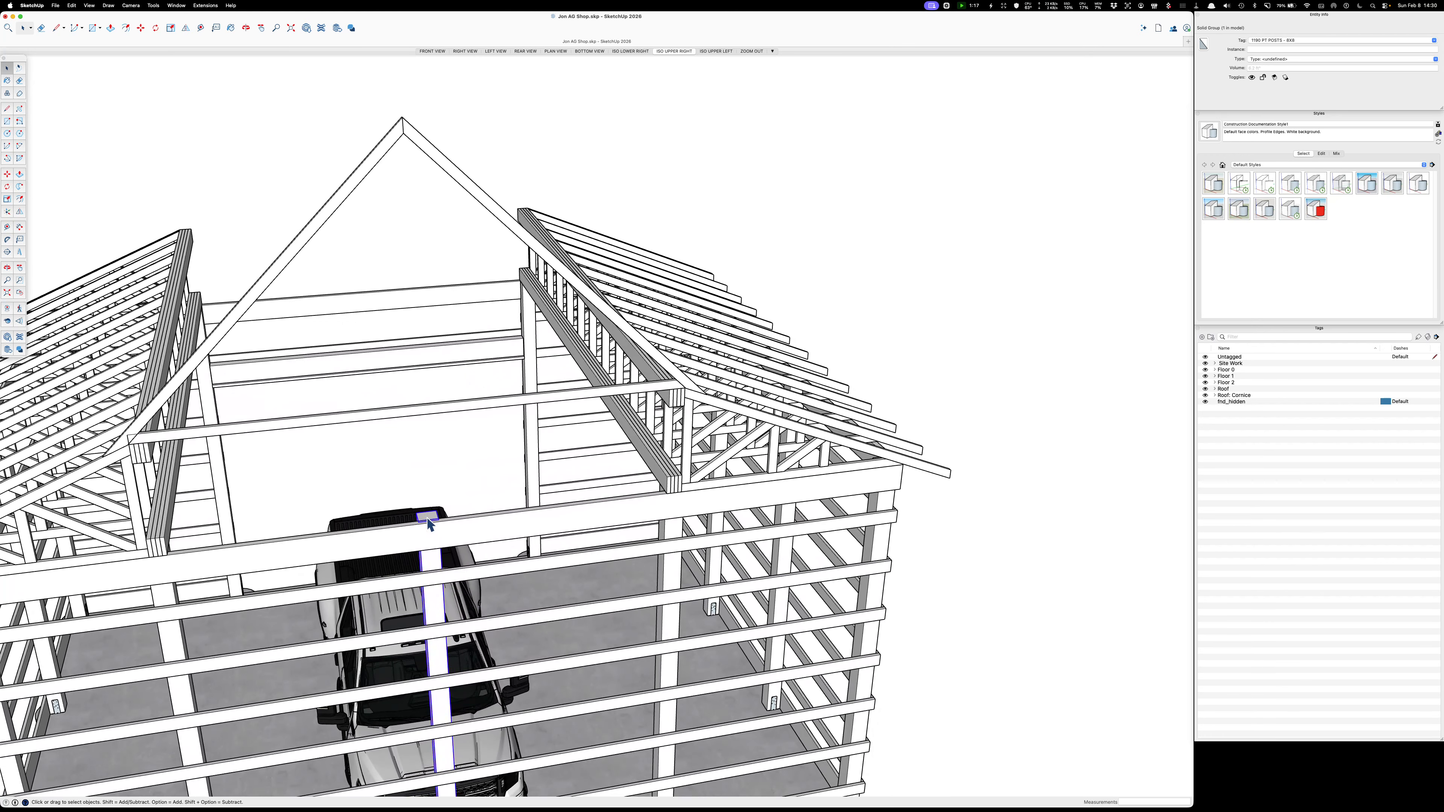
double_click(428, 517)
double_click(428, 515)
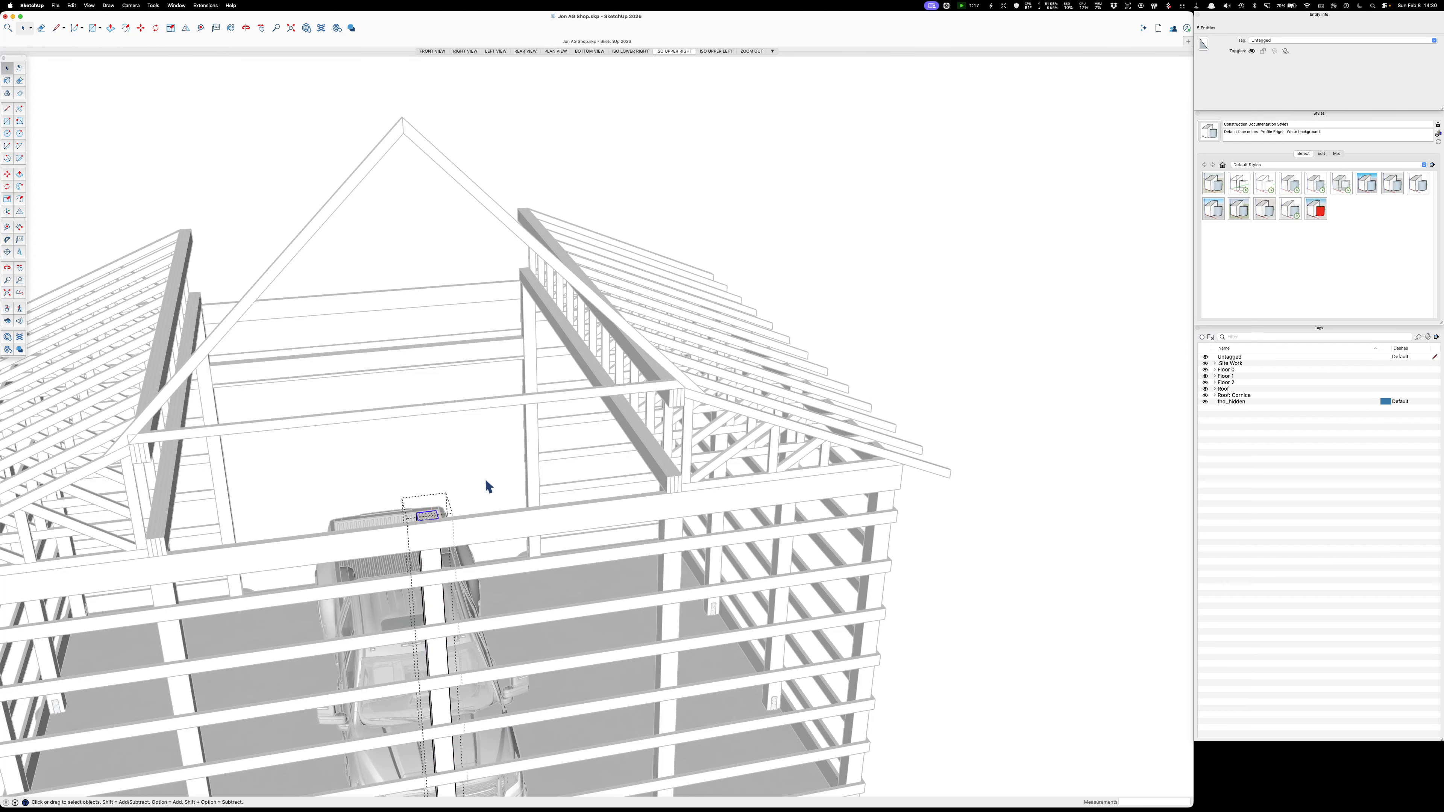
key("p")
left_click(427, 515)
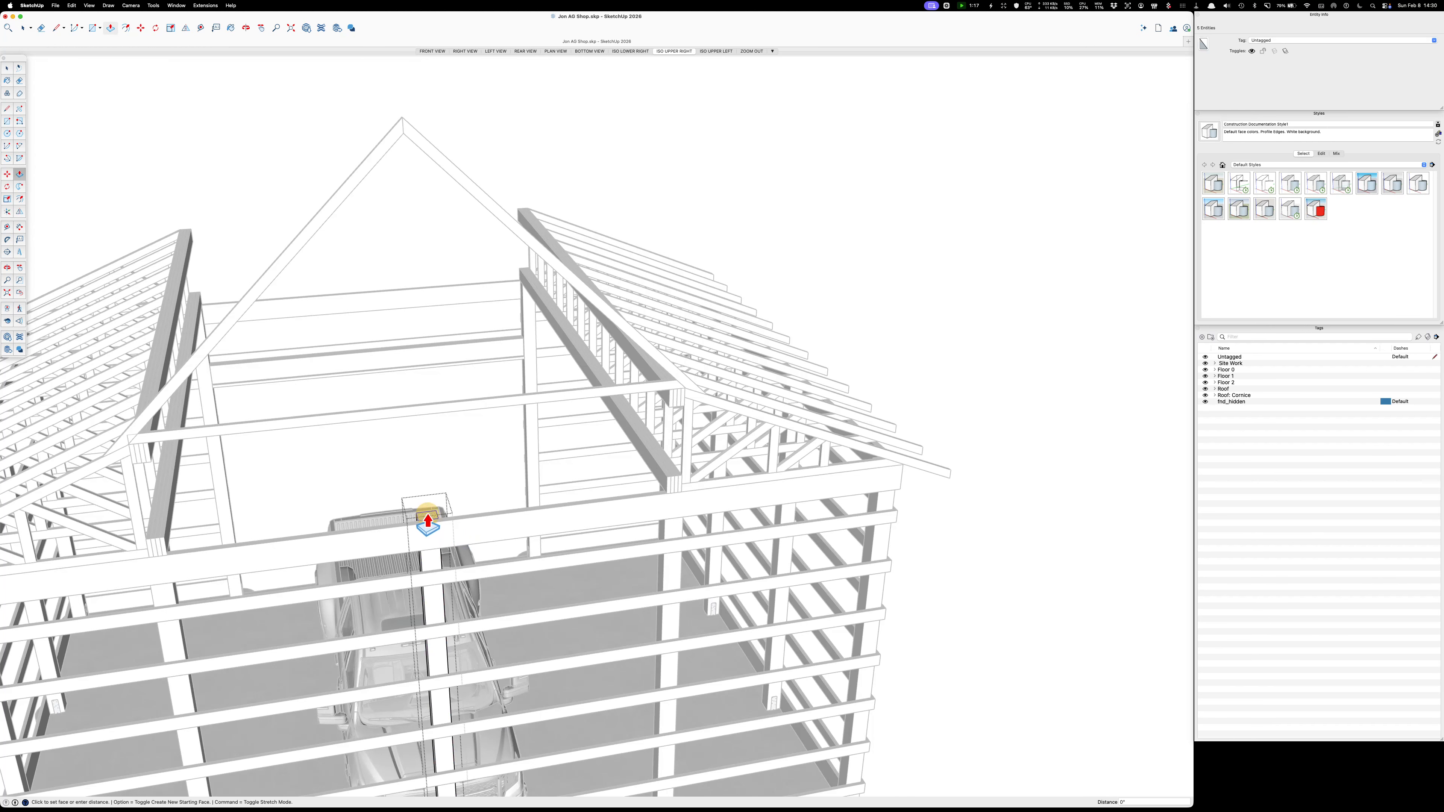
left_click(467, 401)
key("space")
left_click(614, 423)
left_click(893, 340)
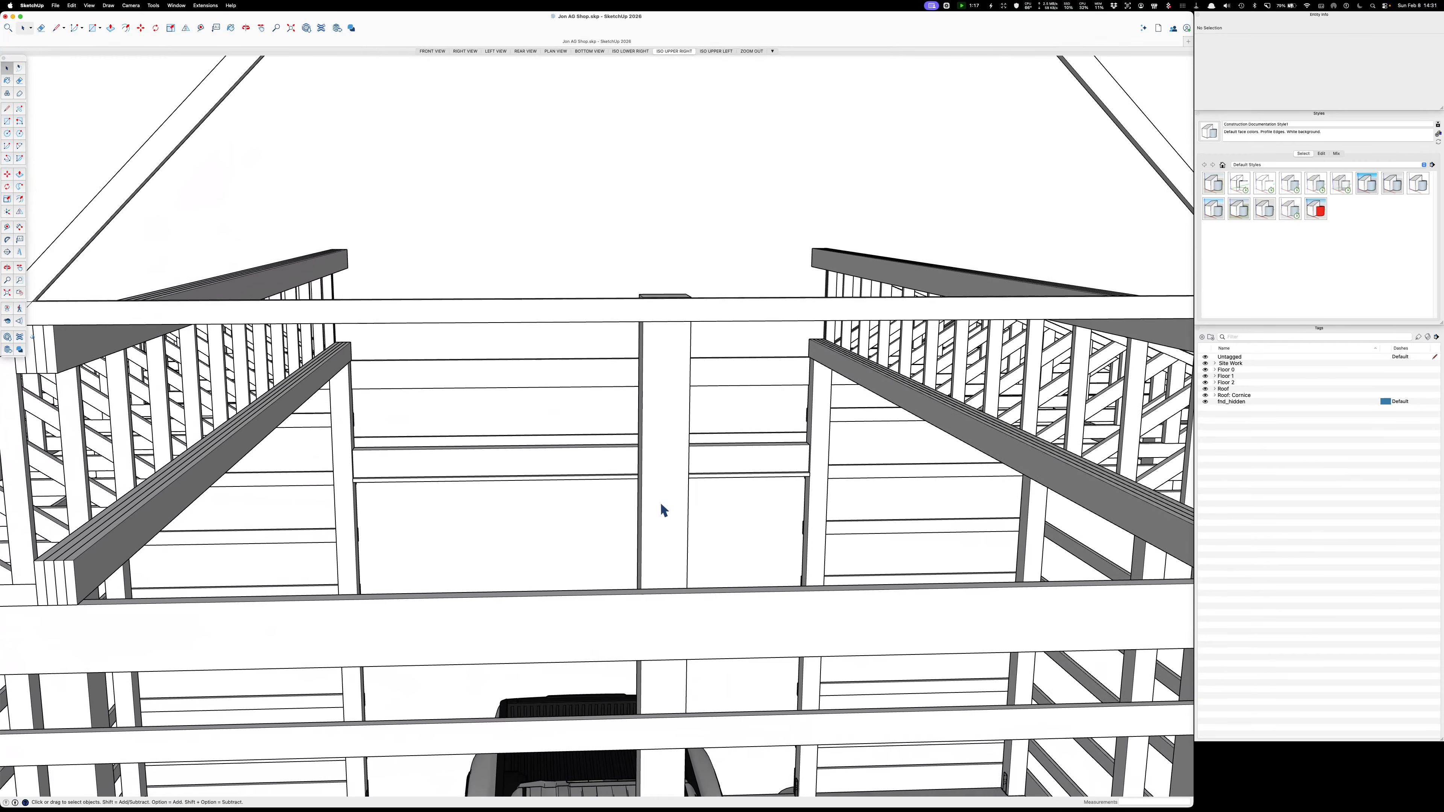
Split the middle post's outer face with a line level with the wall header's top, then Push/Pull the upper face outward over the header.
triple_click(658, 504)
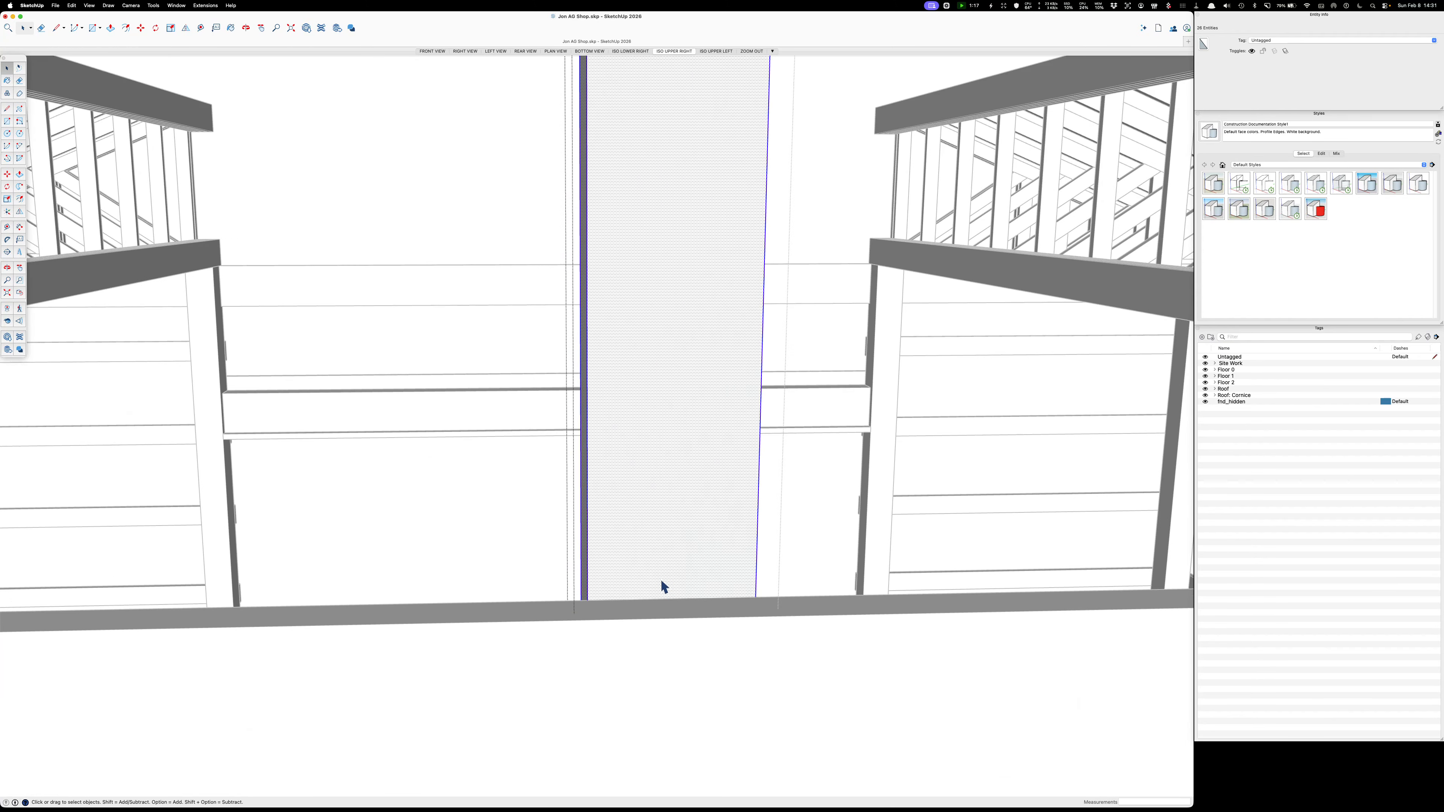
key("l")
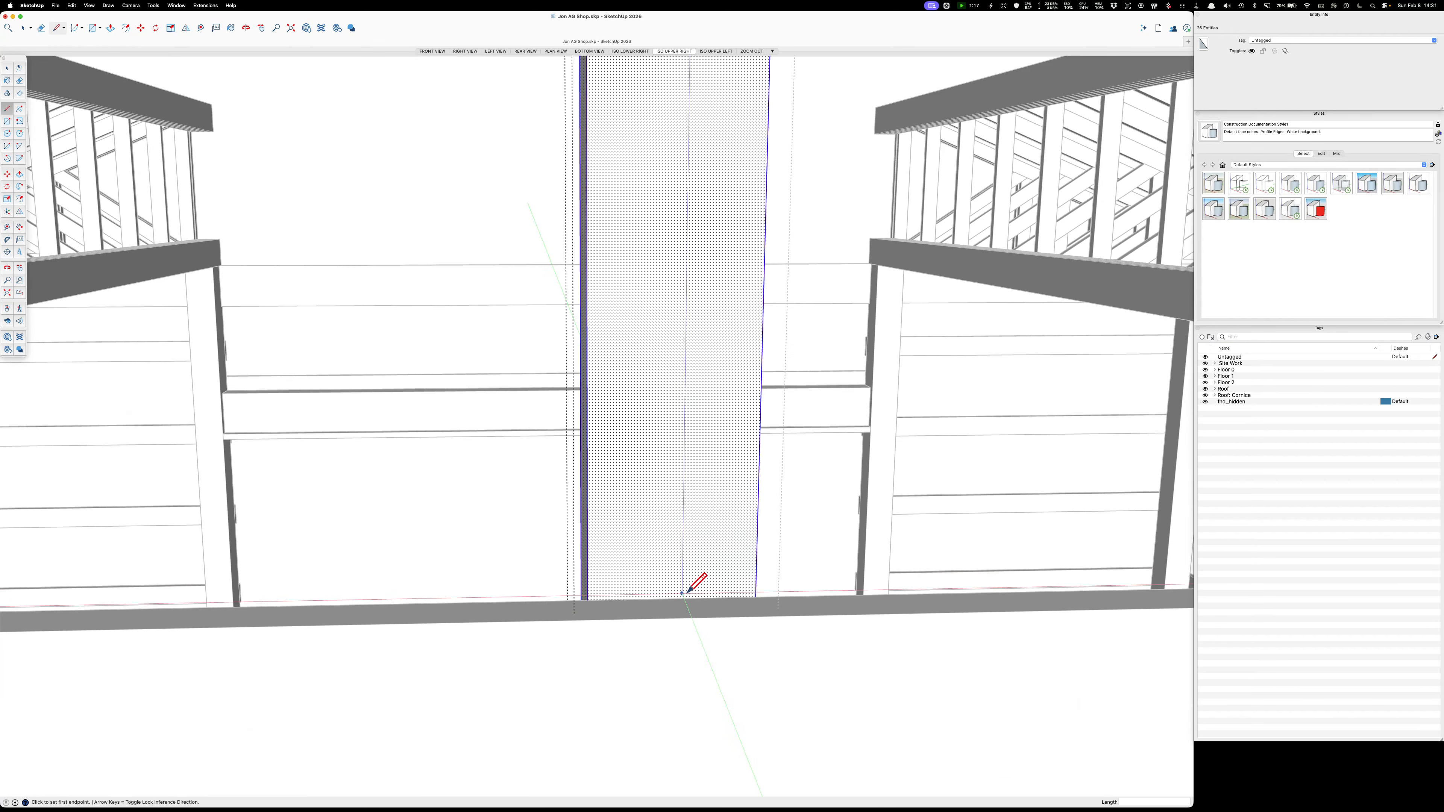
left_click(755, 595)
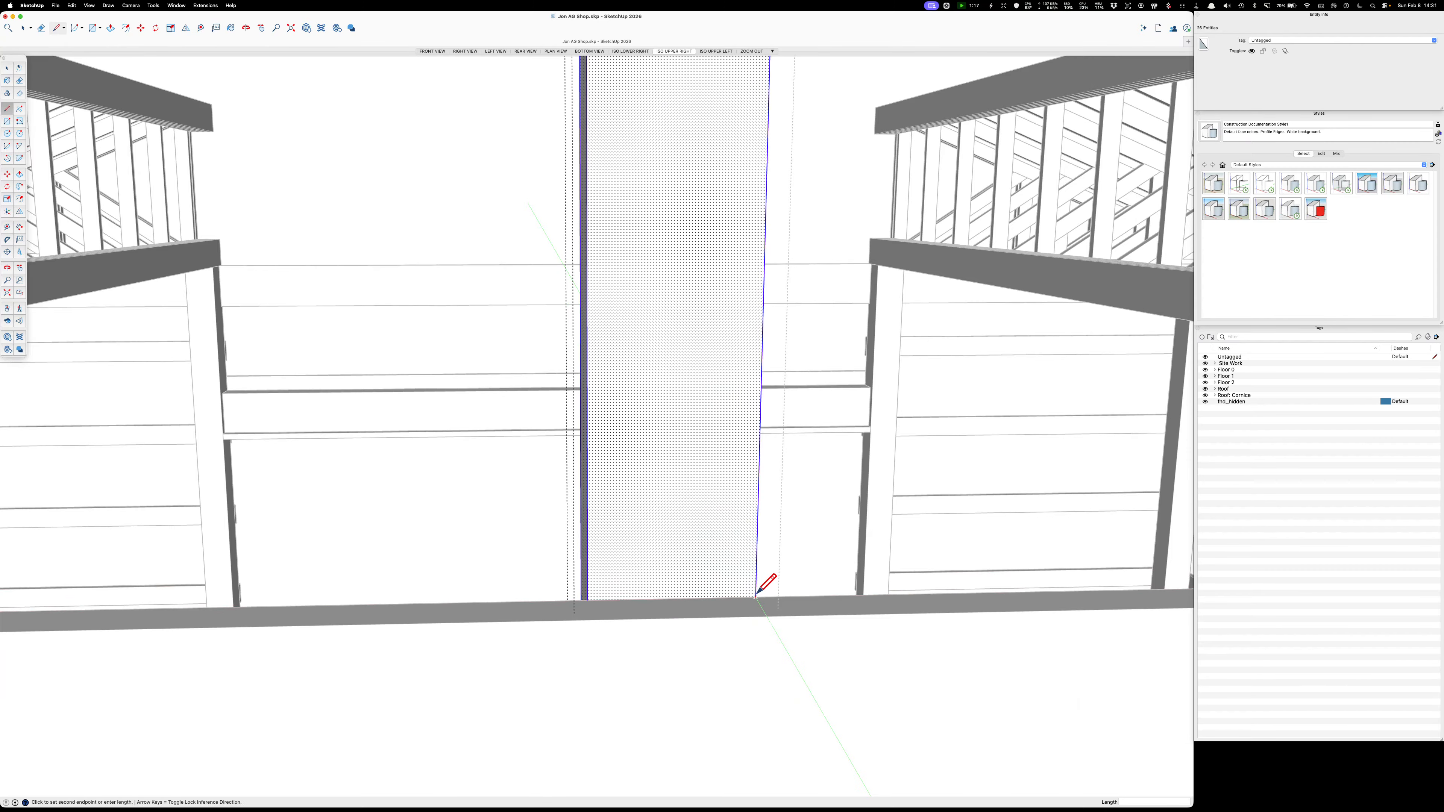
left_click(587, 600)
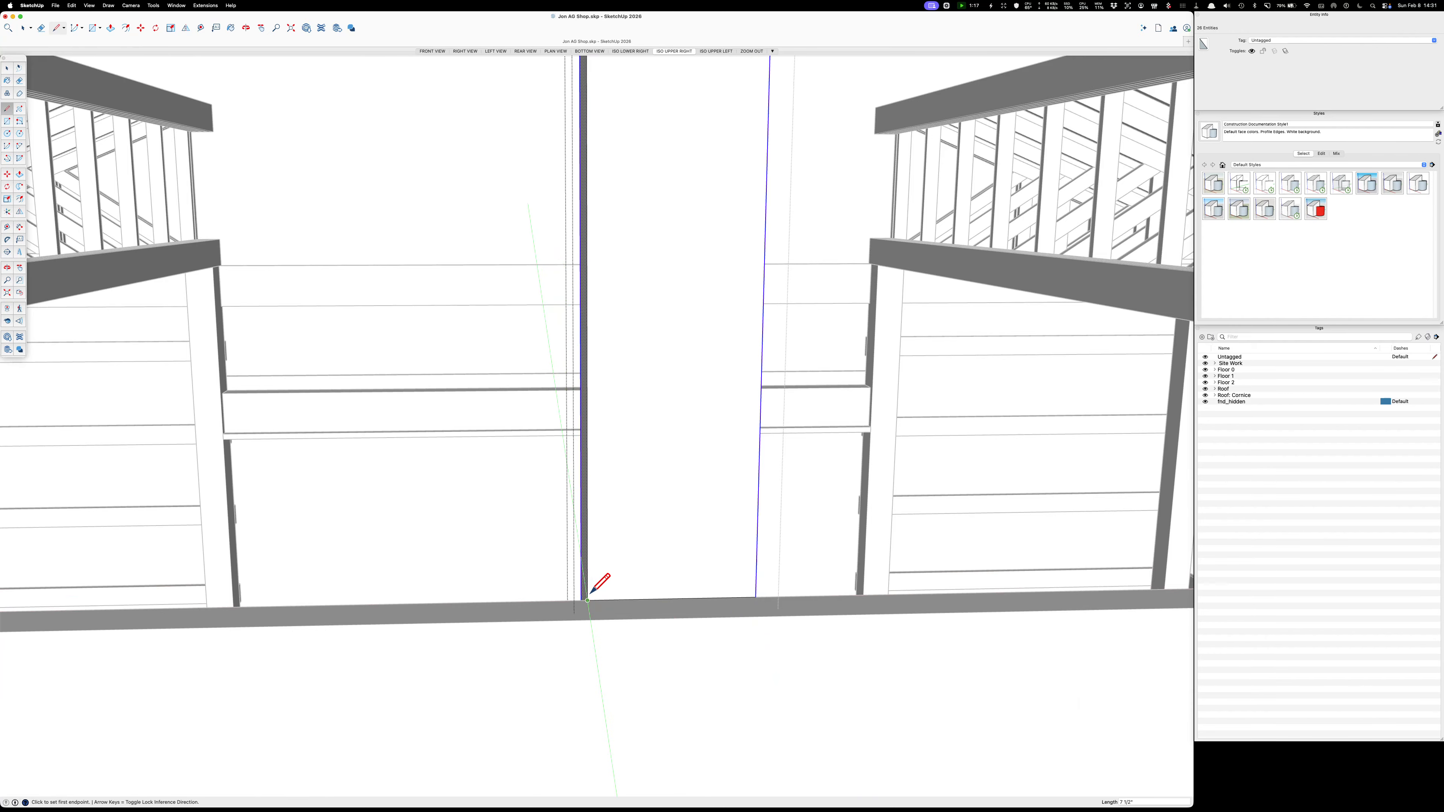
key("p")
left_click(642, 517)
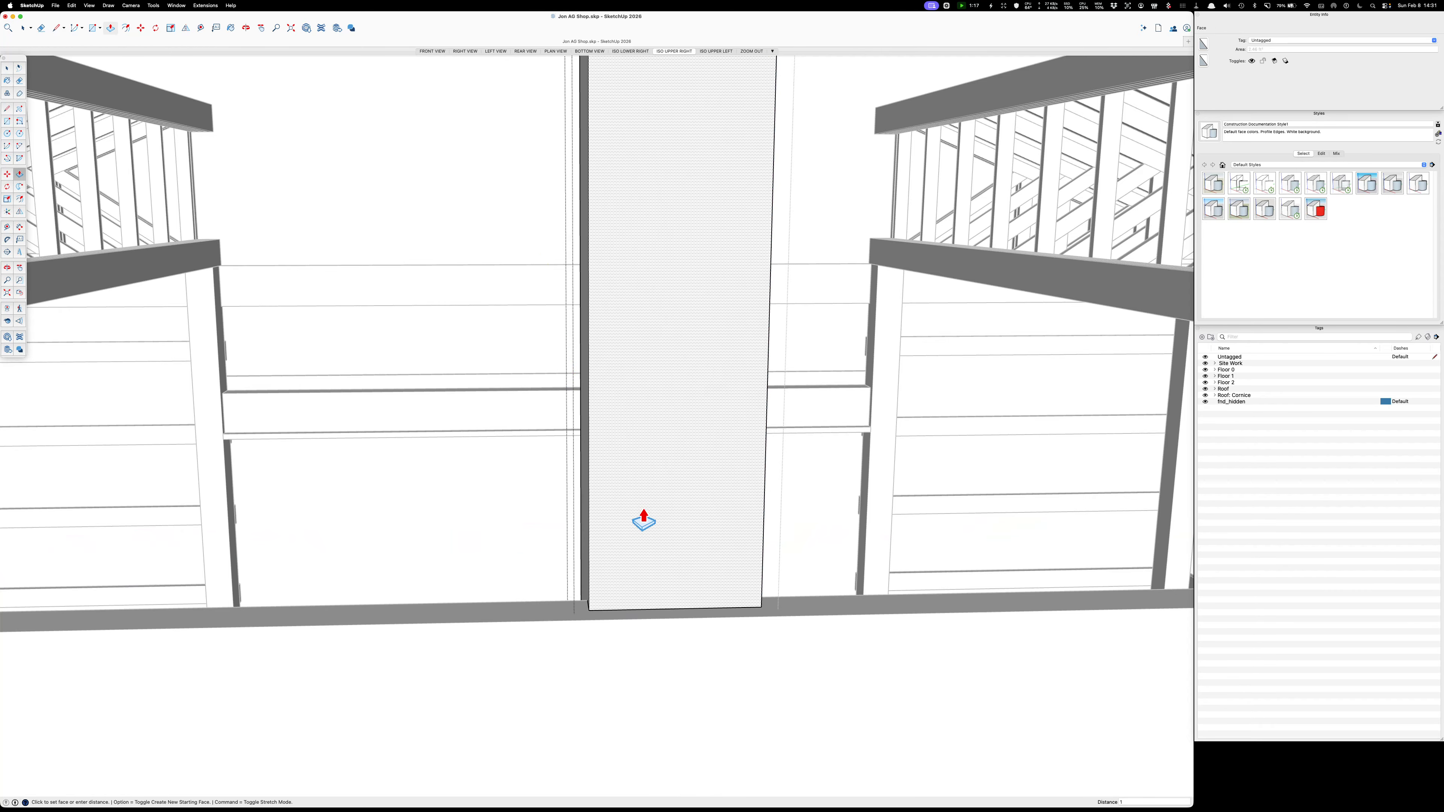
key("Return")
key("space")
left_click(745, 506)
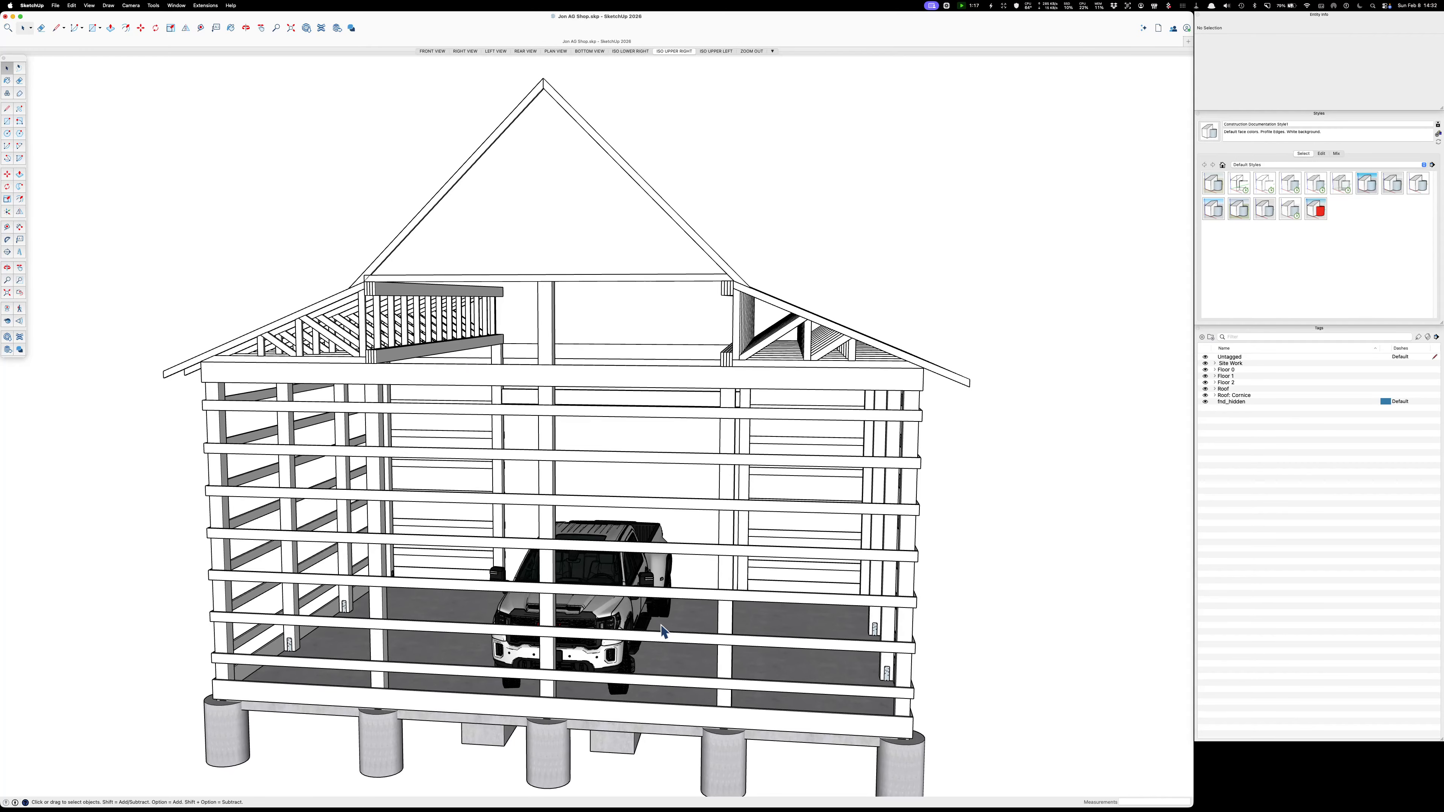
Explode the first half-truss row's group into individual trusses and select the end truss.
mouse_move(737, 403)
middle_mouse_down()
mouse_move(460, 416)
mouse_move(389, 374)
middle_mouse_up()
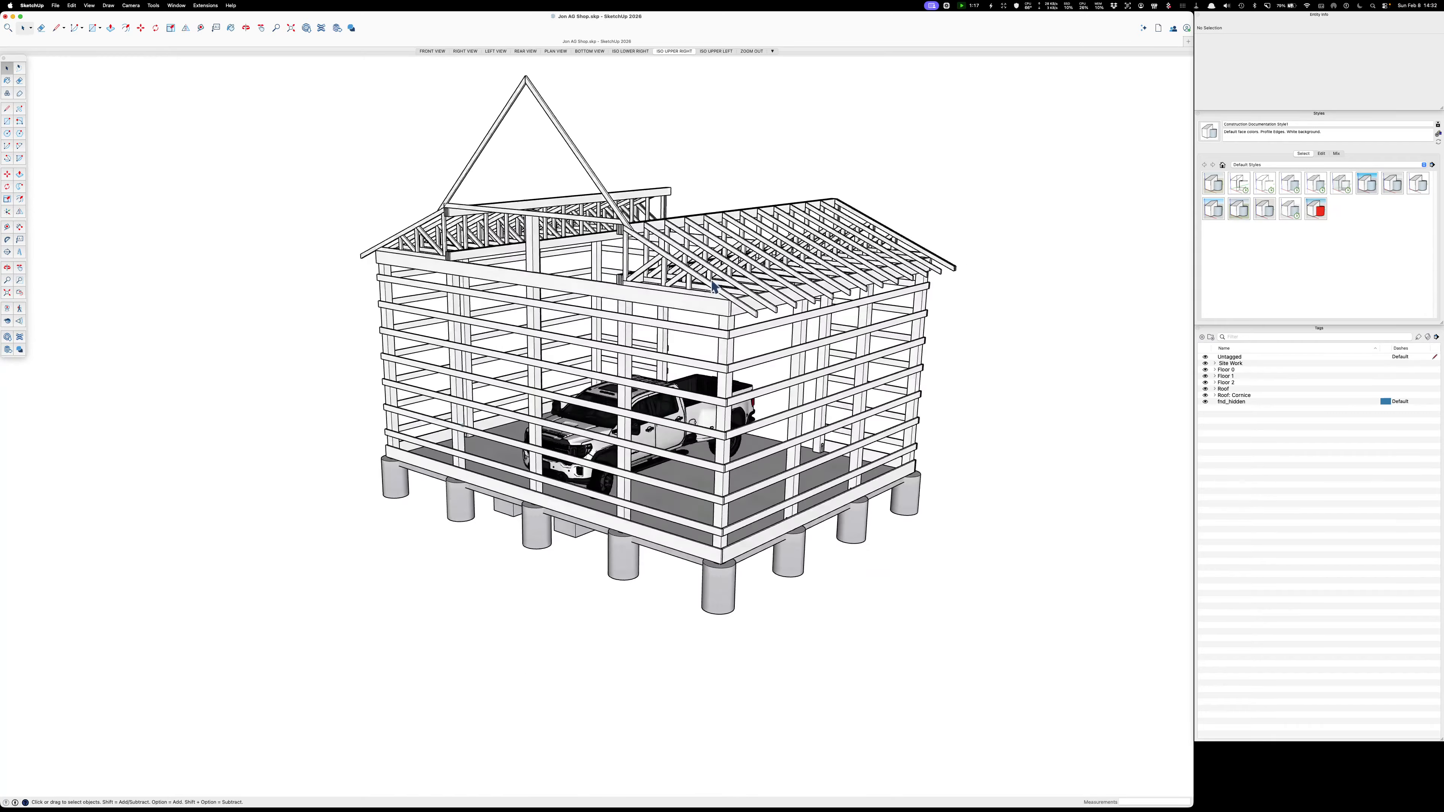
right_click(767, 218)
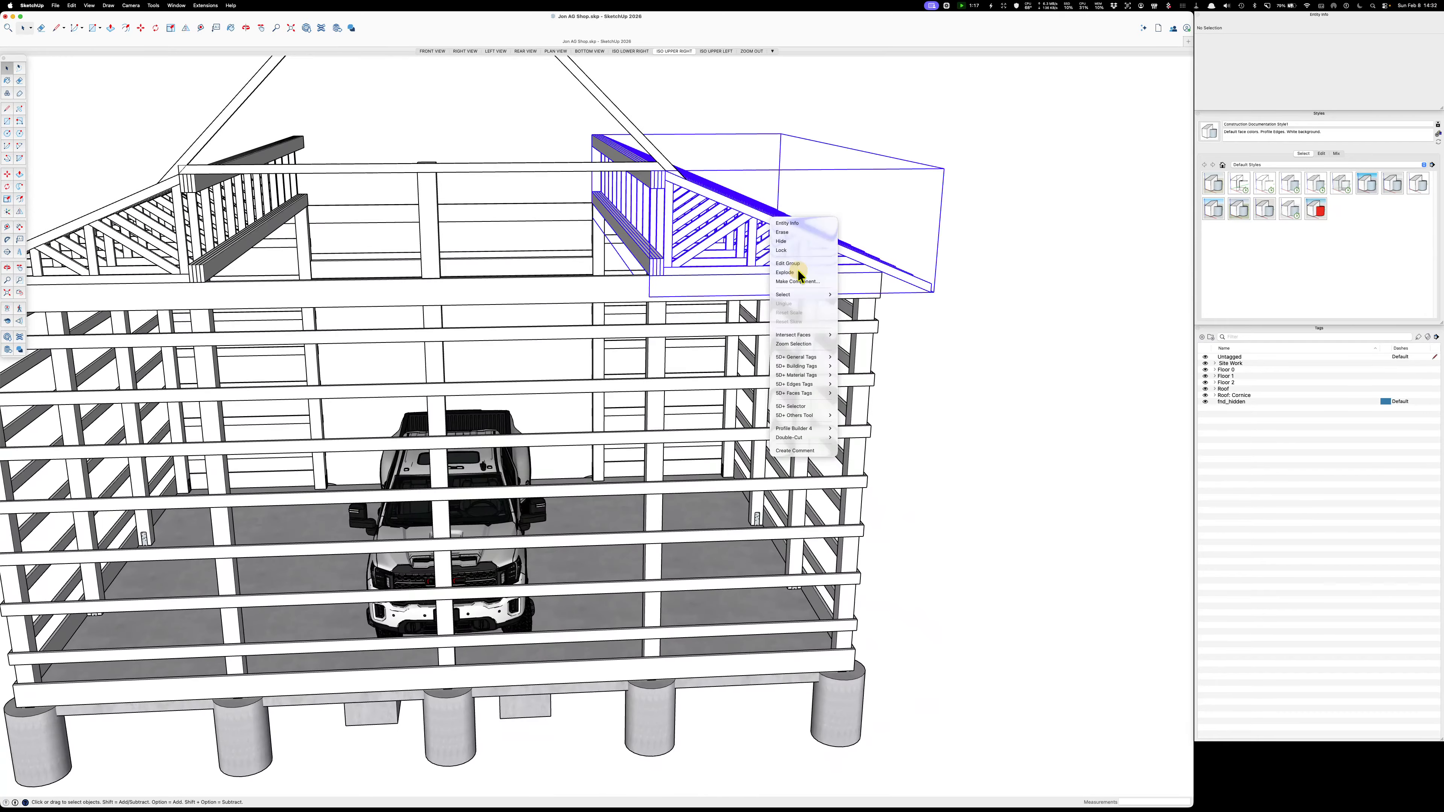
left_click(797, 274)
left_click(935, 220)
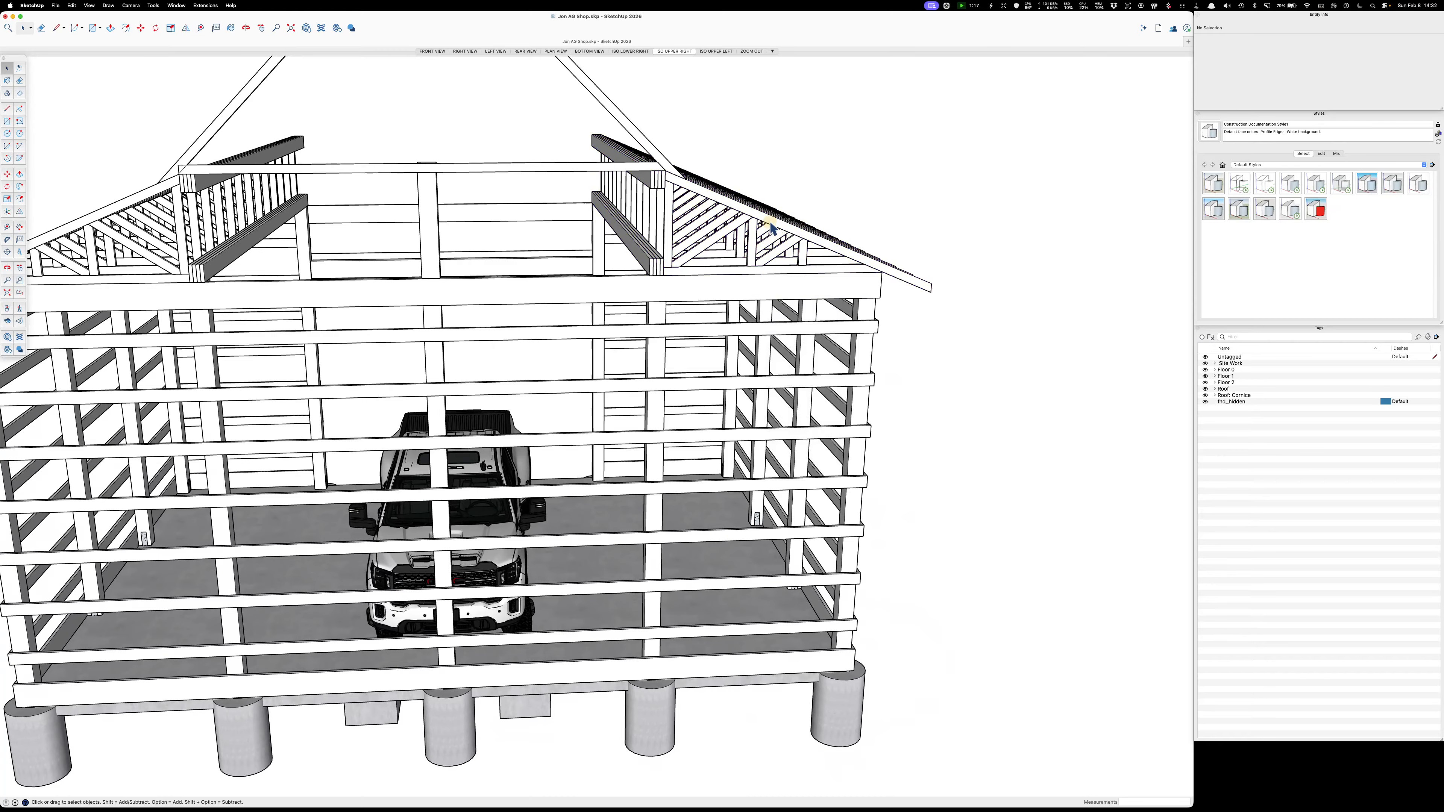
left_click(865, 209)
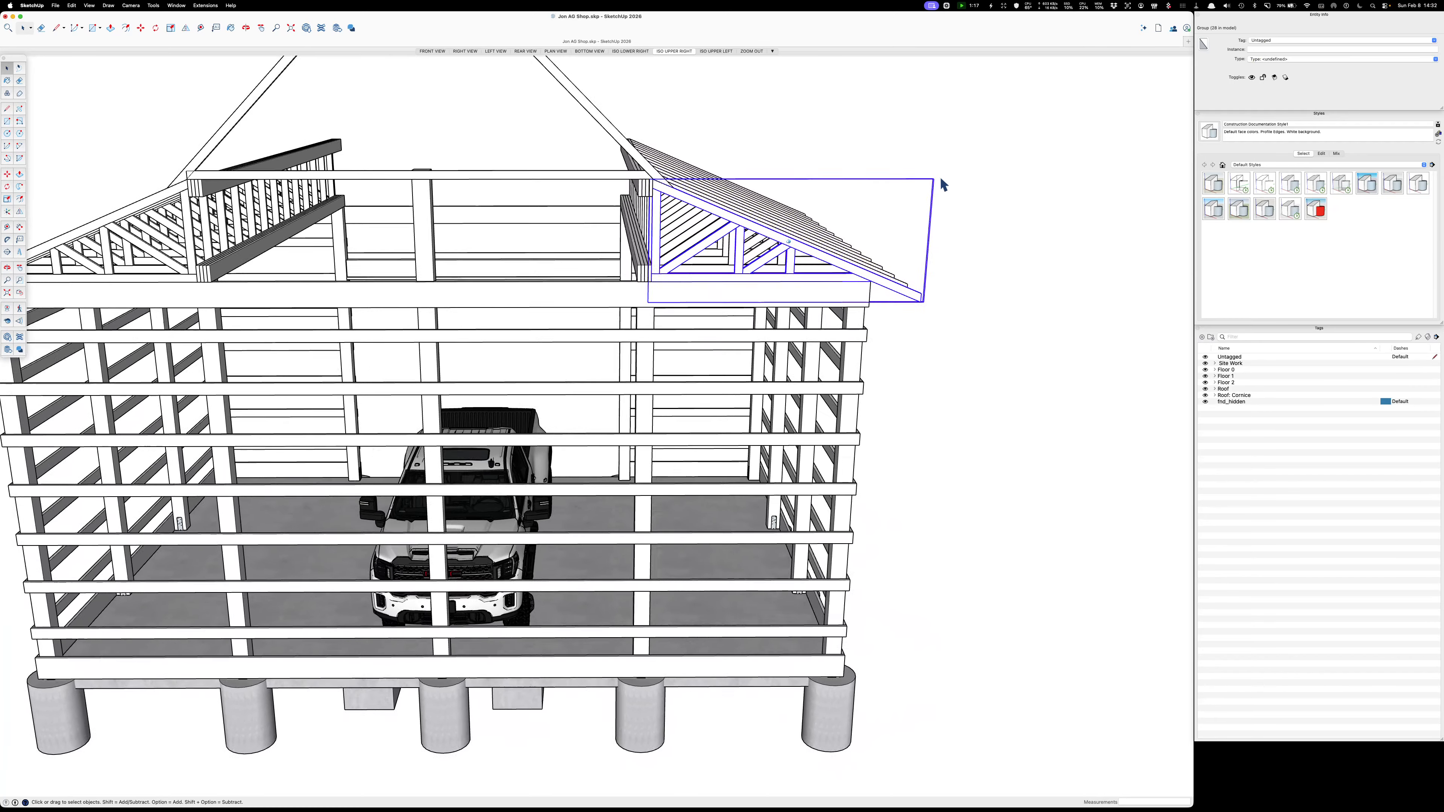
Expand the Roof tag folder and create a new tag named 2522 MONO TRUSS.
left_click(1215, 389)
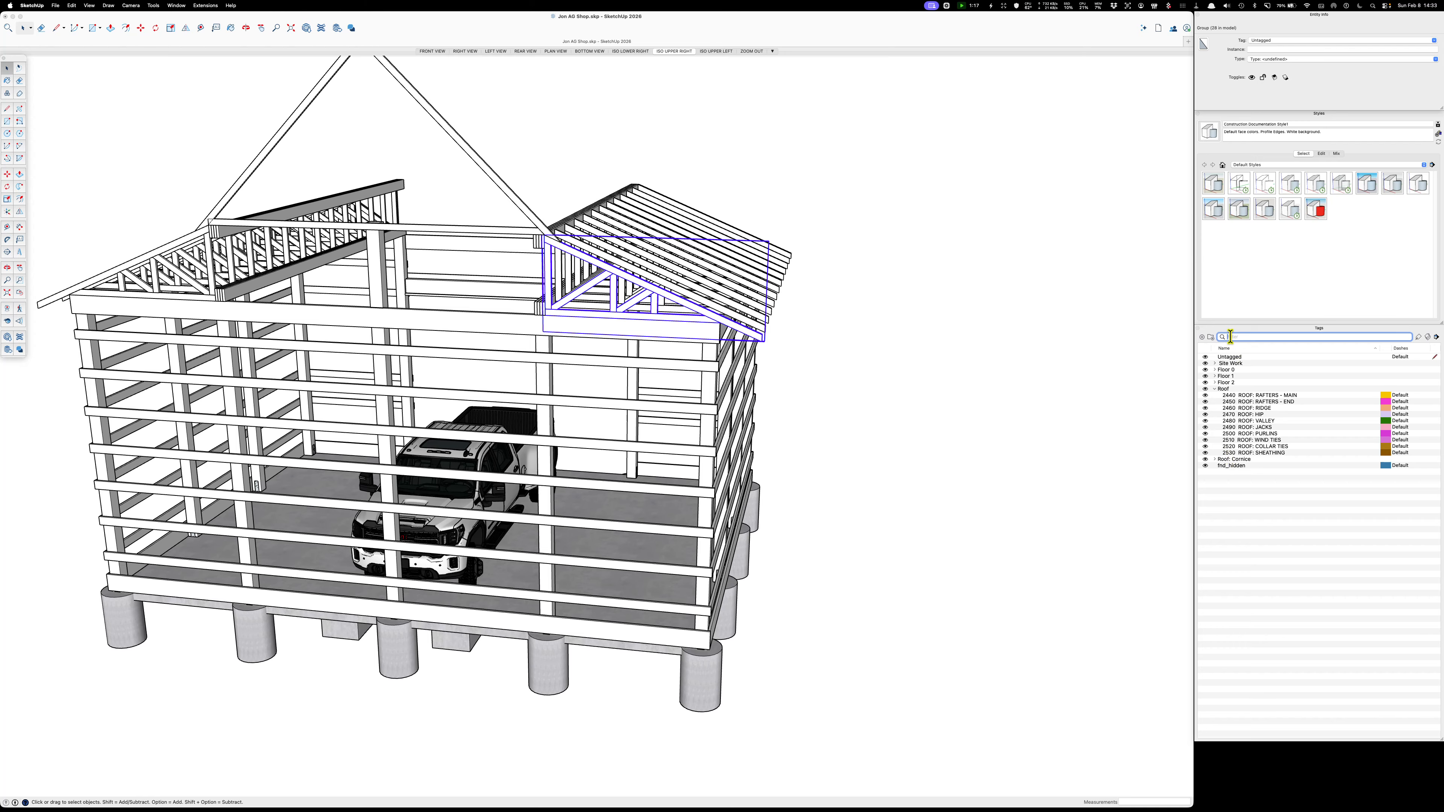
left_click(1201, 337)
type("2522 MONO TRUSS")
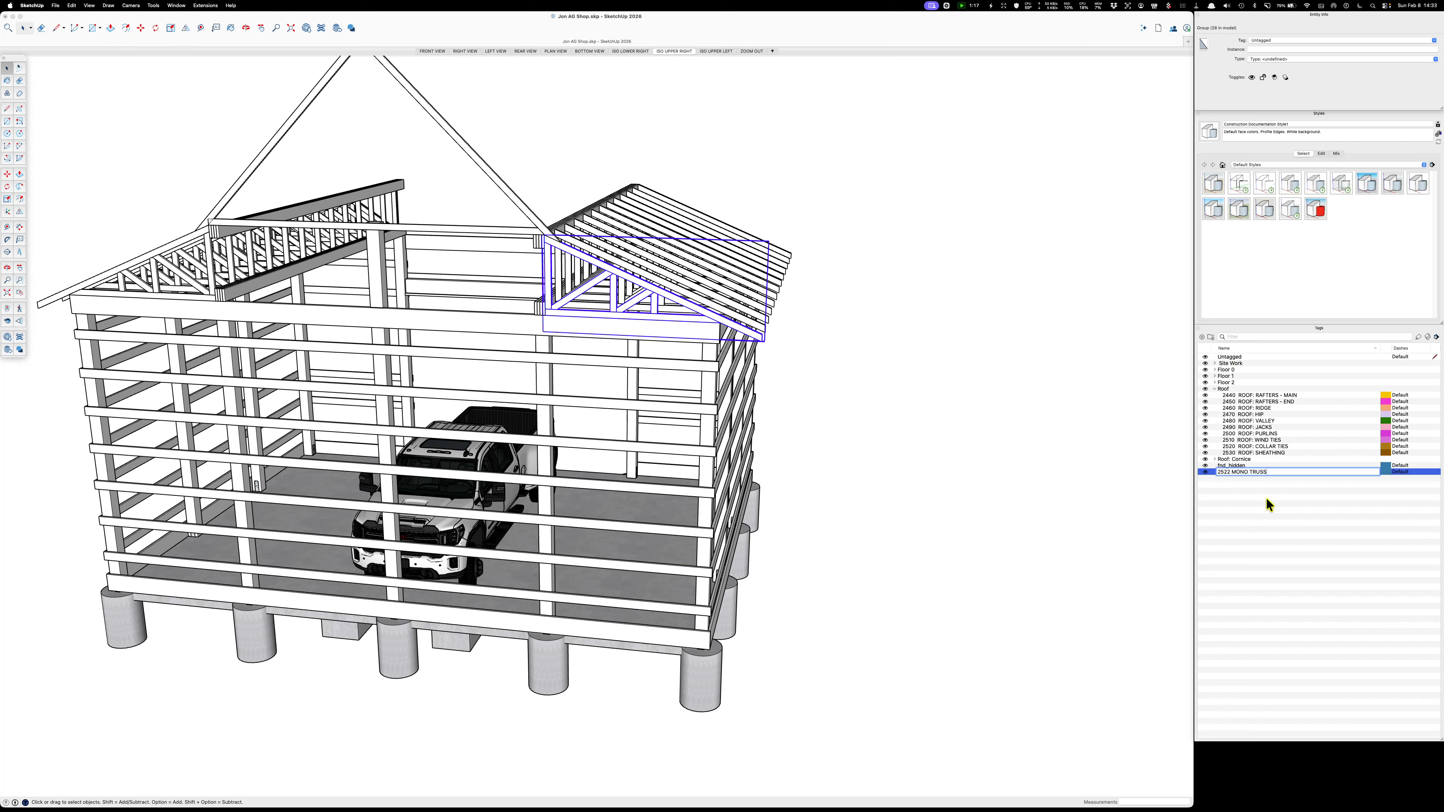
left_click(1267, 512)
left_click(1258, 466)
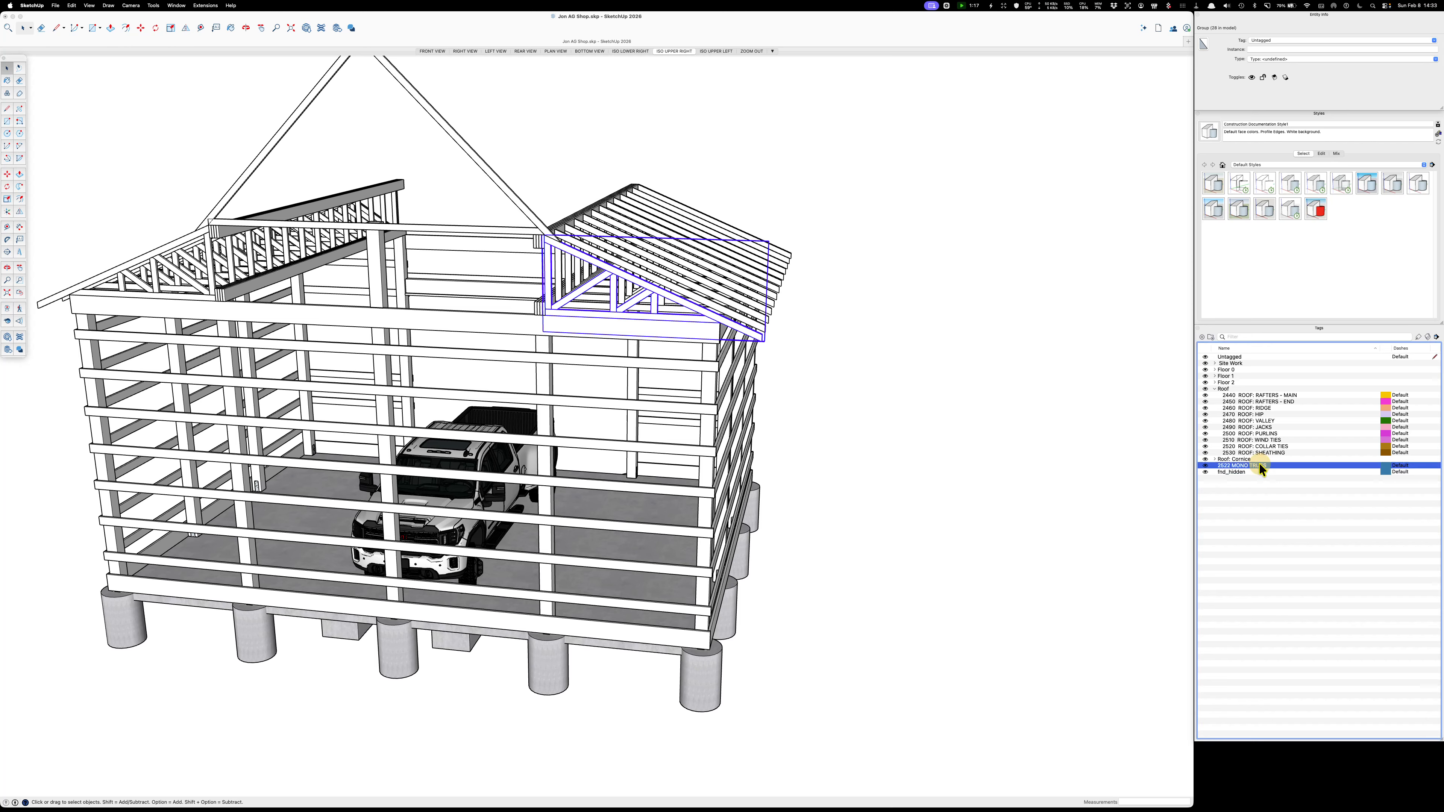
Assign the 2522 MONO TRUSS tag to all trusses of the exploded row and check the tag on the farthest truss.
left_click(1418, 337)
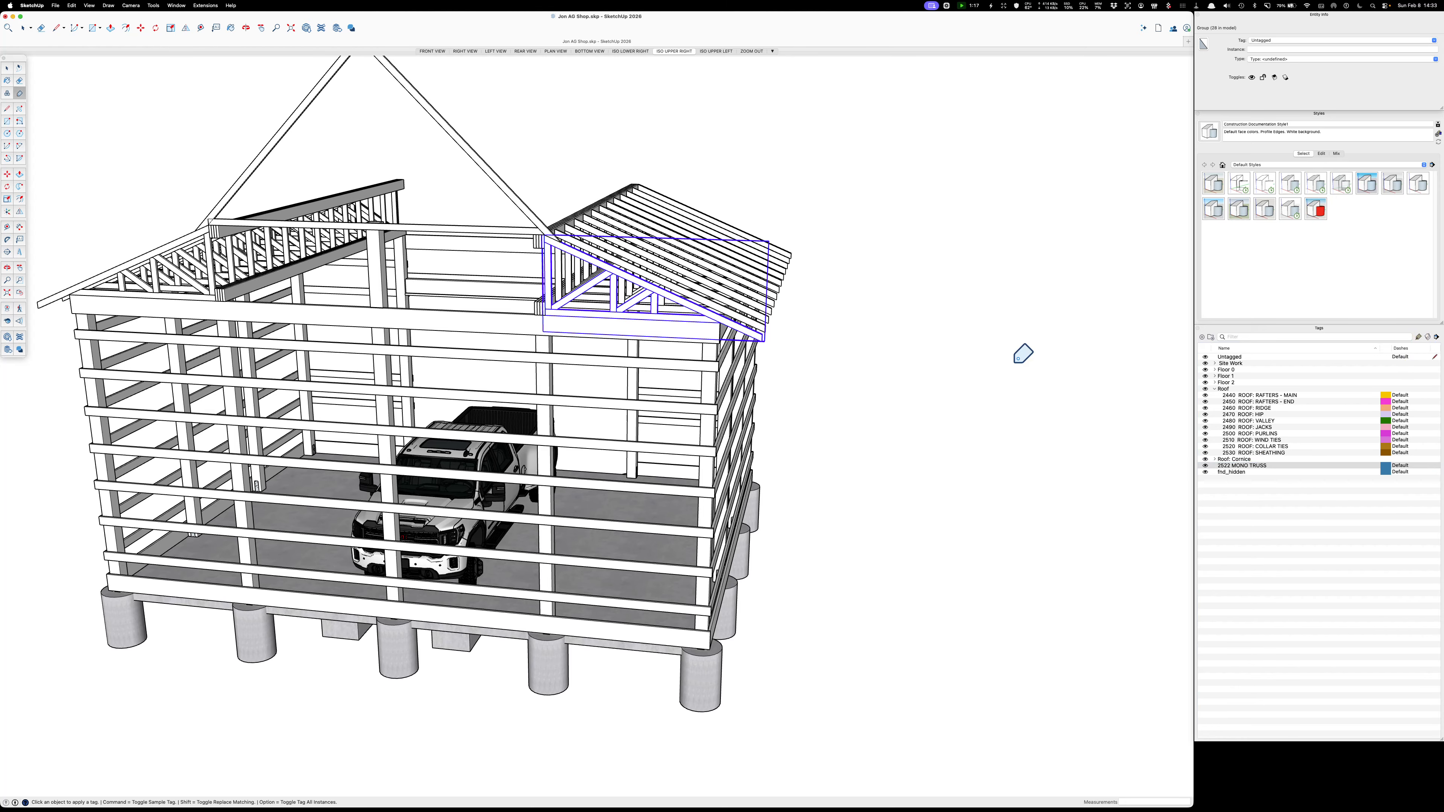
scroll(773, 323, "up", 10)
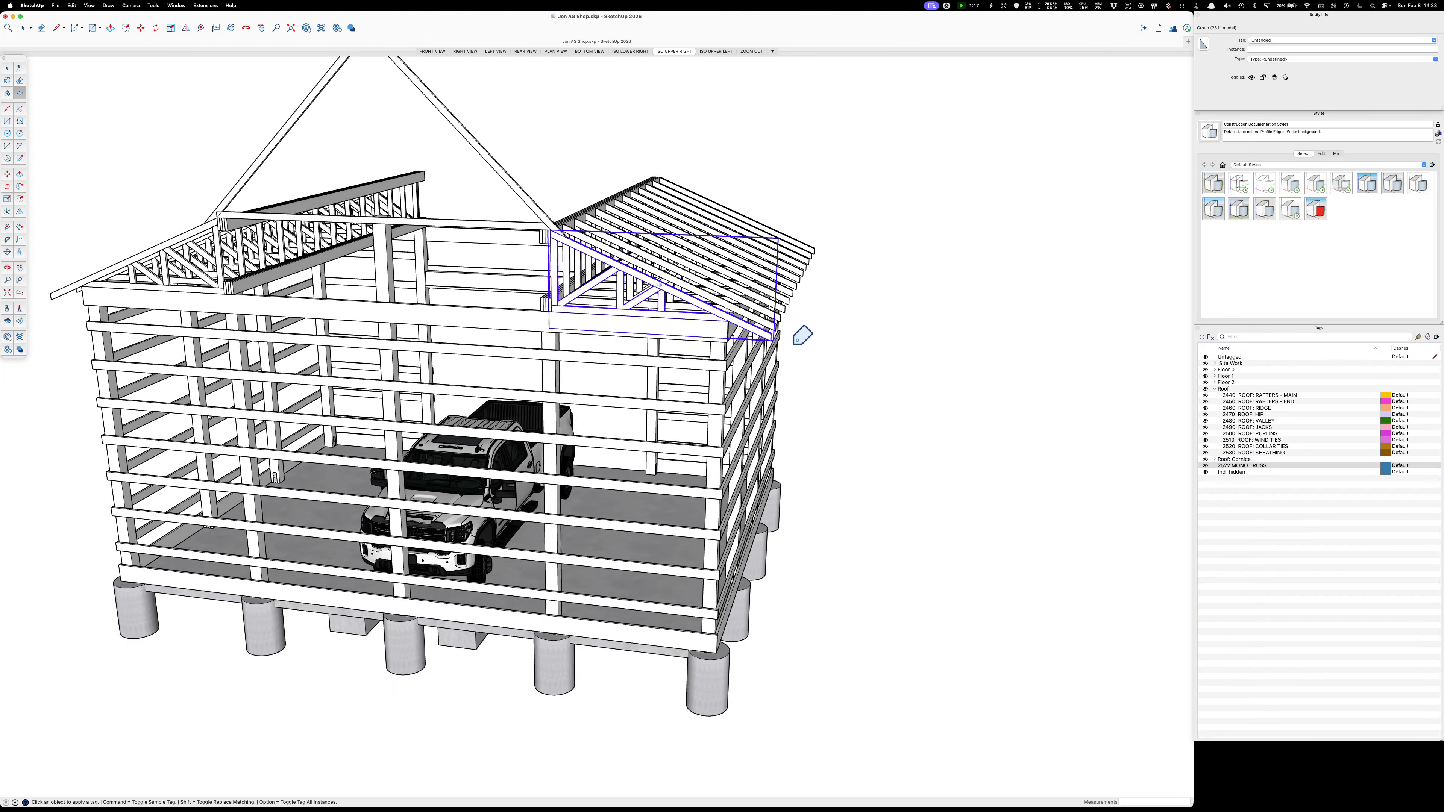
key("space")
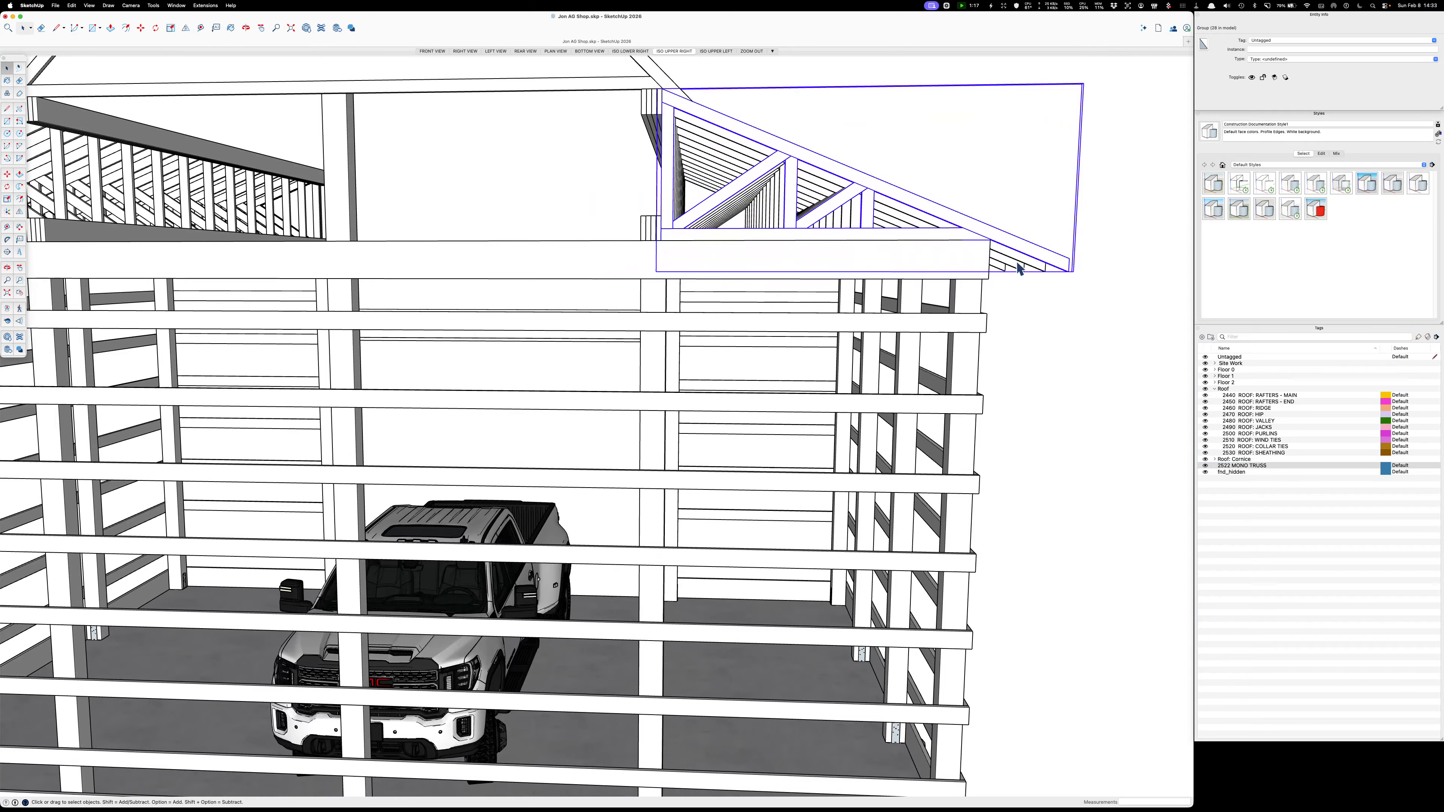
scroll(1083, 230, "down", 5)
mouse_move(791, 231)
middle_mouse_down()
mouse_move(735, 232)
mouse_move(775, 249)
middle_mouse_up()
left_click_drag(776, 255, 726, 183)
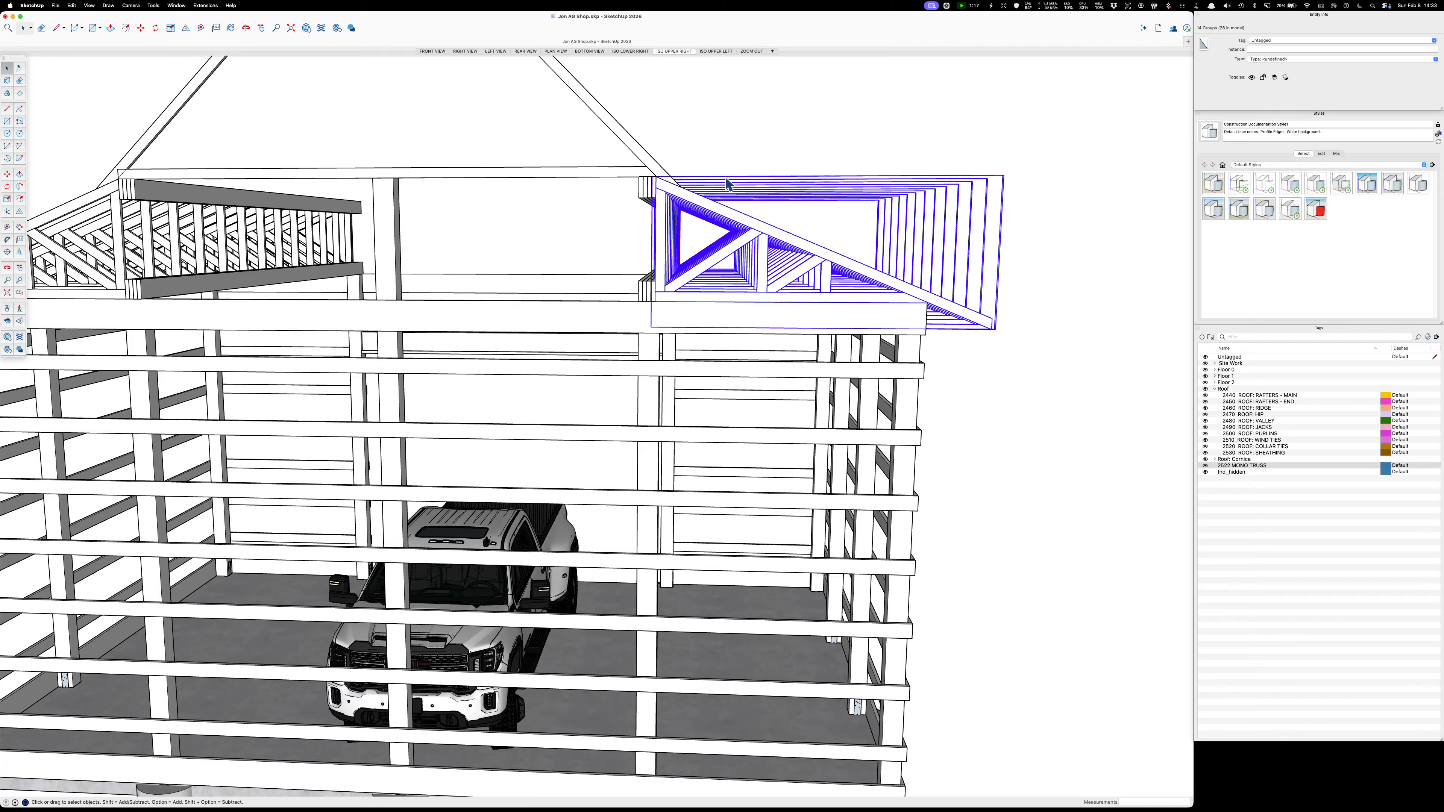
left_click(1417, 336)
left_click(787, 223)
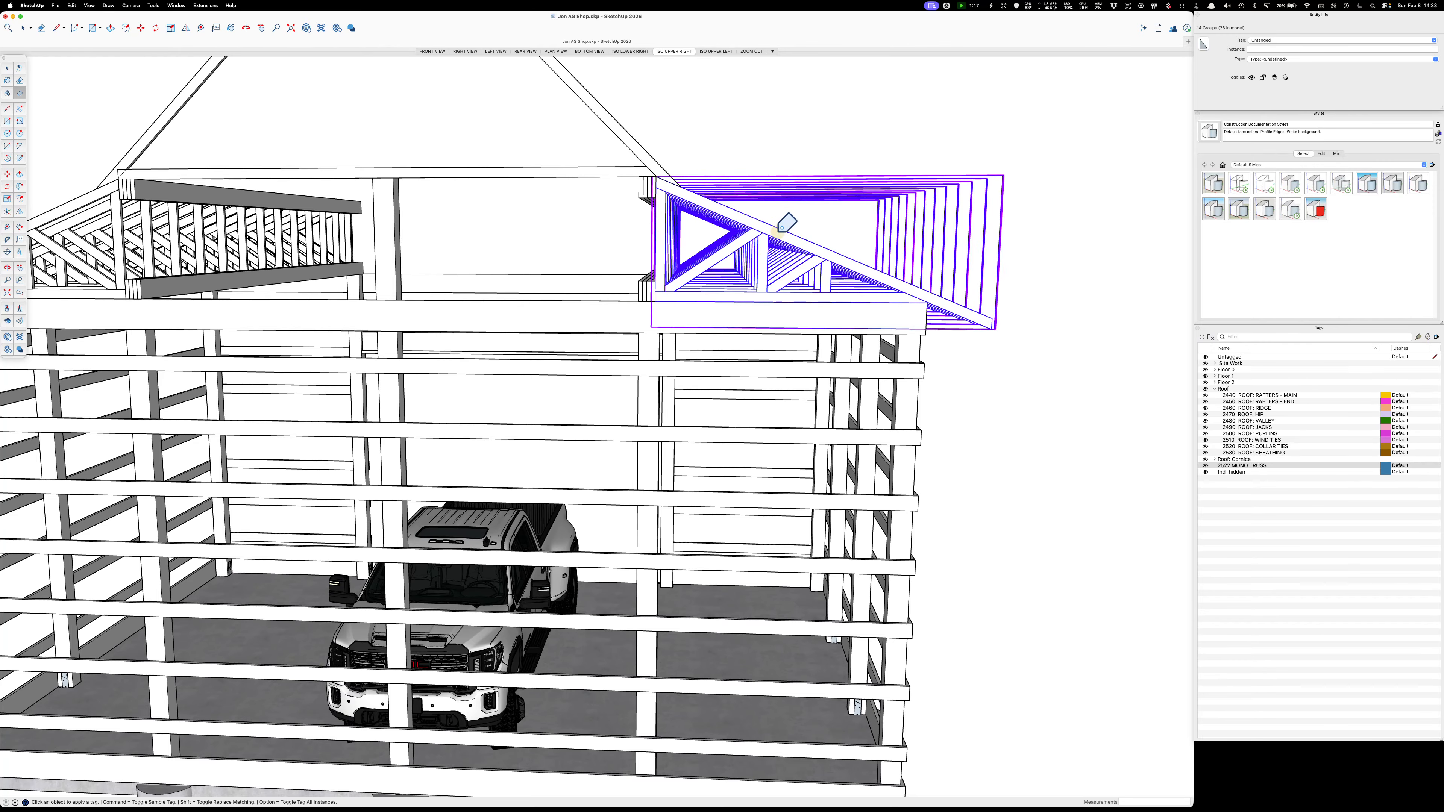
key("space")
left_click(1054, 264)
middle_click_drag(1054, 266, 973, 256)
left_click(991, 230)
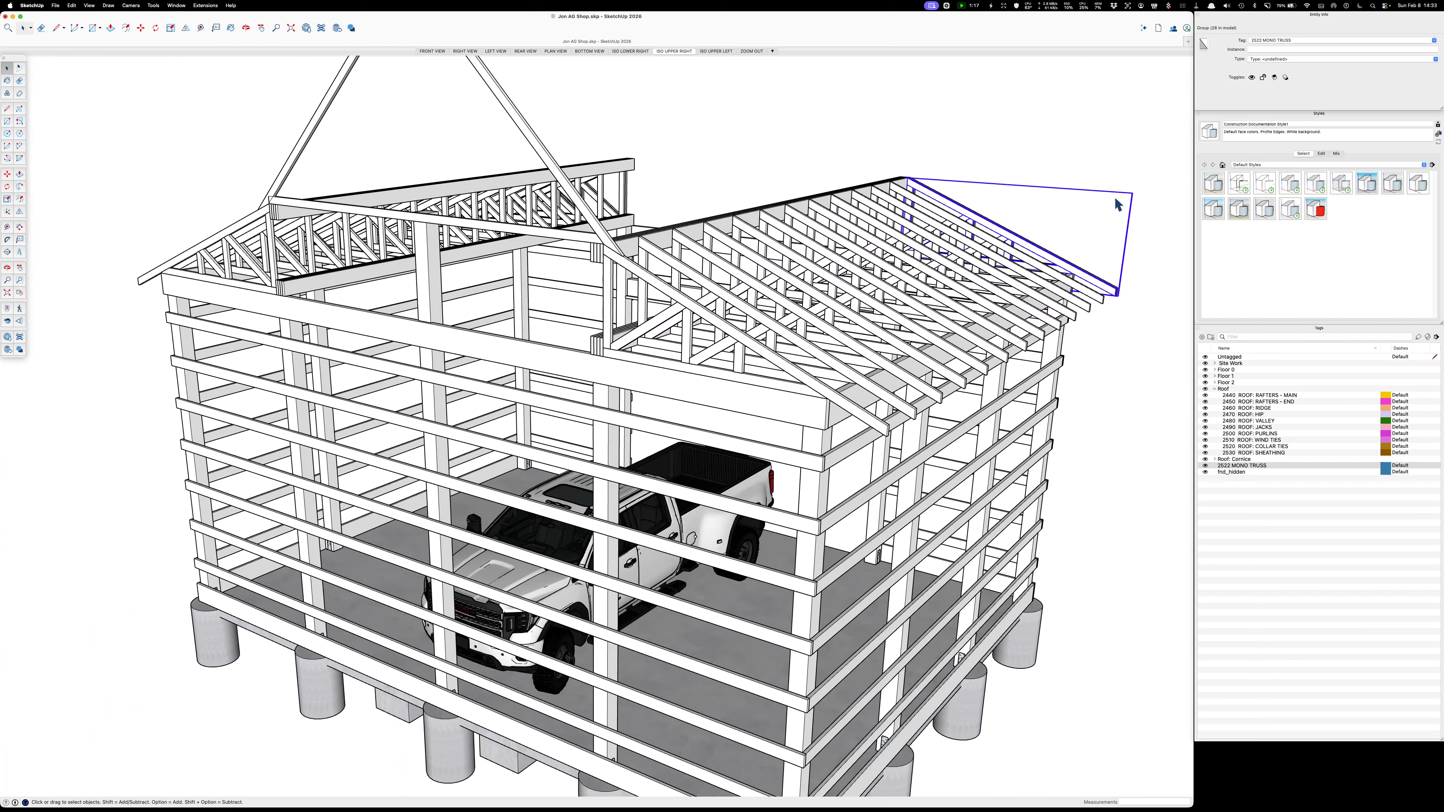
Explode the group of the half-truss row on the opposite side of the building.
middle_click_drag(512, 364, 728, 307)
right_click(660, 310)
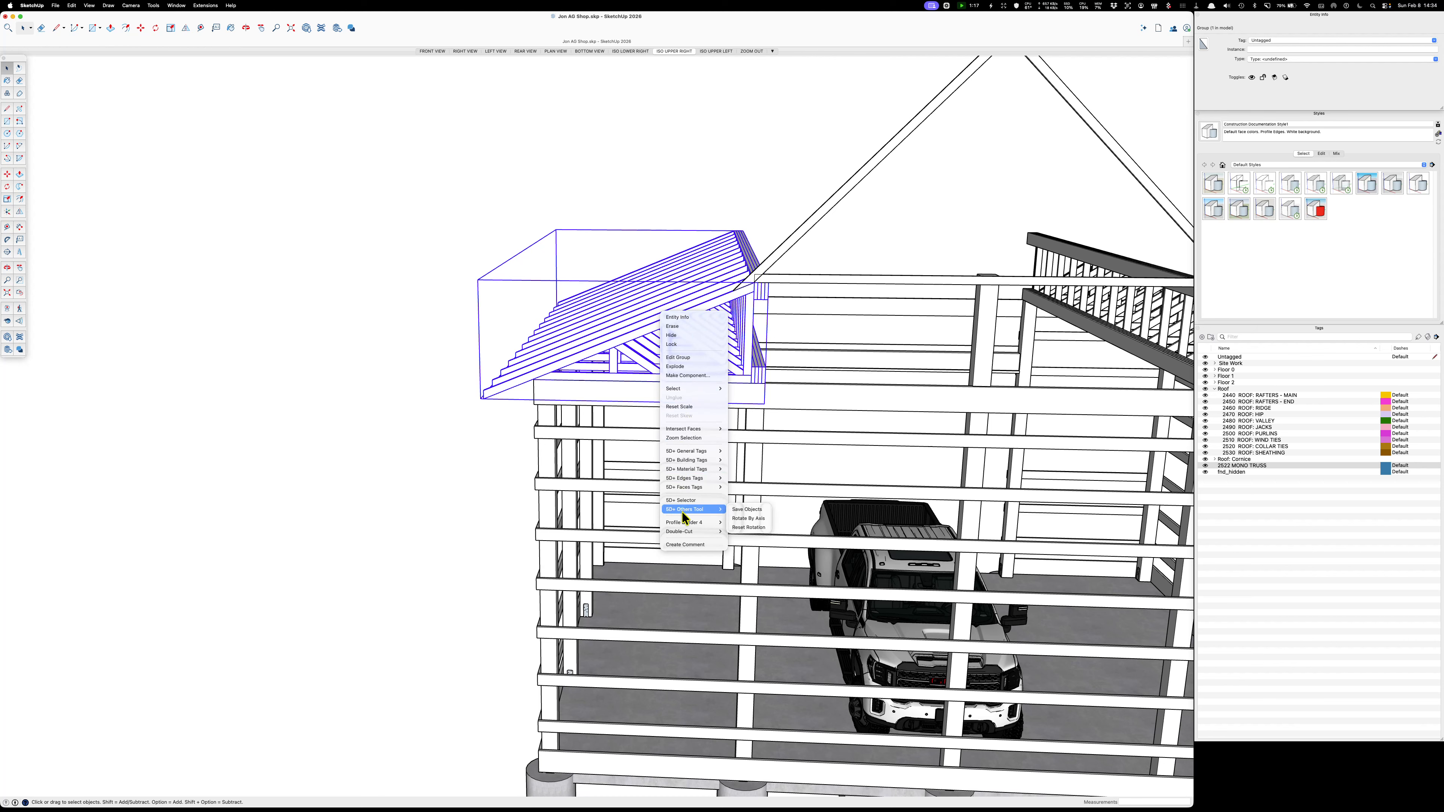
left_click(683, 370)
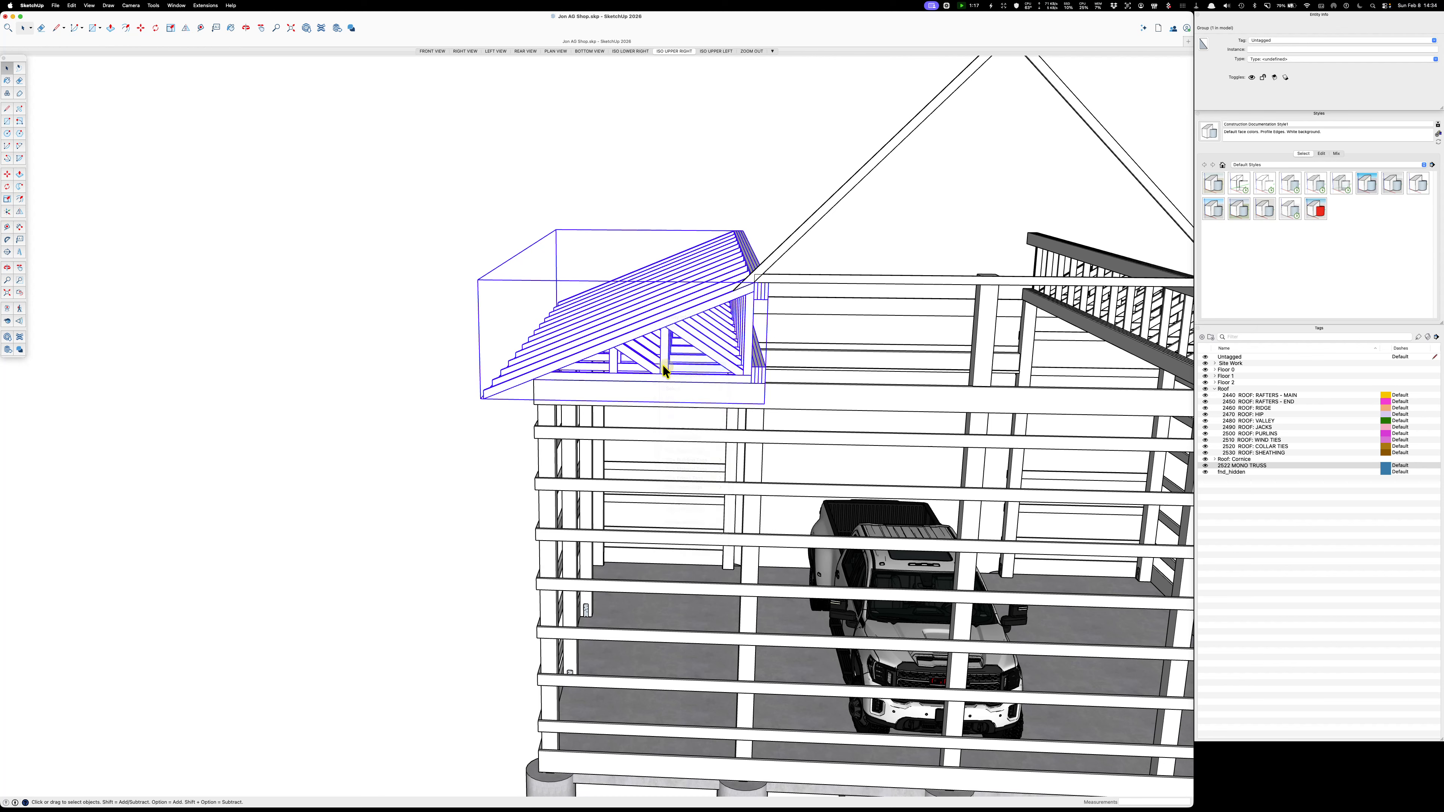
left_click(650, 143)
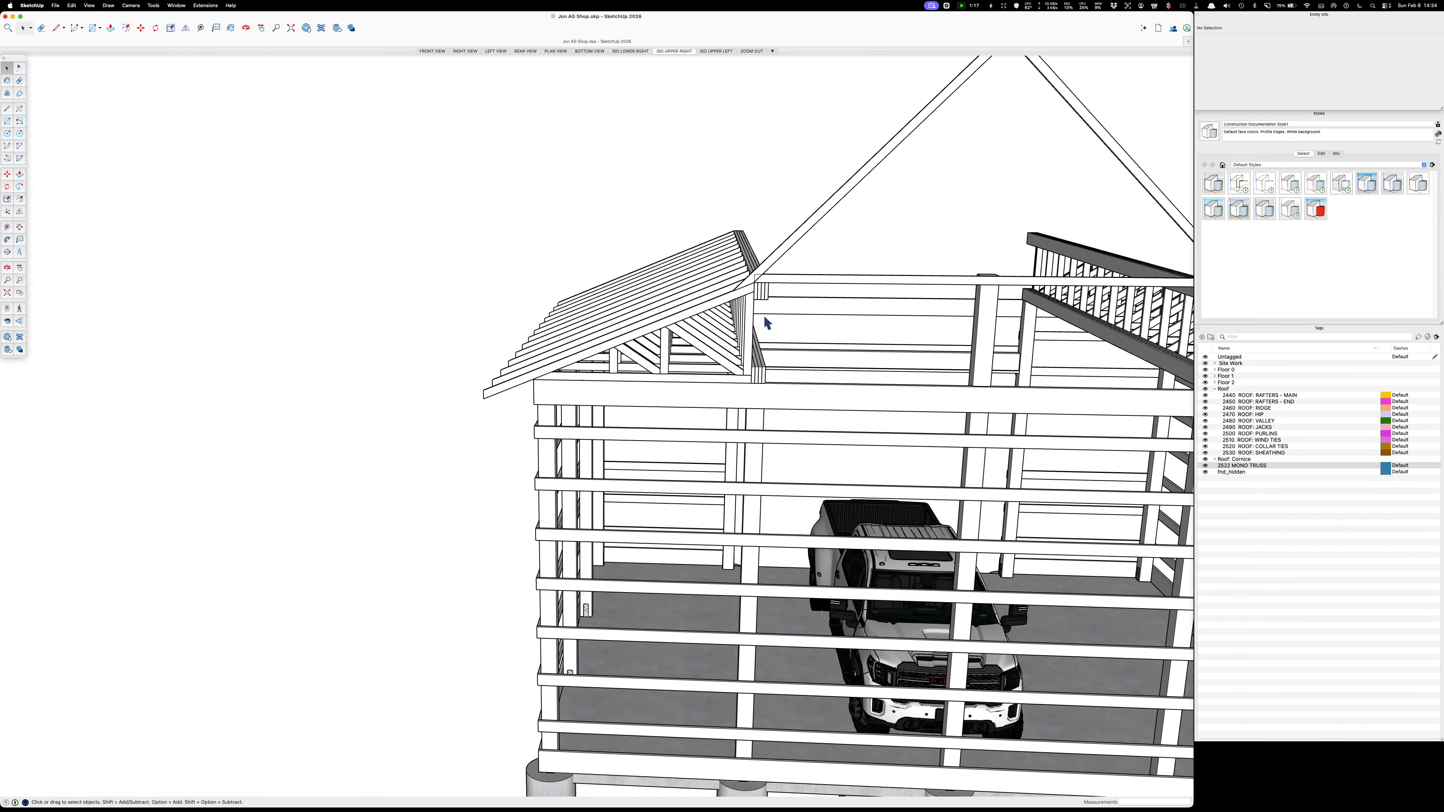
Select all trusses of the opposite row and assign them the 2522 MONO TRUSS tag.
middle_click_drag(712, 319, 678, 350)
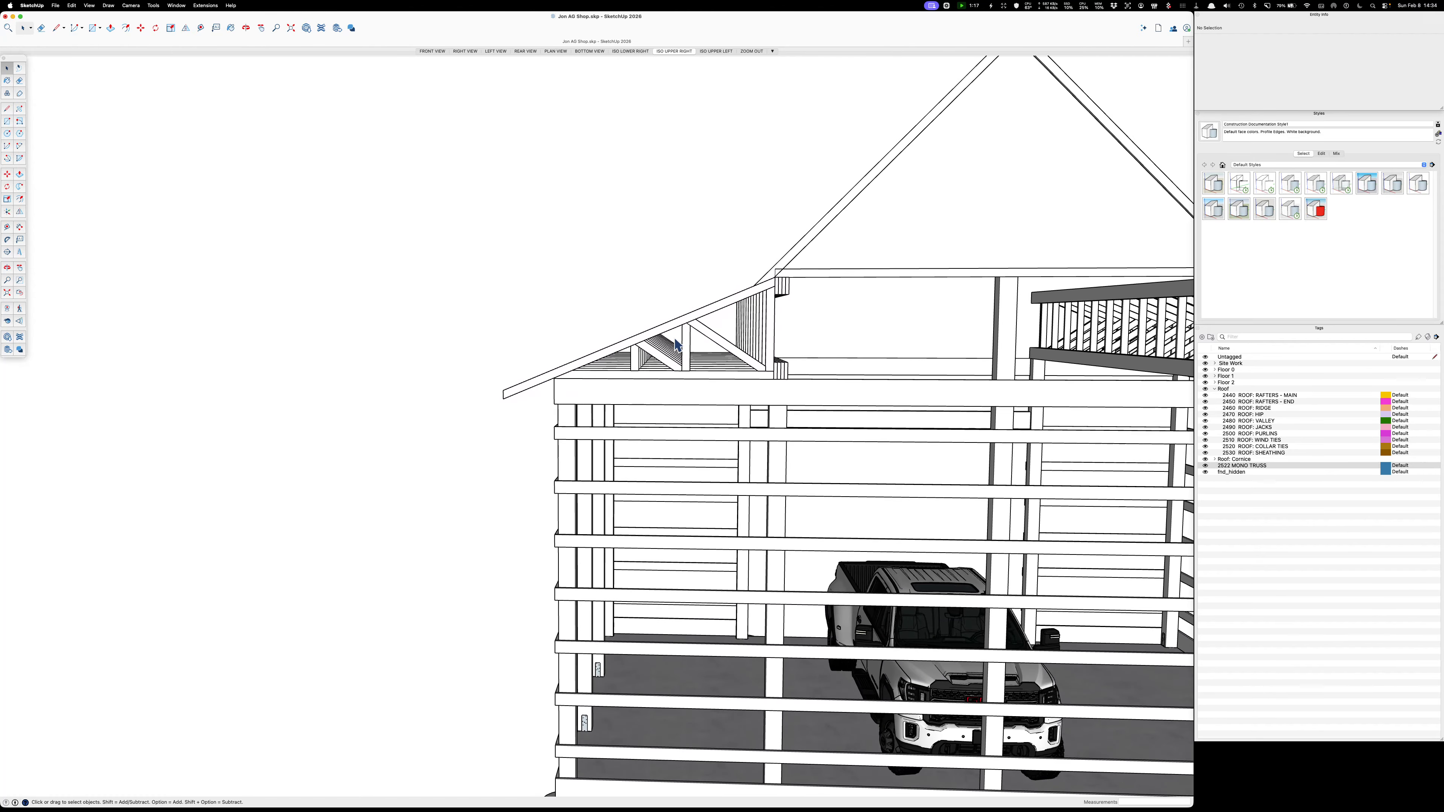
left_click_drag(678, 349, 606, 280)
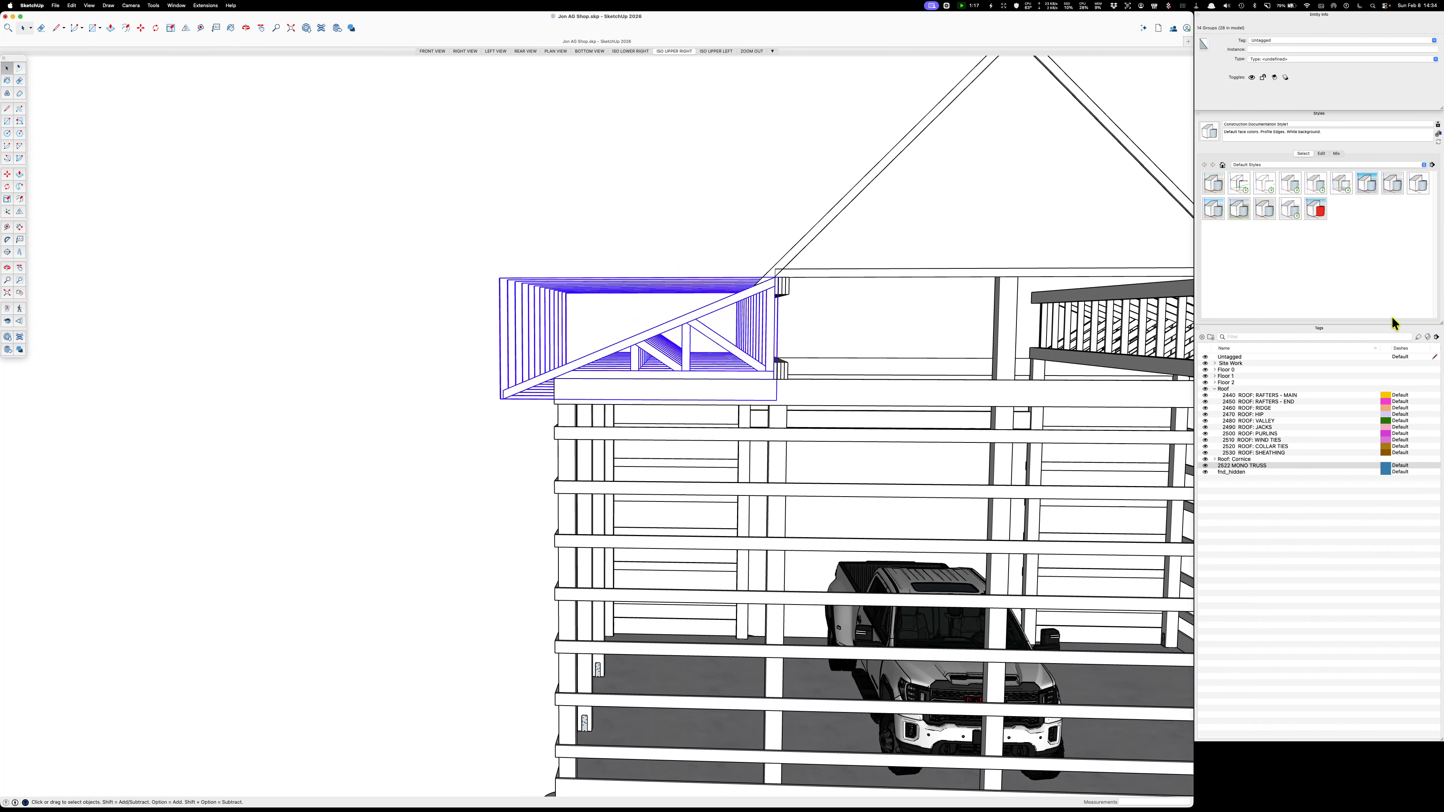
left_click(1418, 338)
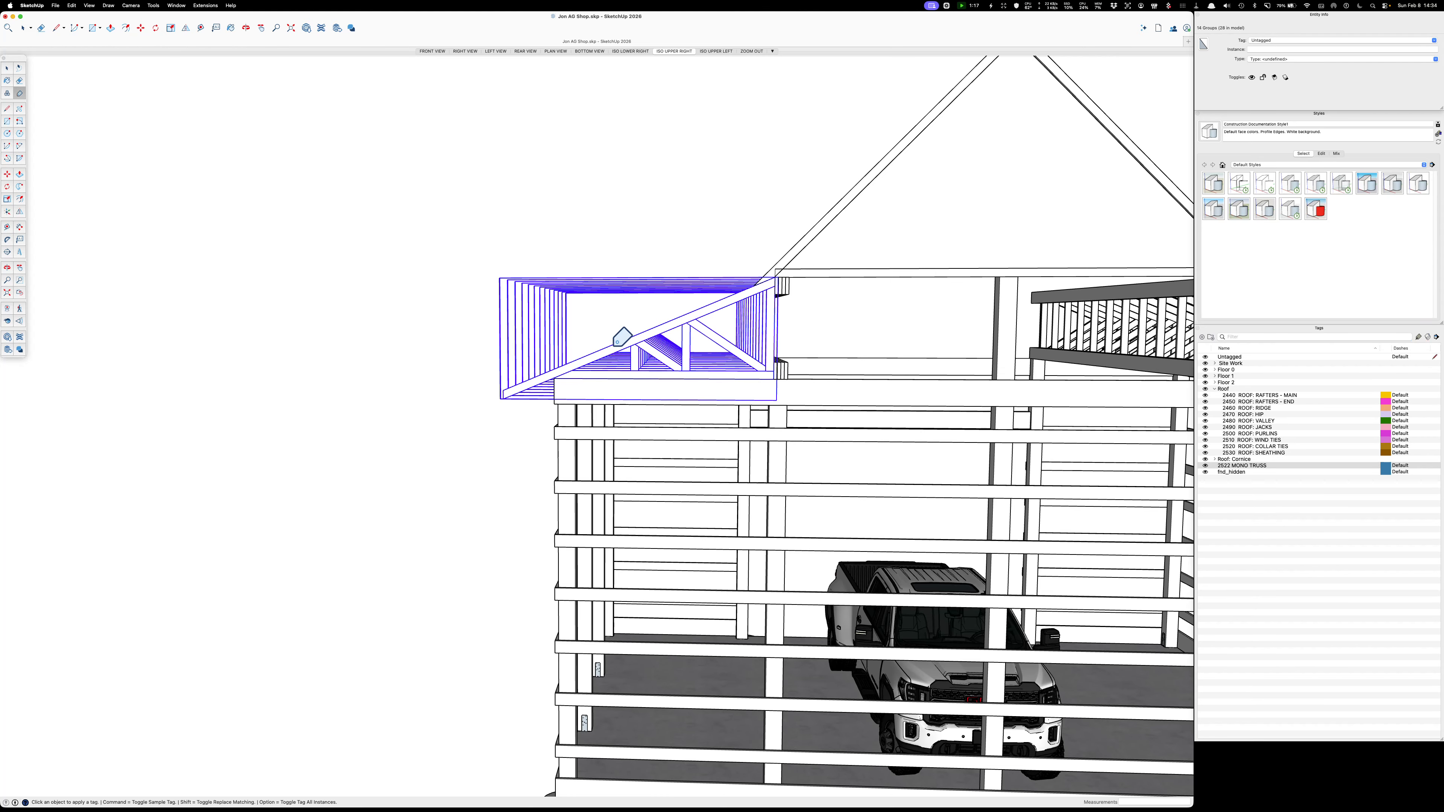
left_click(615, 343)
key("space")
left_click(385, 317)
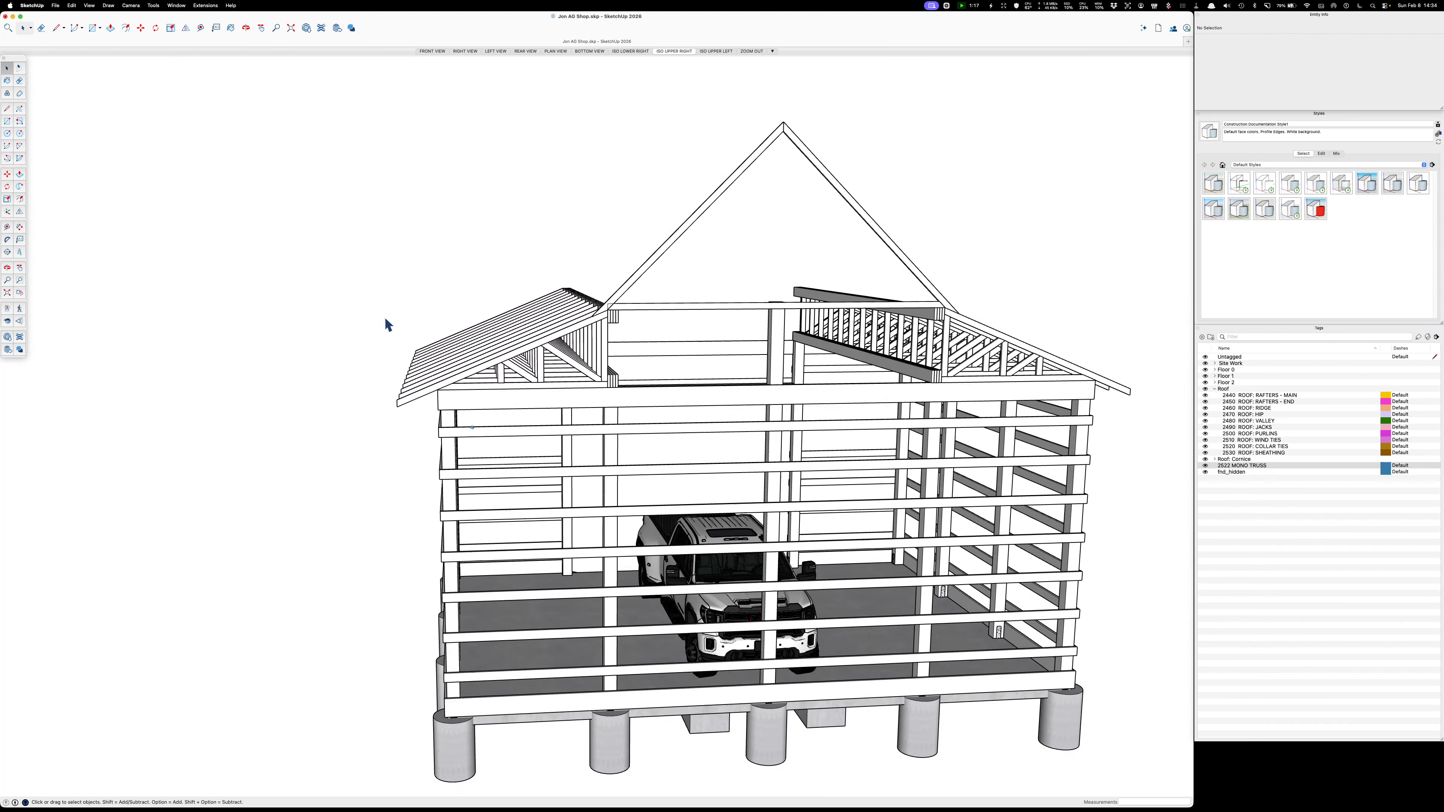
Hide the 2522 MONO TRUSS tag and inspect the post and girt framing beneath the roof.
left_click(1204, 465)
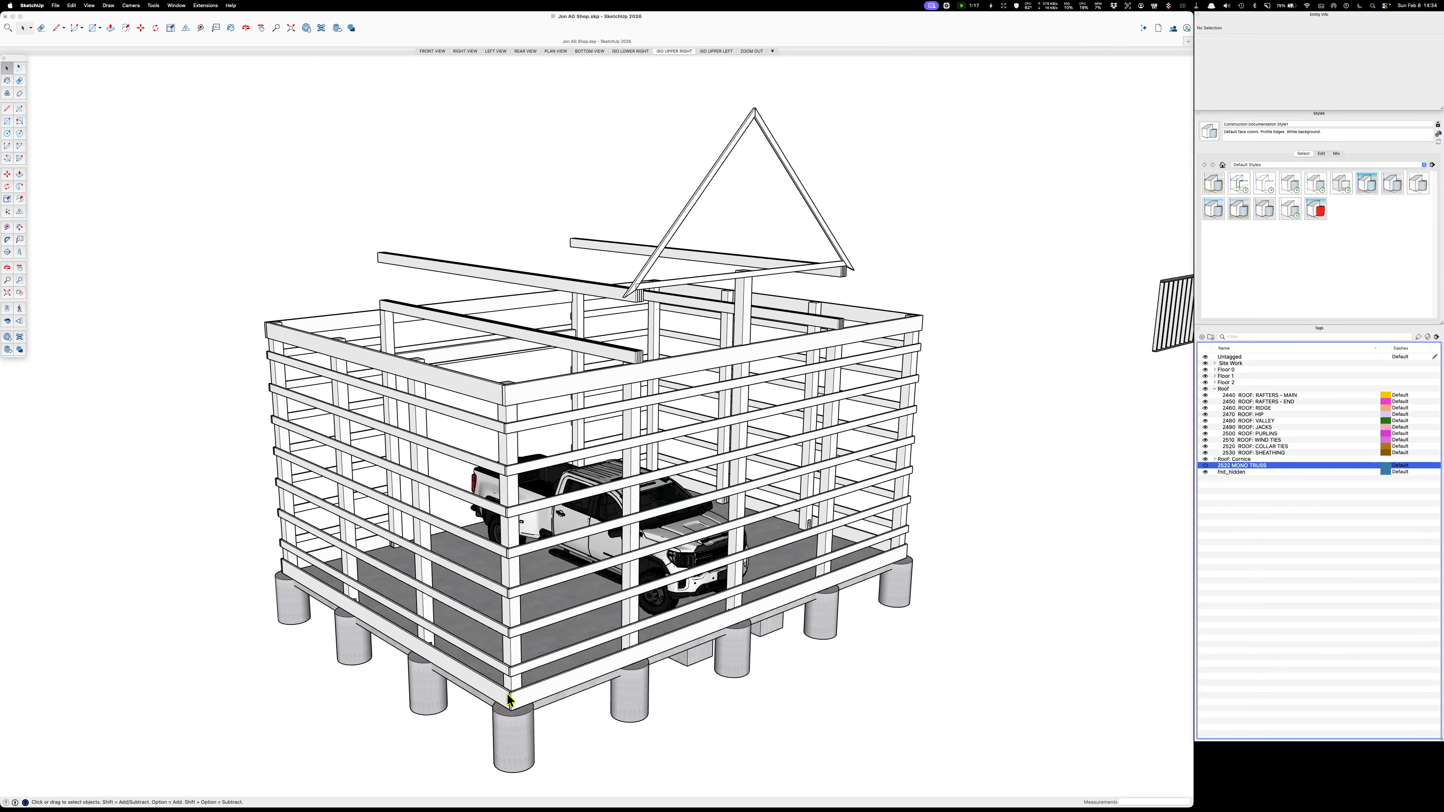
scroll(437, 670, "up", 6)
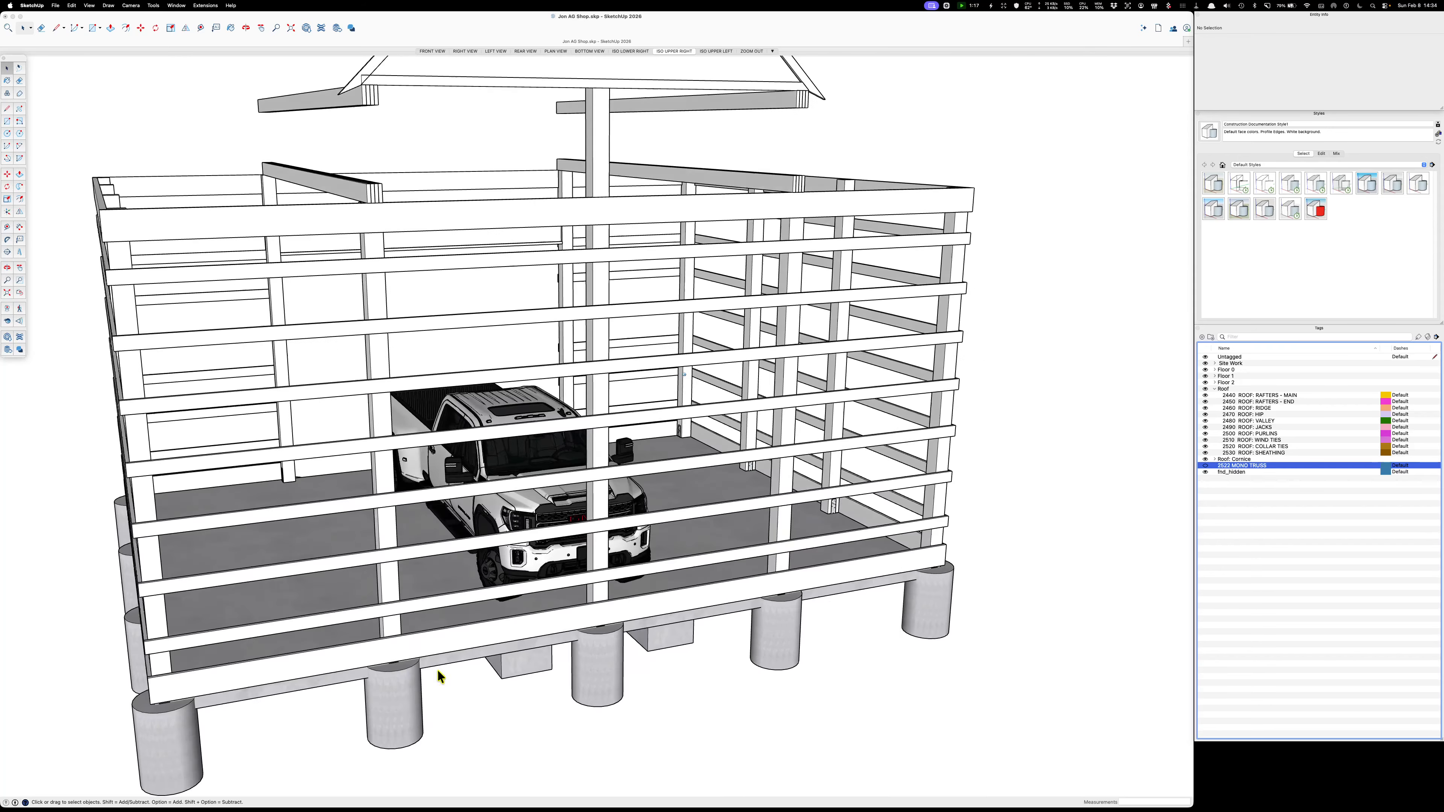
middle_click_drag(438, 671, 715, 532)
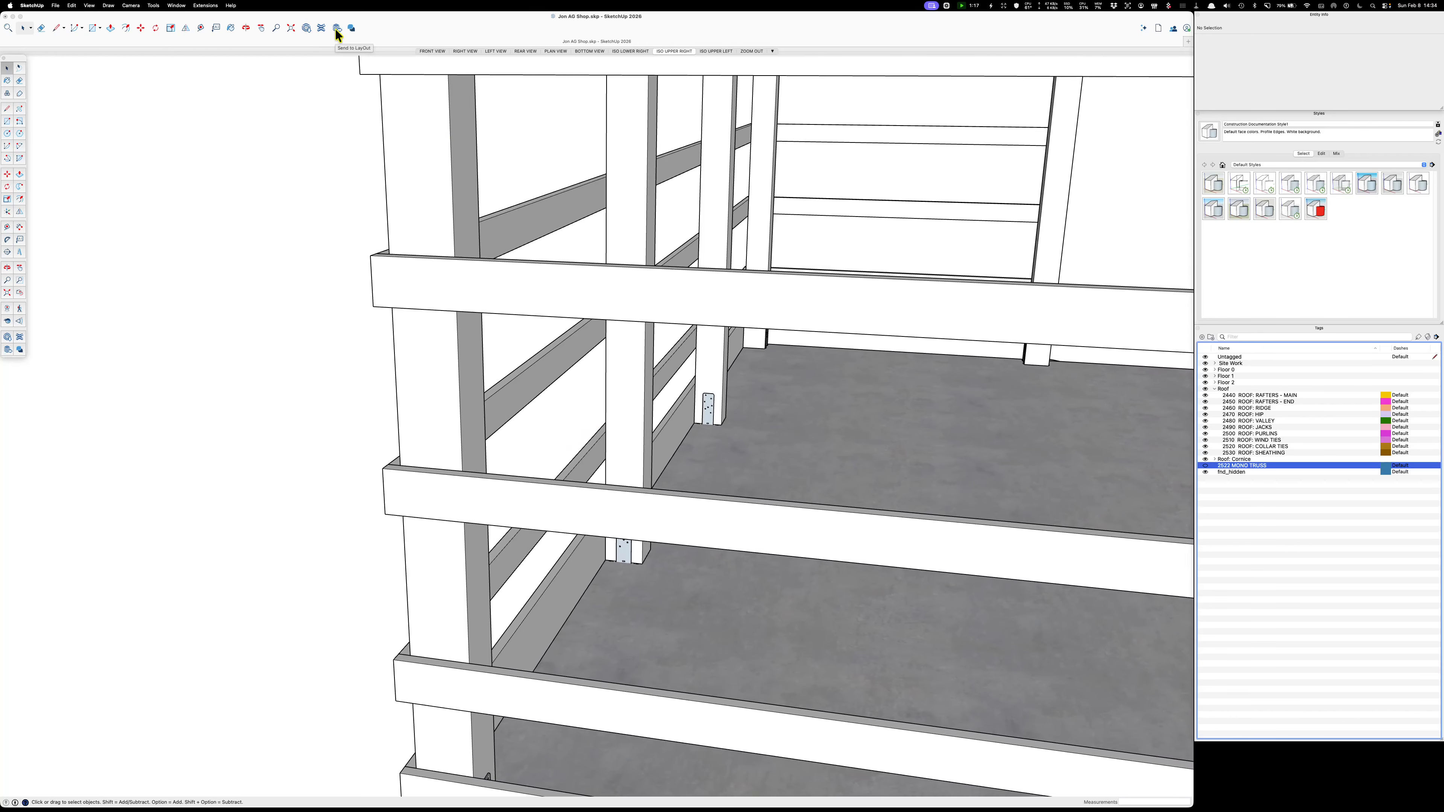
Search 3D Warehouse for "POST BASE" and look through the model results for a suitable post bracket.
left_click(307, 28)
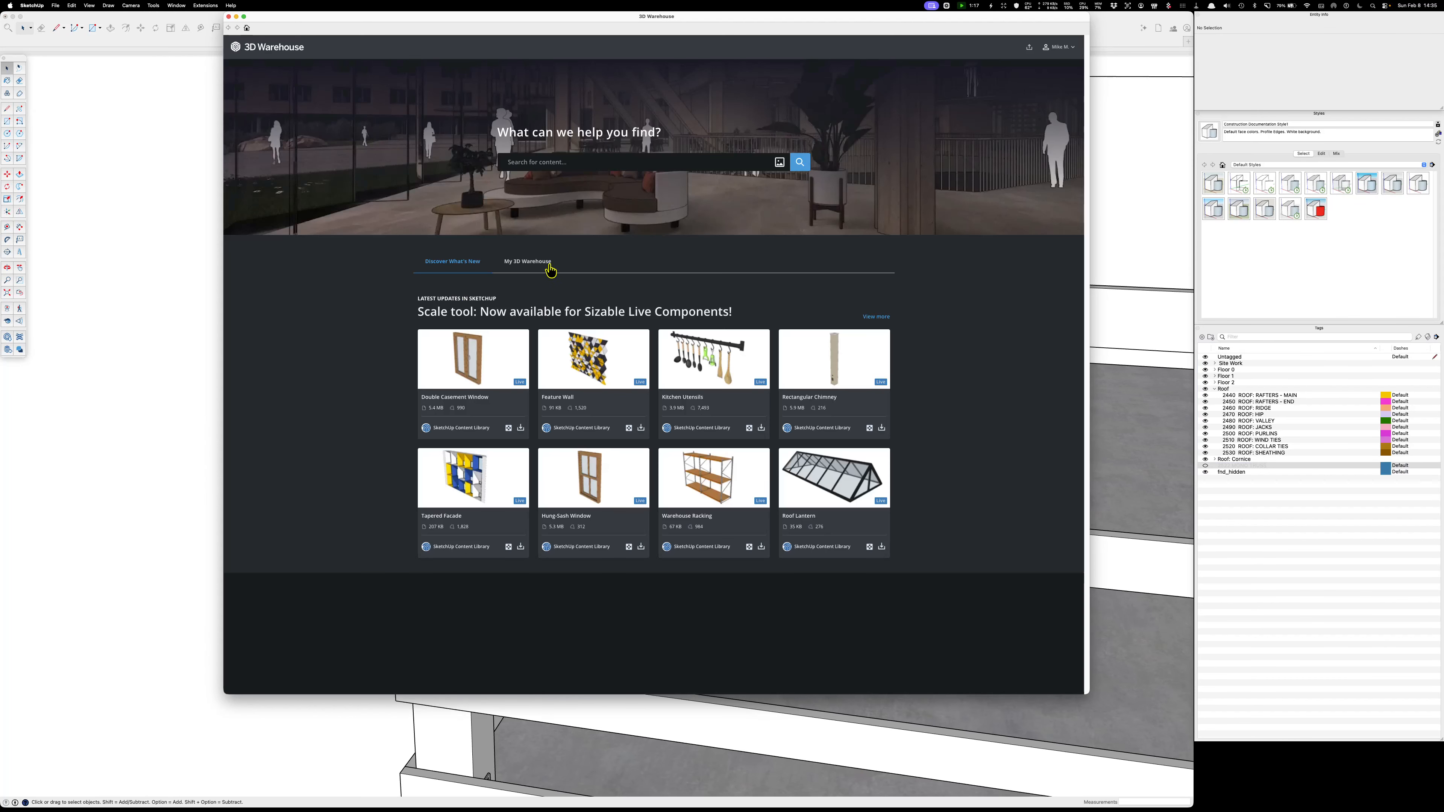
left_click(548, 163)
type("POST BASE")
key("Return")
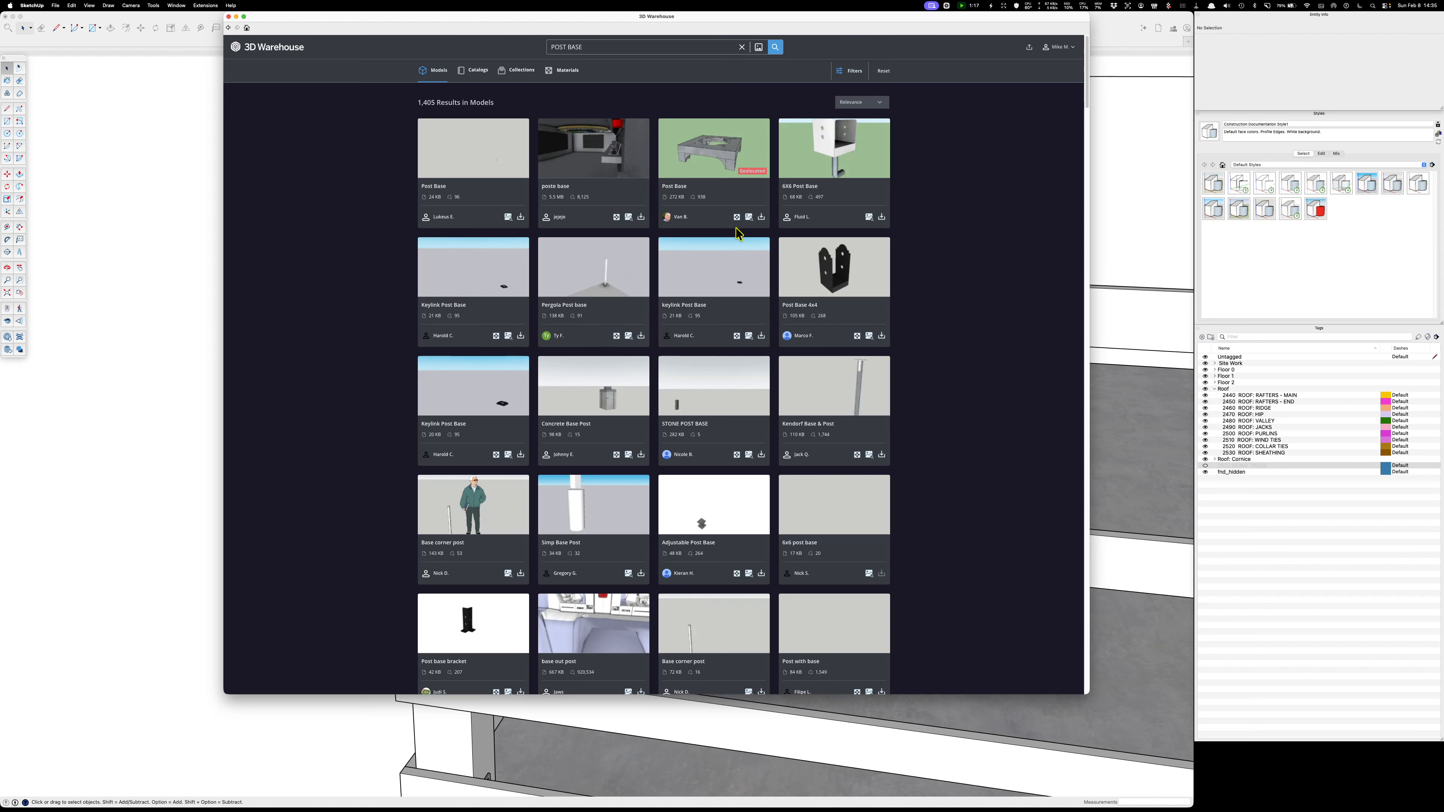
scroll(737, 231, "down", 5)
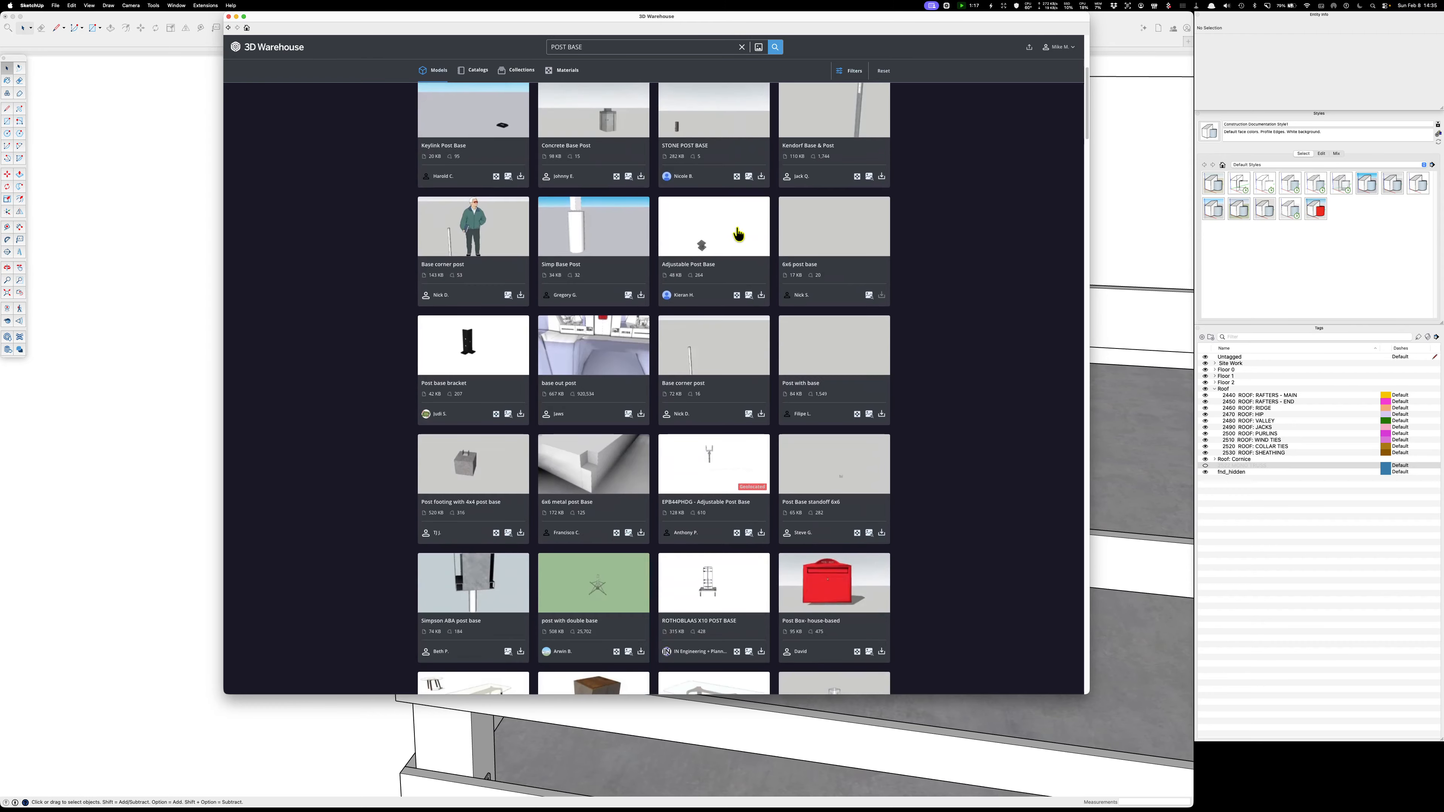
scroll(738, 232, "down", 3)
scroll(737, 232, "down", 7)
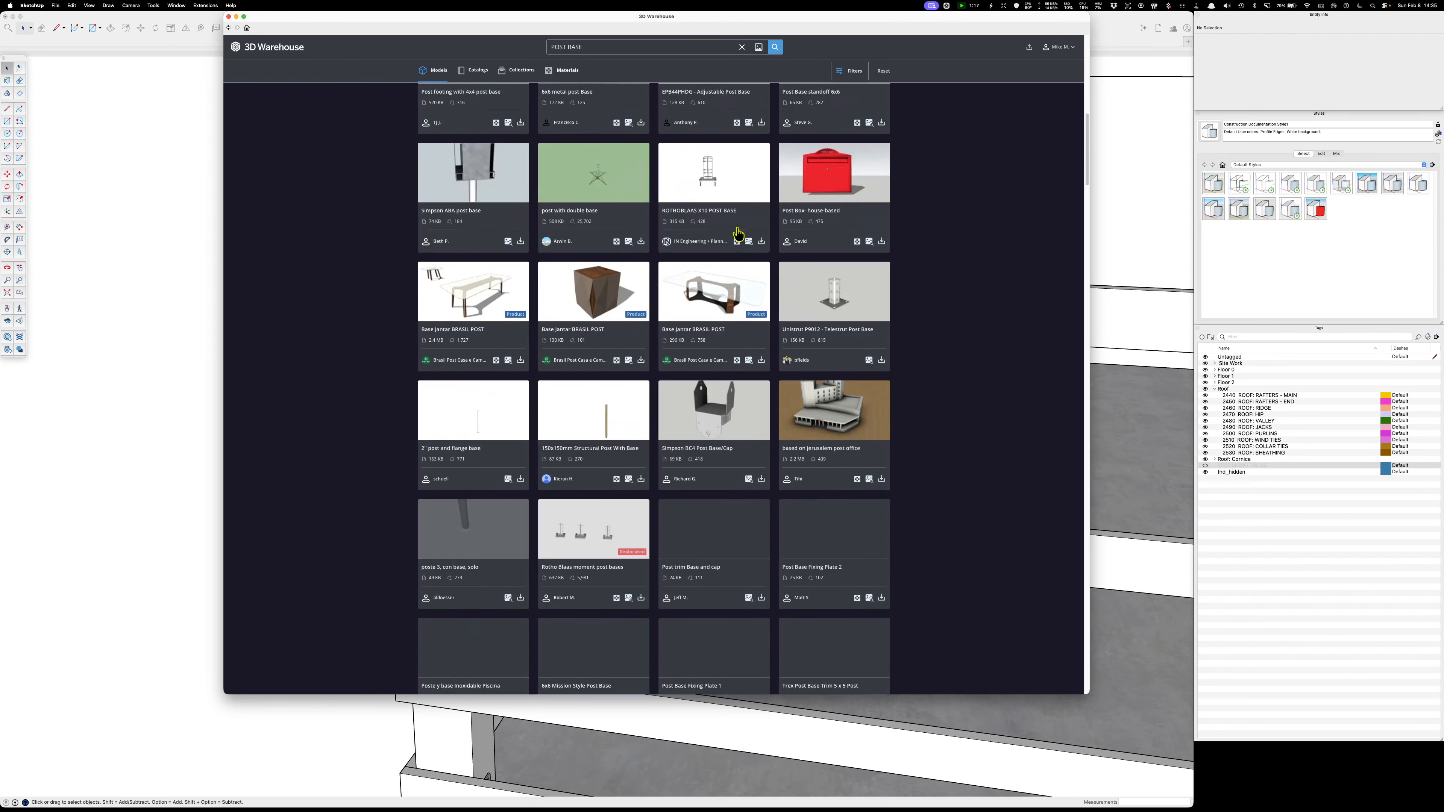
scroll(737, 232, "down", 5)
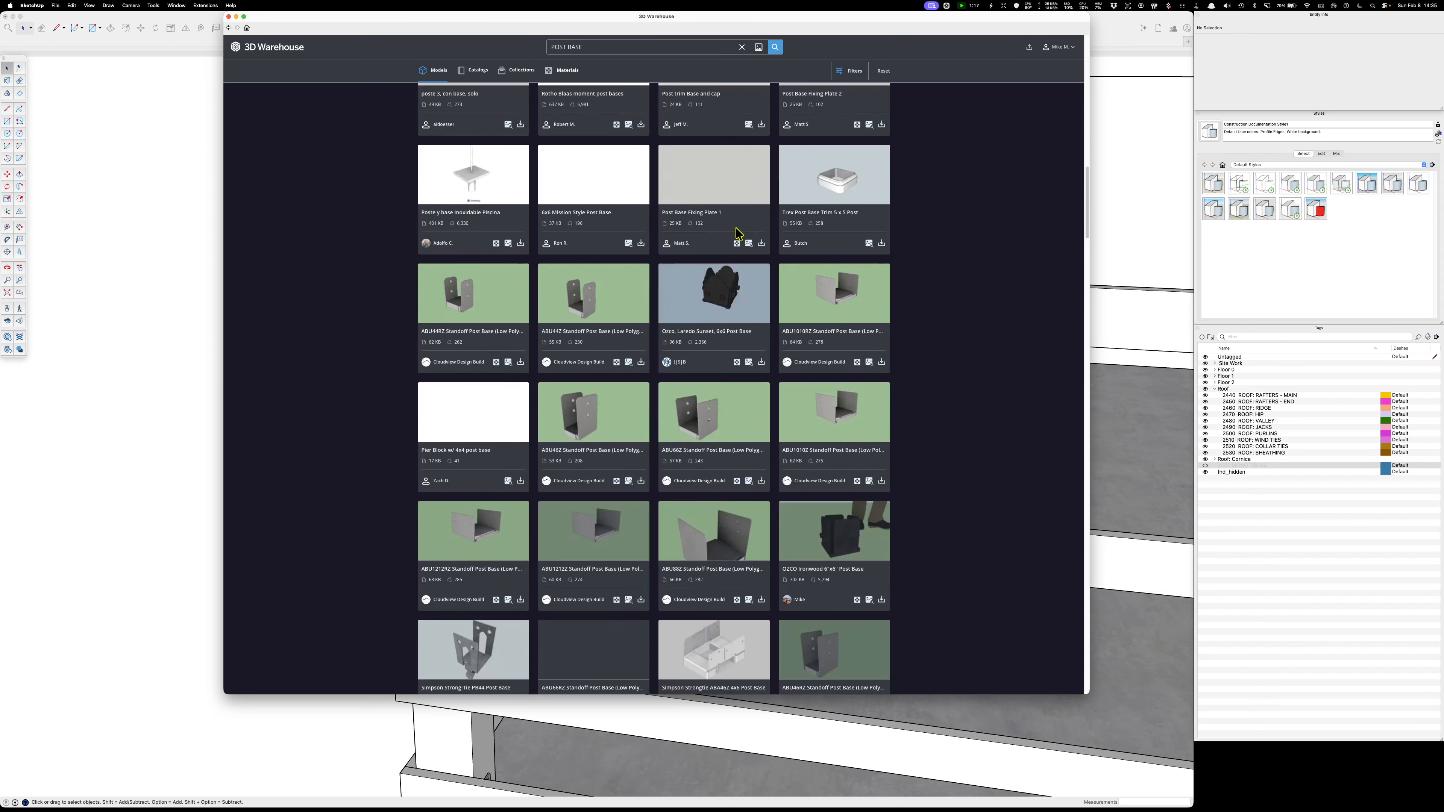
scroll(733, 330, "down", 8)
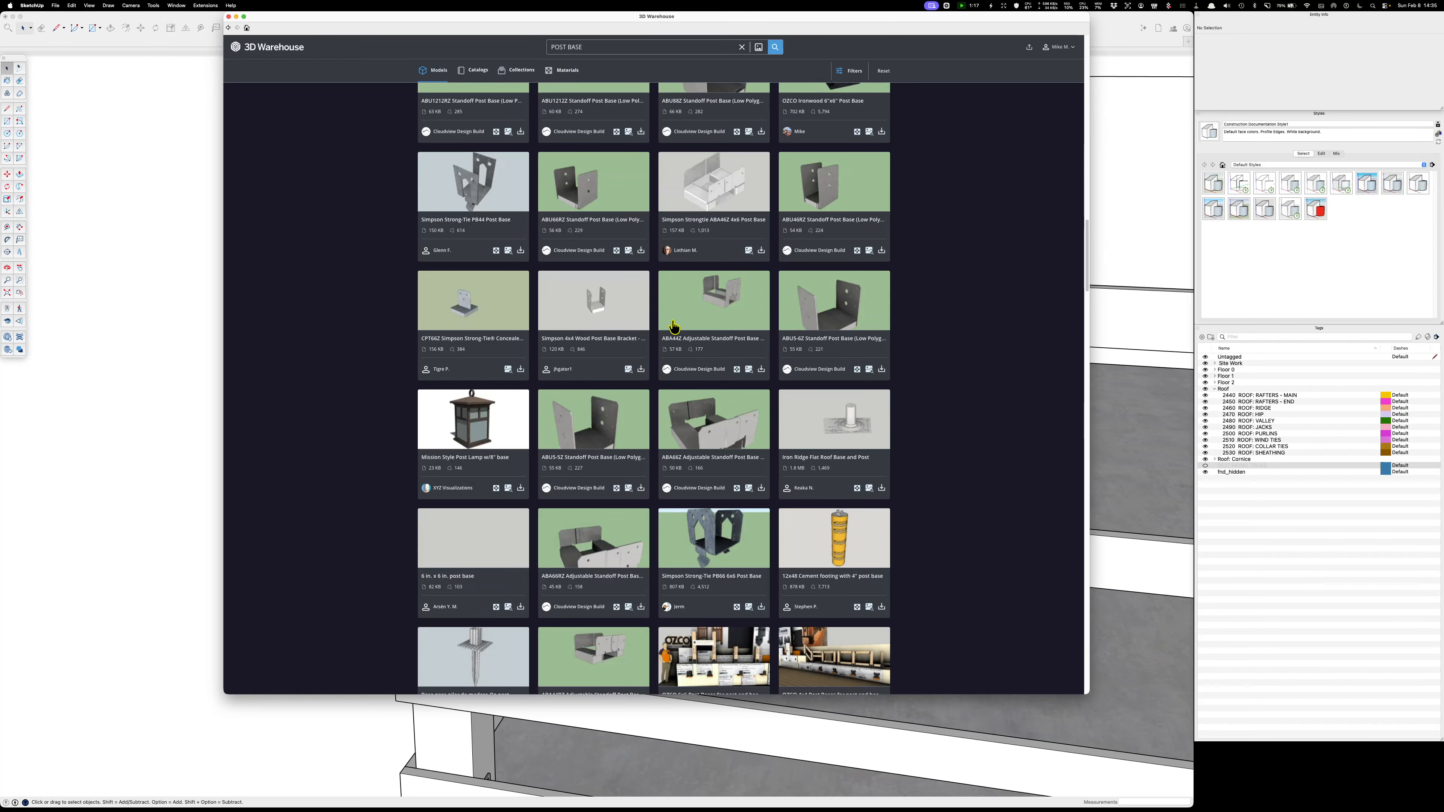
scroll(673, 324, "down", 3)
scroll(672, 326, "down", 3)
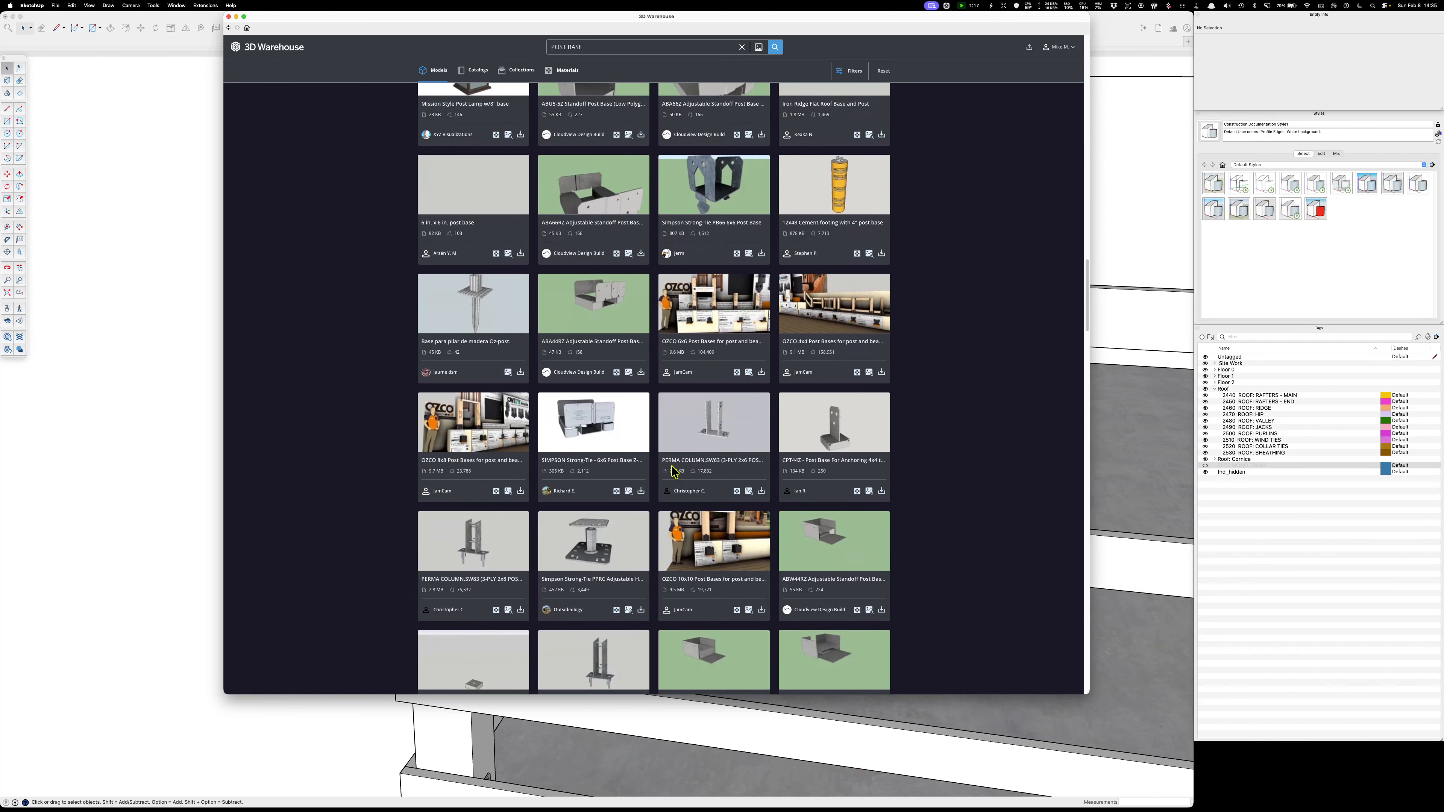
Examine the model page of PERMA COLUMN.SW63 (3-PLY 2x6 POST BASE), then close 3D Warehouse and view the whole shop frame.
left_click(715, 468)
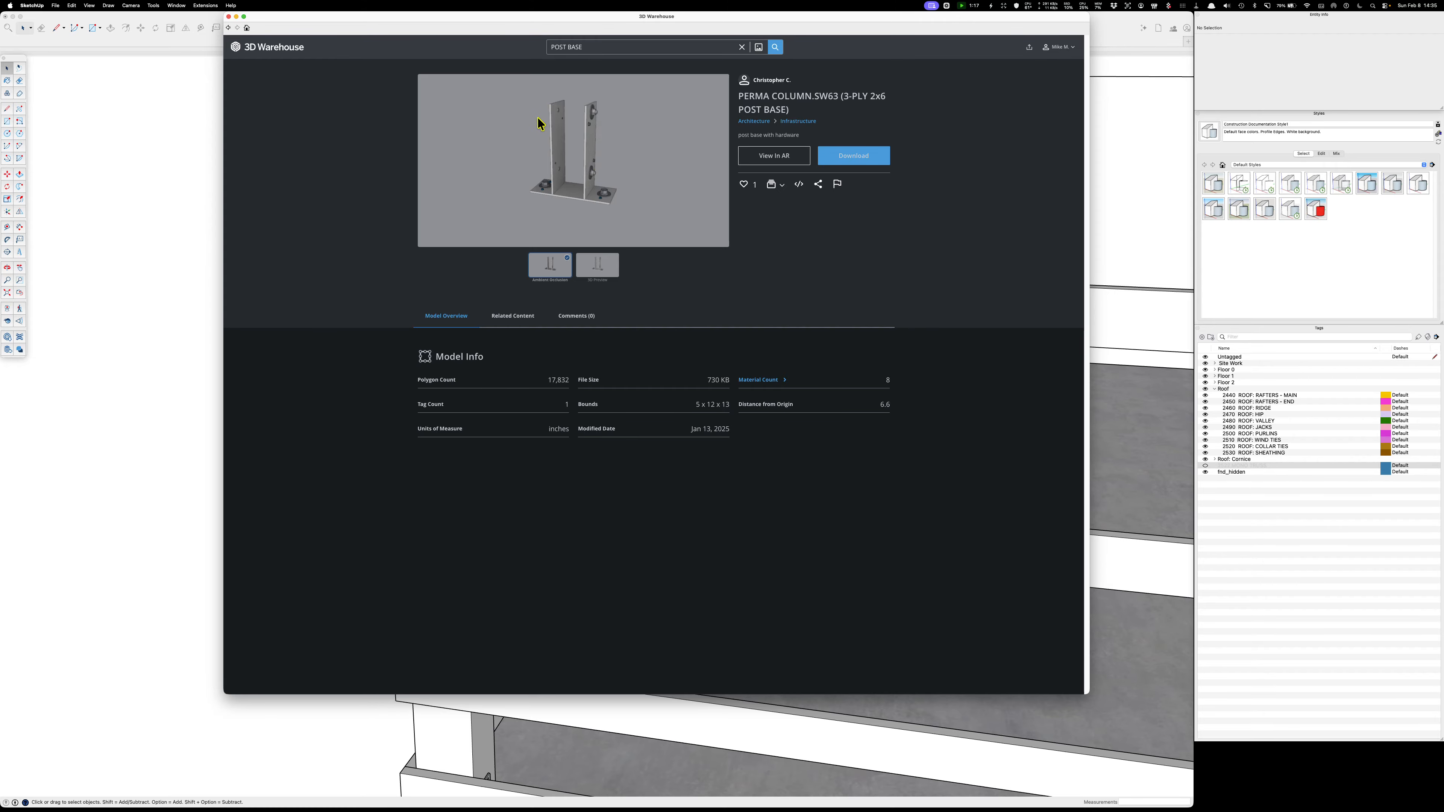
left_click(228, 16)
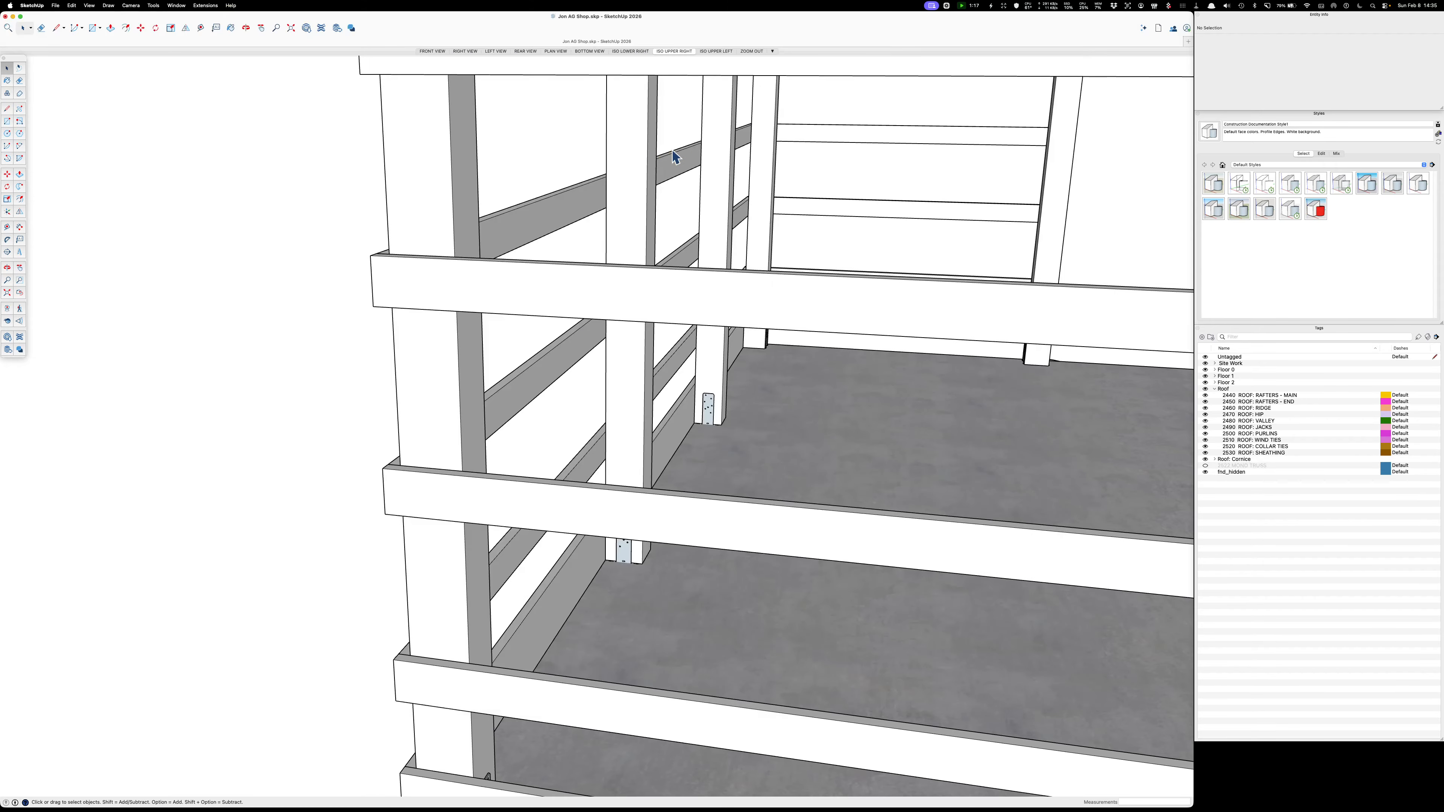
key("shift+z")
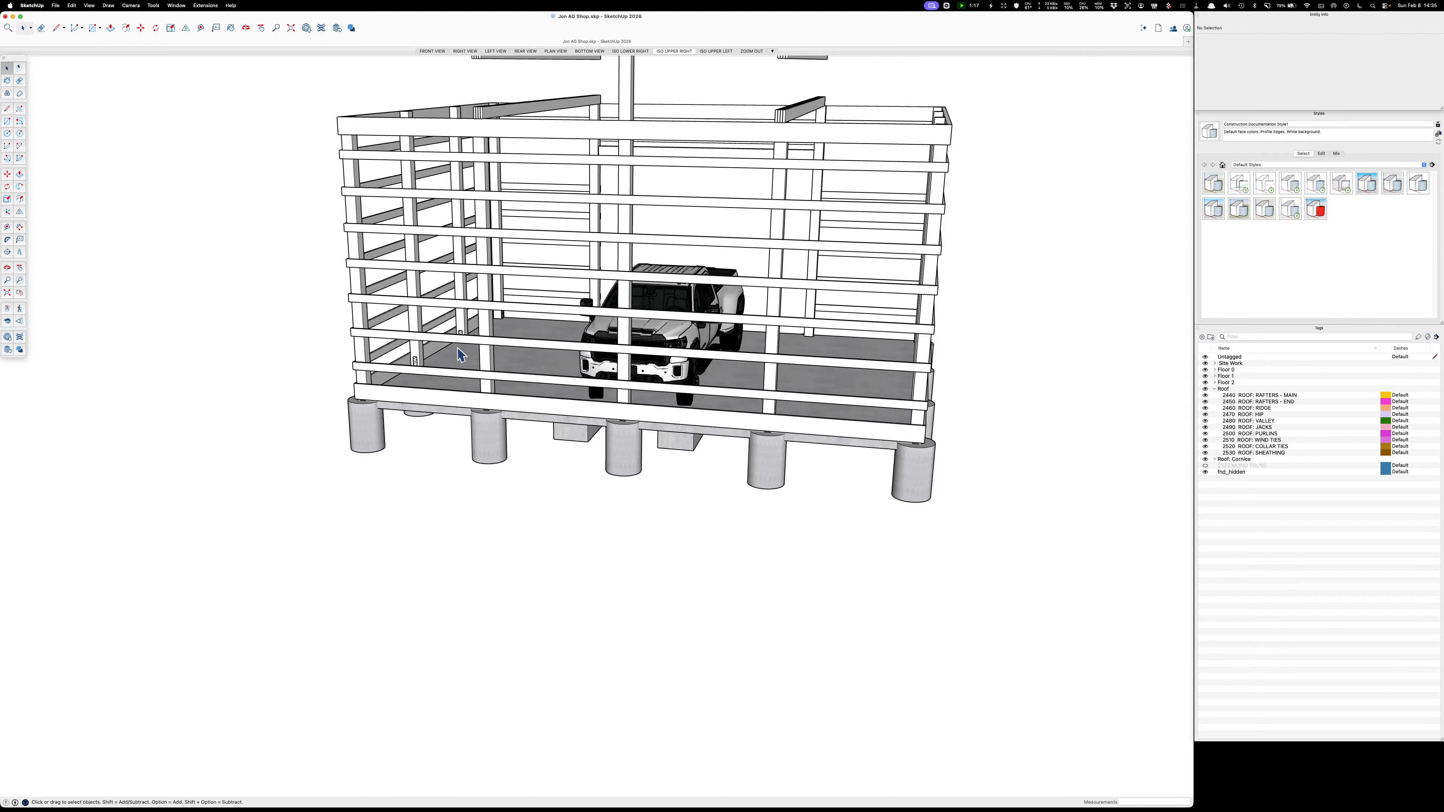